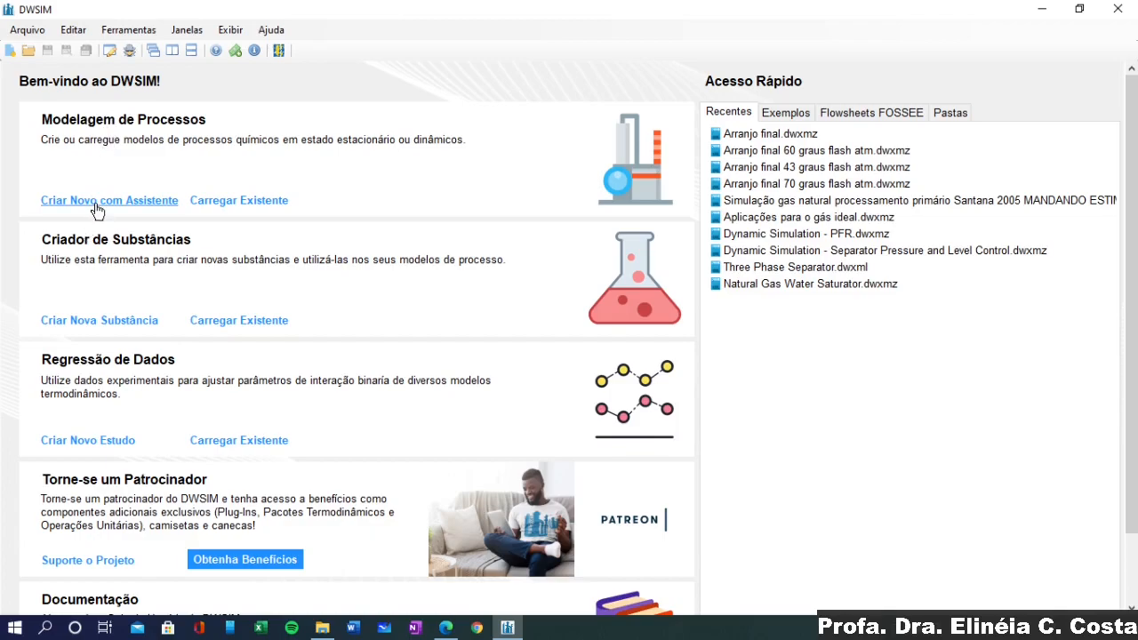
# Create a new process simulation with the setup assistant and advance to the component selection
pyautogui.scroll(-1, 95, 492)
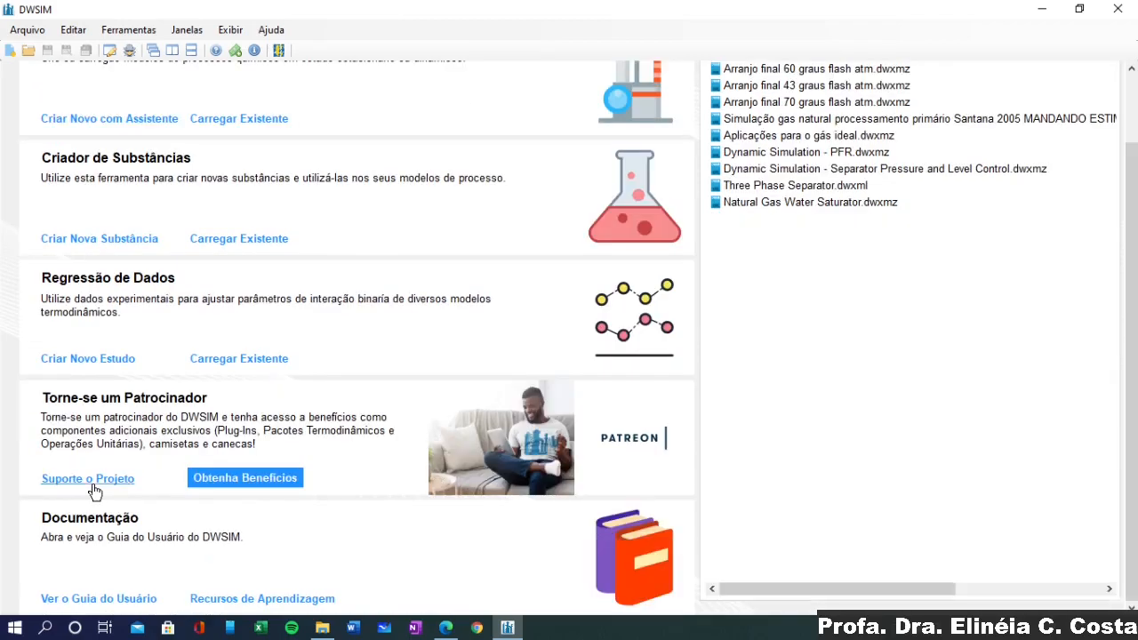
pyautogui.scroll(1, 95, 488)
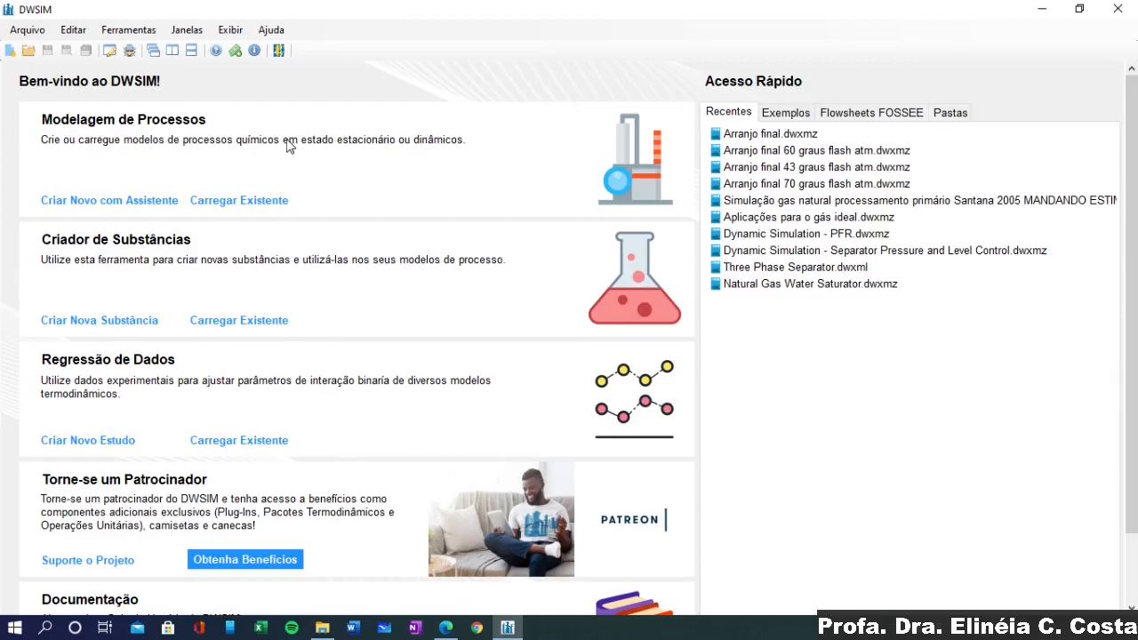
pyautogui.click(70, 204)
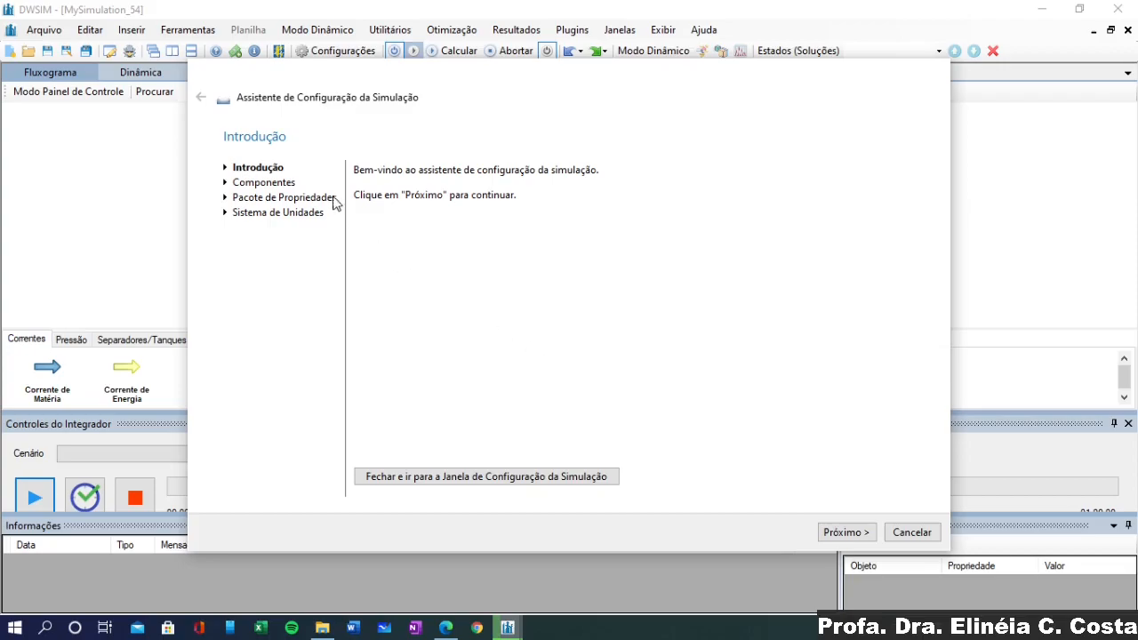
pyautogui.click(845, 532)
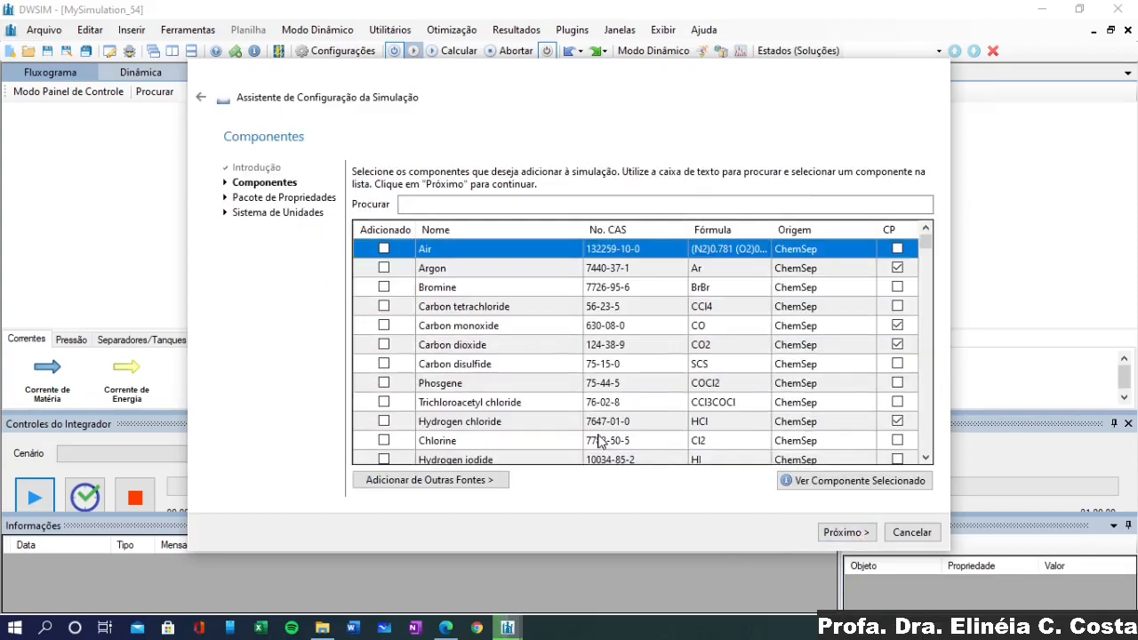
# Search the component list for "oleic" and add oleic acid to the simulation
pyautogui.click(529, 206)
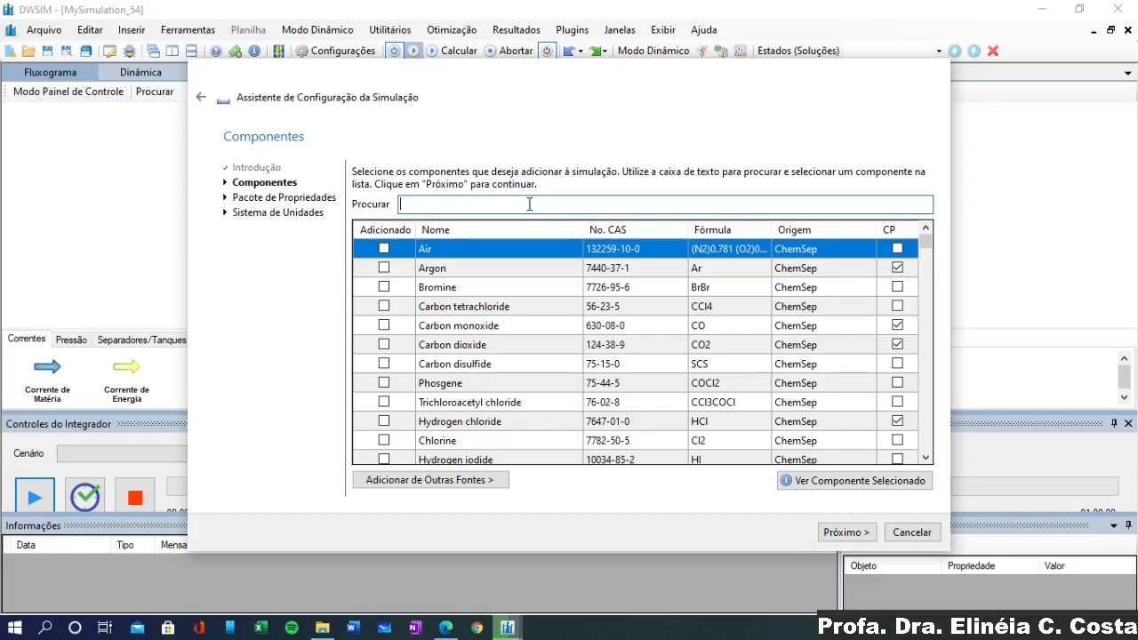
pyautogui.write('acido')
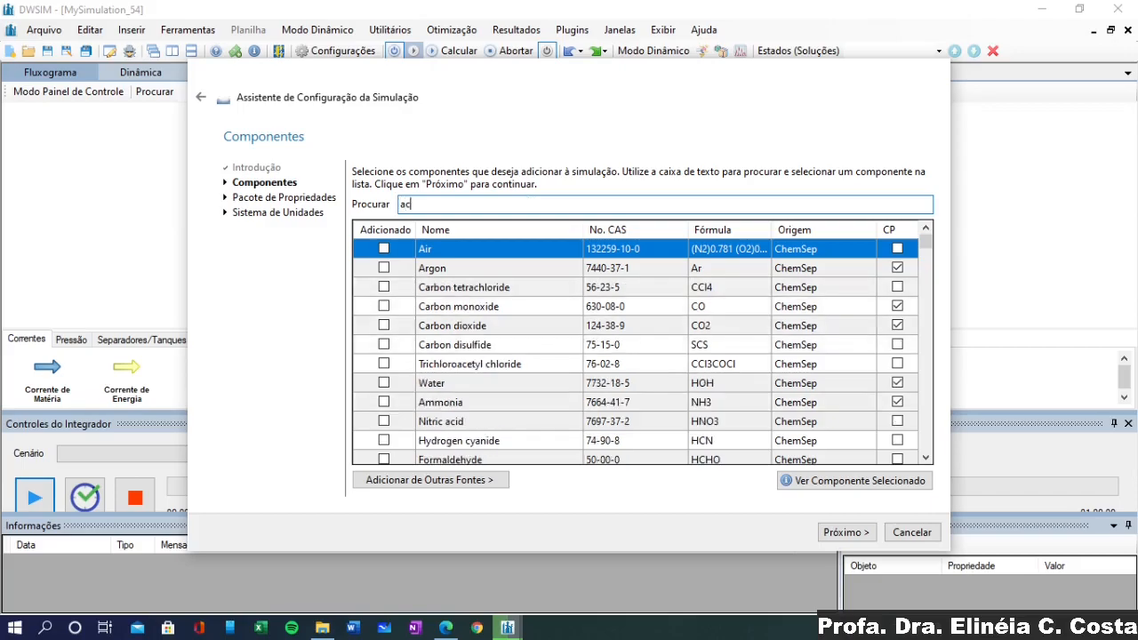
pyautogui.press('BackSpace')
pyautogui.press('BackSpace')
pyautogui.press('BackSpace')
pyautogui.press('BackSpace')
pyautogui.press('BackSpace')
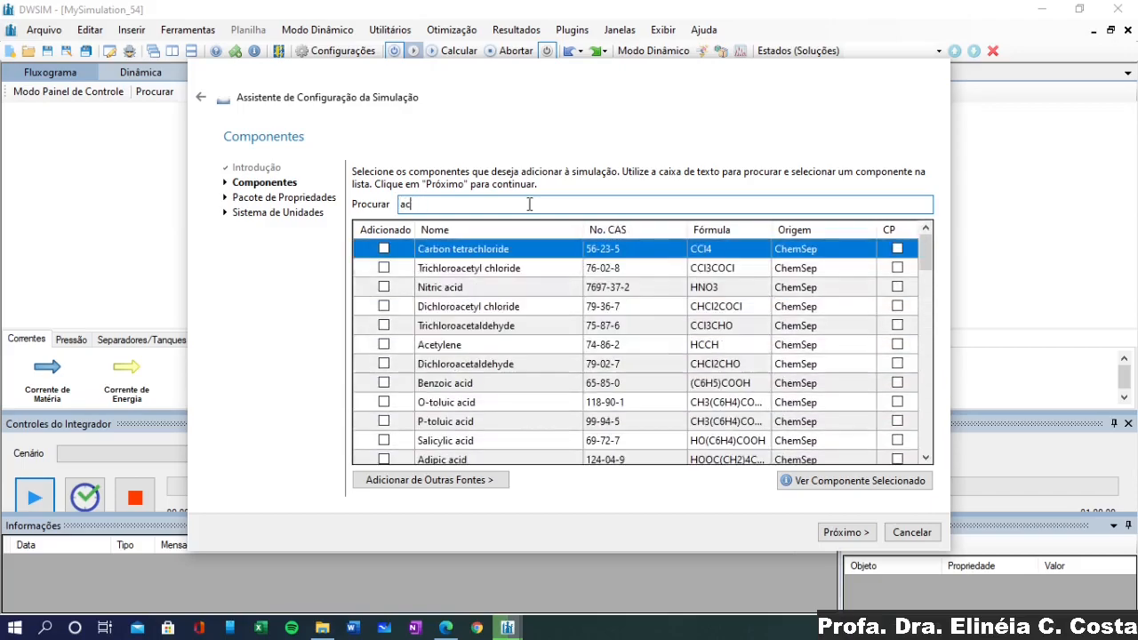
pyautogui.write('oleic')
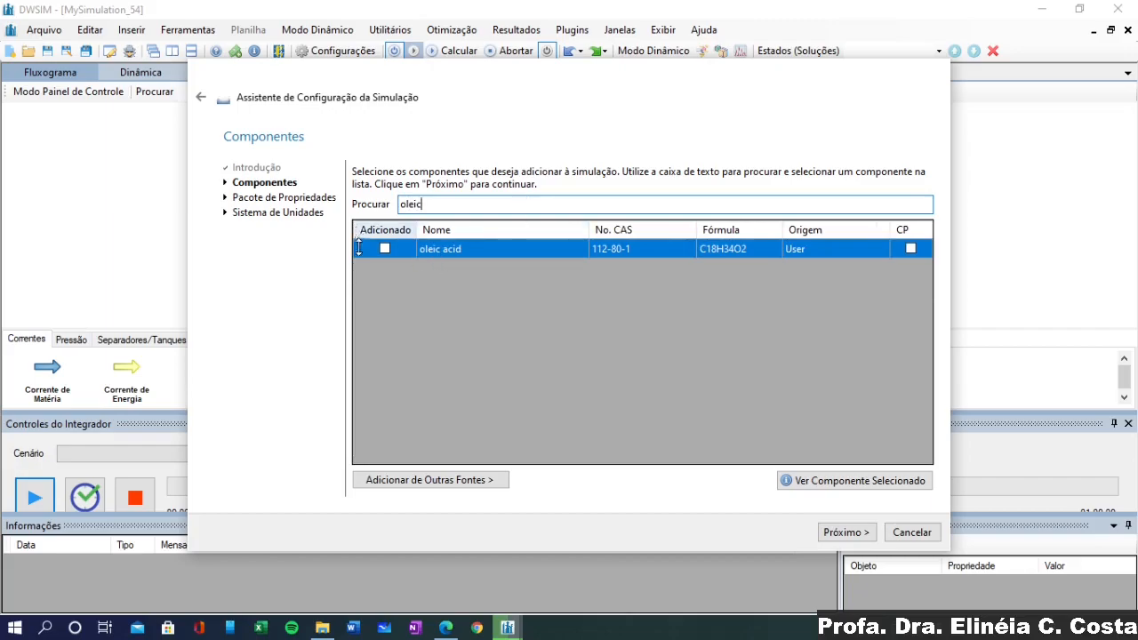
# Search the component list for "ethano" and add Ethanol to the simulation
pyautogui.doubleClick(449, 203)
pyautogui.write('ethano')
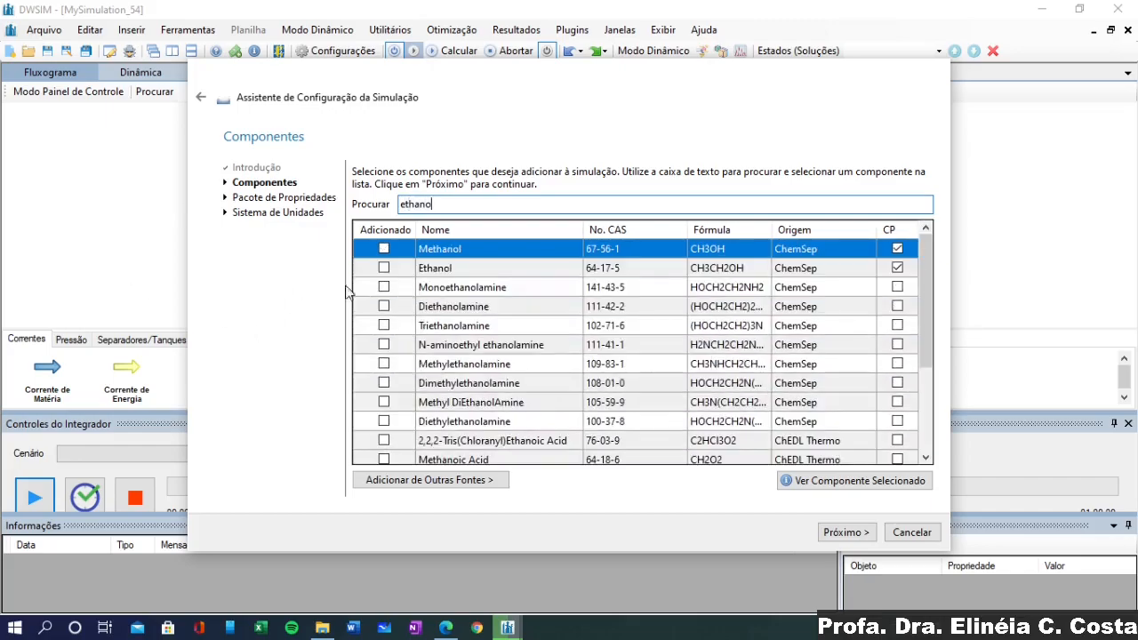
pyautogui.click(383, 267)
# Search for "triol", add the Triolein component from the User source, and clear the component search
pyautogui.moveTo(475, 203); pyautogui.dragTo(357, 203)
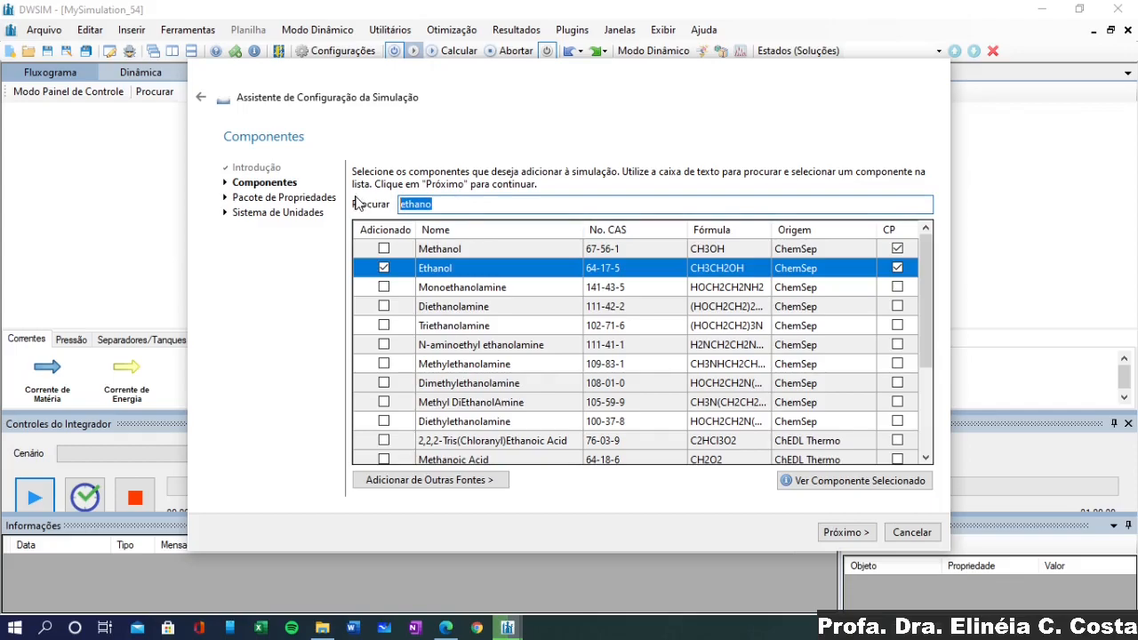
pyautogui.write('triol')
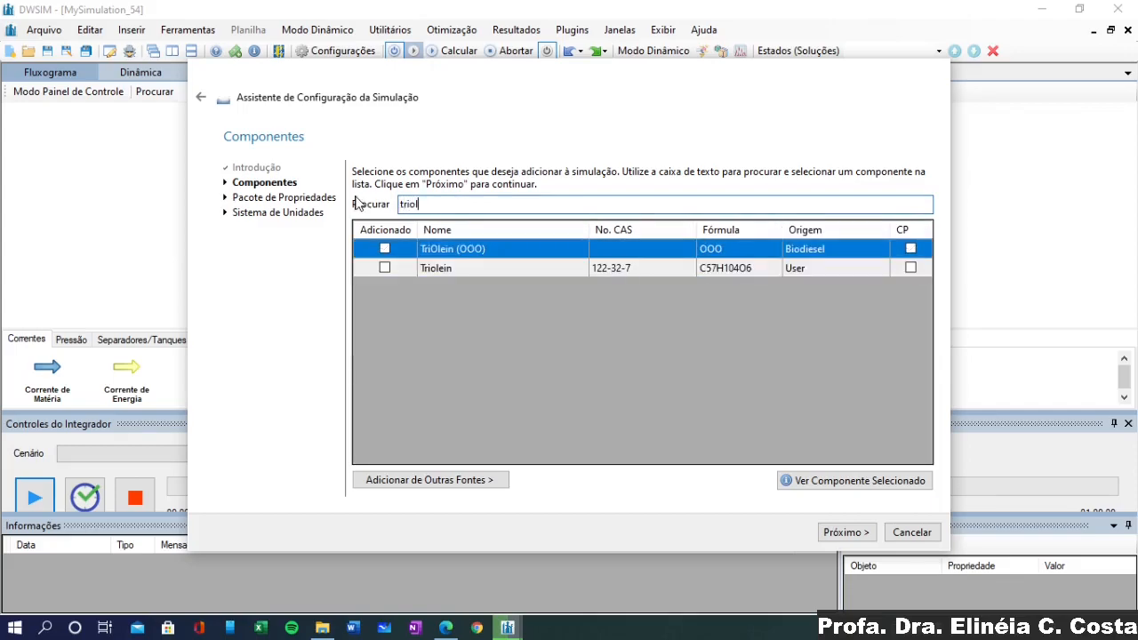
pyautogui.click(385, 269)
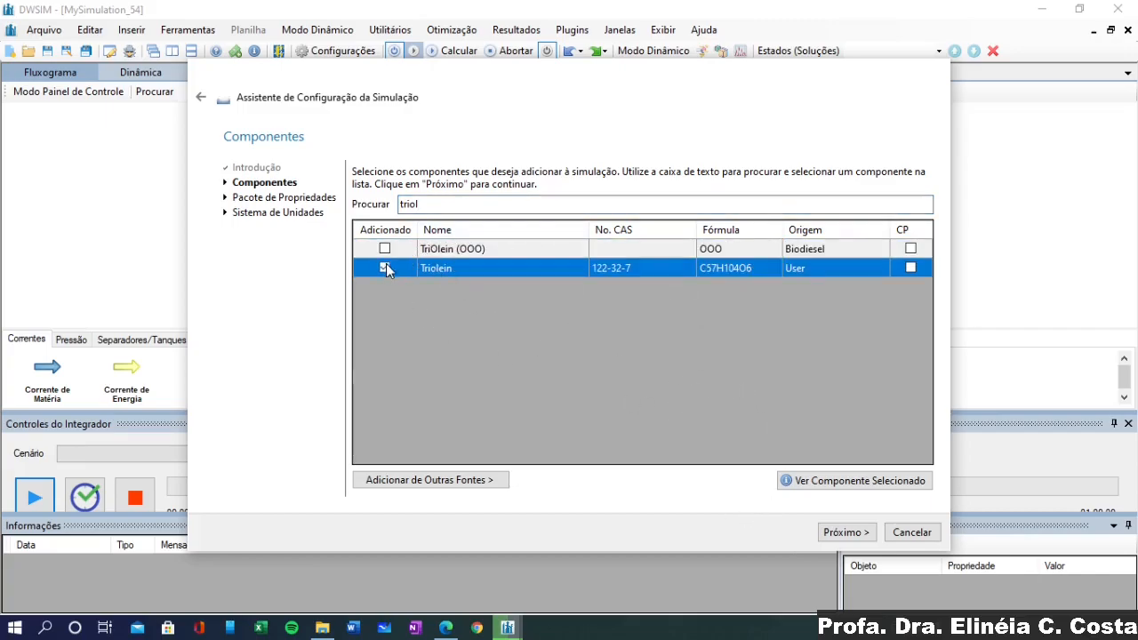
pyautogui.doubleClick(410, 204)
pyautogui.press('BackSpace')
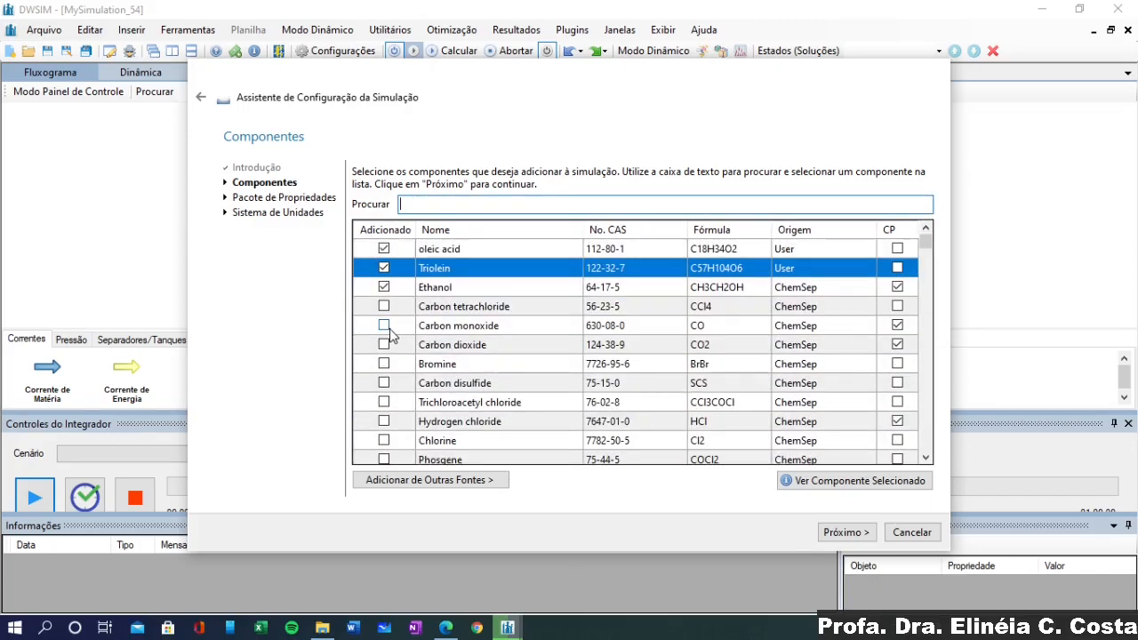
# Select Carbon dioxide without adding it, open its properties, and examine the constants, including CAS number and source database
pyautogui.click(384, 347)
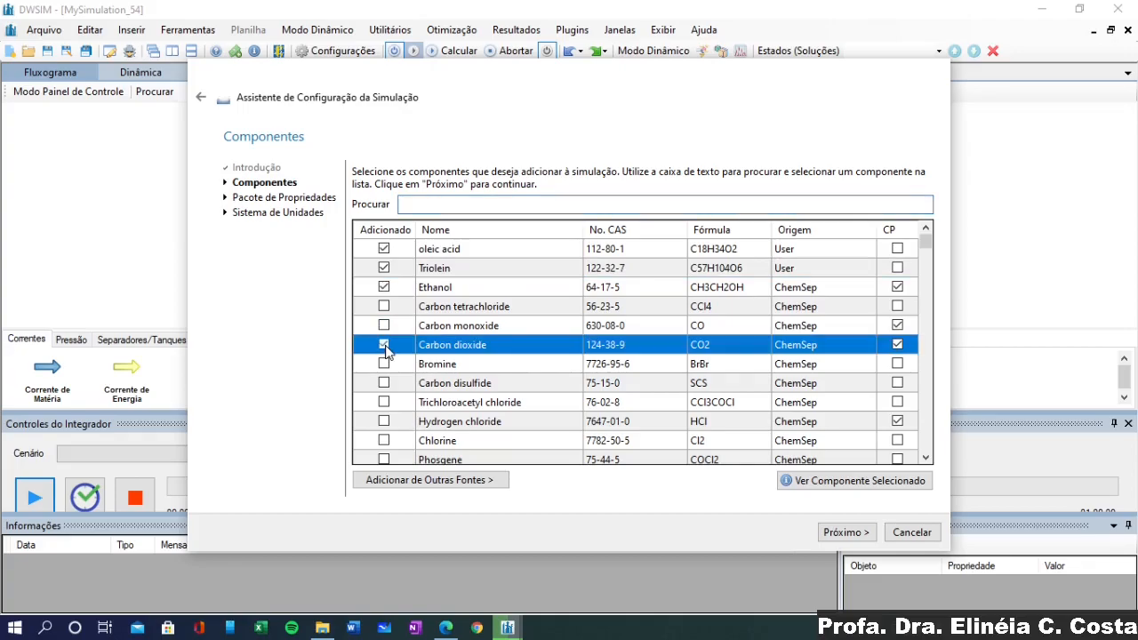
pyautogui.click(384, 345)
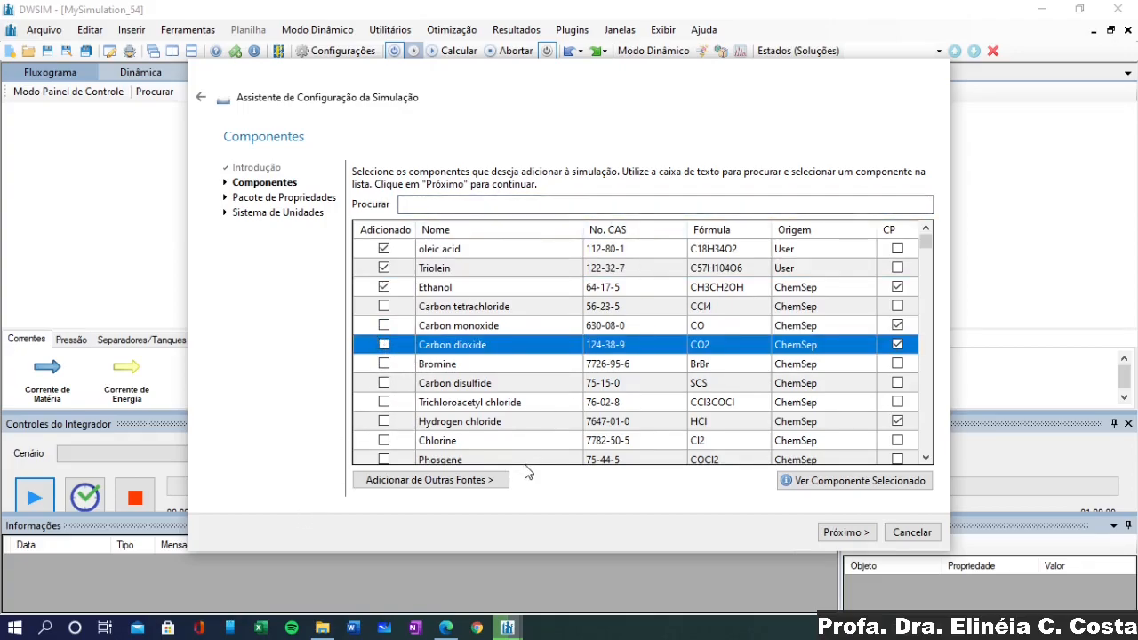
pyautogui.click(824, 487)
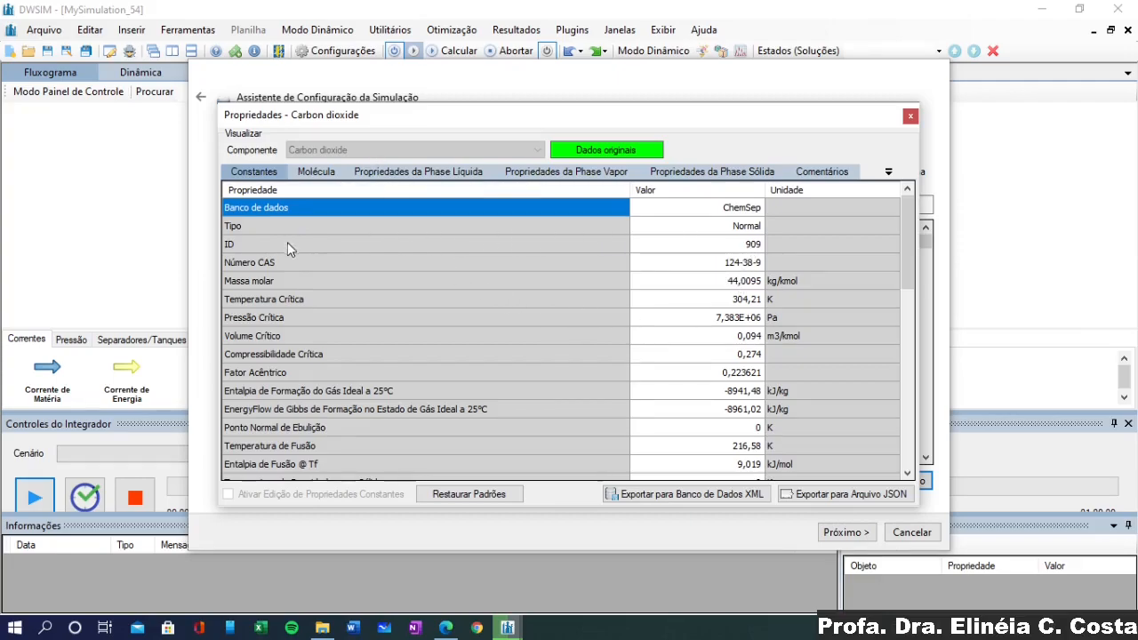
pyautogui.scroll(-6, 288, 246)
pyautogui.scroll(1, 316, 451)
pyautogui.scroll(5, 317, 451)
pyautogui.click(749, 263)
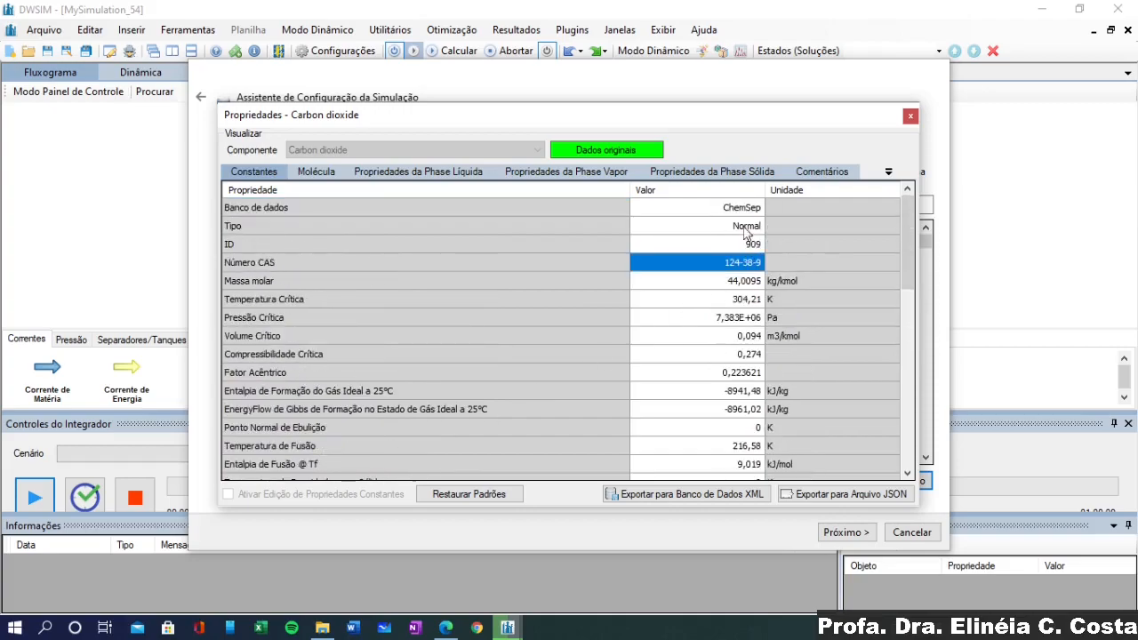
pyautogui.click(741, 210)
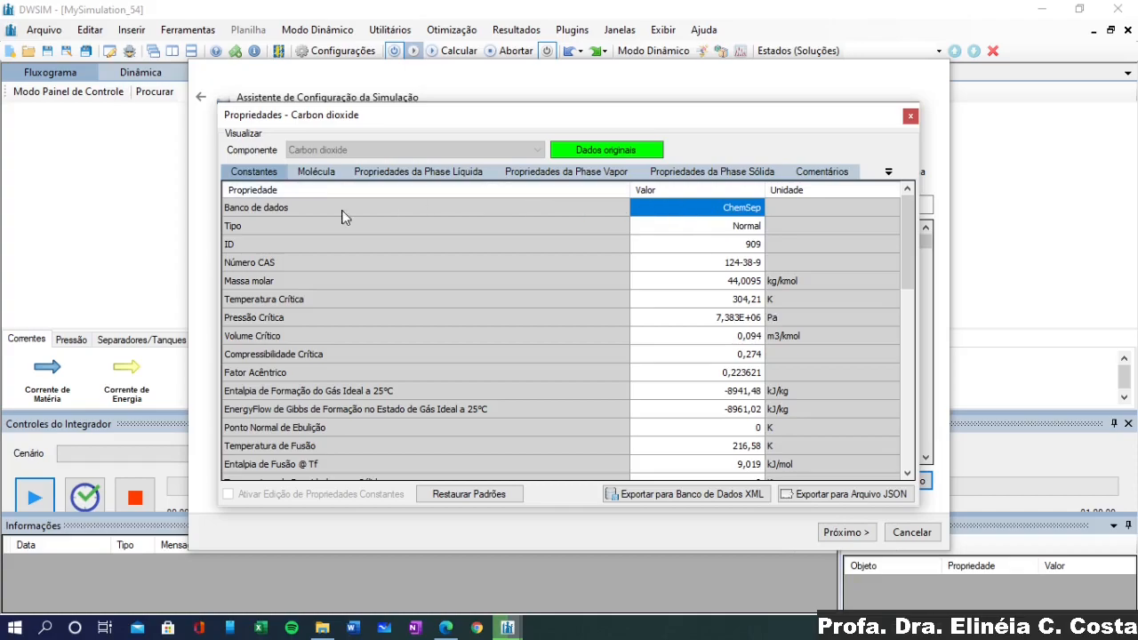
# Examine carbon dioxide's molecular structure and its liquid, vapor and solid phase properties, including the vapor data table
pyautogui.click(318, 173)
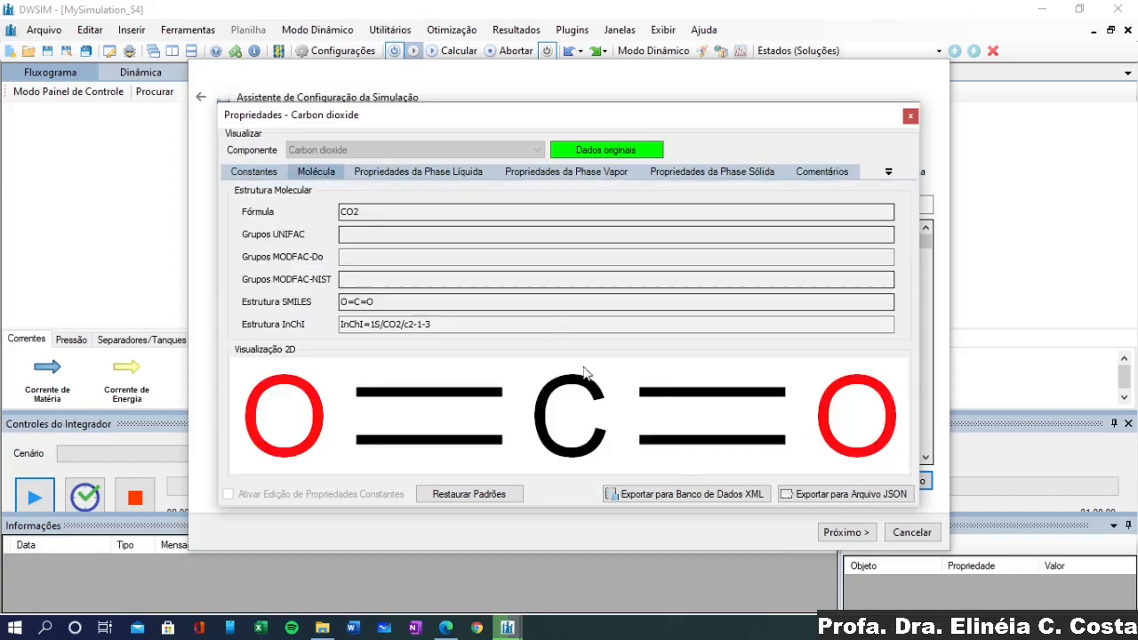
pyautogui.click(413, 172)
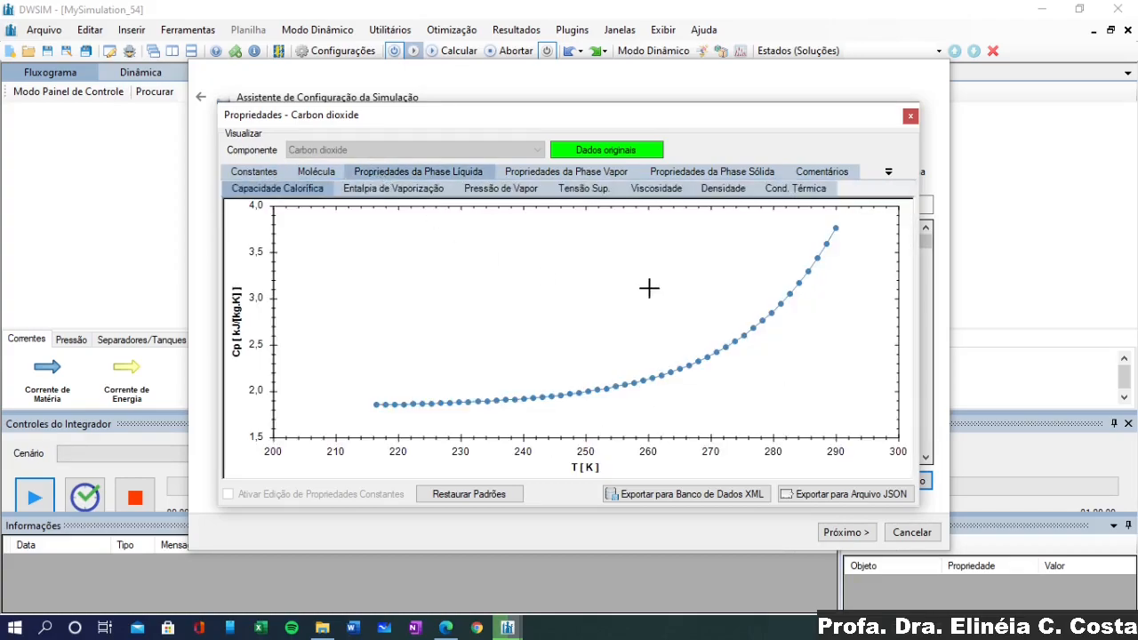
pyautogui.click(519, 175)
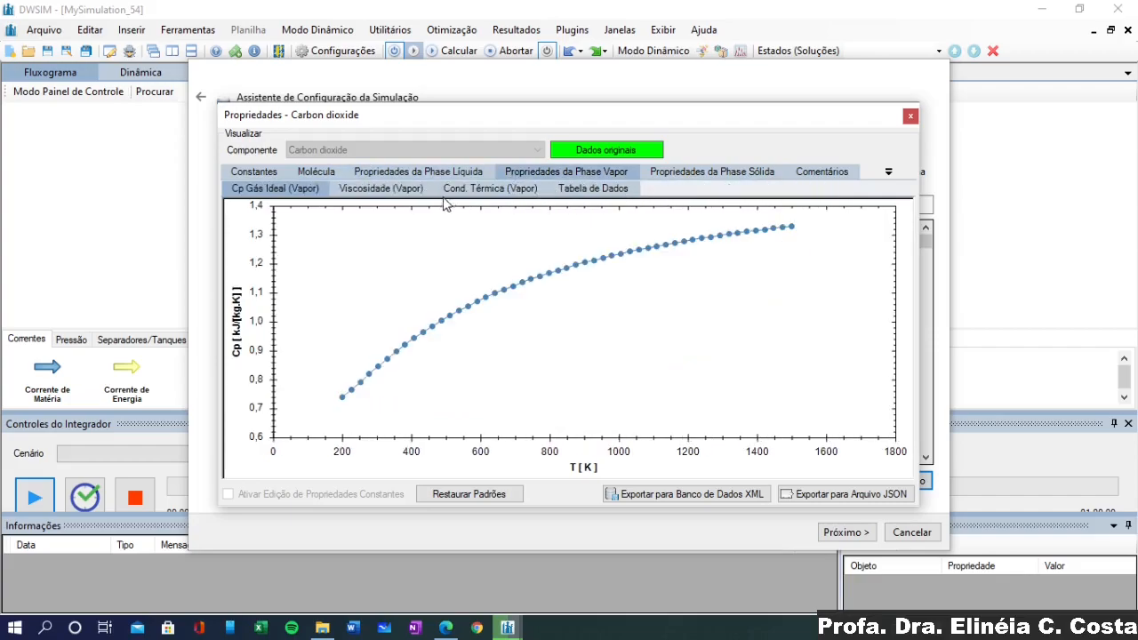
pyautogui.click(382, 188)
pyautogui.click(299, 192)
pyautogui.click(488, 190)
pyautogui.click(592, 192)
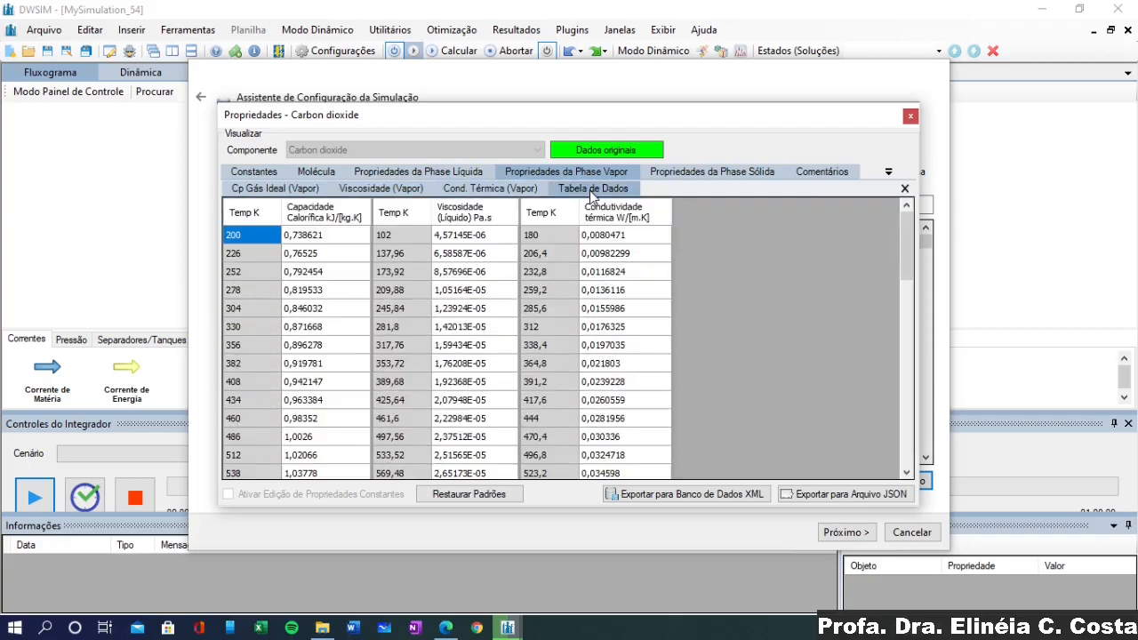
pyautogui.click(755, 173)
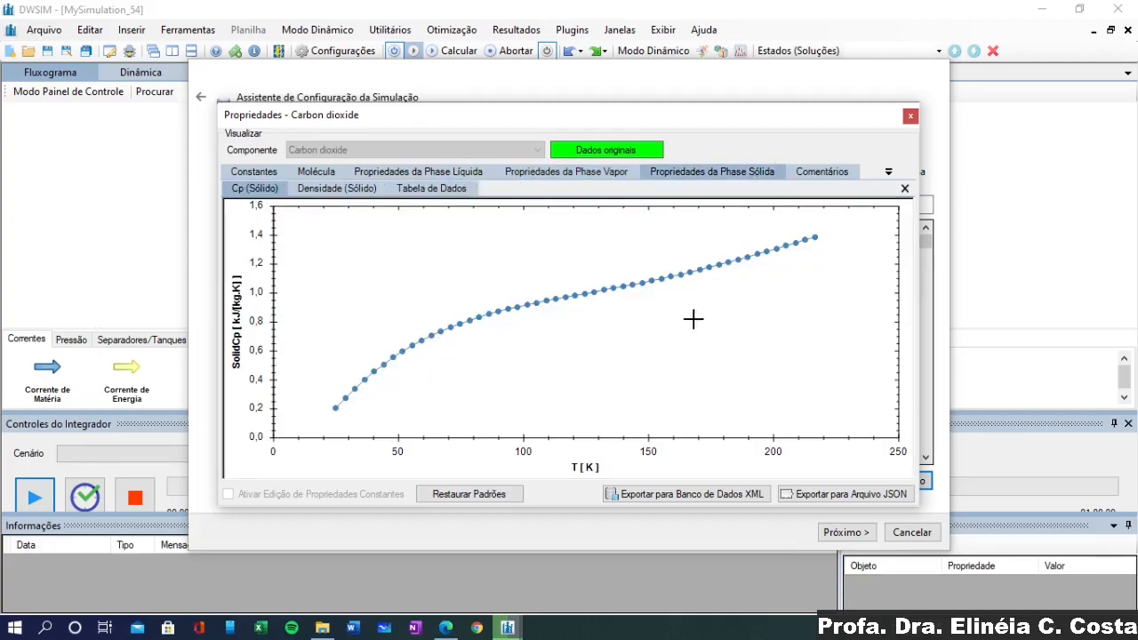
# Review carbon dioxide's constants again and close its properties window
pyautogui.click(258, 172)
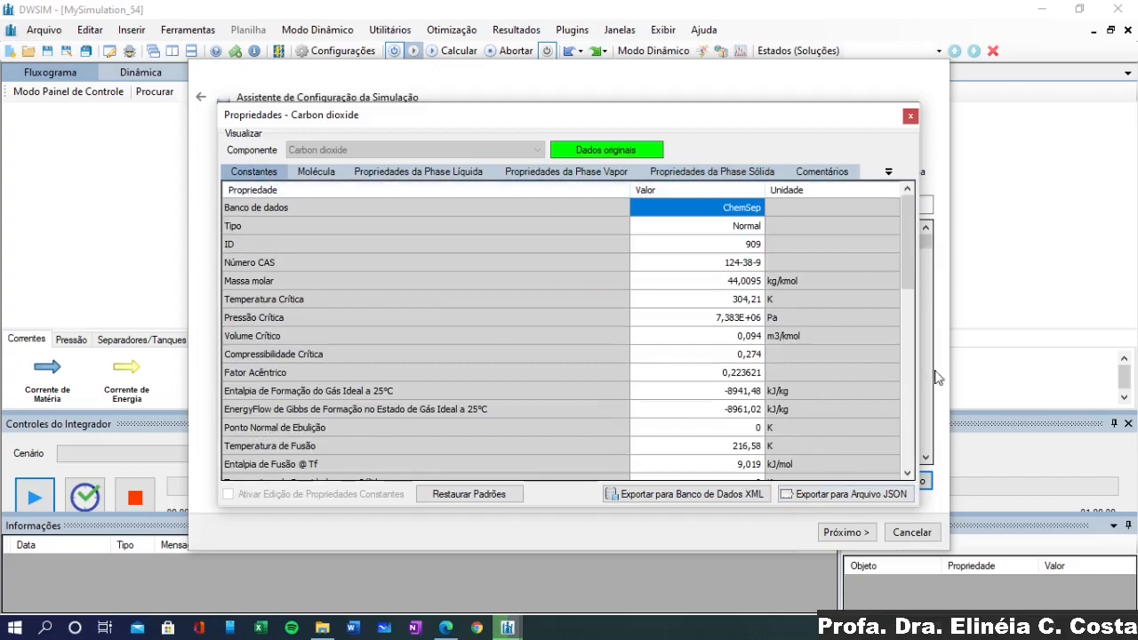
pyautogui.moveTo(912, 277); pyautogui.dragTo(903, 301)
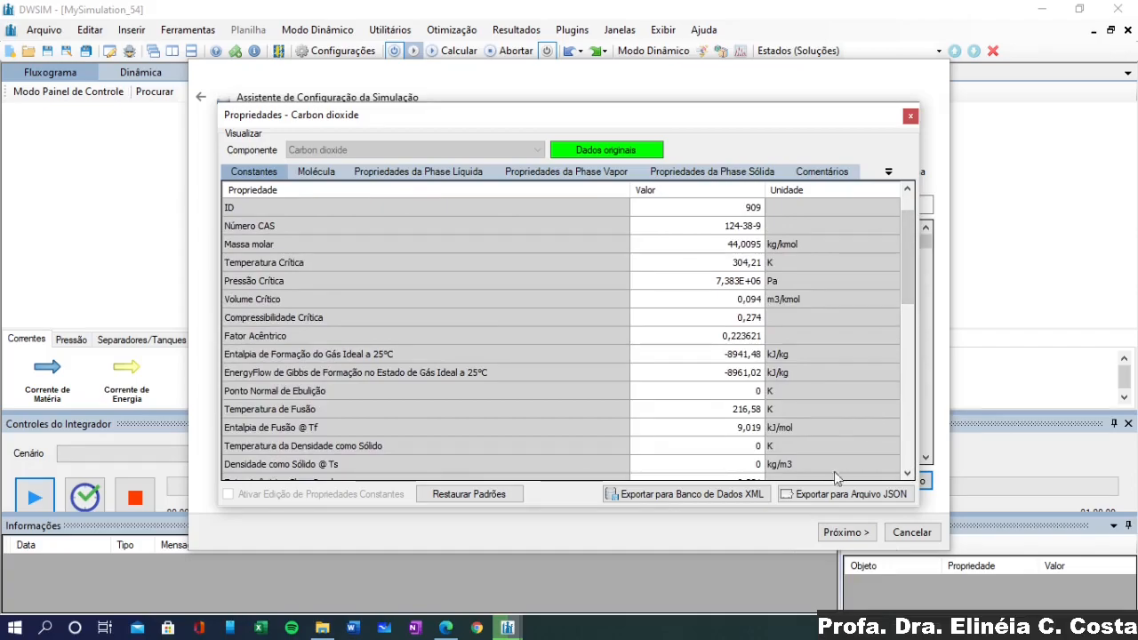
pyautogui.click(911, 116)
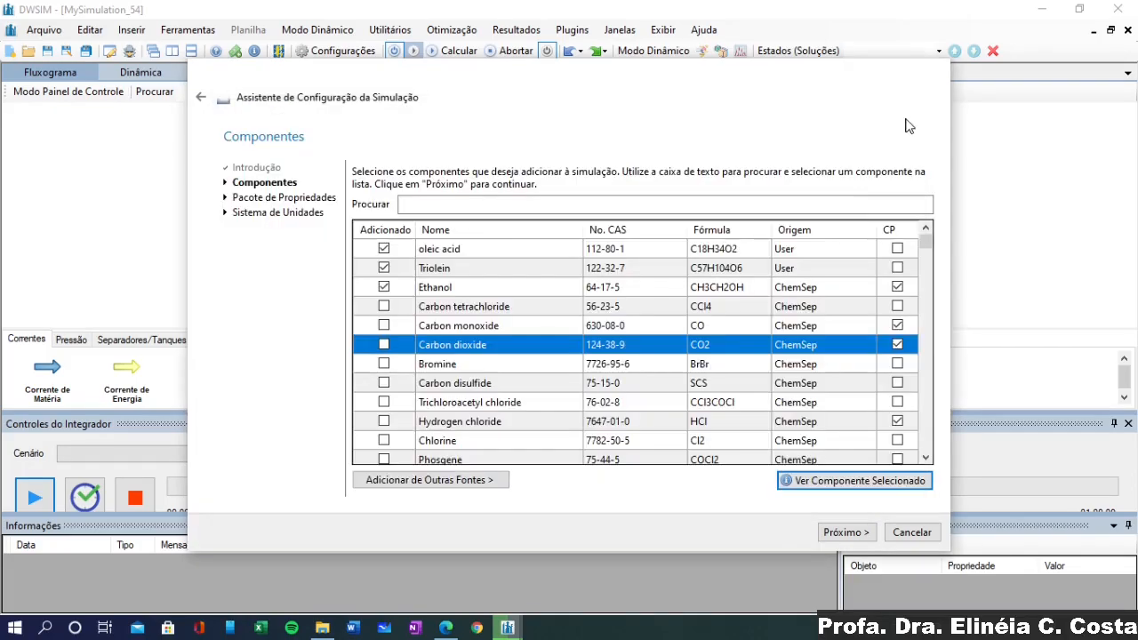
# Open the properties of Triolein and examine its source database, ID, CAS number, molar mass, critical temperature and critical pressure
pyautogui.click(478, 276)
pyautogui.click(855, 481)
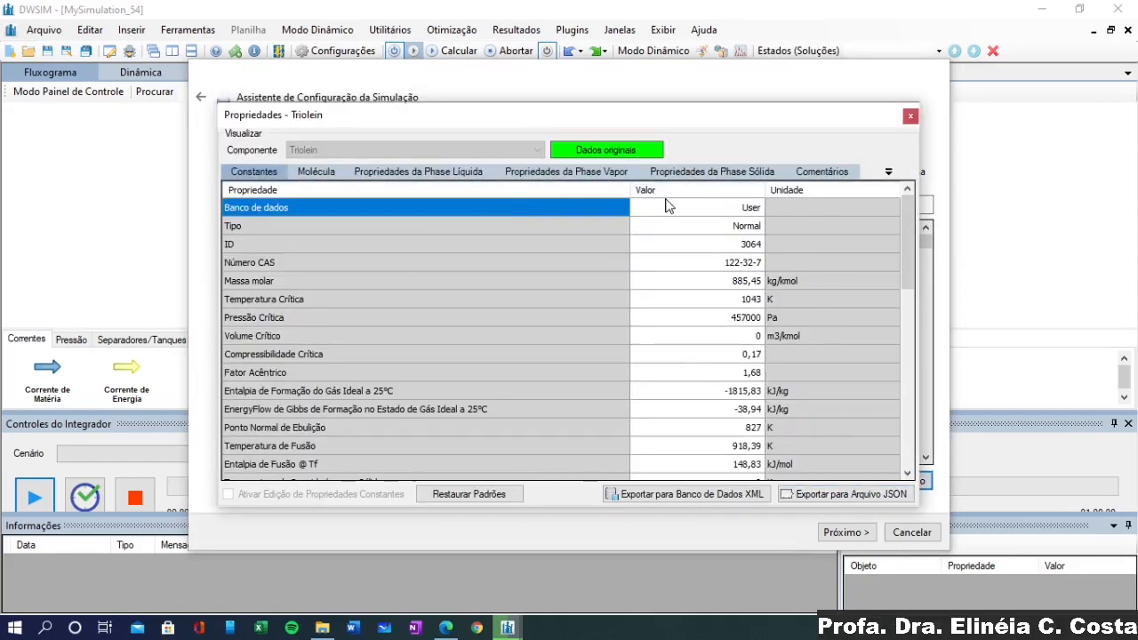
pyautogui.click(716, 209)
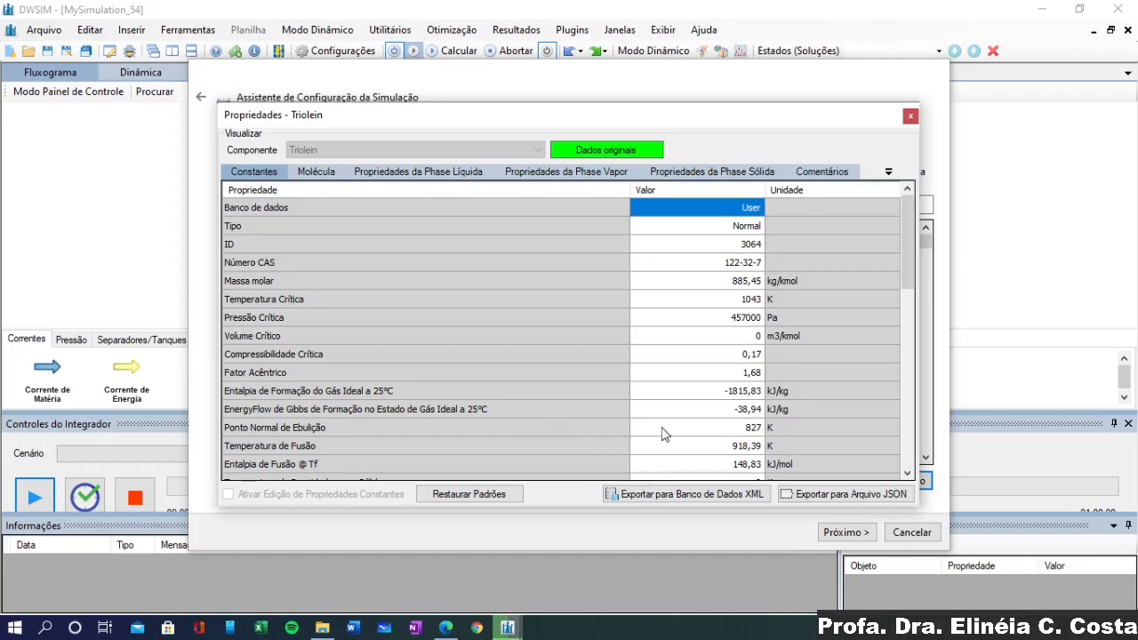
pyautogui.click(752, 249)
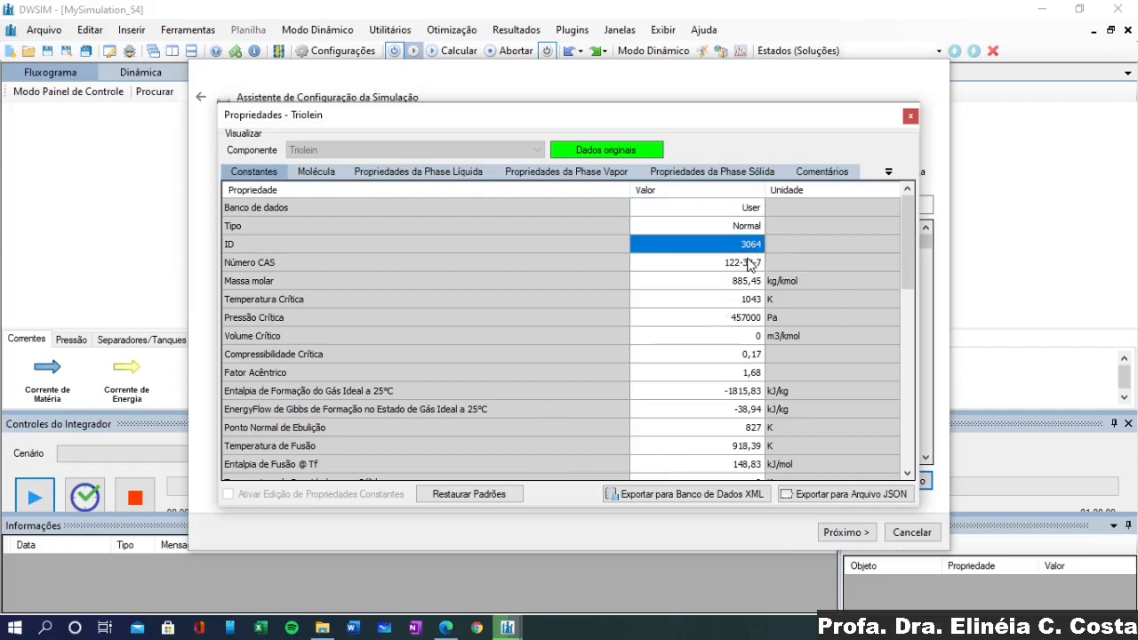
pyautogui.click(735, 267)
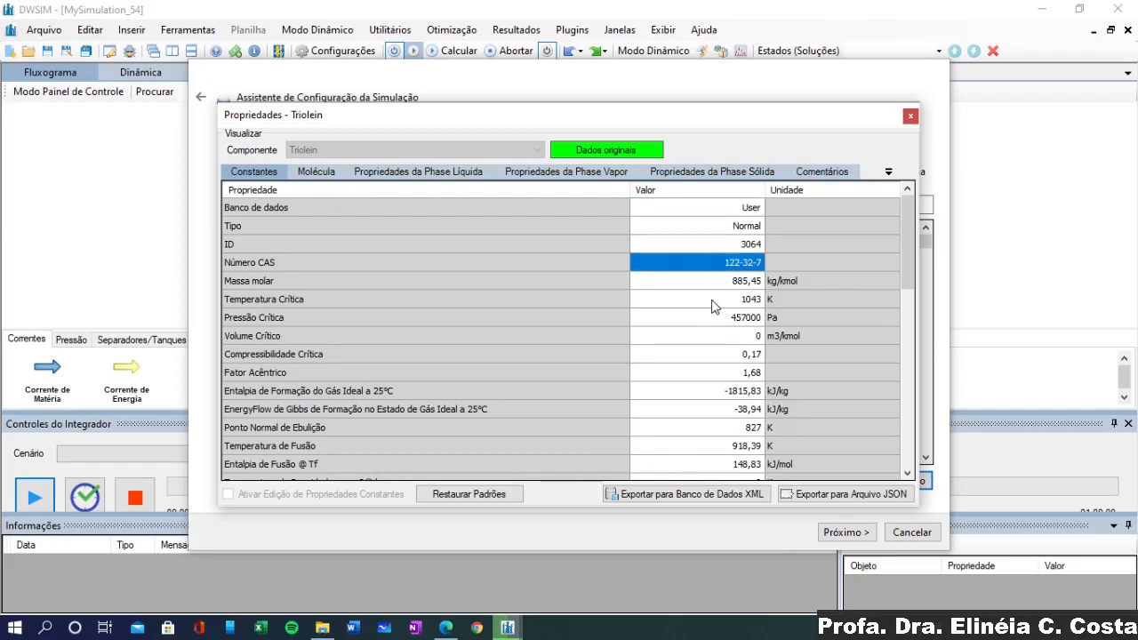
pyautogui.click(702, 286)
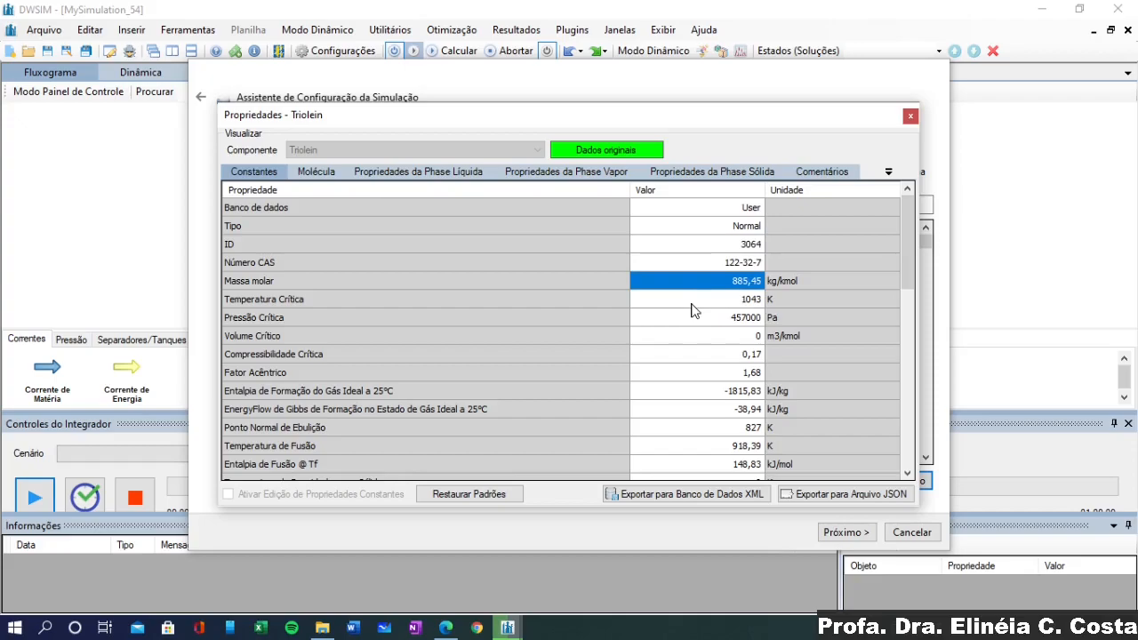
pyautogui.click(693, 302)
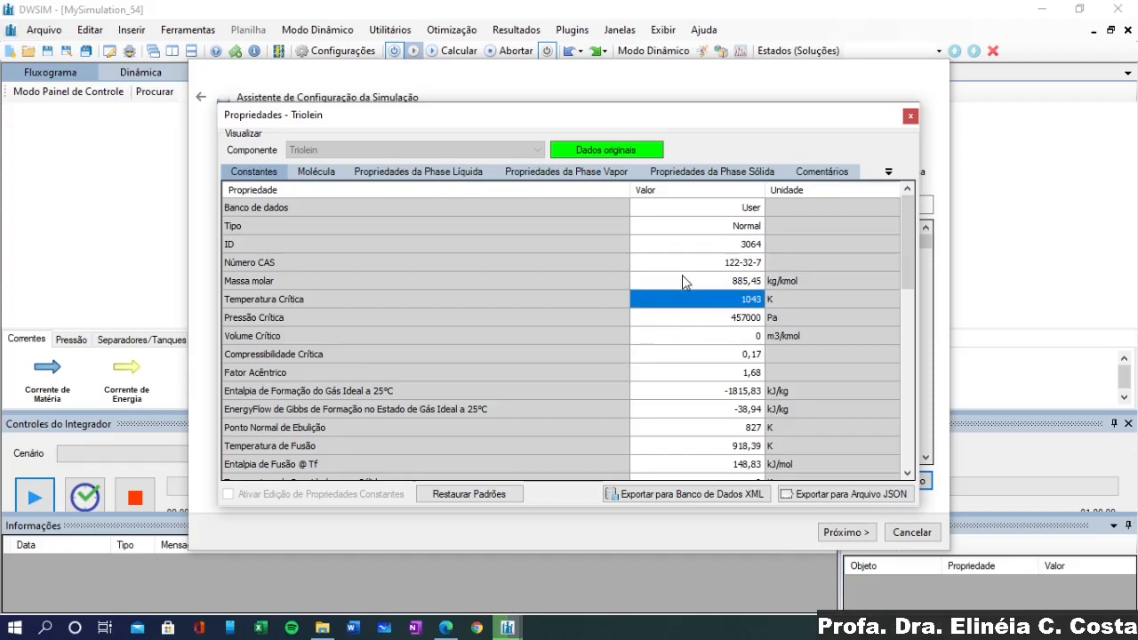
pyautogui.click(681, 279)
pyautogui.click(679, 320)
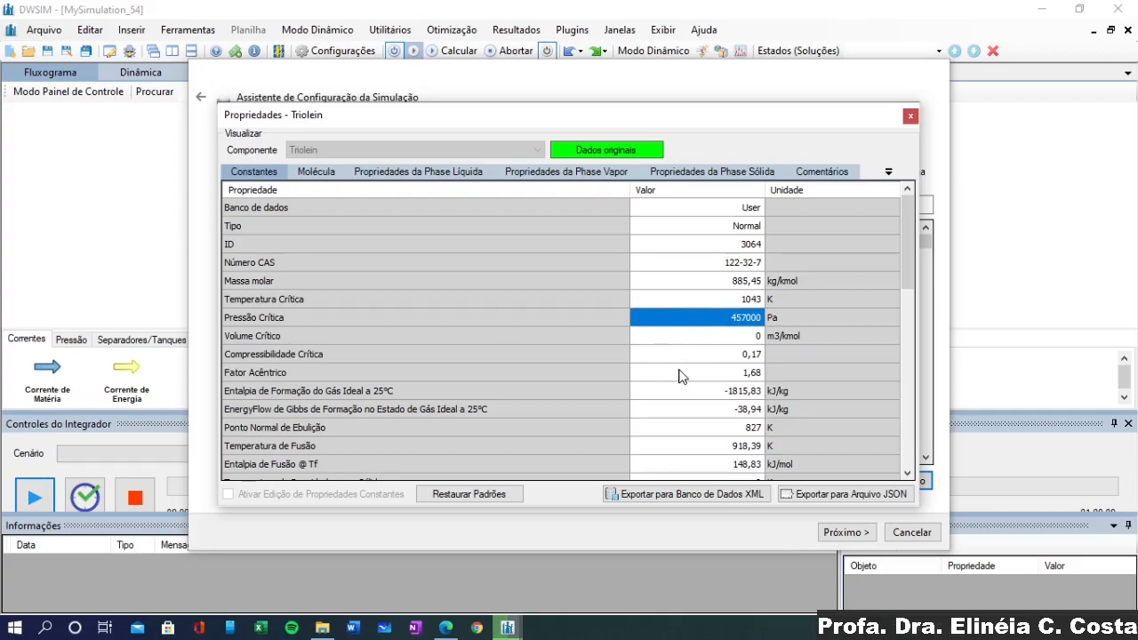
# Examine the remaining Triolein constants, including the solid density and the temperature it refers to
pyautogui.scroll(-5, 680, 376)
pyautogui.scroll(3, 680, 376)
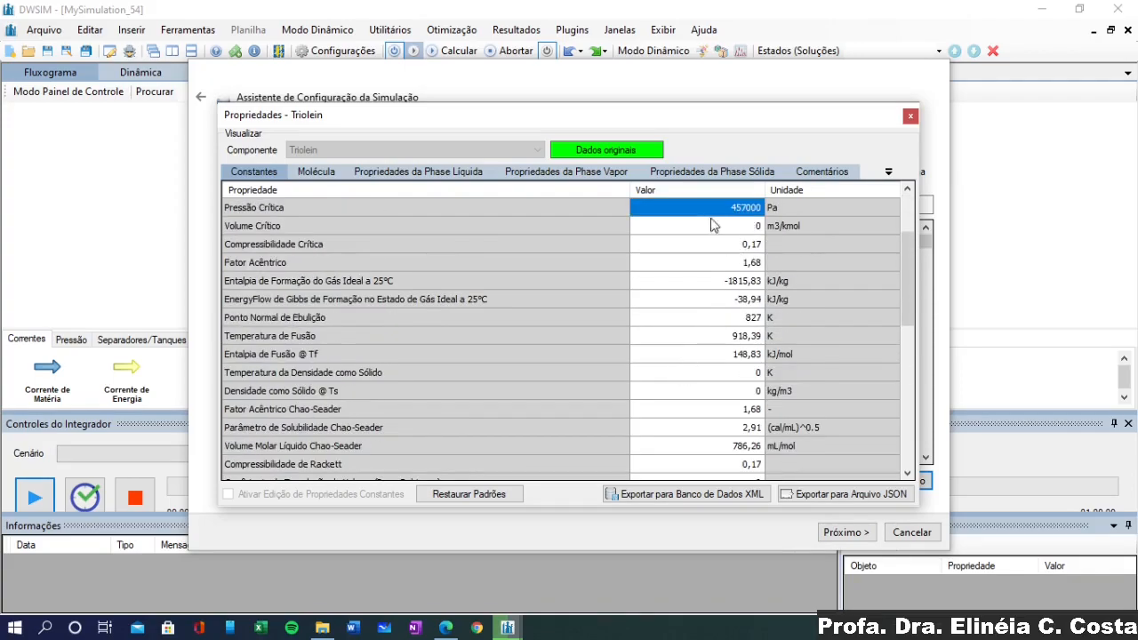
pyautogui.click(743, 373)
pyautogui.click(728, 391)
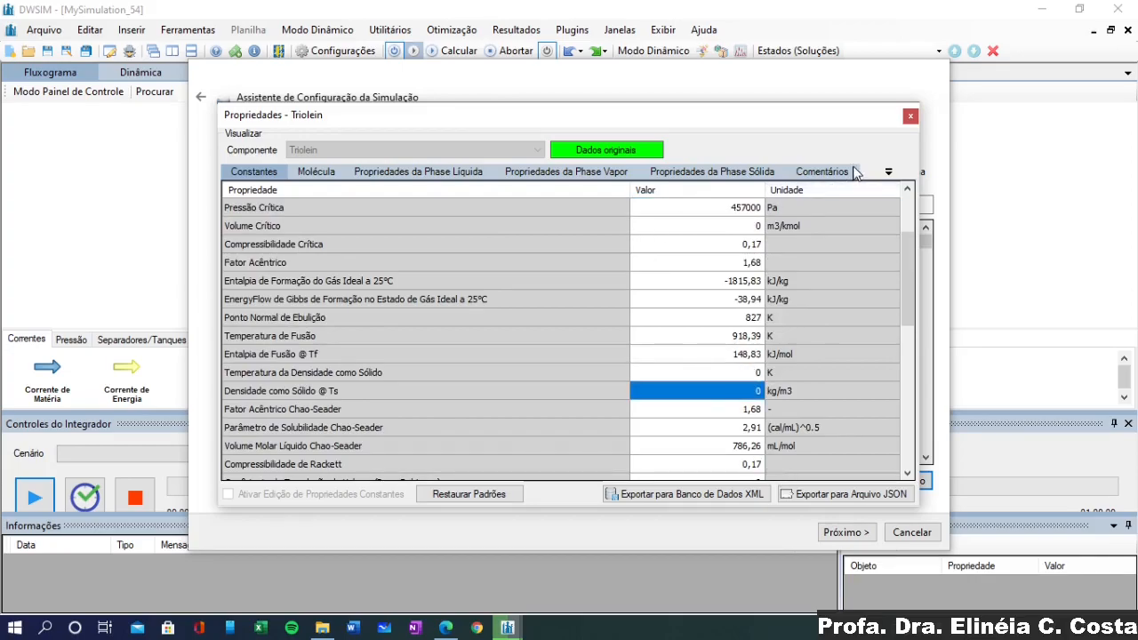
# Close the Triolein properties, search the component list for "tripa" and "tries", and clear the search
pyautogui.click(910, 117)
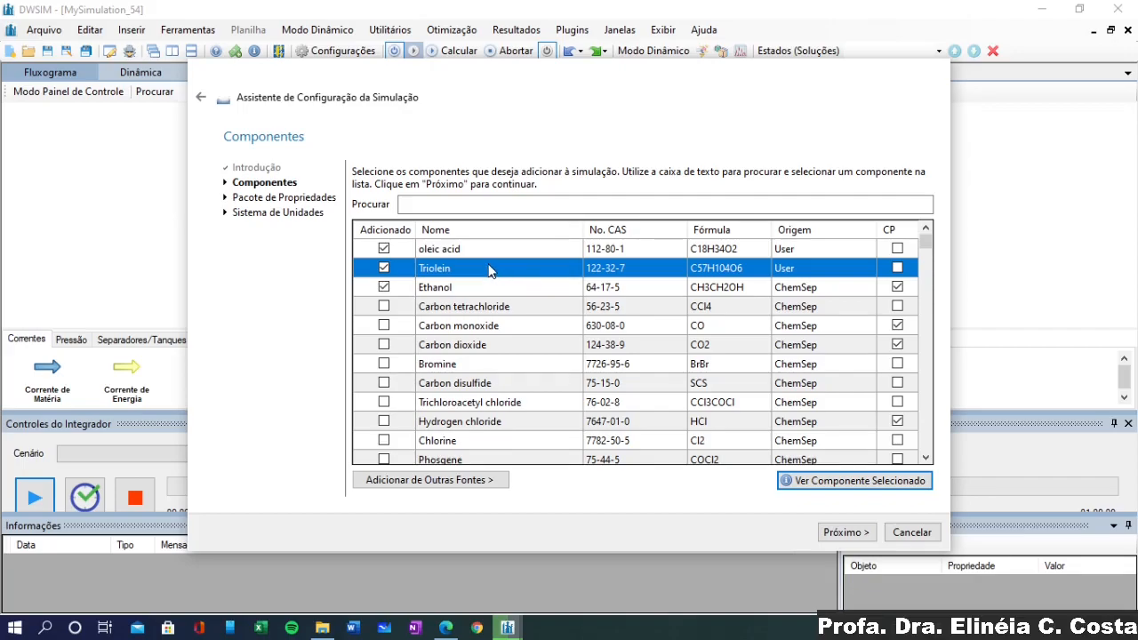
pyautogui.click(509, 202)
pyautogui.write('tripa')
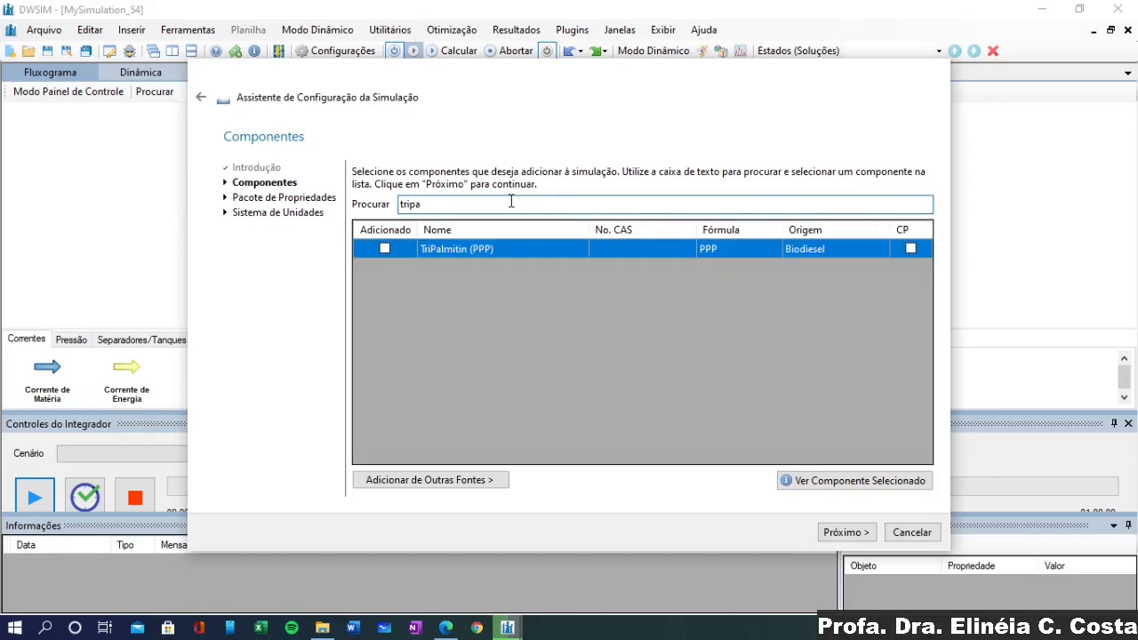
pyautogui.press('BackSpace')
pyautogui.press('BackSpace')
pyautogui.press('BackSpace')
pyautogui.press('BackSpace')
pyautogui.write('tries')
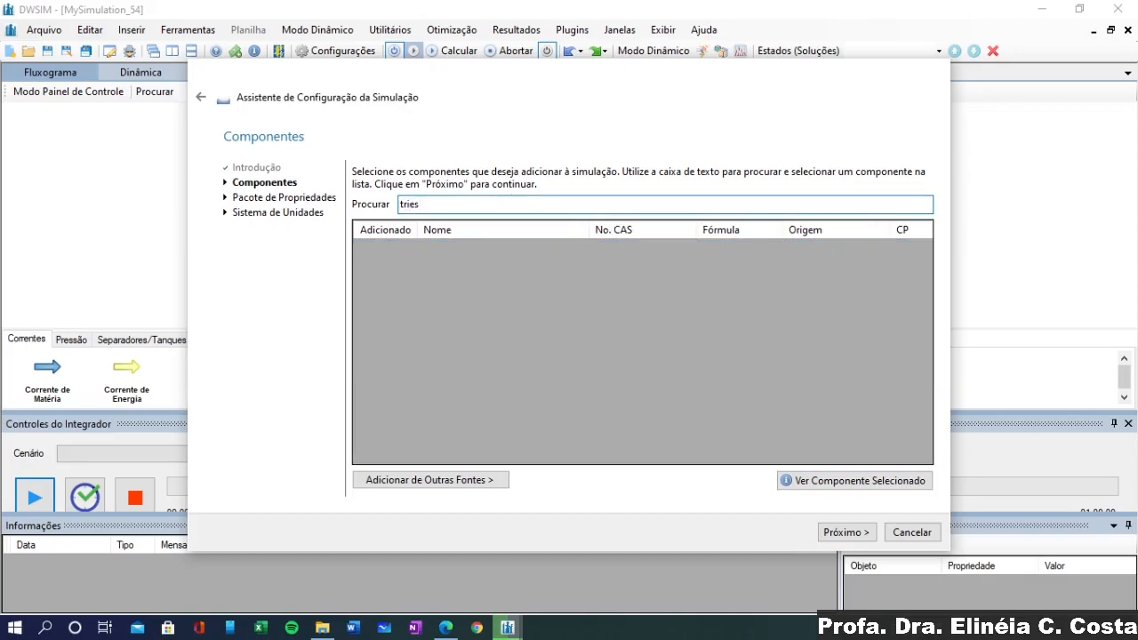
pyautogui.press('BackSpace')
pyautogui.press('BackSpace')
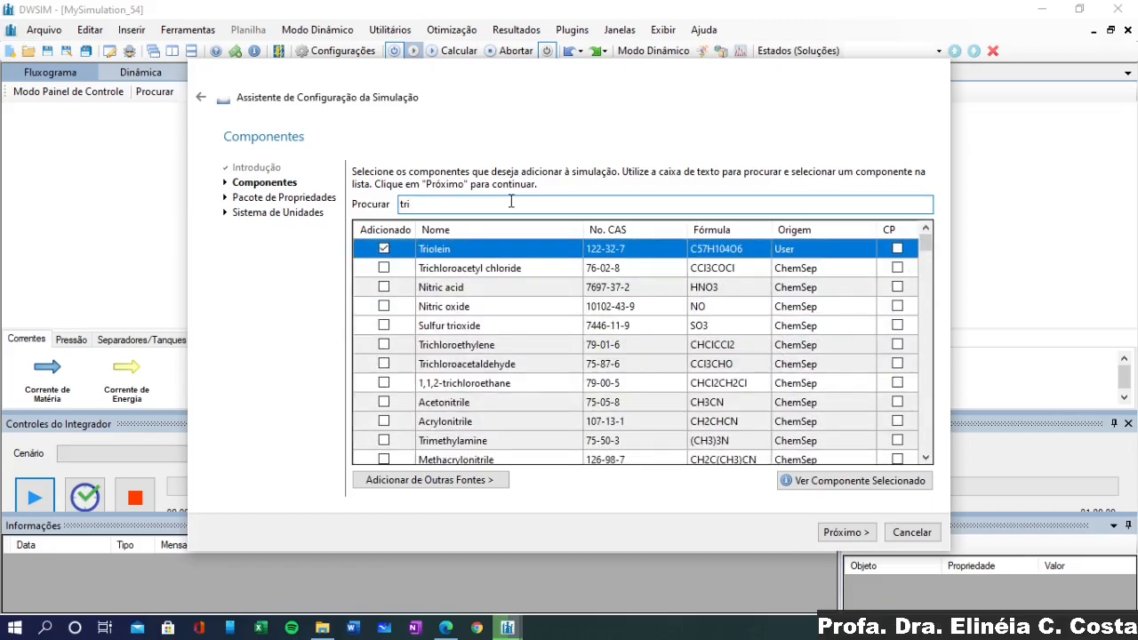
pyautogui.press('BackSpace')
pyautogui.press('BackSpace')
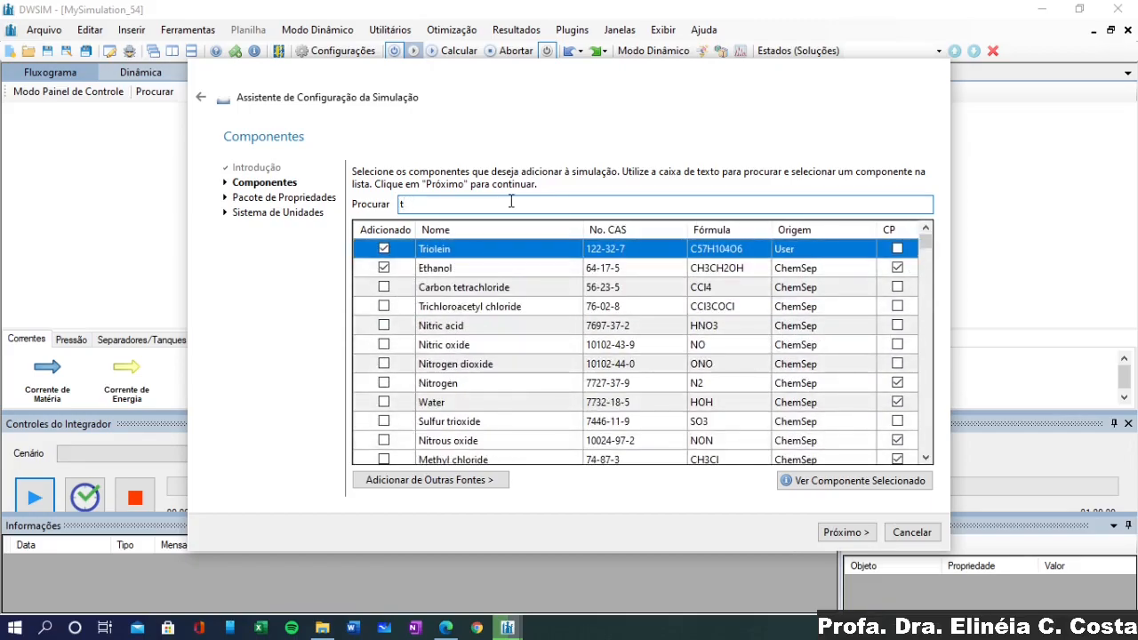
pyautogui.press('BackSpace')
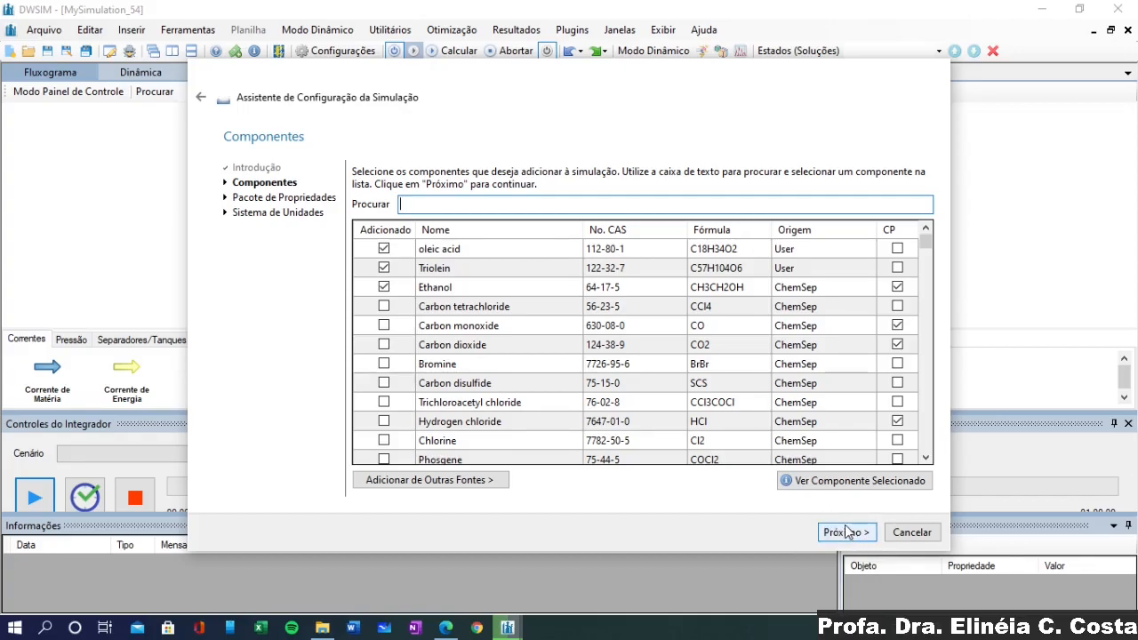
# Find Water from the ChemSep database, add it to the simulation components, and continue to the property package selection
pyautogui.write('wat')
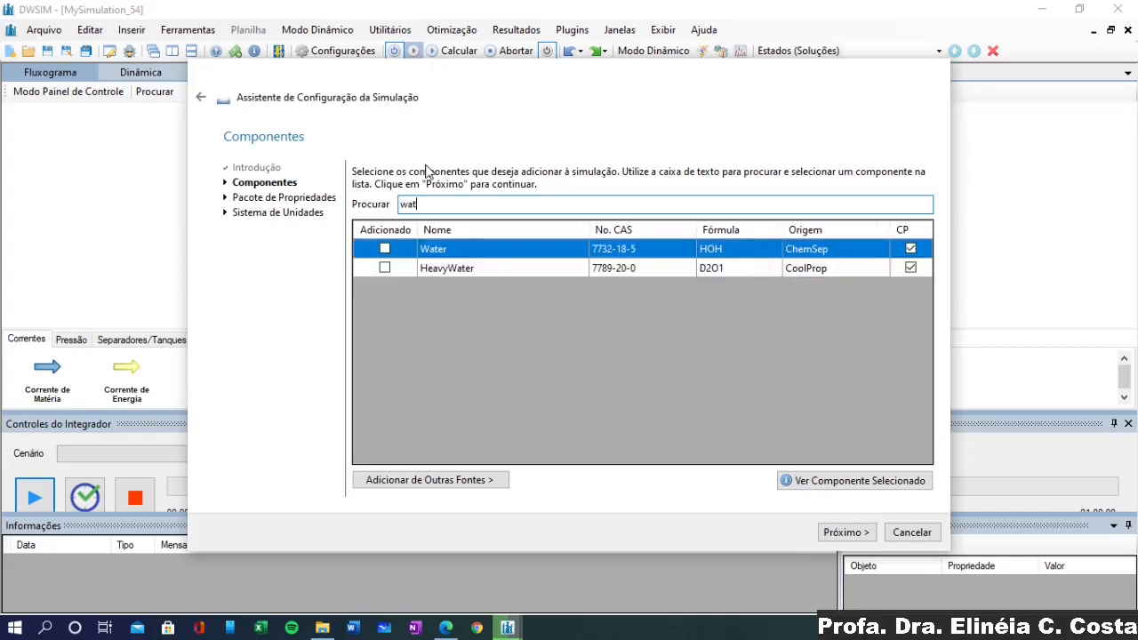
pyautogui.click(385, 249)
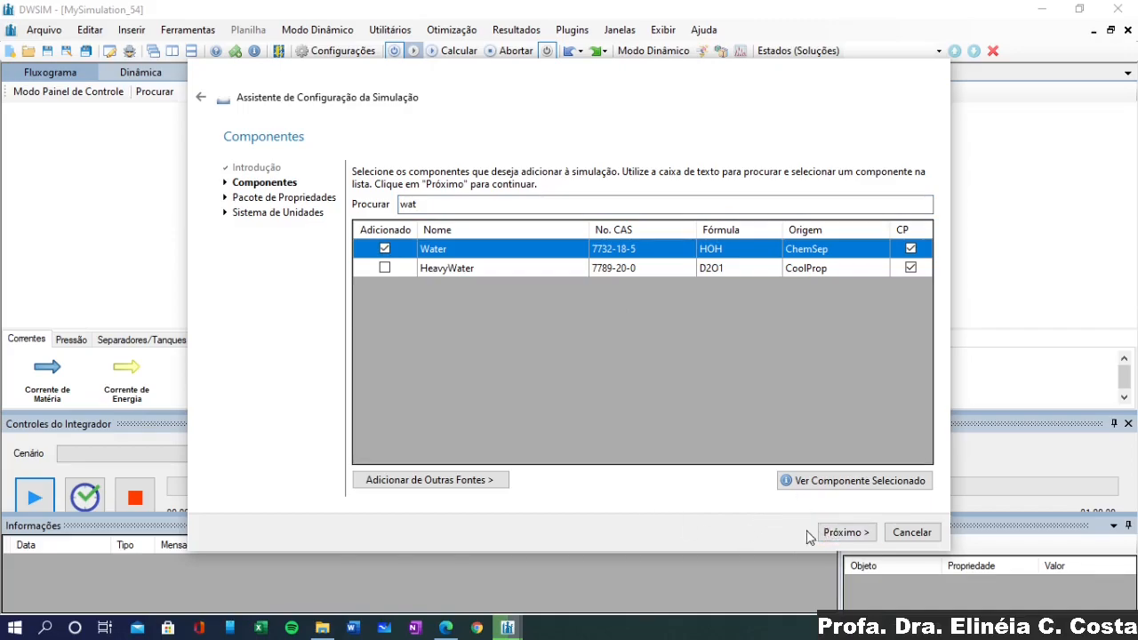
pyautogui.click(836, 536)
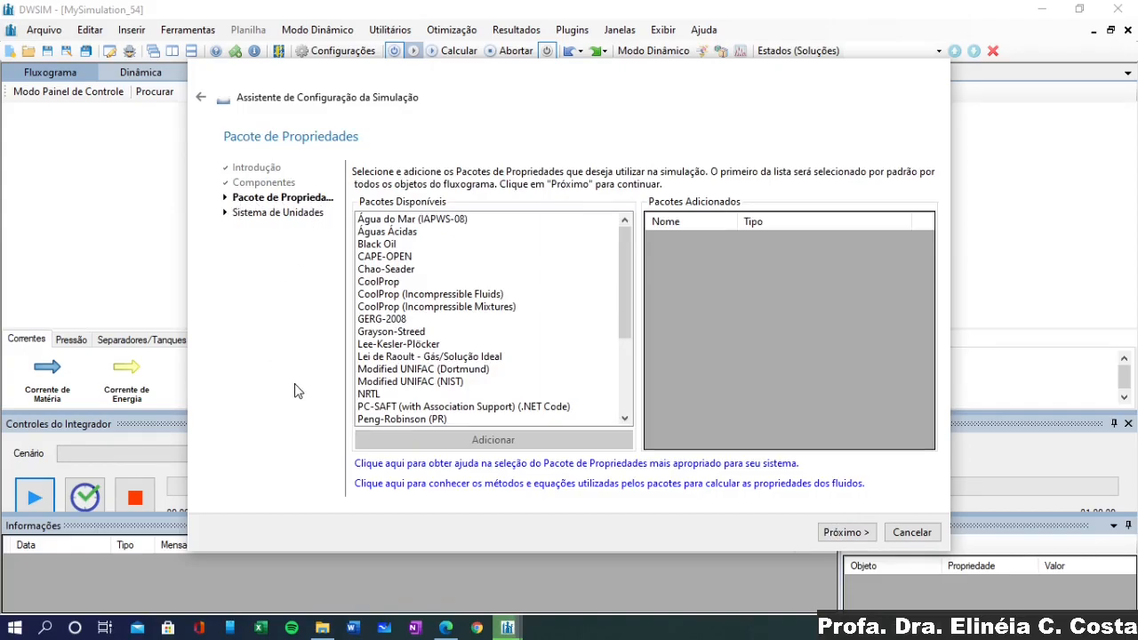
# Add the NRTL property package to the simulation and open its configuration
pyautogui.click(366, 395)
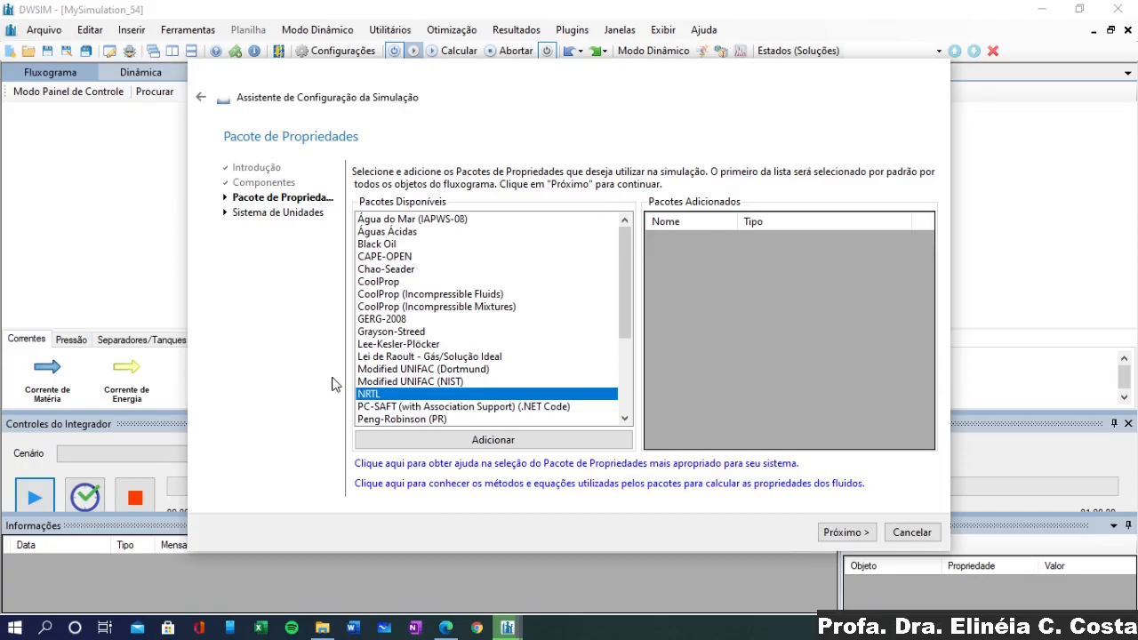
pyautogui.click(485, 442)
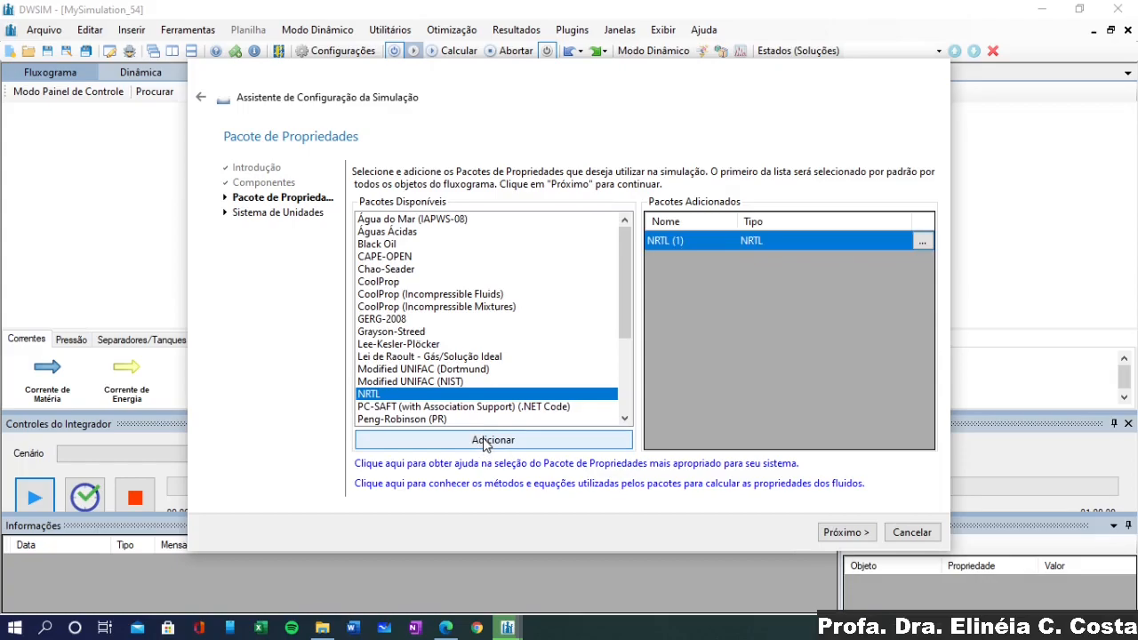
pyautogui.click(922, 243)
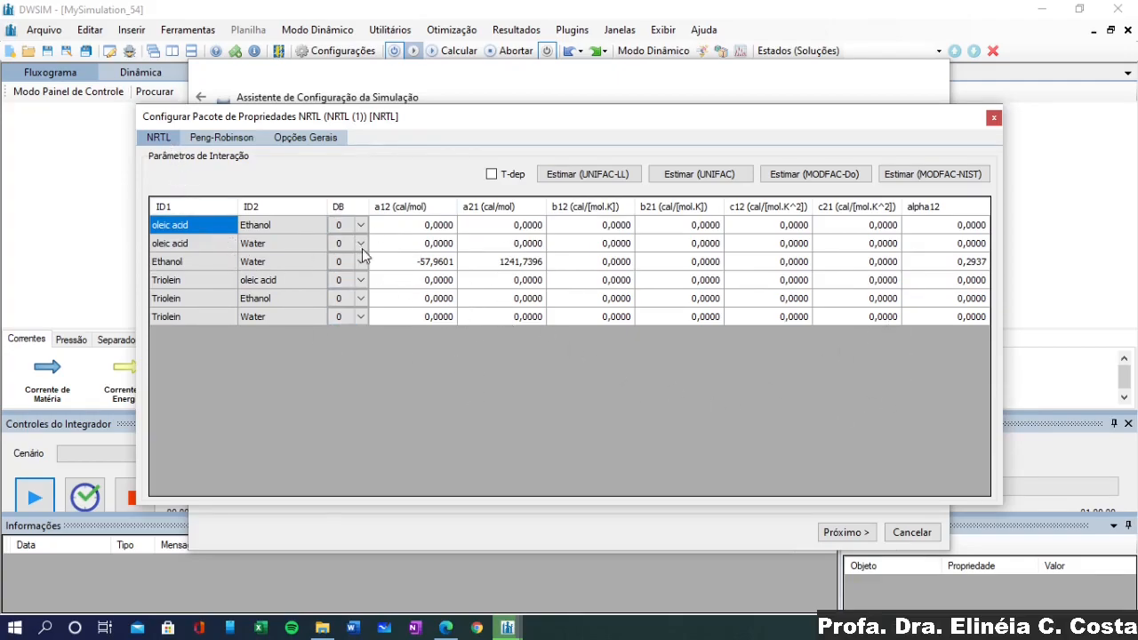
# Examine the NRTL interaction parameters a12 and a21 for the Ethanol and Water pair
pyautogui.click(409, 262)
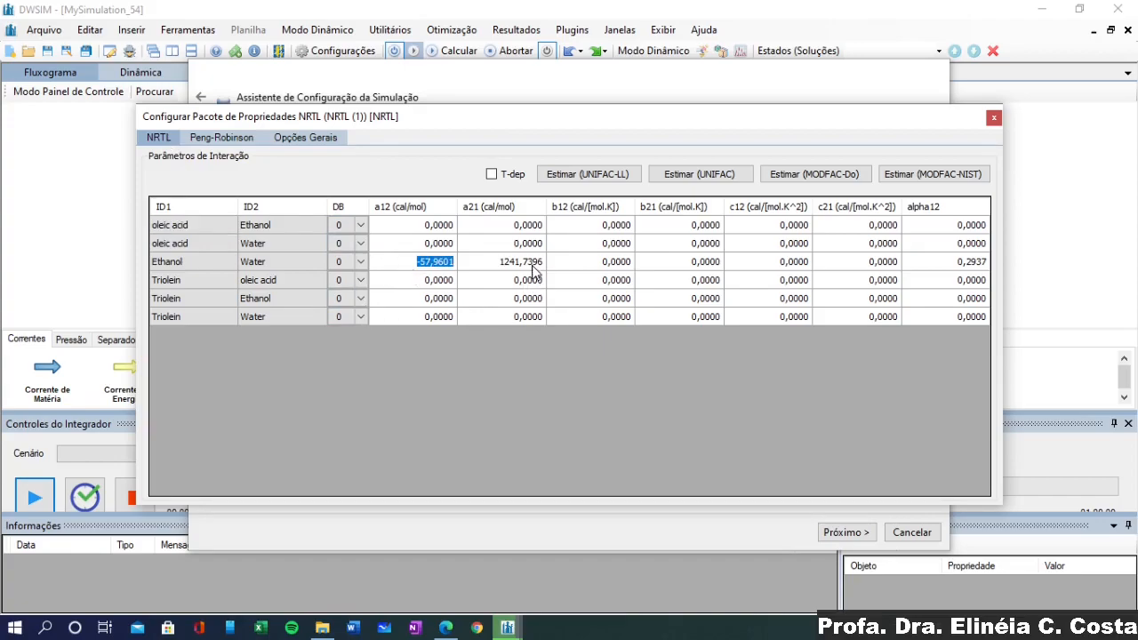
pyautogui.click(526, 262)
pyautogui.click(434, 261)
pyautogui.click(304, 265)
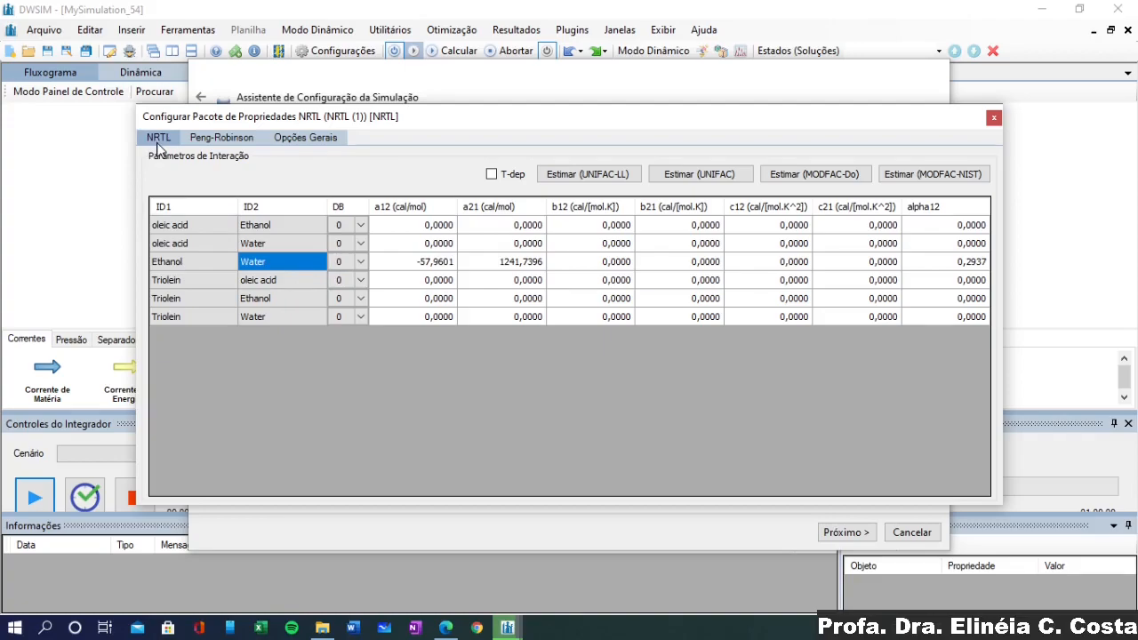
# Estimate the Peng-Robinson kij values for the oleic acid–Water, Ethanol–oleic acid and Ethanol–Water pairs
pyautogui.click(204, 144)
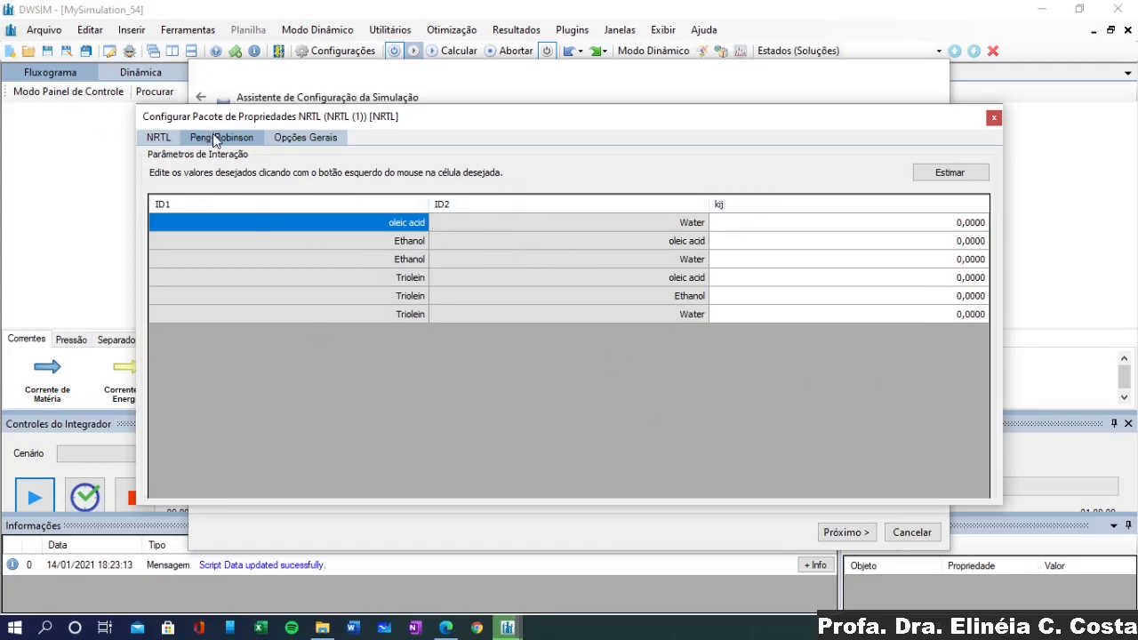
pyautogui.click(930, 223)
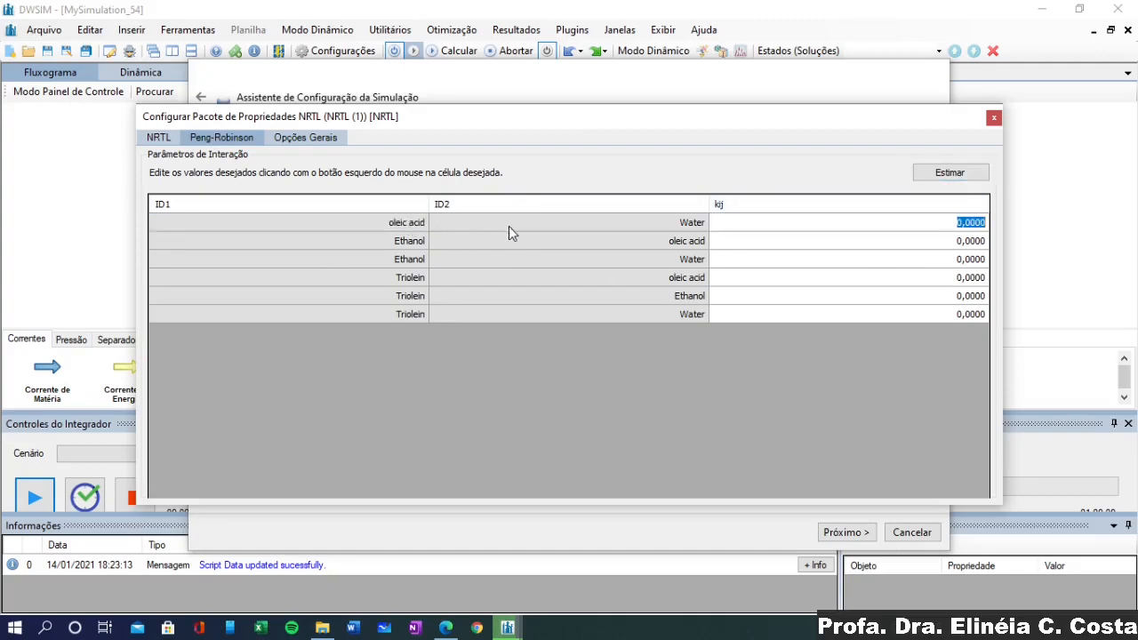
pyautogui.click(932, 176)
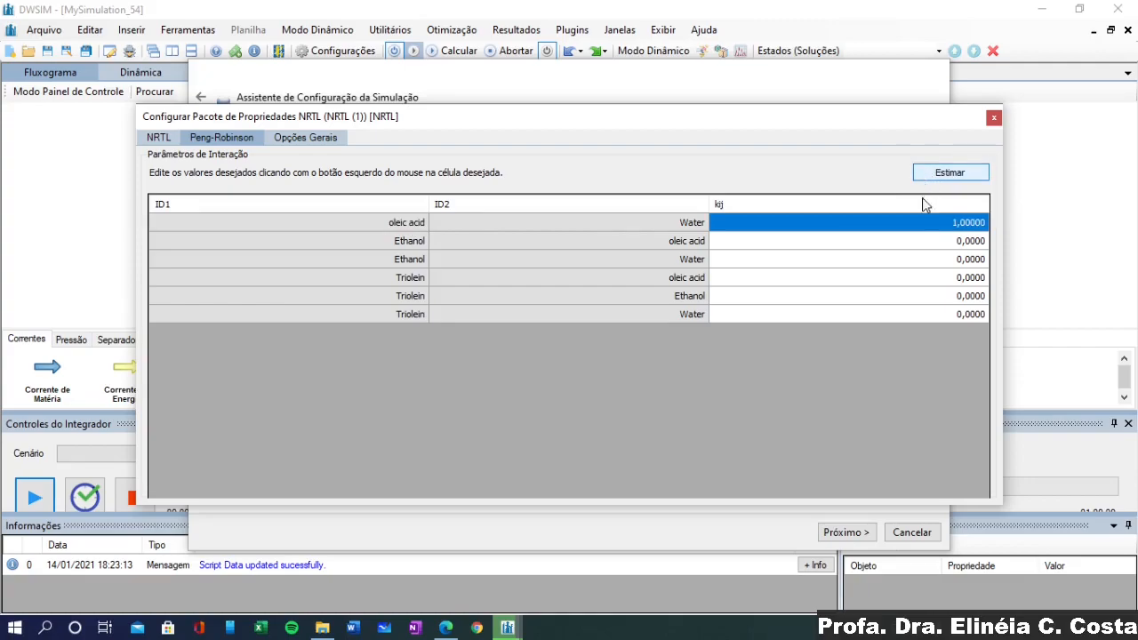
pyautogui.click(926, 245)
pyautogui.click(949, 172)
pyautogui.click(972, 260)
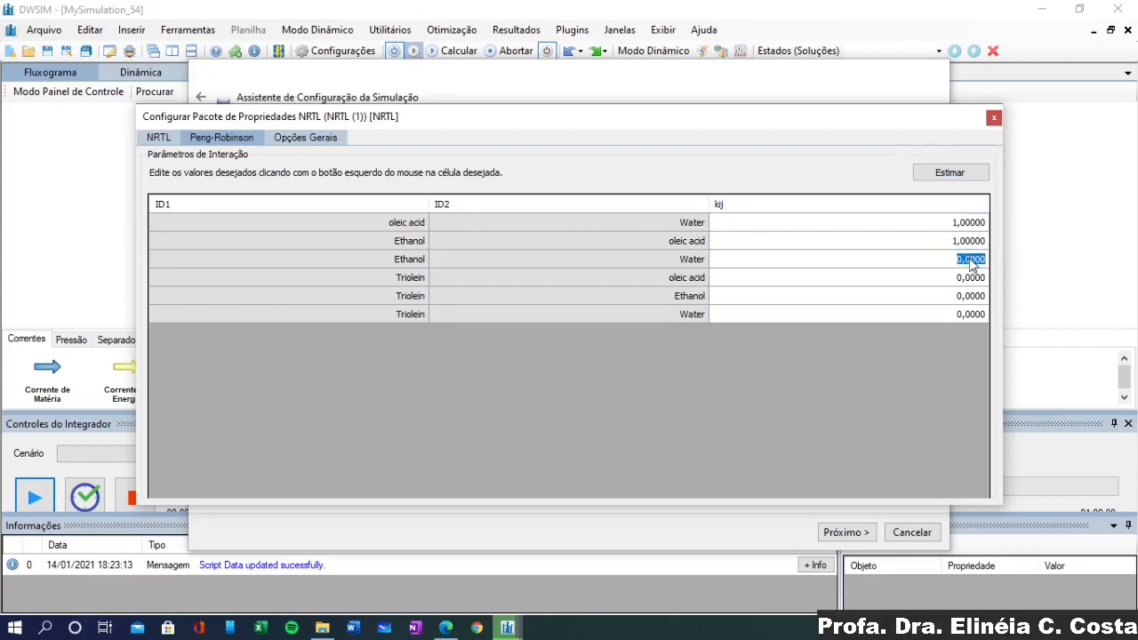
pyautogui.click(943, 174)
# Estimate the Peng-Robinson kij values for Triolein with oleic acid, Ethanol and Water, repeating the estimate for the oleic acid pair
pyautogui.click(967, 277)
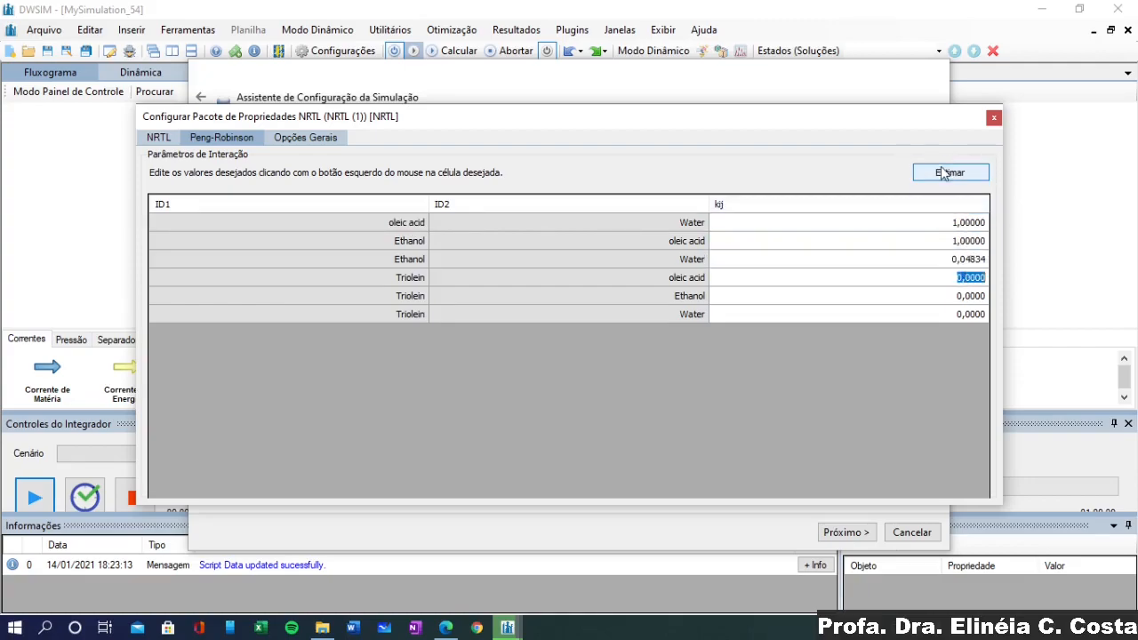
pyautogui.click(937, 173)
pyautogui.click(960, 297)
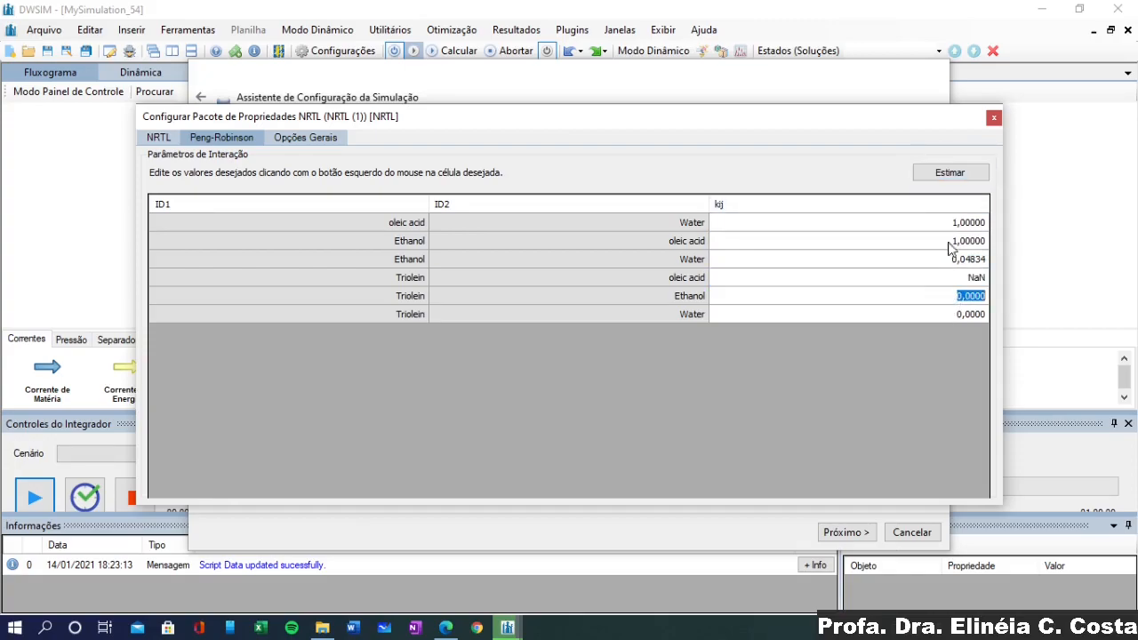
pyautogui.click(944, 174)
pyautogui.click(952, 314)
pyautogui.click(947, 173)
pyautogui.click(928, 277)
pyautogui.click(926, 278)
pyautogui.click(944, 175)
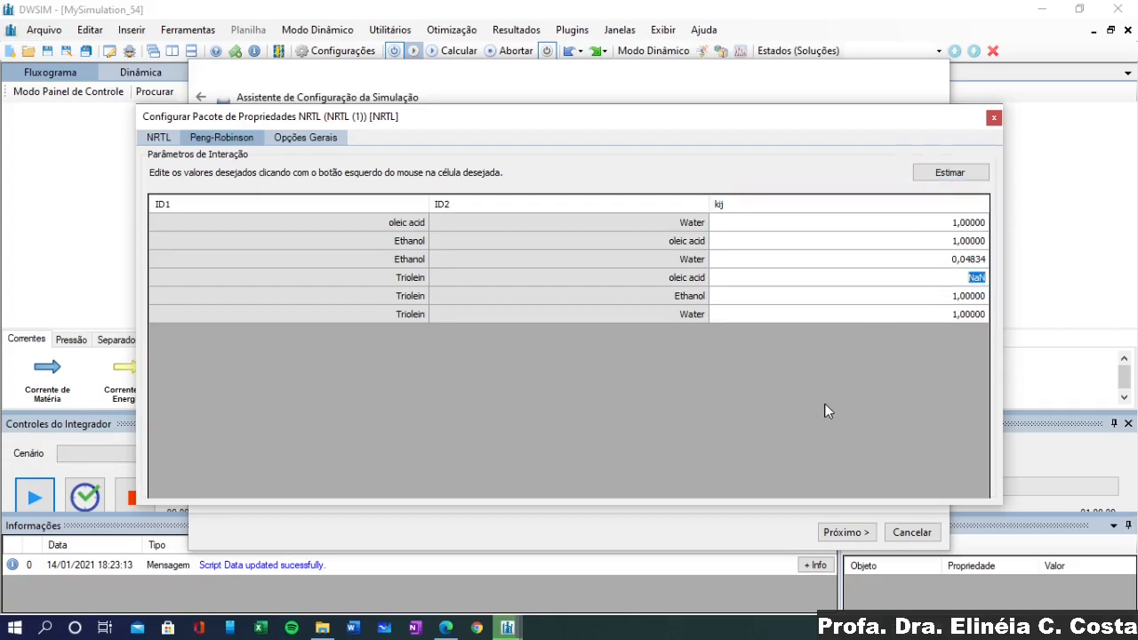
# Estimate the NRTL interaction parameters for Triolein with oleic acid, Ethanol and Water using the MODFAC-NIST method
pyautogui.click(176, 141)
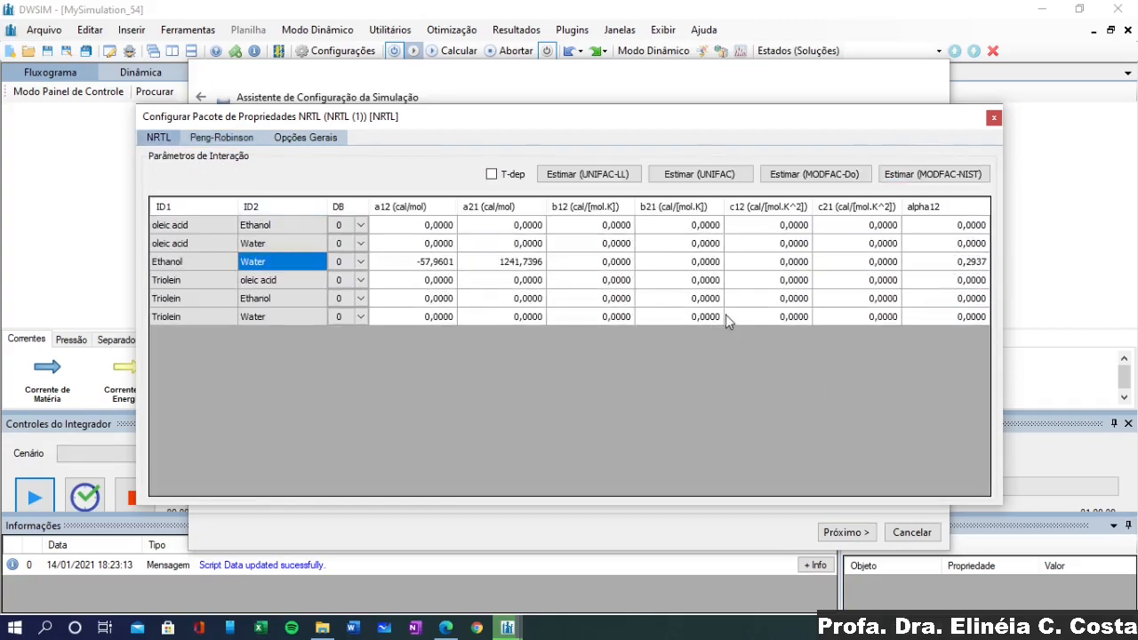
pyautogui.click(440, 281)
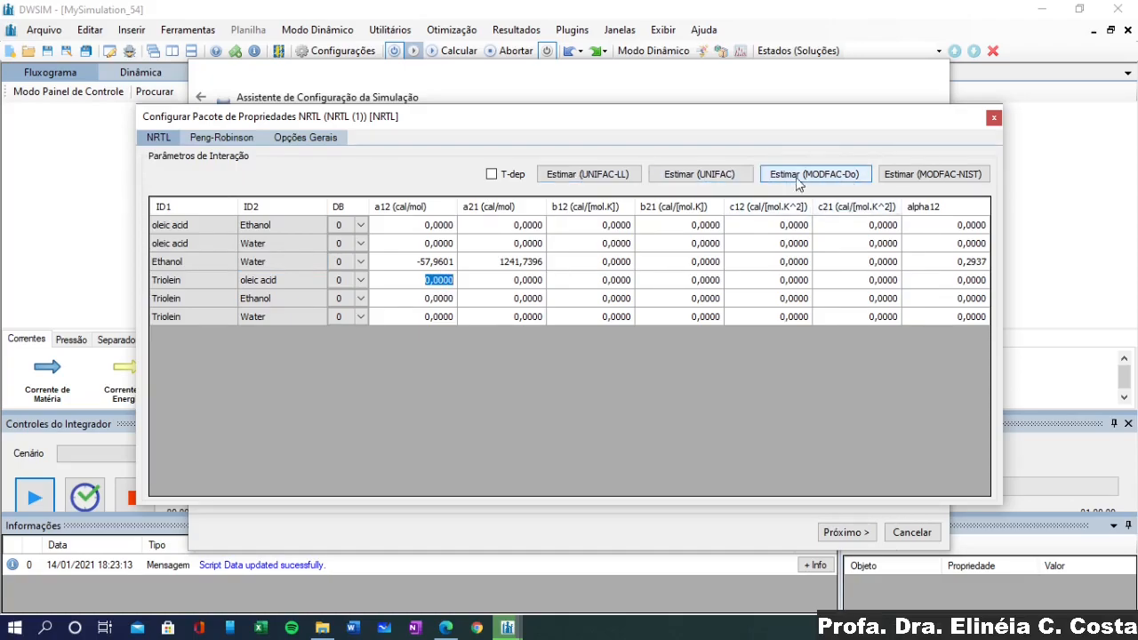
pyautogui.click(940, 174)
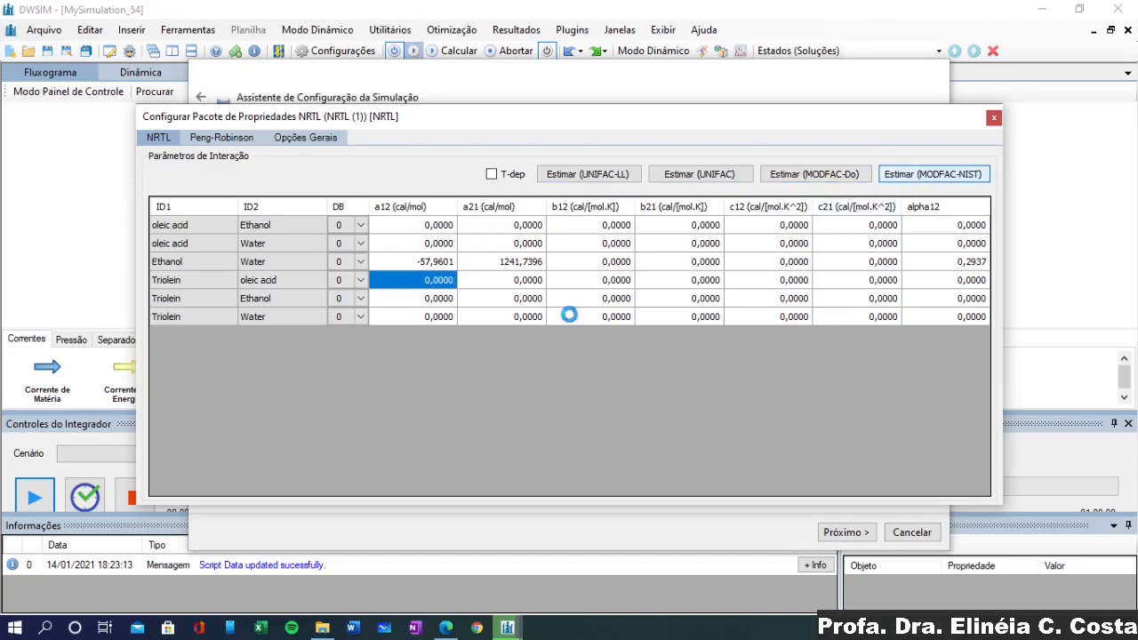
pyautogui.click(439, 298)
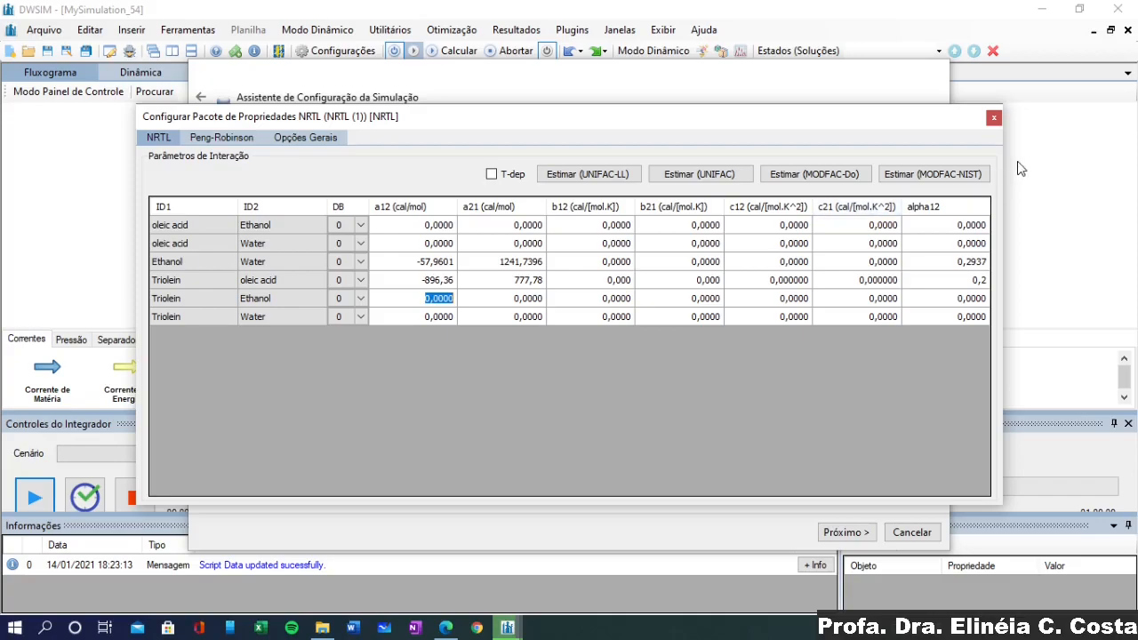
pyautogui.click(971, 178)
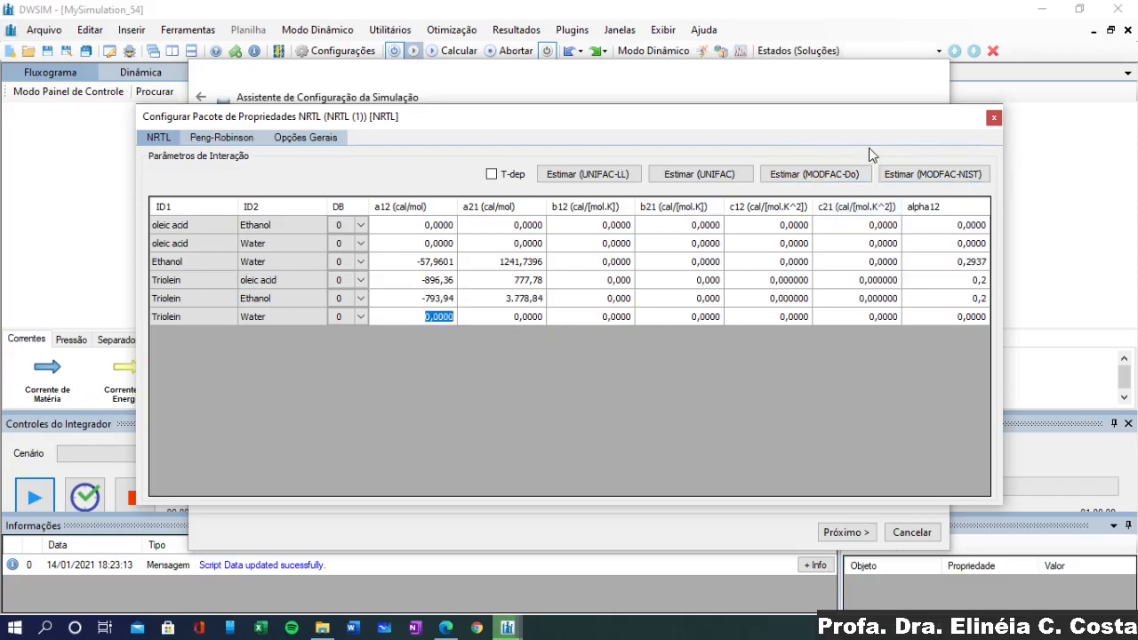
pyautogui.click(916, 174)
# Estimate the NRTL interaction parameters for oleic acid with Water and with Ethanol using the MODFAC-NIST method
pyautogui.click(439, 243)
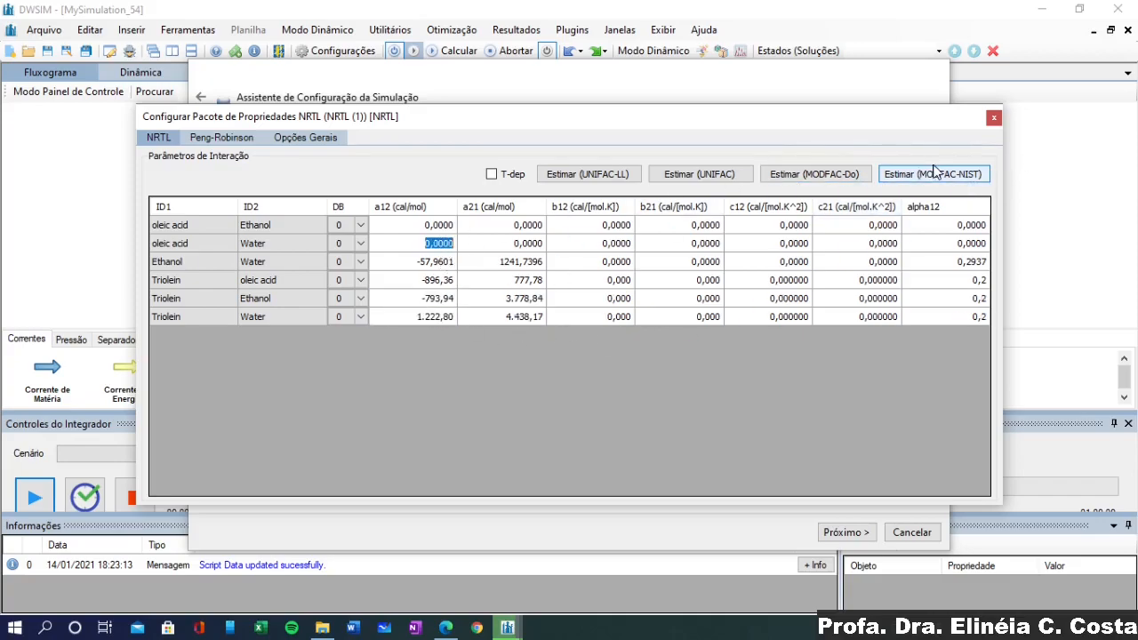
pyautogui.click(931, 174)
pyautogui.click(439, 225)
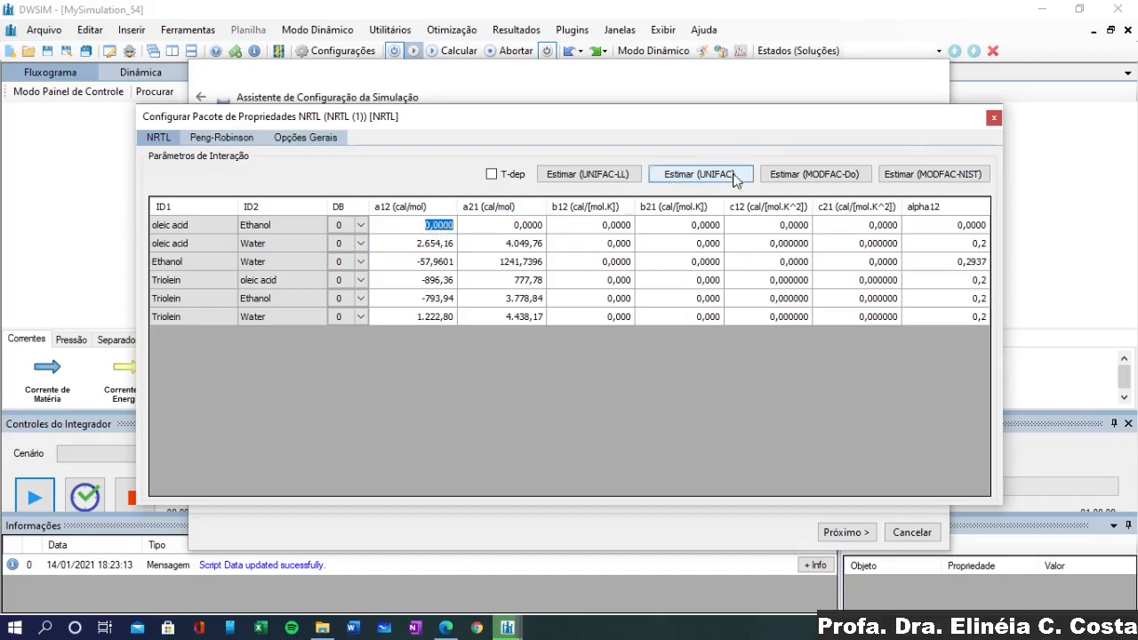
pyautogui.click(933, 174)
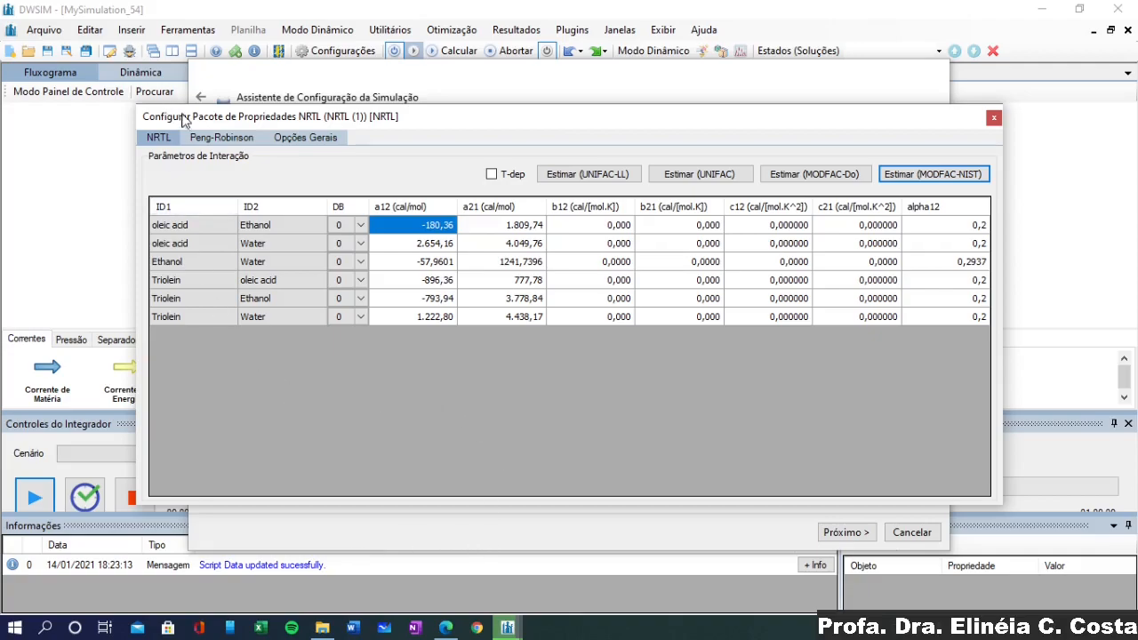
# Try setting the Peng-Robinson kij for the Triolein–oleic acid pair to 0,2361, and estimate that value again
pyautogui.click(506, 228)
pyautogui.click(253, 139)
pyautogui.click(971, 281)
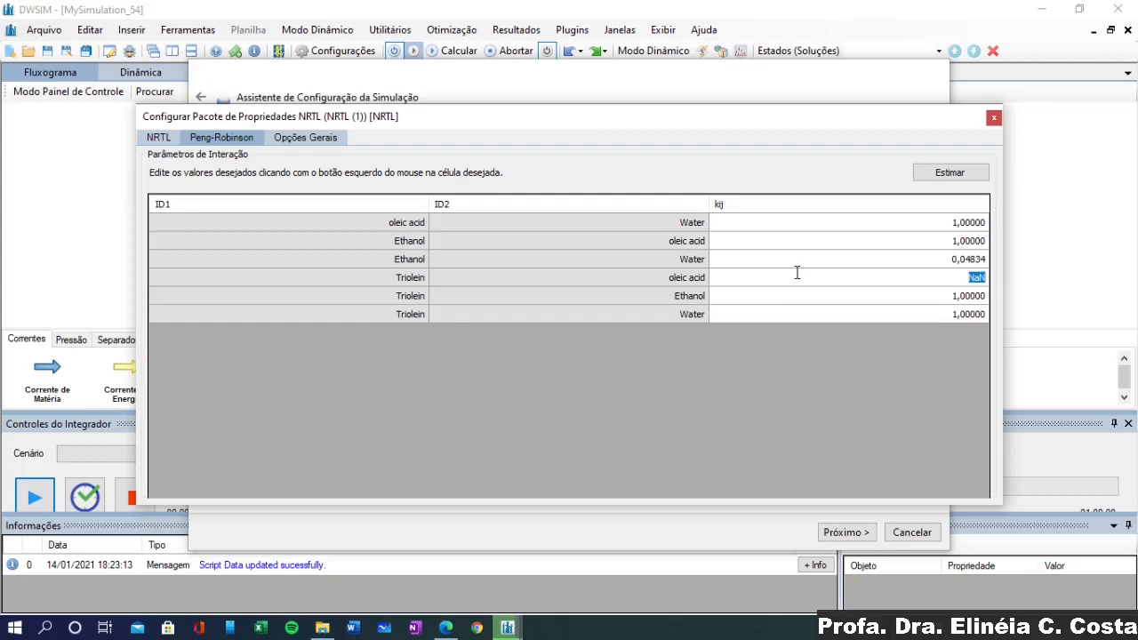
pyautogui.write('0,2361')
pyautogui.press('Return')
pyautogui.click(966, 279)
pyautogui.click(944, 172)
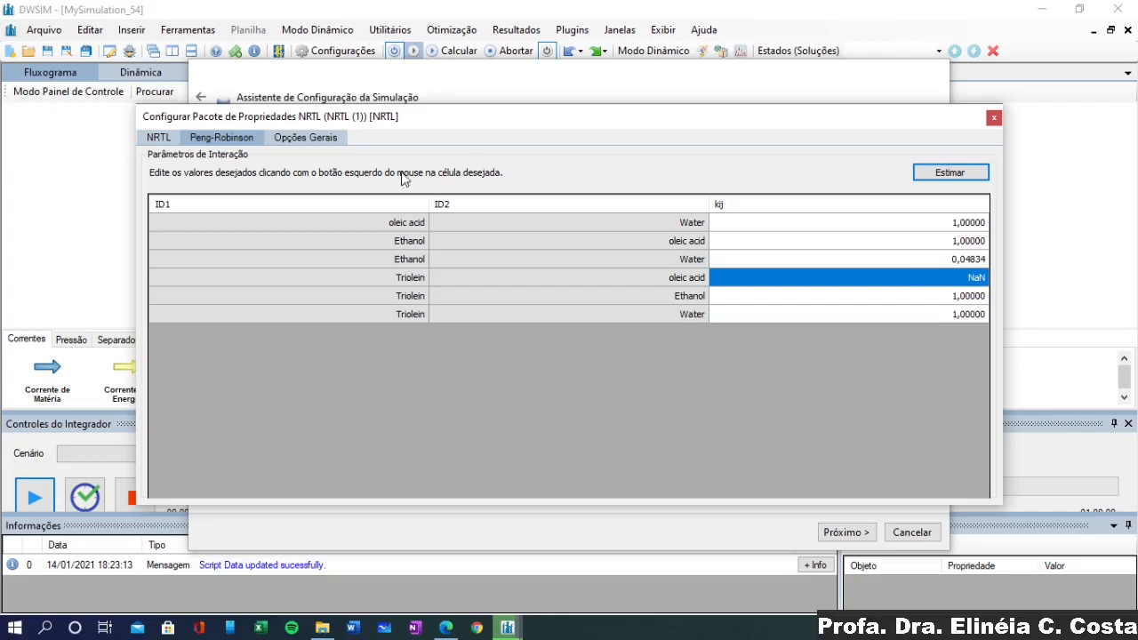
# Review the NRTL parameters and examine the package's general options for liquid density, viscosity, fugacity, enthalpy and missing interaction parameters
pyautogui.click(158, 138)
pyautogui.click(438, 318)
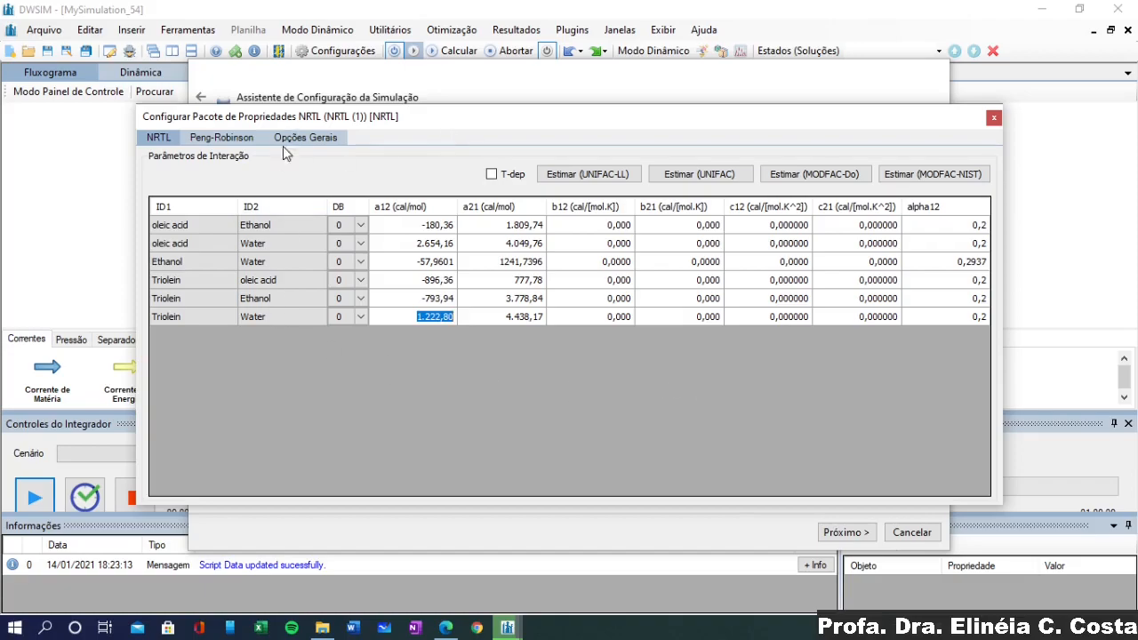
pyautogui.click(316, 138)
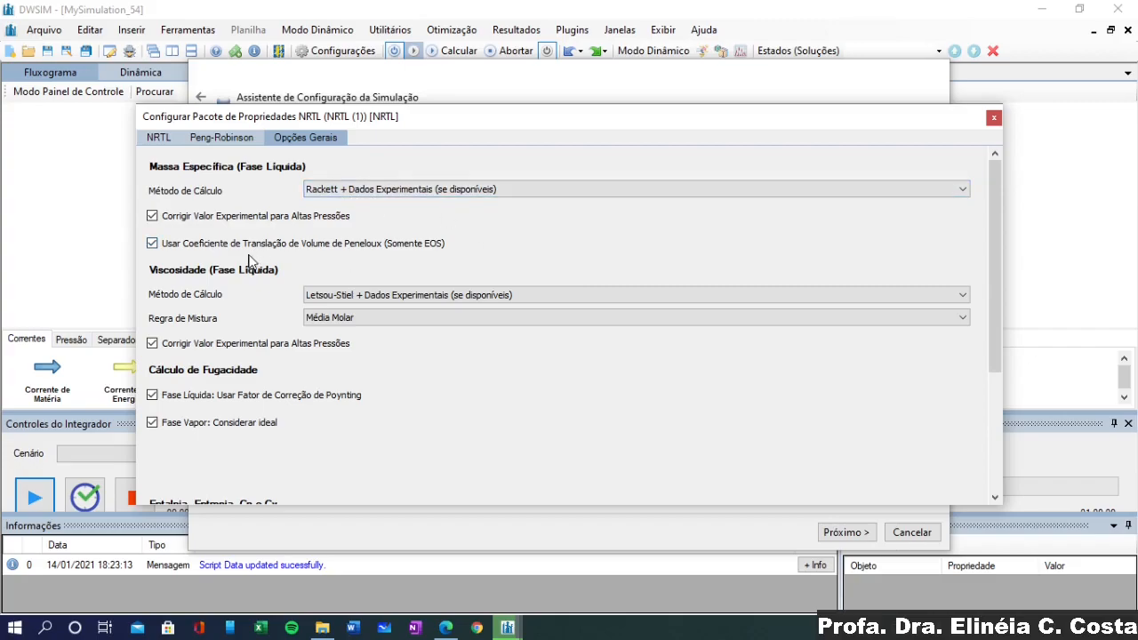
pyautogui.scroll(-1, 249, 259)
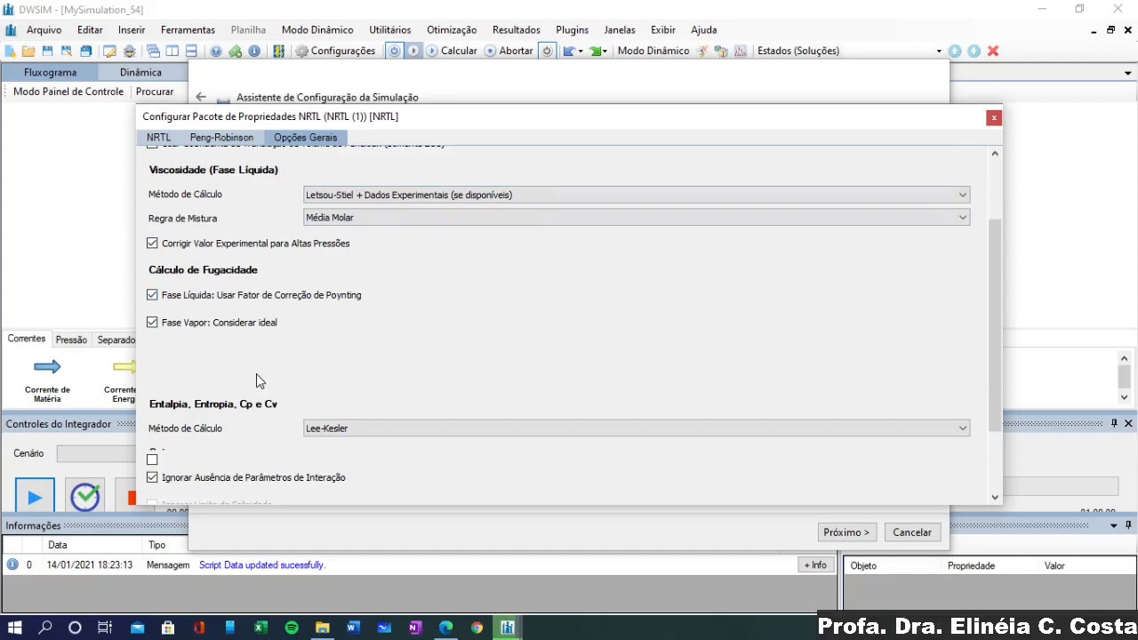
pyautogui.scroll(-1, 257, 379)
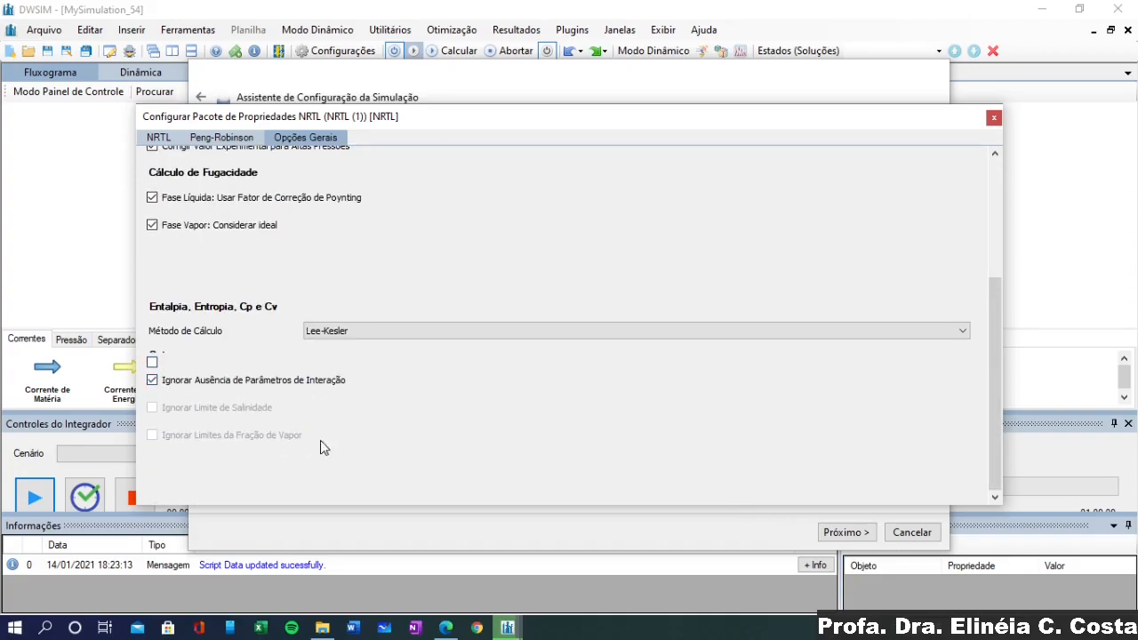
# Recheck the NRTL interaction parameters and the general option for ignoring missing interaction parameters, and close the package configuration
pyautogui.moveTo(995, 384)
pyautogui.mouseDown()
pyautogui.moveTo(986, 269)
pyautogui.moveTo(988, 391)
pyautogui.mouseUp()
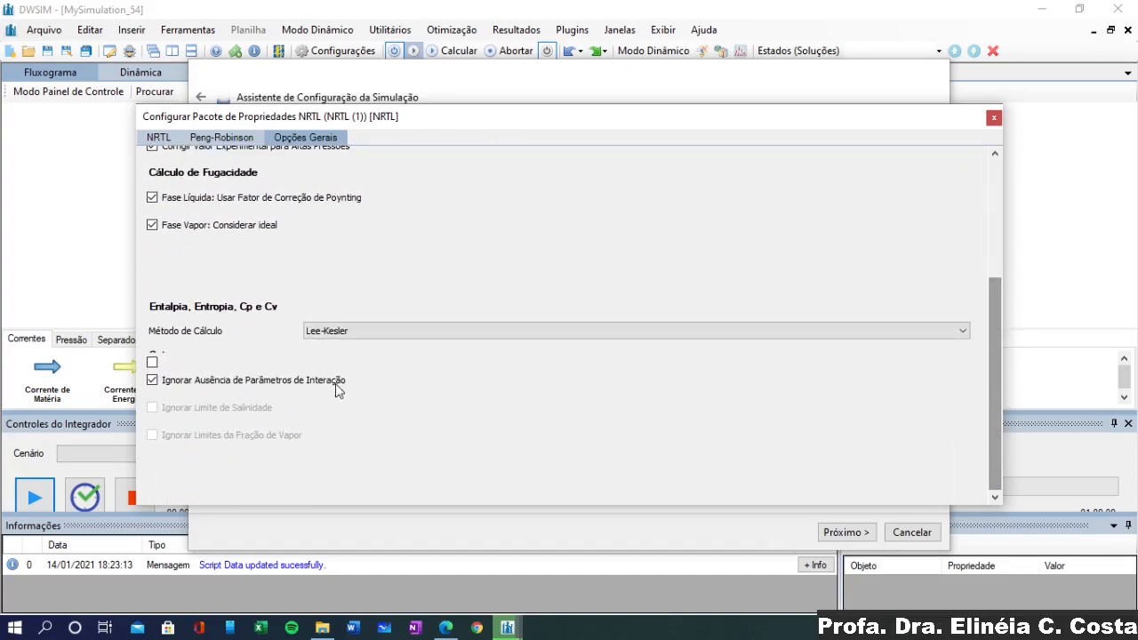
pyautogui.click(236, 142)
pyautogui.click(161, 145)
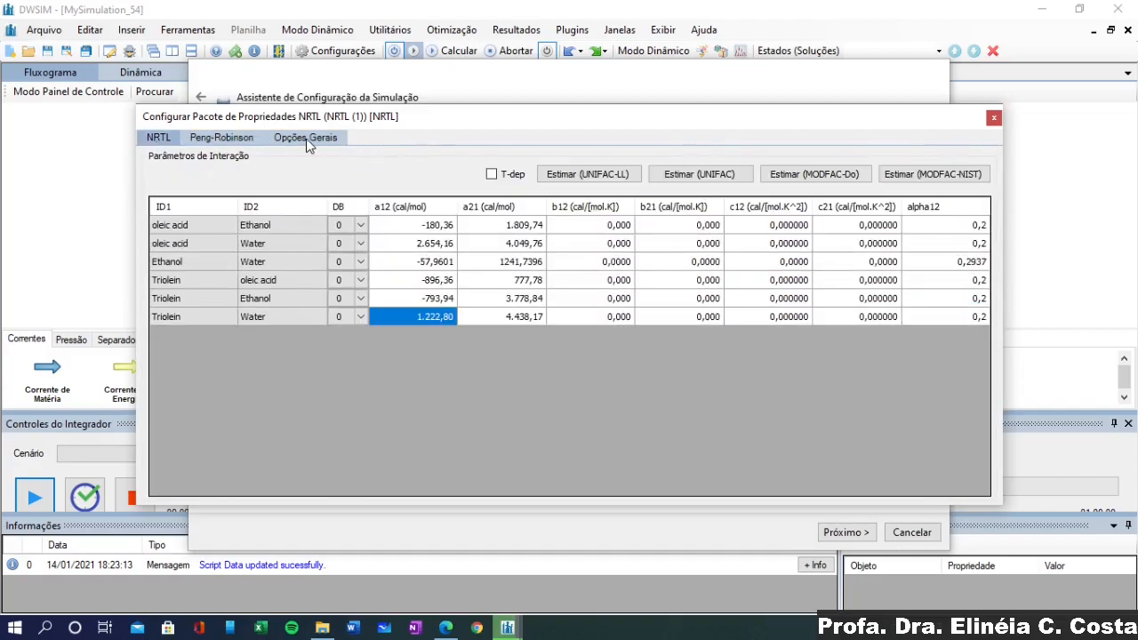
pyautogui.click(311, 139)
pyautogui.scroll(-3, 402, 442)
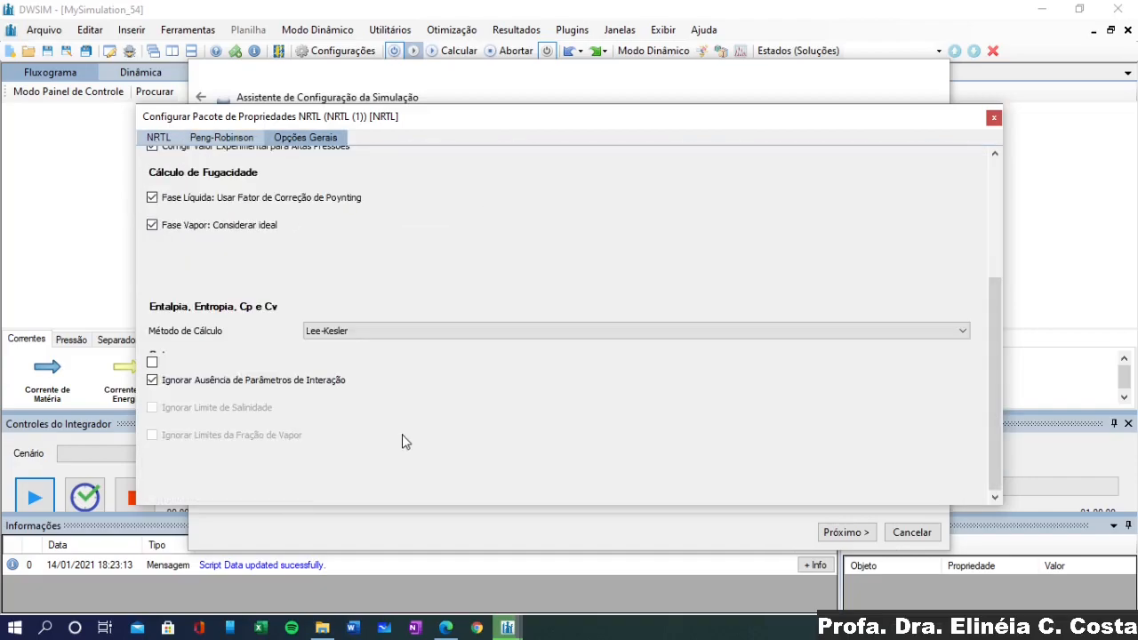
pyautogui.click(152, 362)
pyautogui.click(159, 137)
pyautogui.click(993, 119)
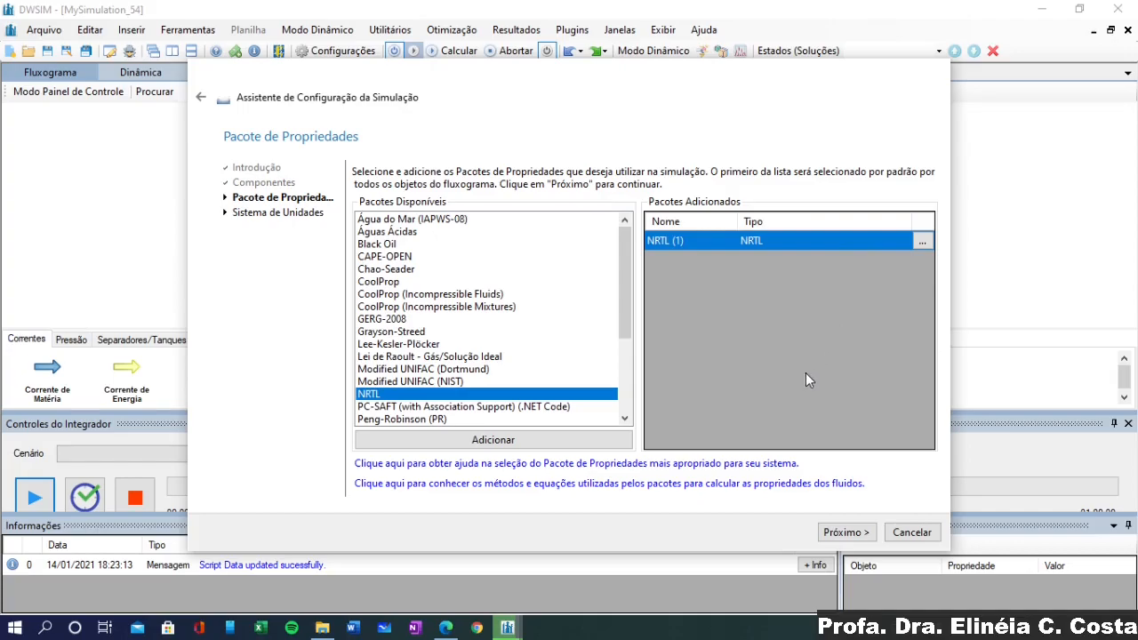
# Add the Peng-Robinson (PR) property package to the simulation, and select Soave-Redlich-Kwong (SRK) among the available packages
pyautogui.scroll(-1, 437, 414)
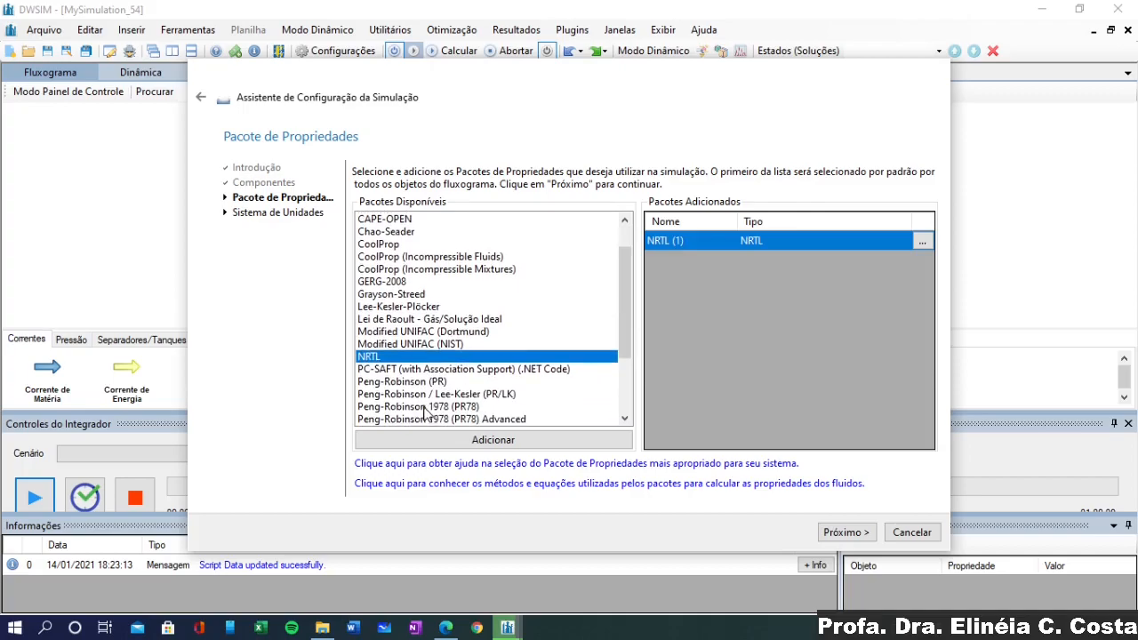
pyautogui.click(413, 382)
pyautogui.click(387, 440)
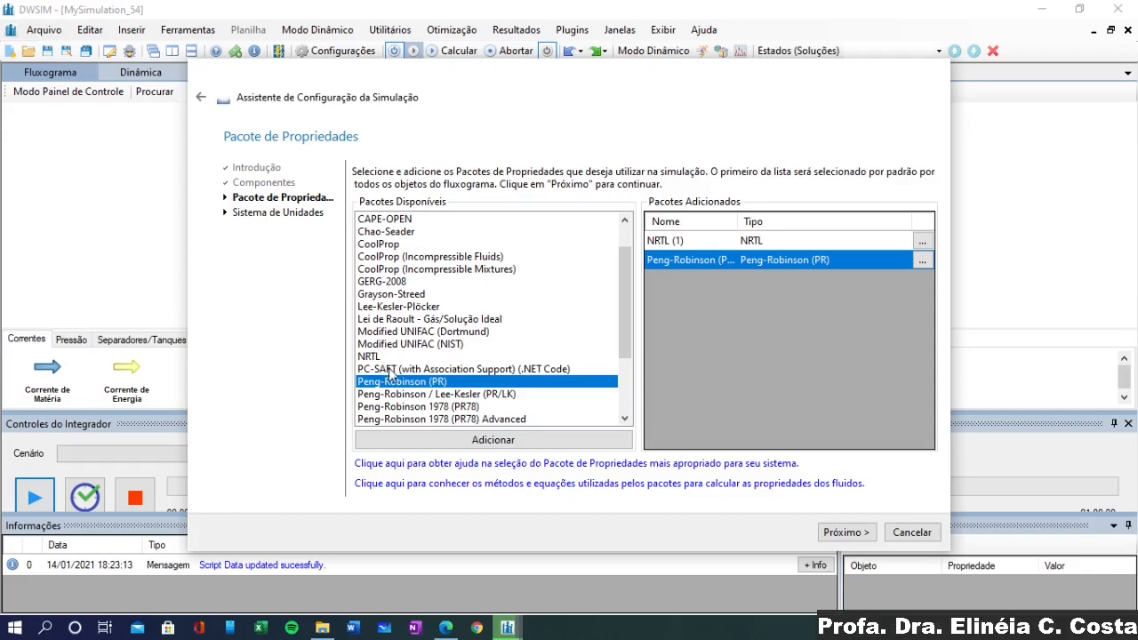
pyautogui.scroll(-3, 369, 354)
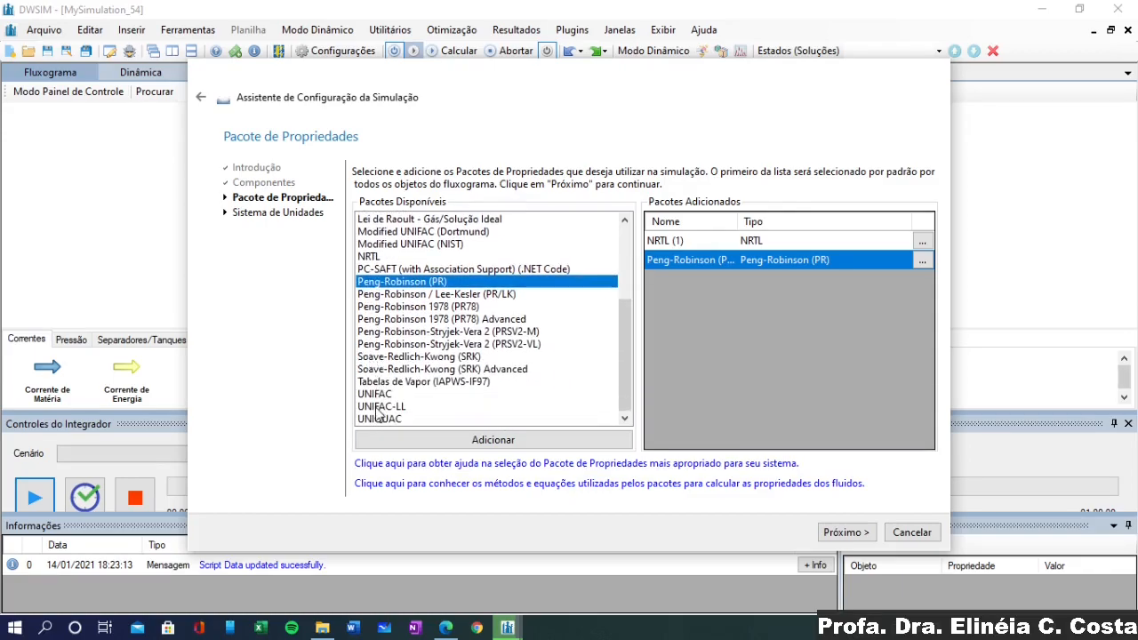
pyautogui.click(372, 358)
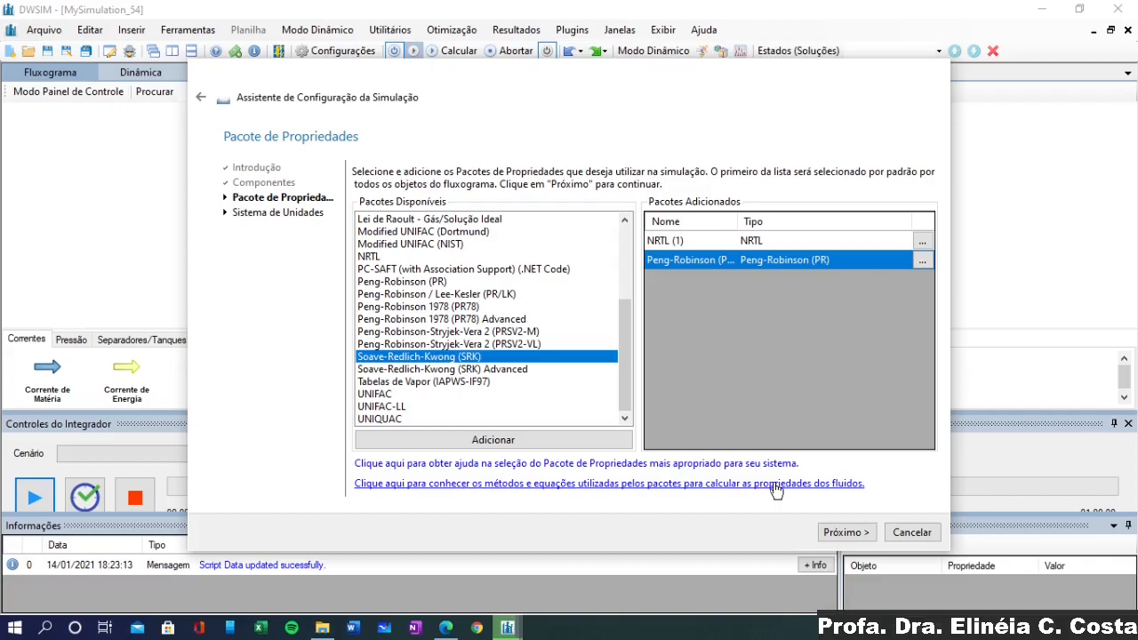
# Review the NRTL and Peng-Robinson interaction parameters in the NRTL package's configuration and close it
pyautogui.click(922, 241)
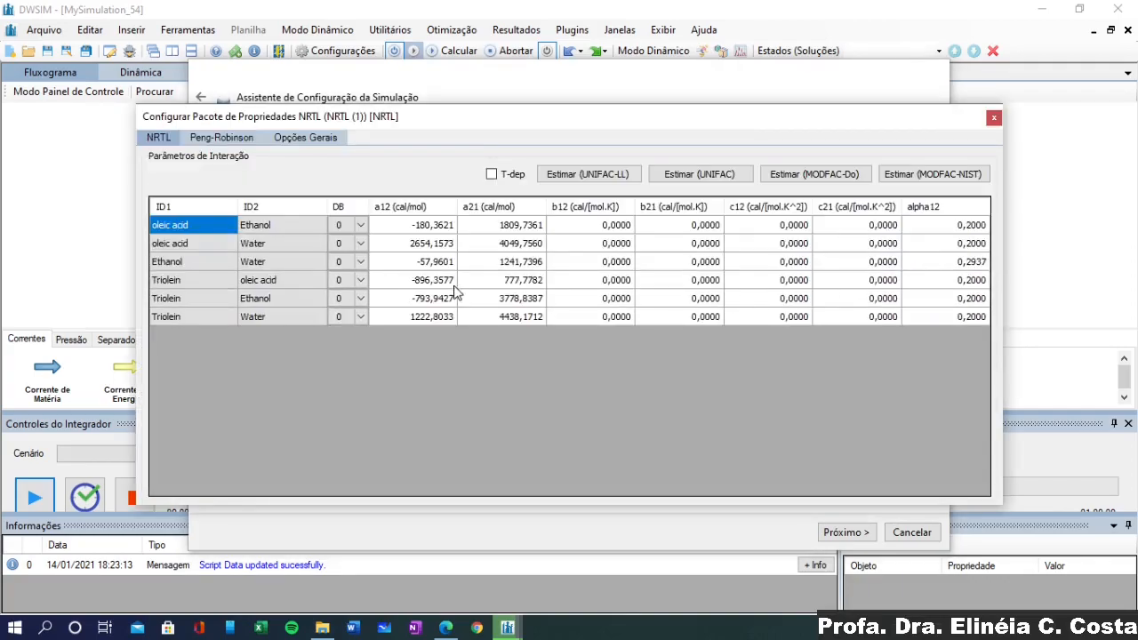
pyautogui.click(228, 141)
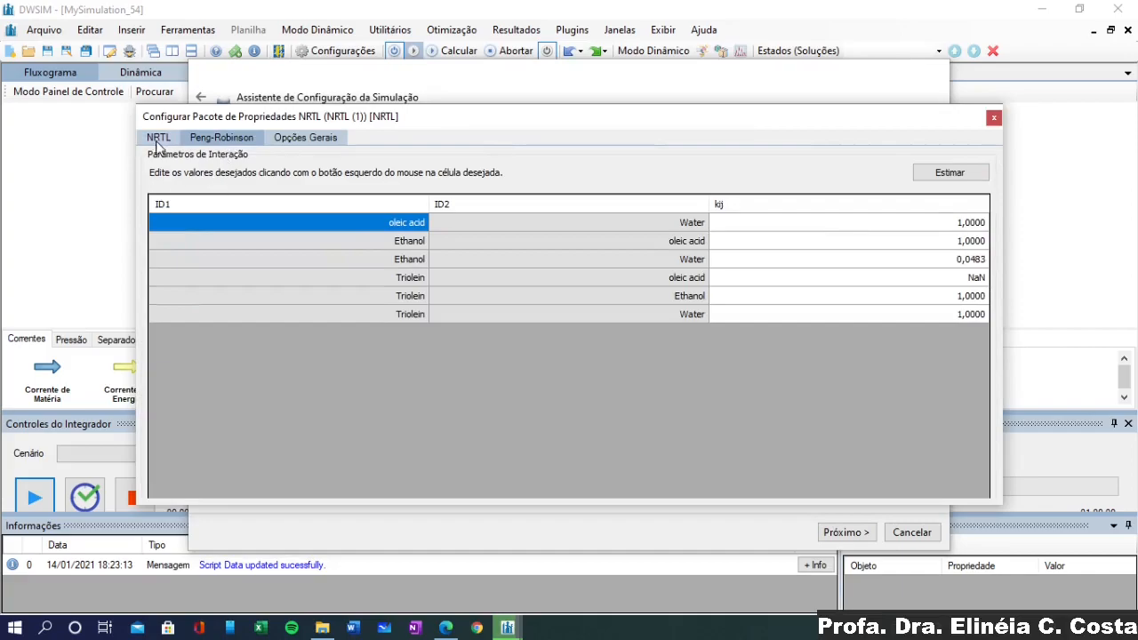
pyautogui.click(157, 139)
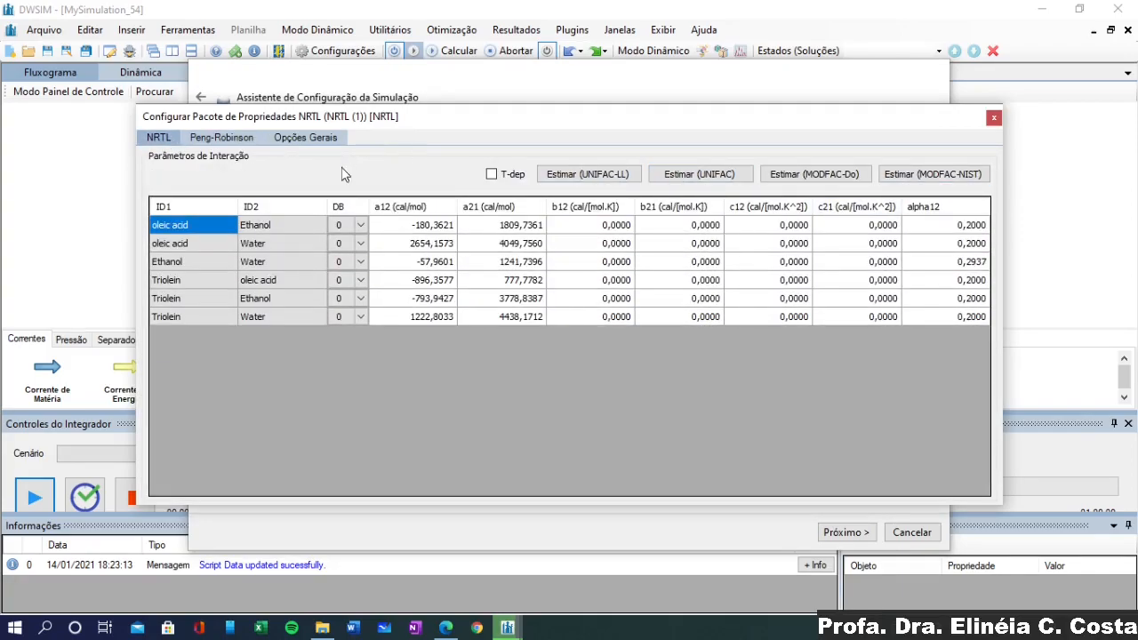
pyautogui.click(993, 117)
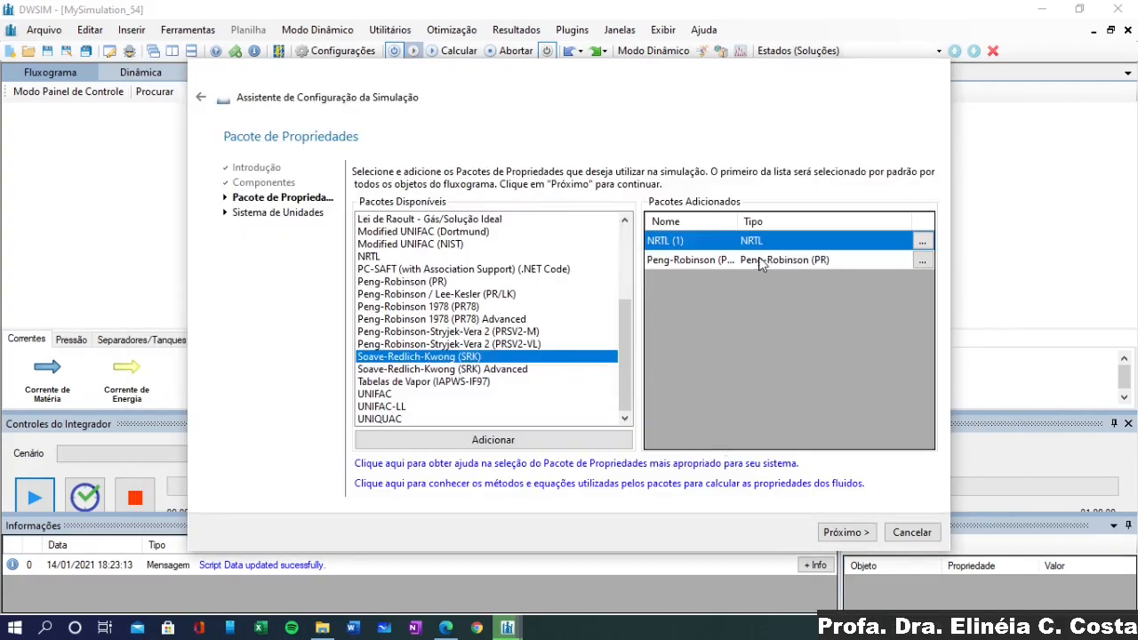
# Estimate the kij interaction parameters for all component pairs in the Peng-Robinson (PR) package and close its configuration
pyautogui.click(921, 259)
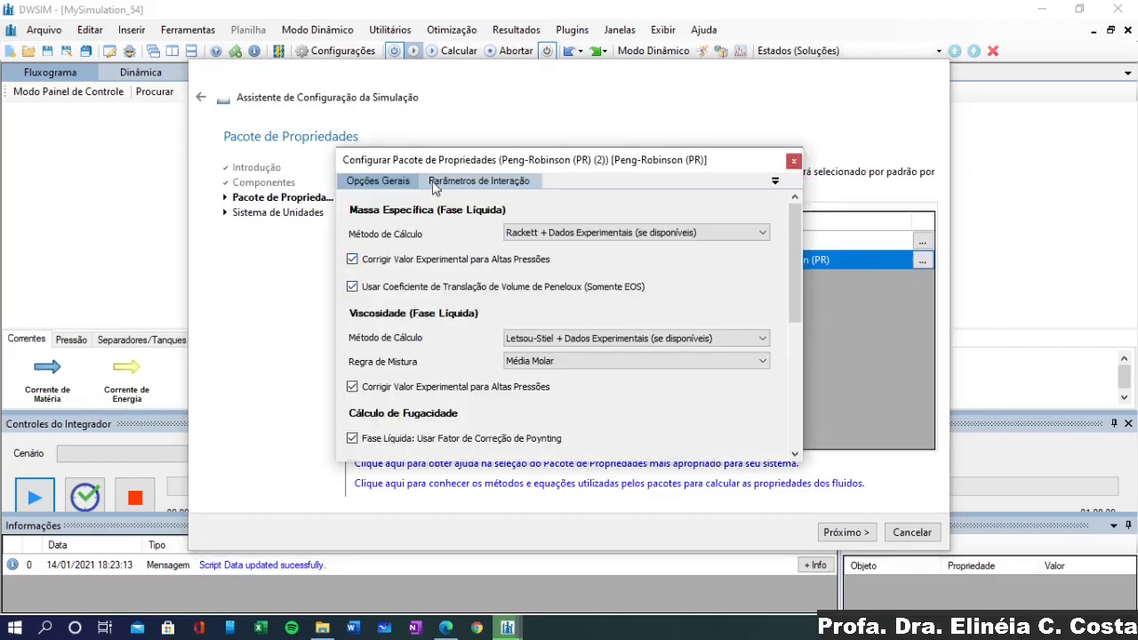
pyautogui.click(458, 185)
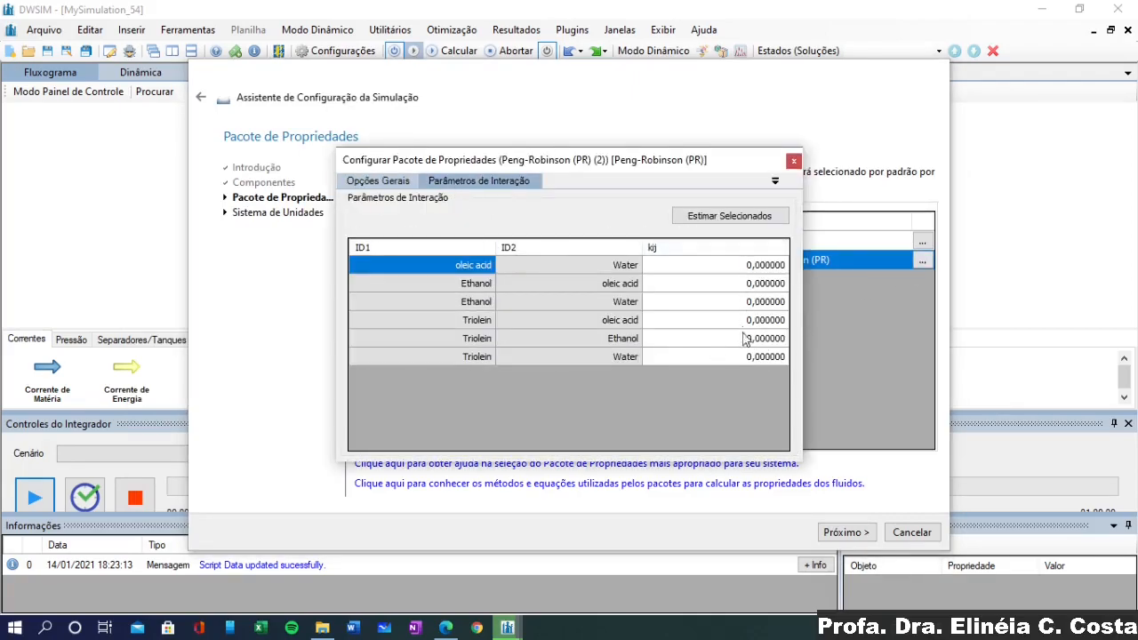
pyautogui.click(722, 215)
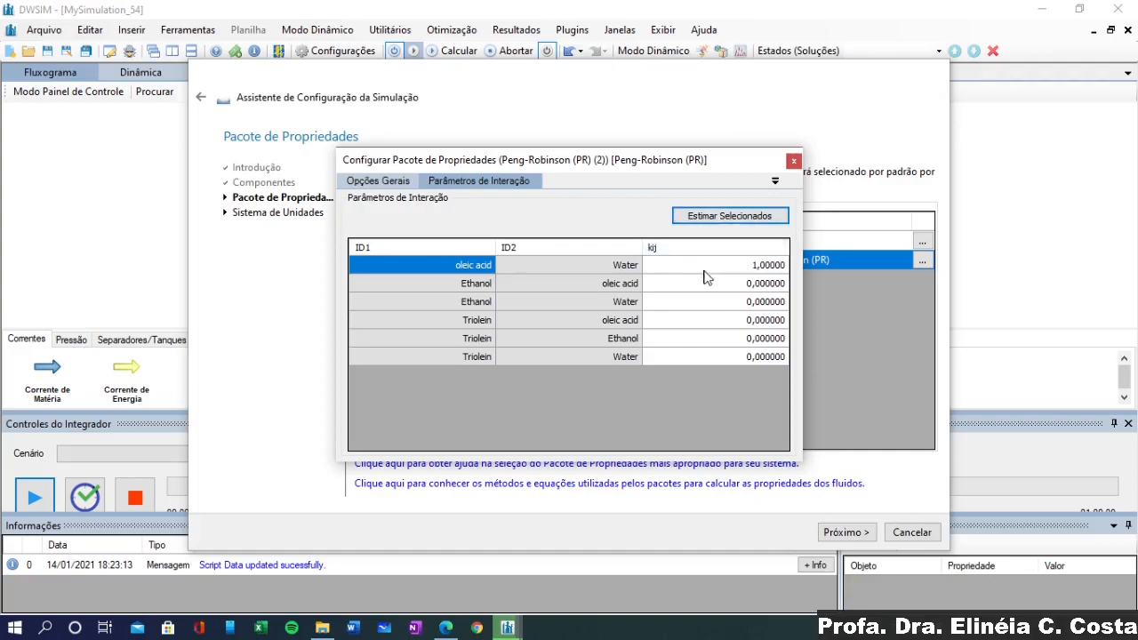
pyautogui.moveTo(707, 277); pyautogui.dragTo(692, 363)
pyautogui.click(727, 215)
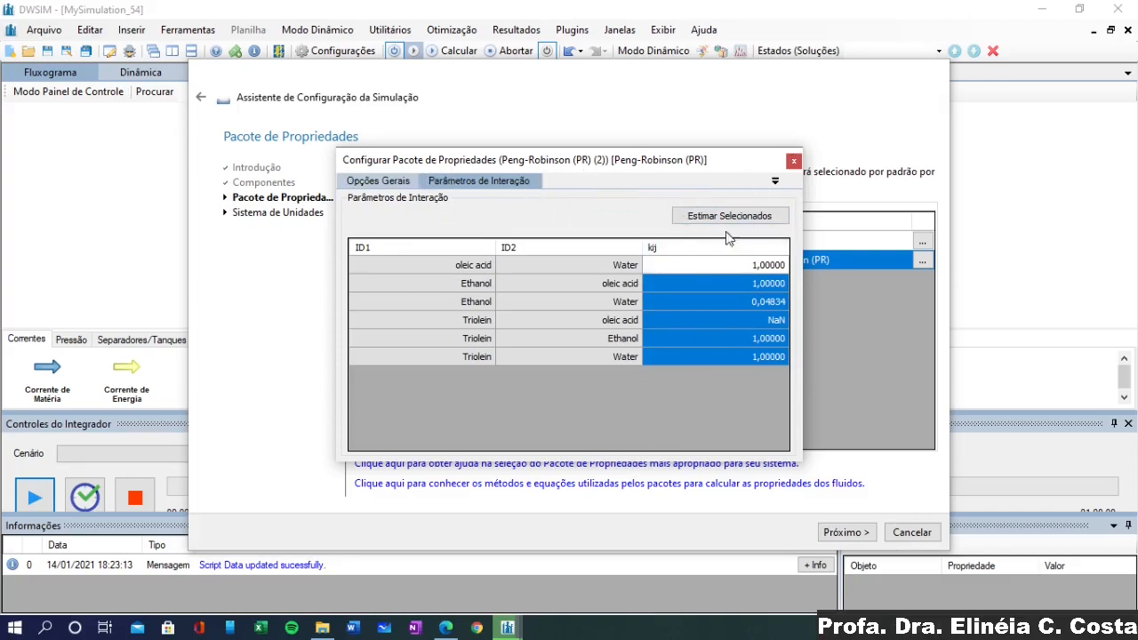
pyautogui.click(794, 161)
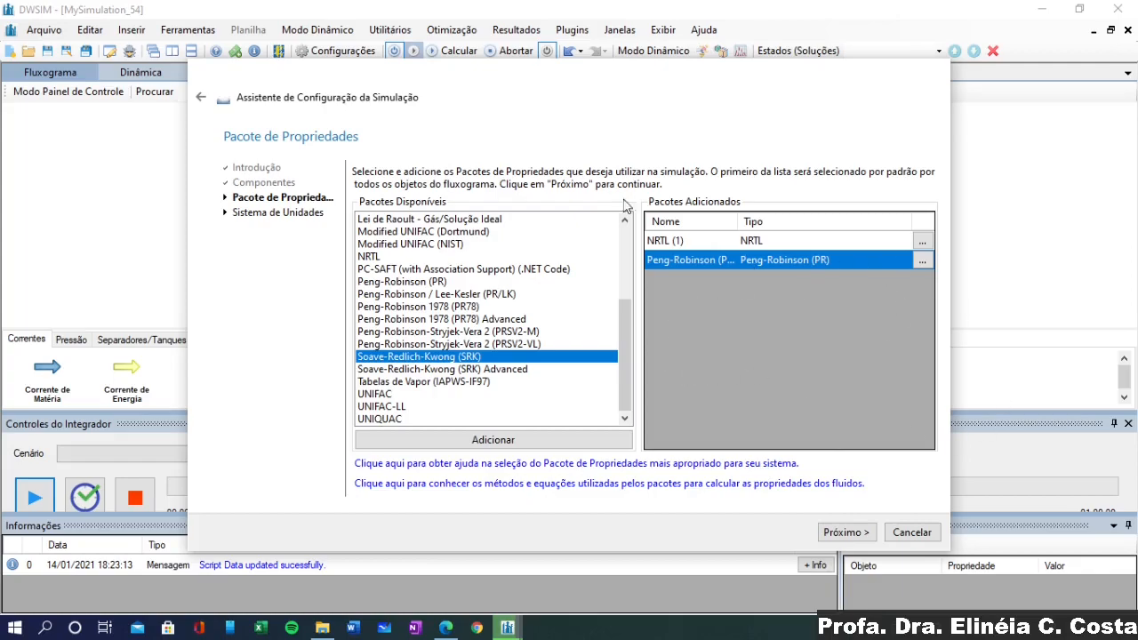
# Choose the C5 unit system, check its mass flow unit options, and finish the simulation setup wizard
pyautogui.click(837, 536)
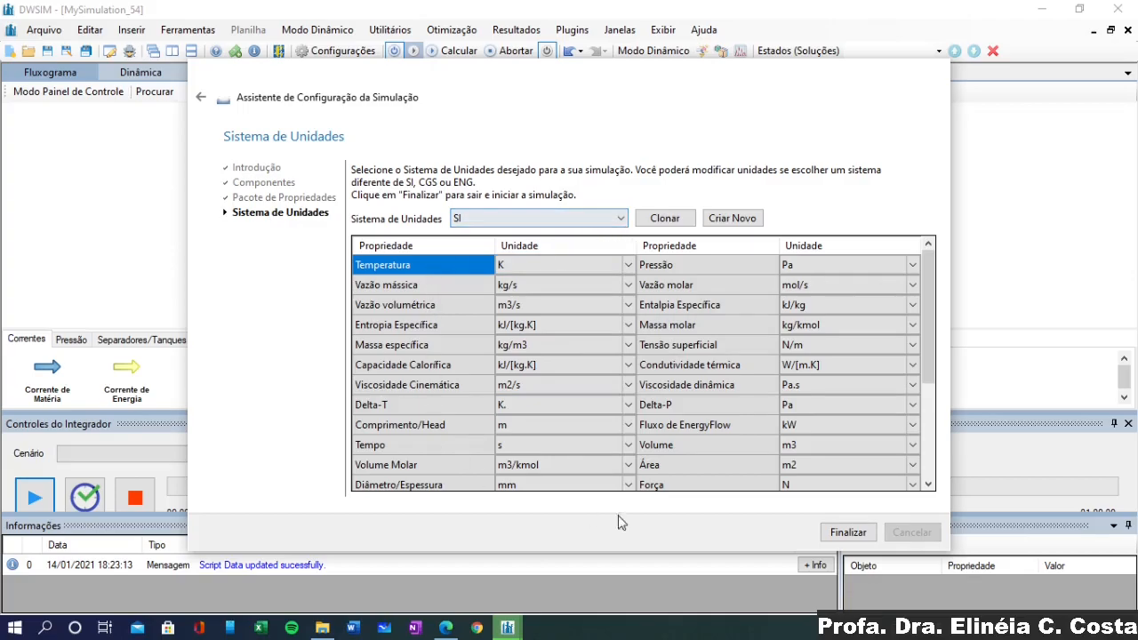
pyautogui.click(609, 221)
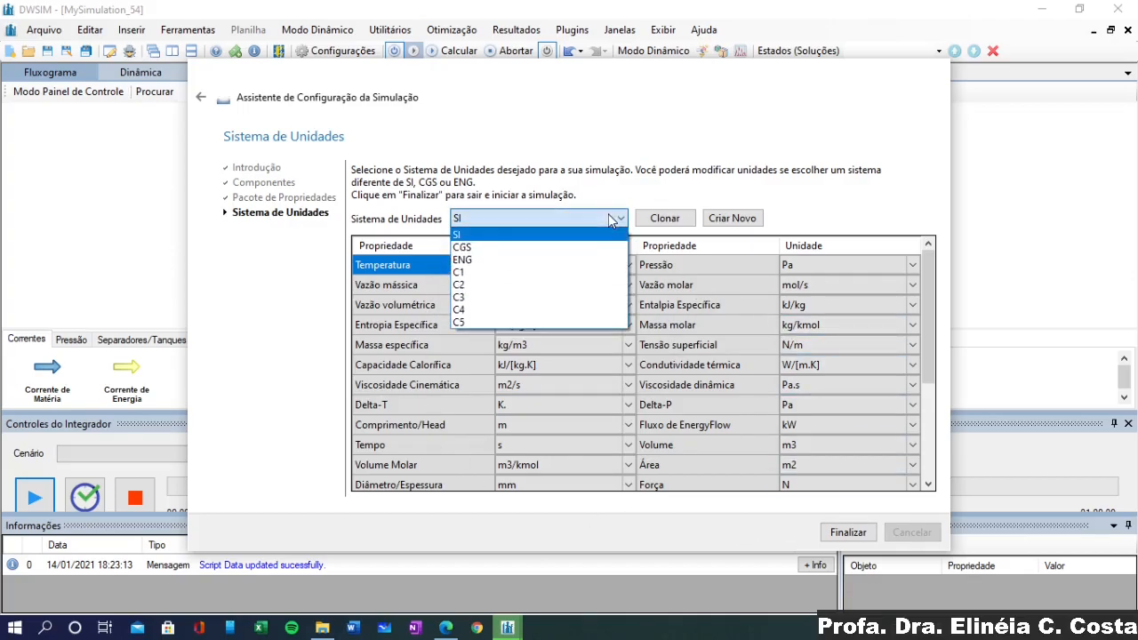
pyautogui.click(549, 317)
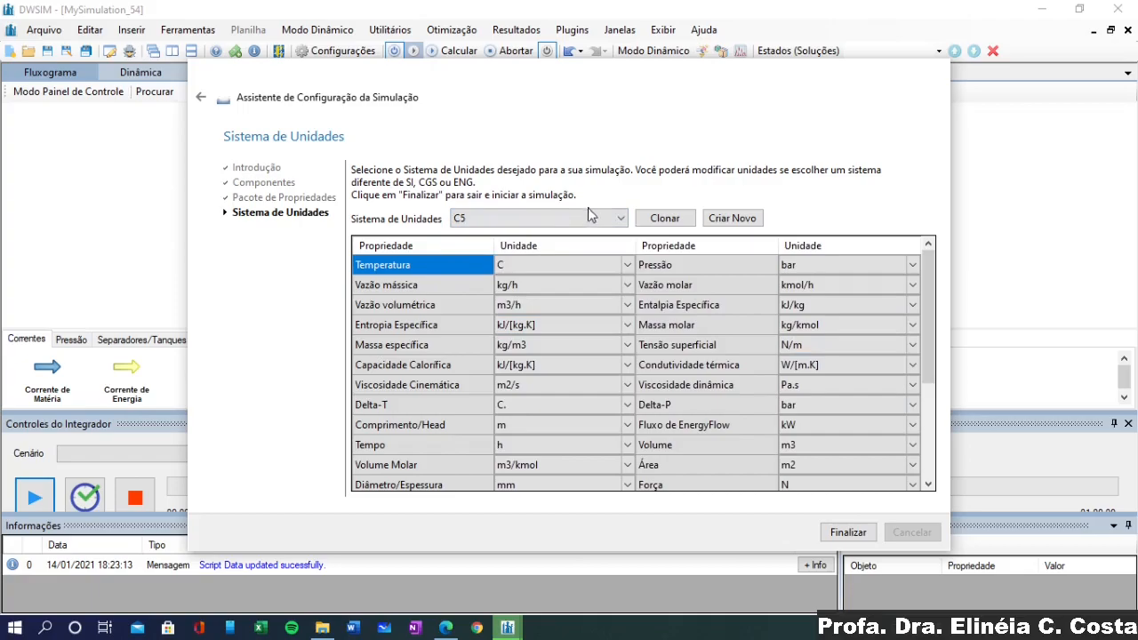
pyautogui.click(538, 285)
pyautogui.click(564, 282)
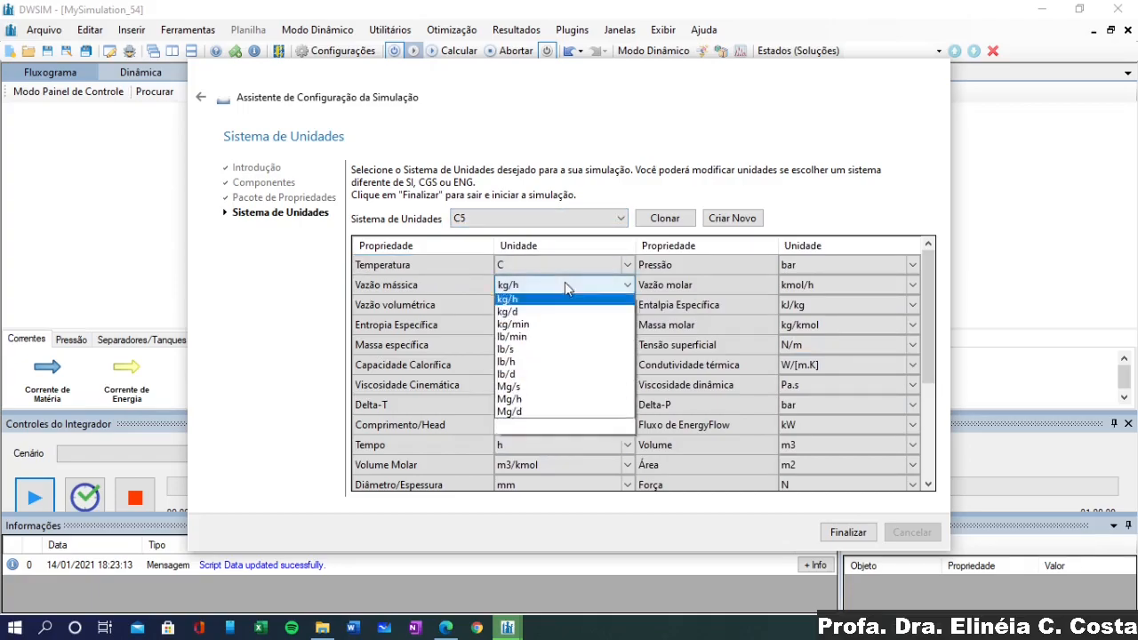
pyautogui.click(796, 268)
pyautogui.click(596, 347)
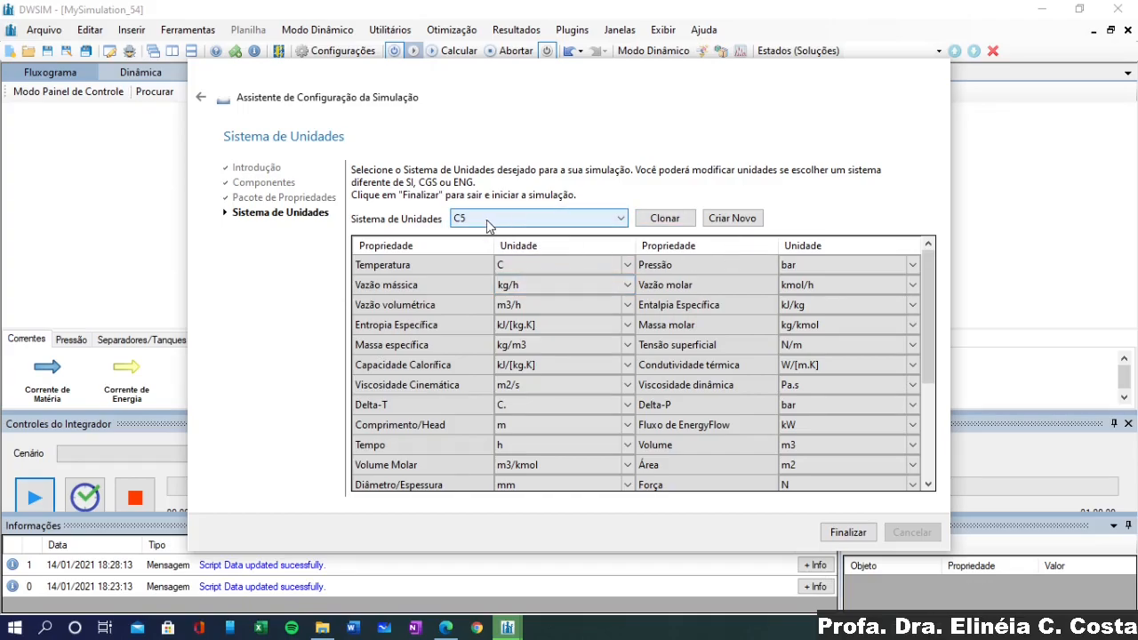
pyautogui.click(847, 534)
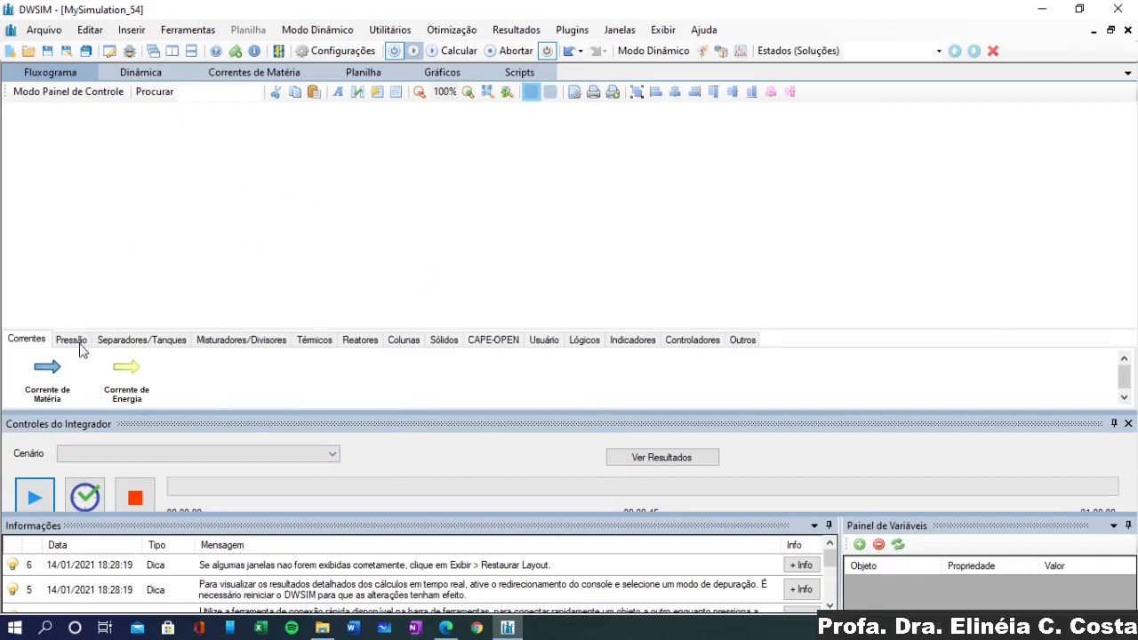
# Place a material stream in the upper left area of the flowsheet
pyautogui.moveTo(42, 371); pyautogui.dragTo(198, 181)
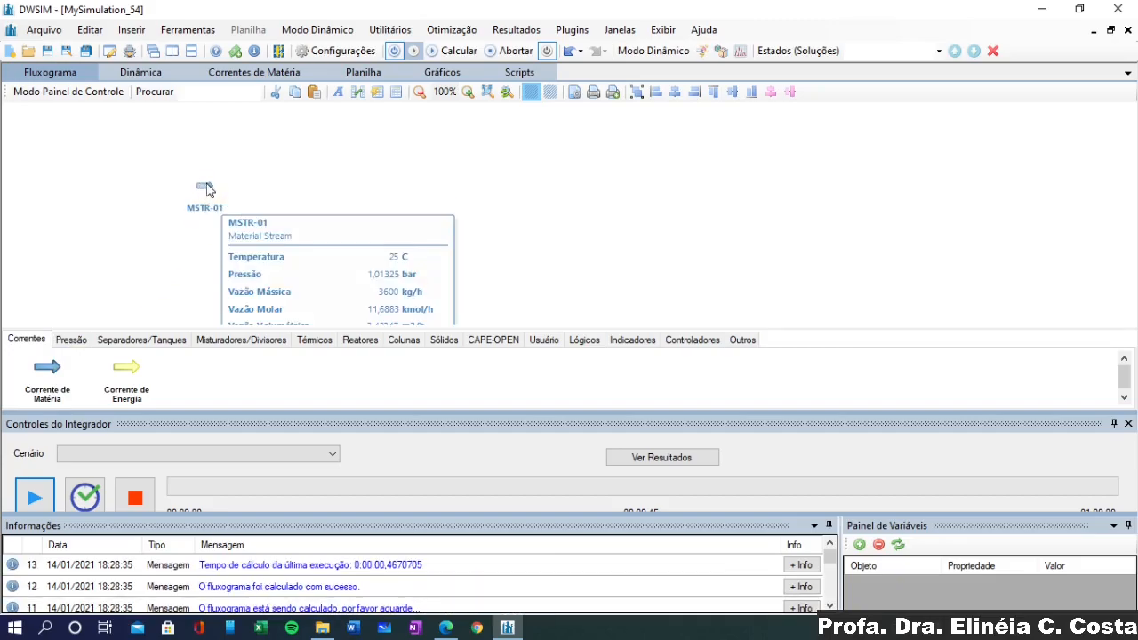
pyautogui.moveTo(124, 372); pyautogui.dragTo(348, 221)
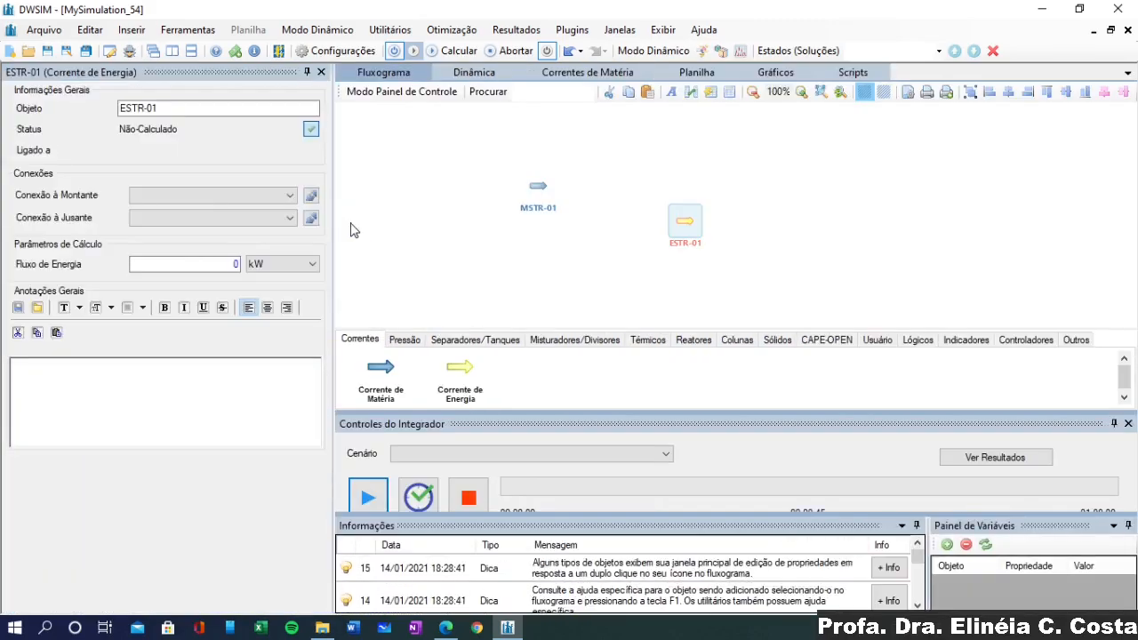
pyautogui.press('Delete')
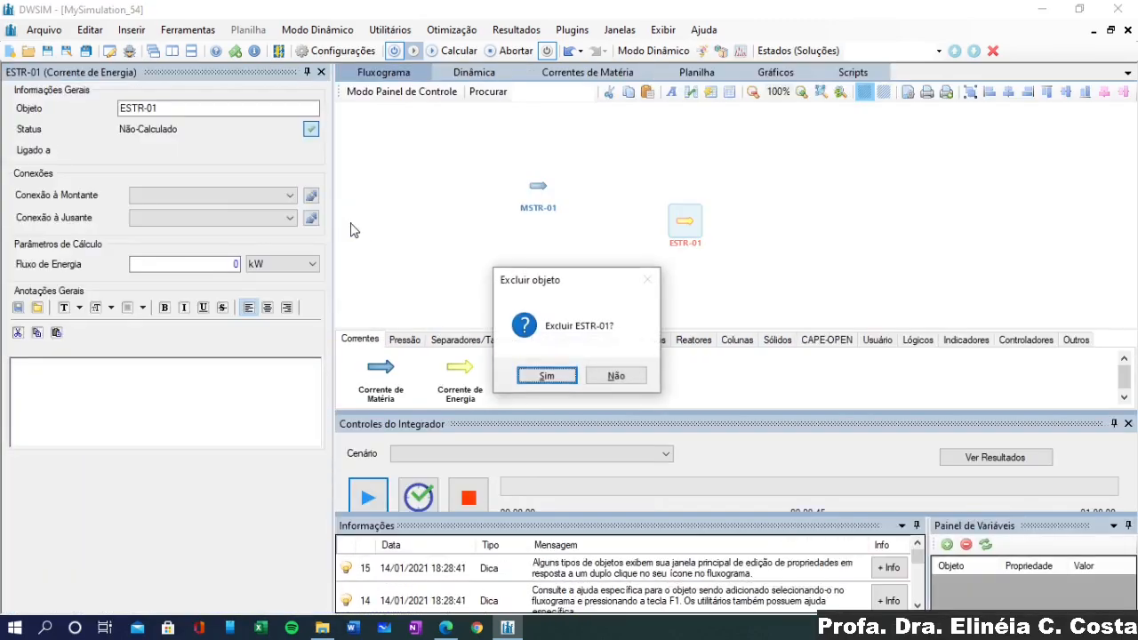
pyautogui.click(546, 376)
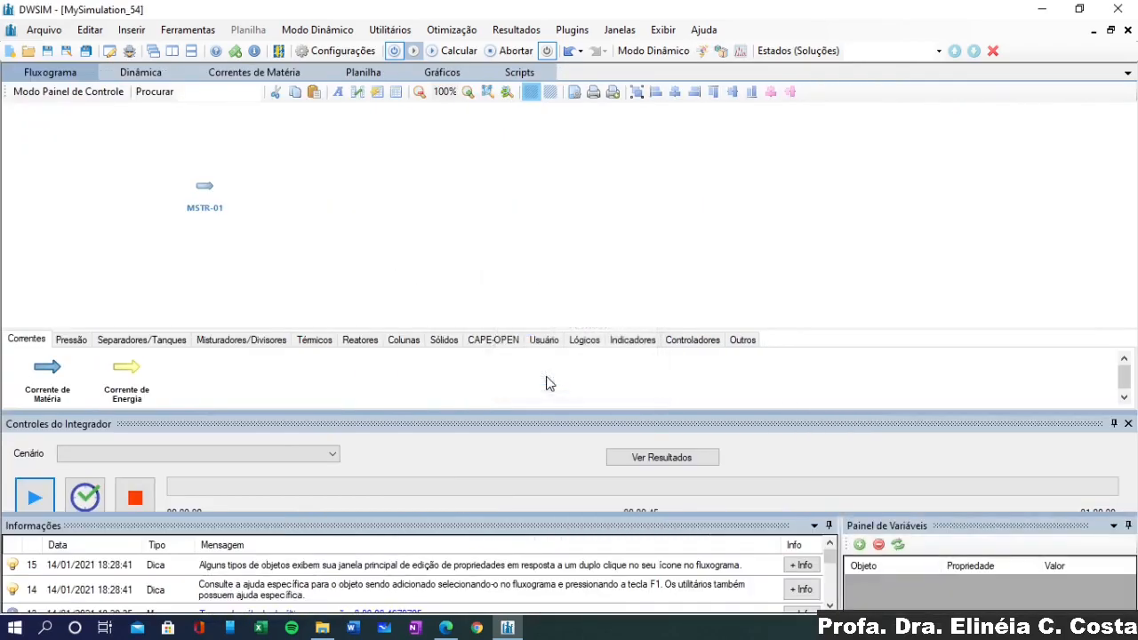
# Open the material stream's properties and examine its temperature and mass flow specifications
pyautogui.click(203, 190)
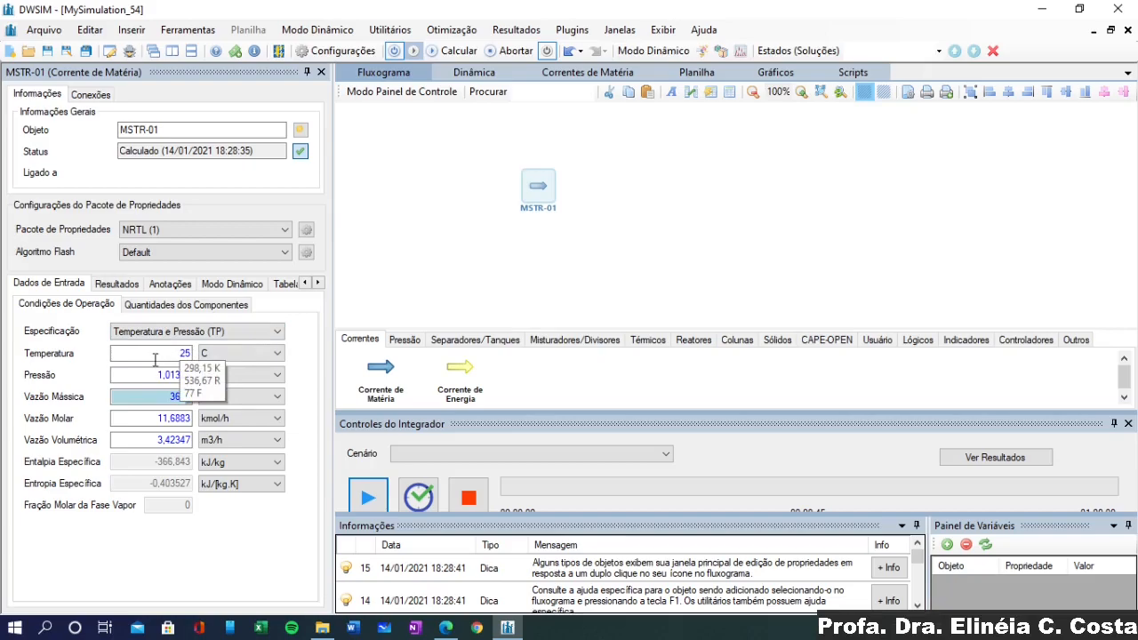
pyautogui.moveTo(169, 353)
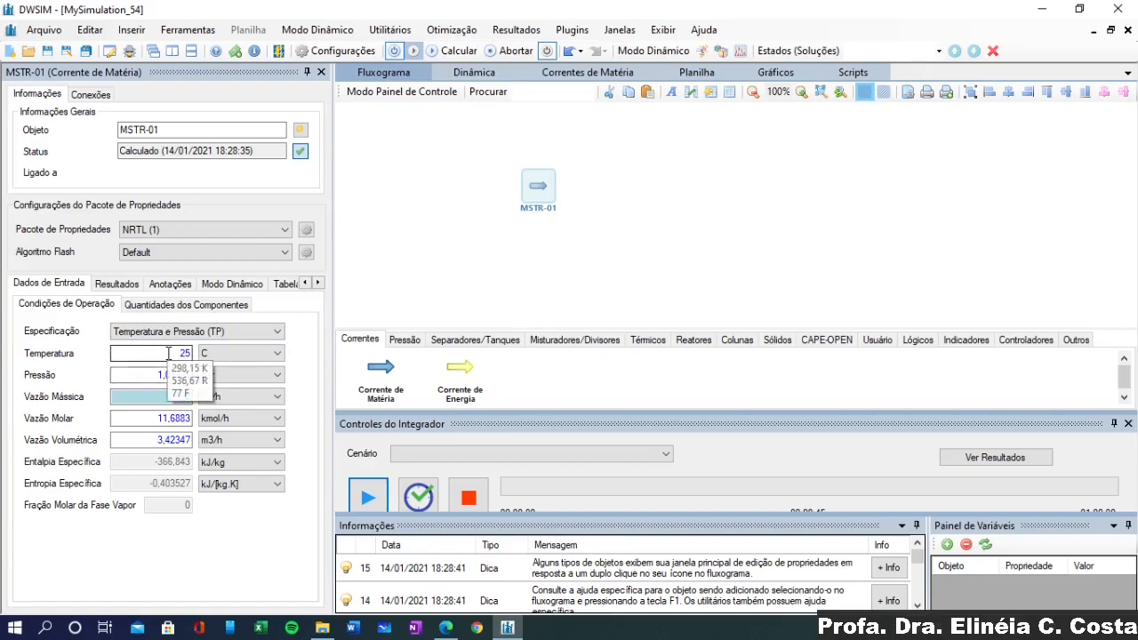
pyautogui.click(164, 398)
pyautogui.moveTo(533, 199)
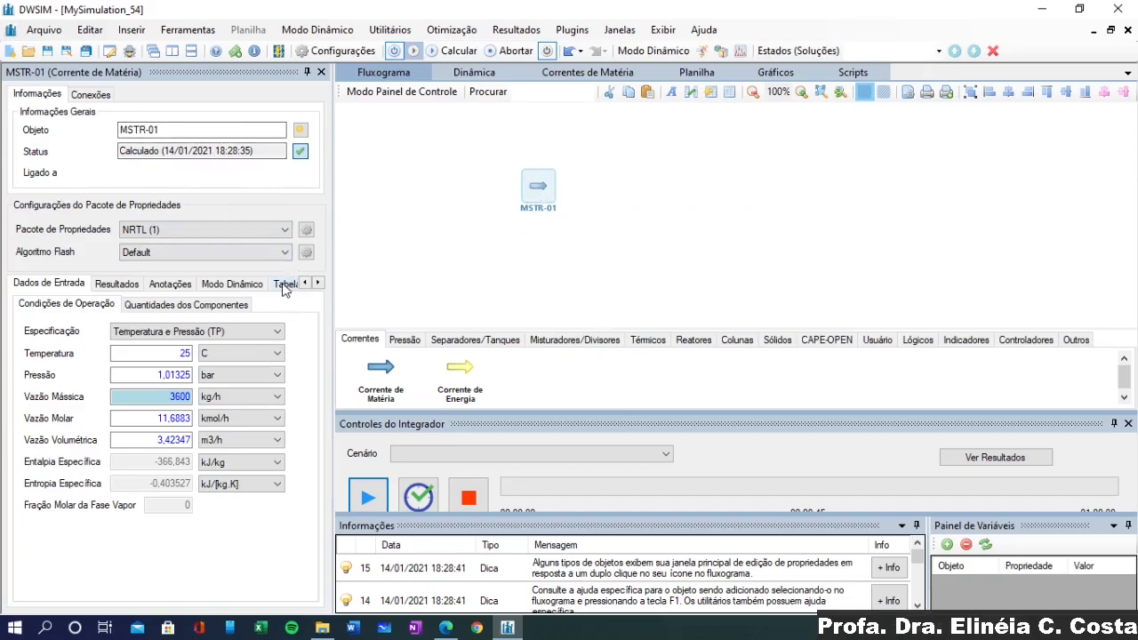
pyautogui.doubleClick(207, 134)
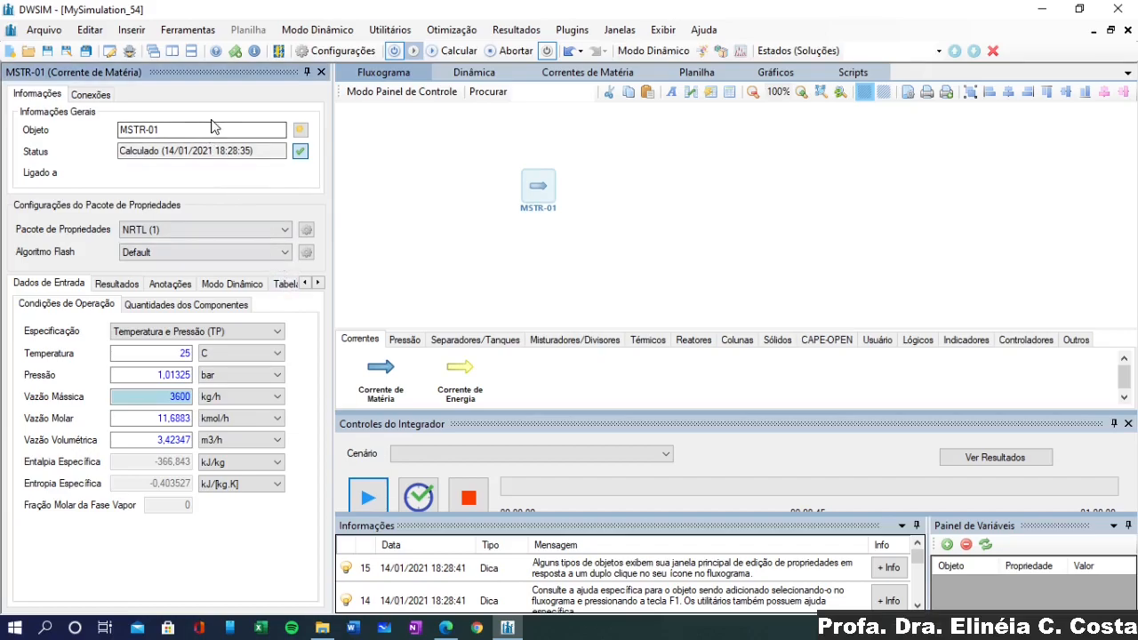
pyautogui.write('Fe')
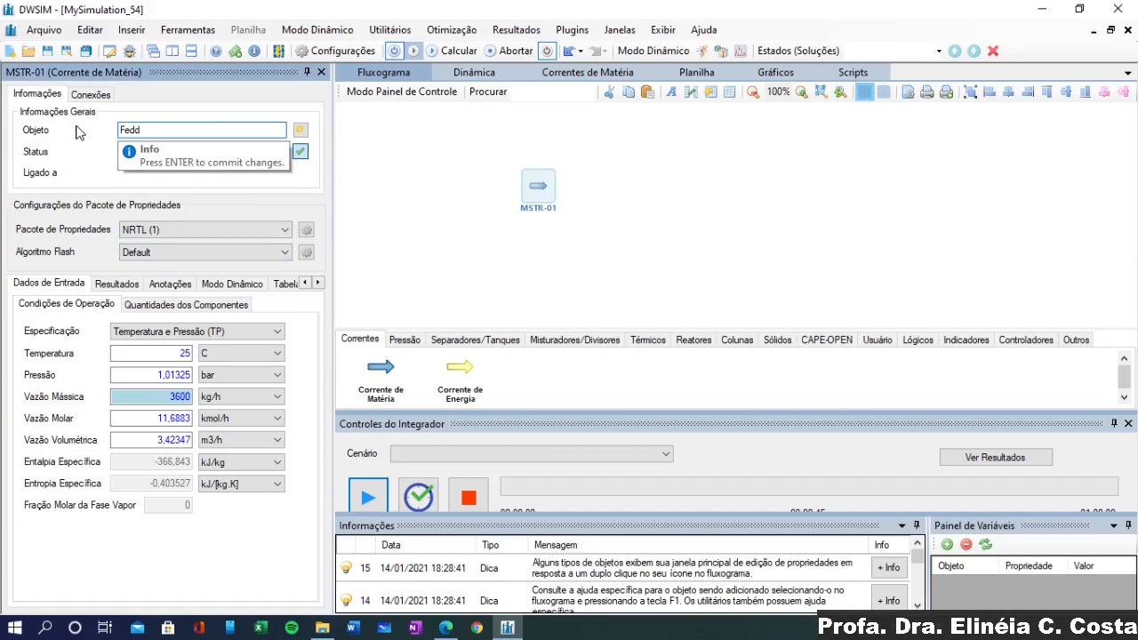
pyautogui.write('dd')
pyautogui.press('Return')
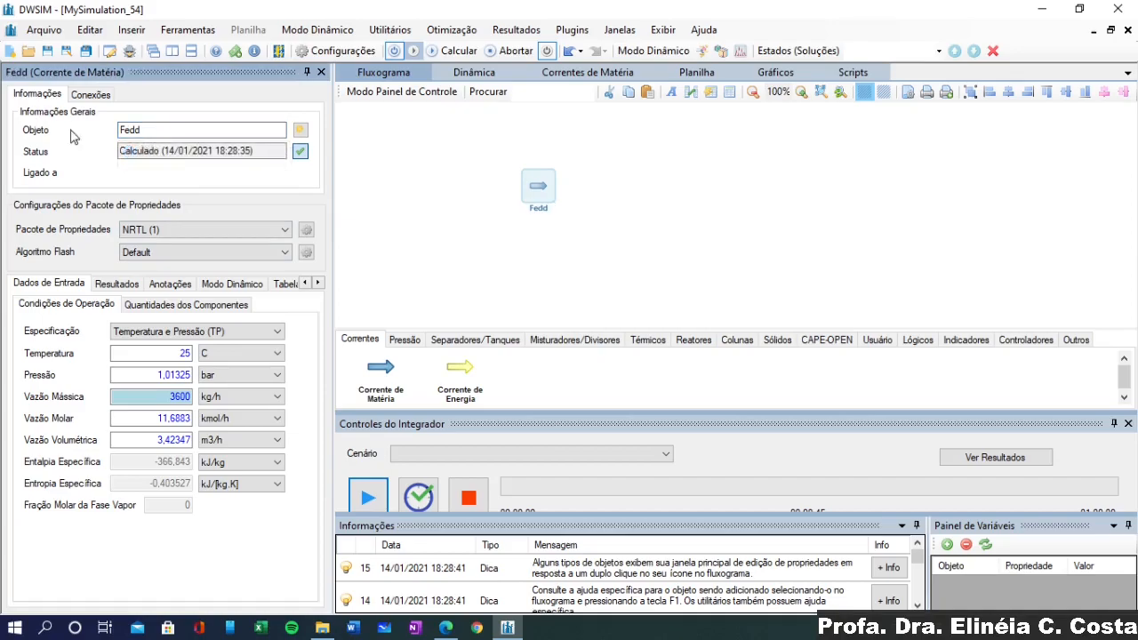
# Rename the material stream as Feed
pyautogui.doubleClick(159, 133)
pyautogui.write('F')
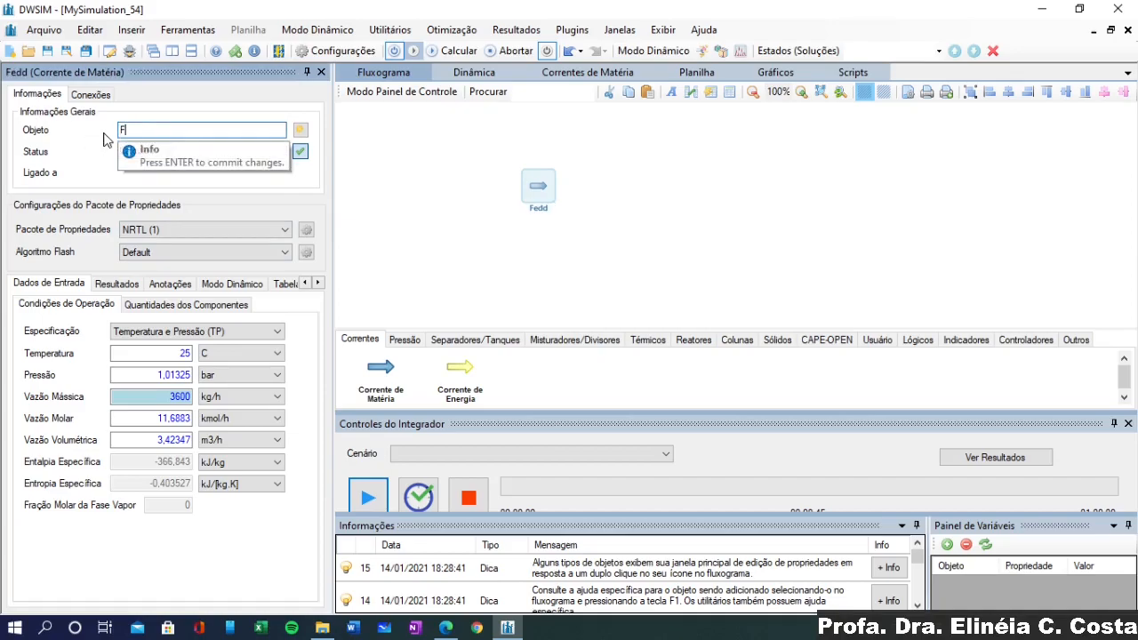
pyautogui.write('eed')
pyautogui.press('Return')
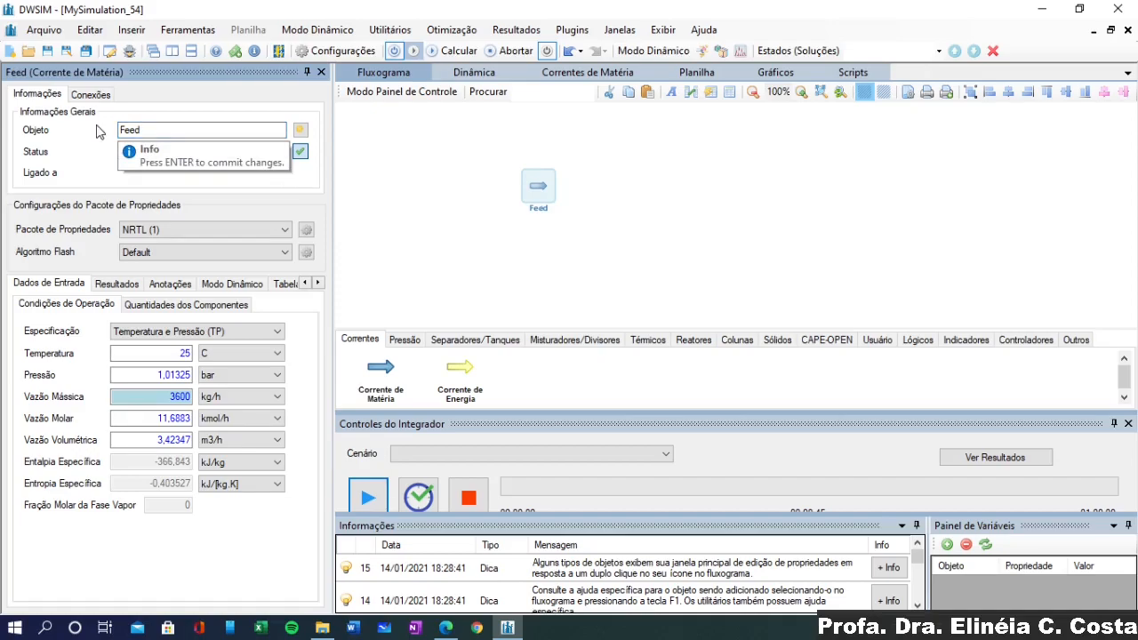
# Enlarge the flowsheet view to 160% around the Feed stream and reselect the stream
pyautogui.click(586, 267)
pyautogui.scroll(5, 537, 219)
pyautogui.scroll(-3, 724, 224)
pyautogui.scroll(-1, 647, 283)
pyautogui.scroll(3, 590, 240)
pyautogui.scroll(-4, 592, 238)
pyautogui.scroll(1, 592, 230)
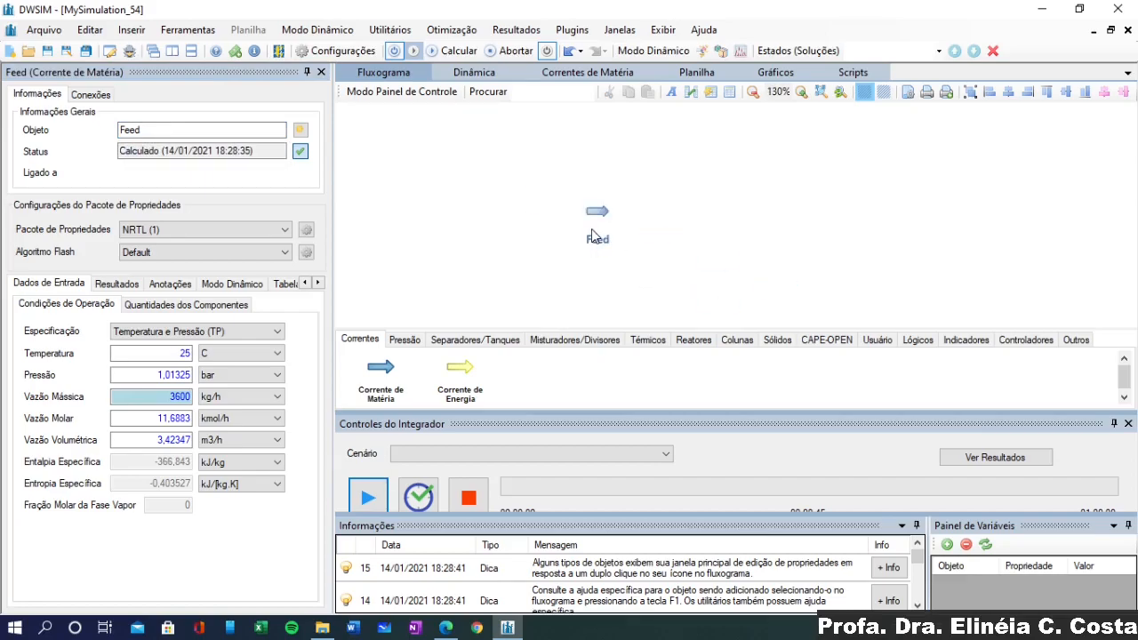
pyautogui.scroll(1, 592, 229)
pyautogui.moveTo(582, 251); pyautogui.dragTo(427, 185)
pyautogui.click(494, 181)
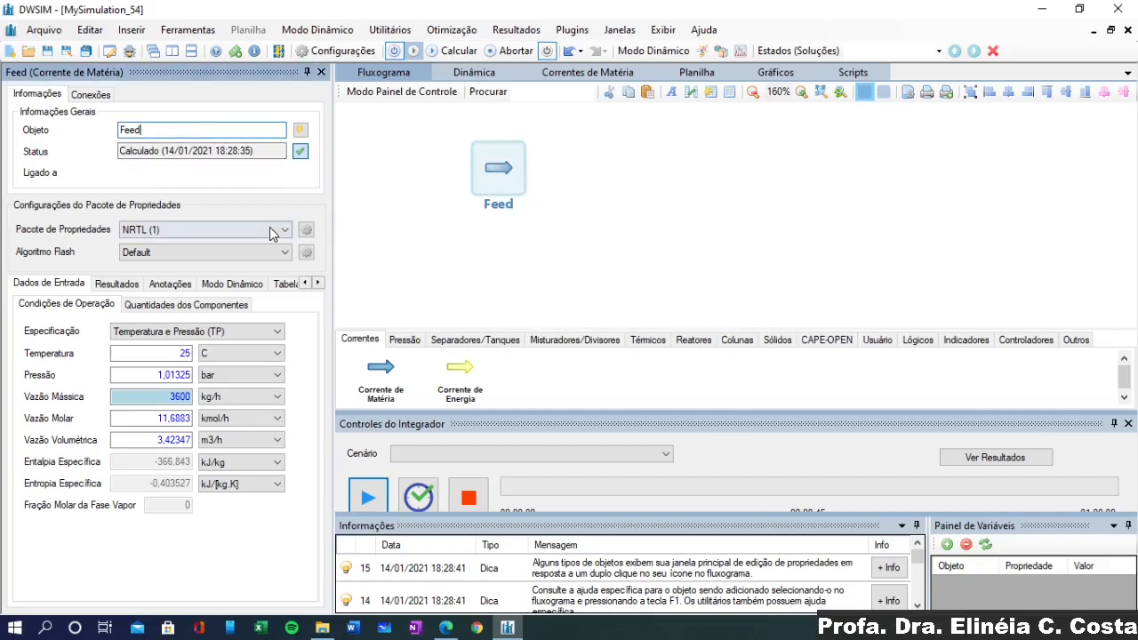
# Try calculating the Feed stream with the Peng-Robinson (PR) property package, and switch it back to NRTL (1)
pyautogui.click(352, 224)
pyautogui.click(495, 173)
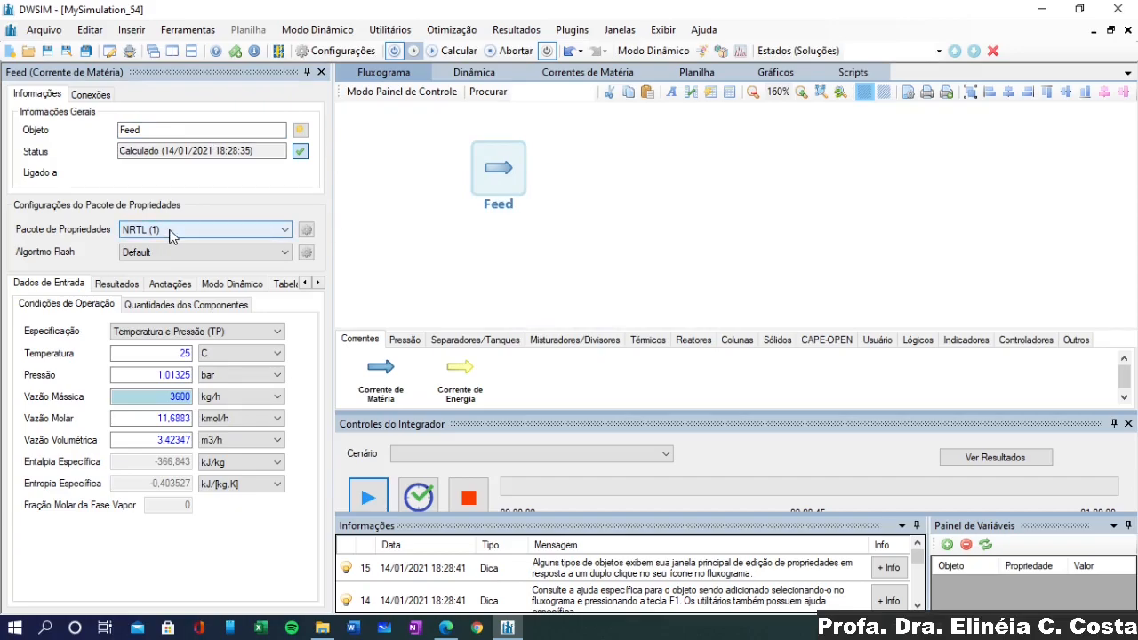
pyautogui.click(204, 233)
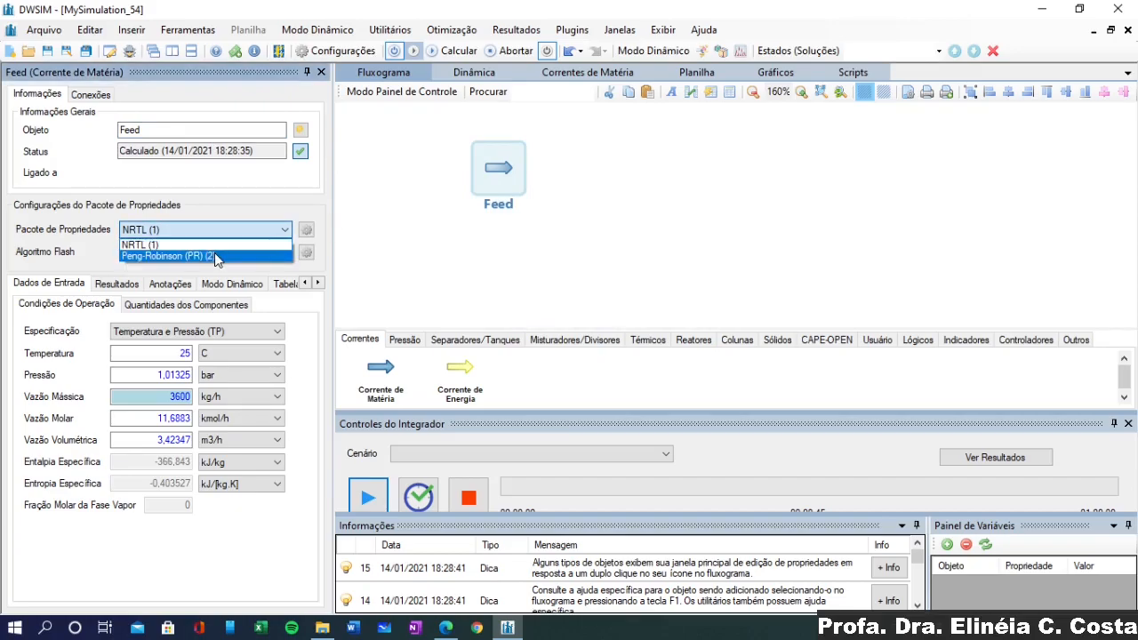
pyautogui.click(215, 256)
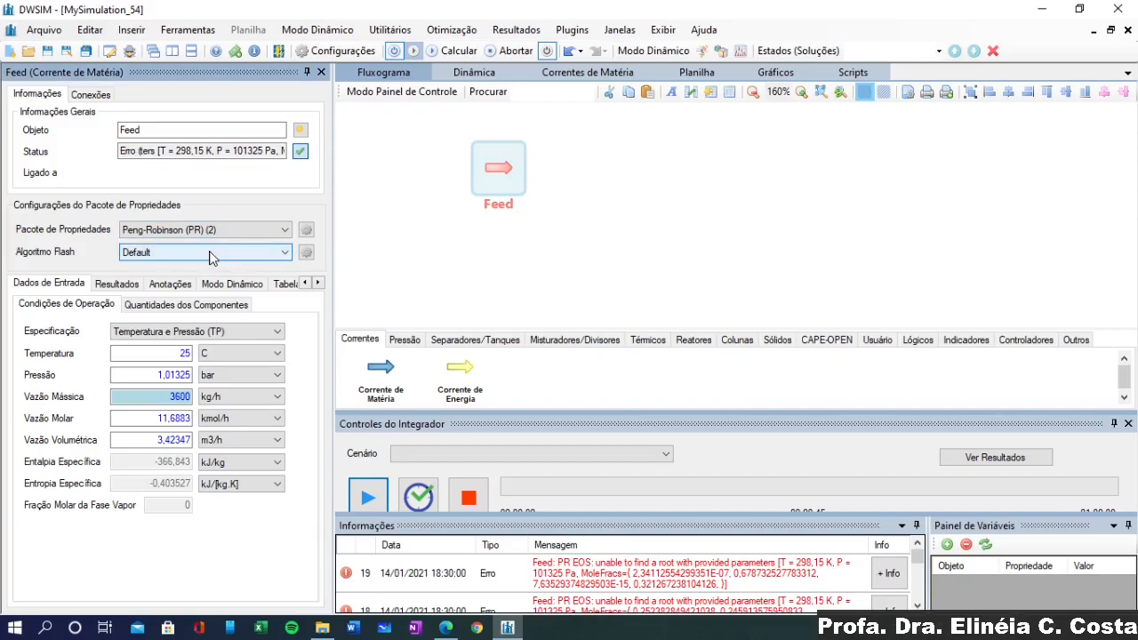
pyautogui.click(437, 52)
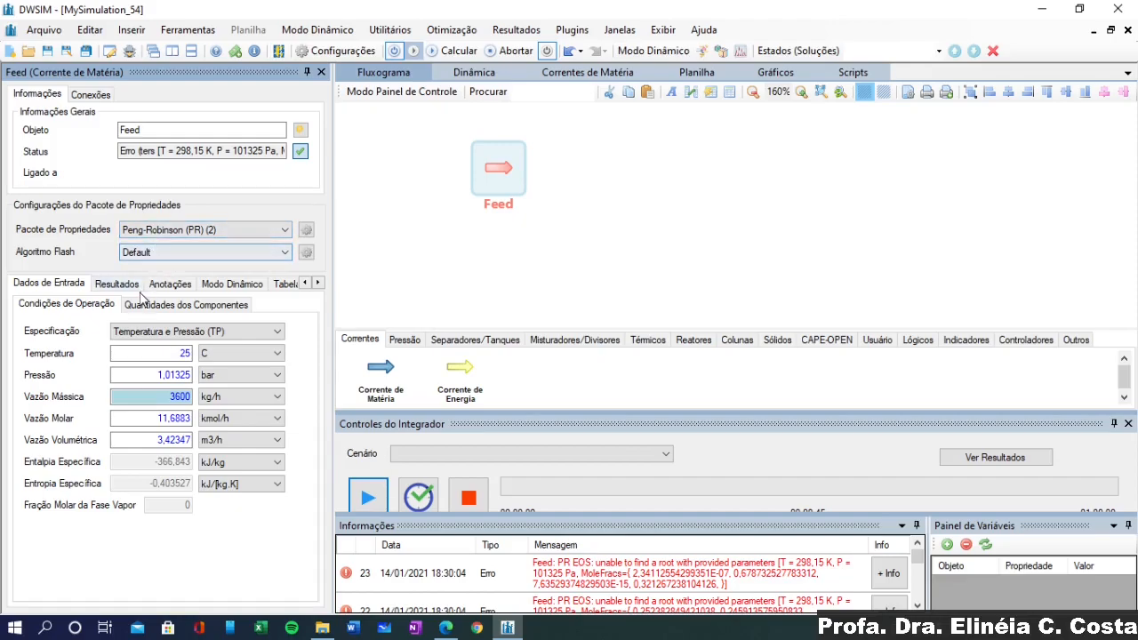
pyautogui.click(192, 229)
pyautogui.click(189, 244)
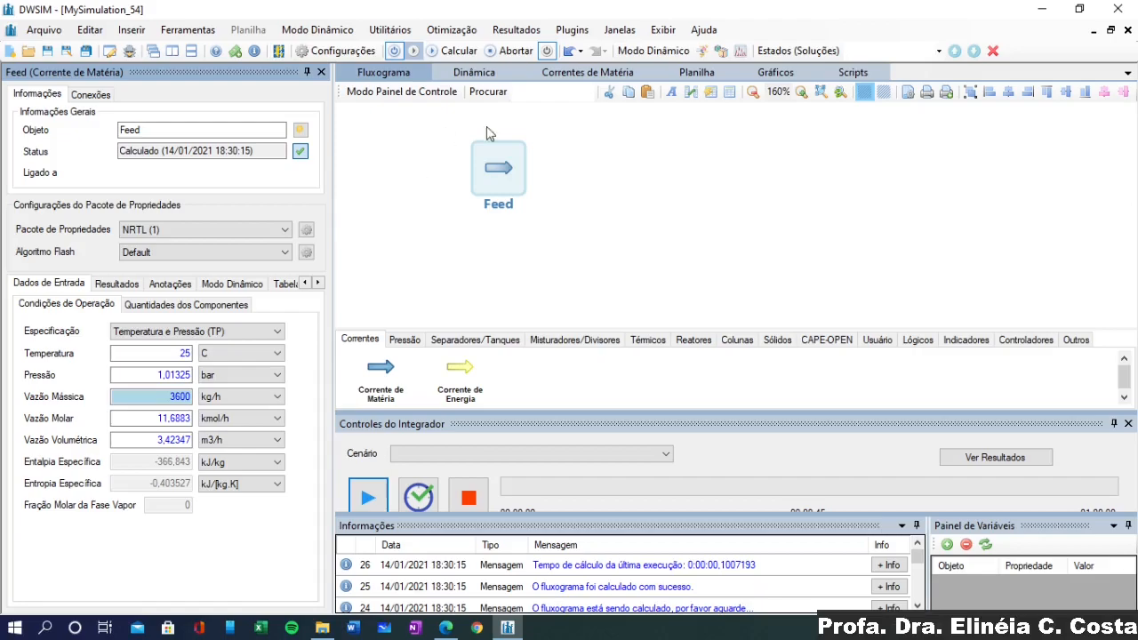
# Set the Feed stream's mass flow to 10 kg/h
pyautogui.moveTo(189, 466)
pyautogui.write('10')
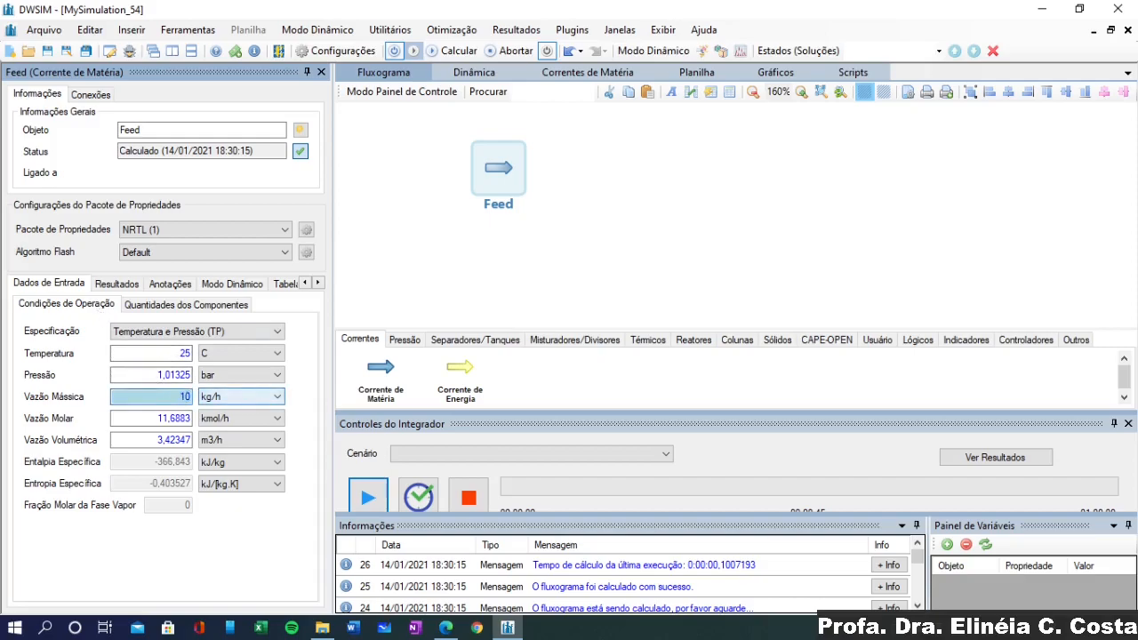
pyautogui.press('Return')
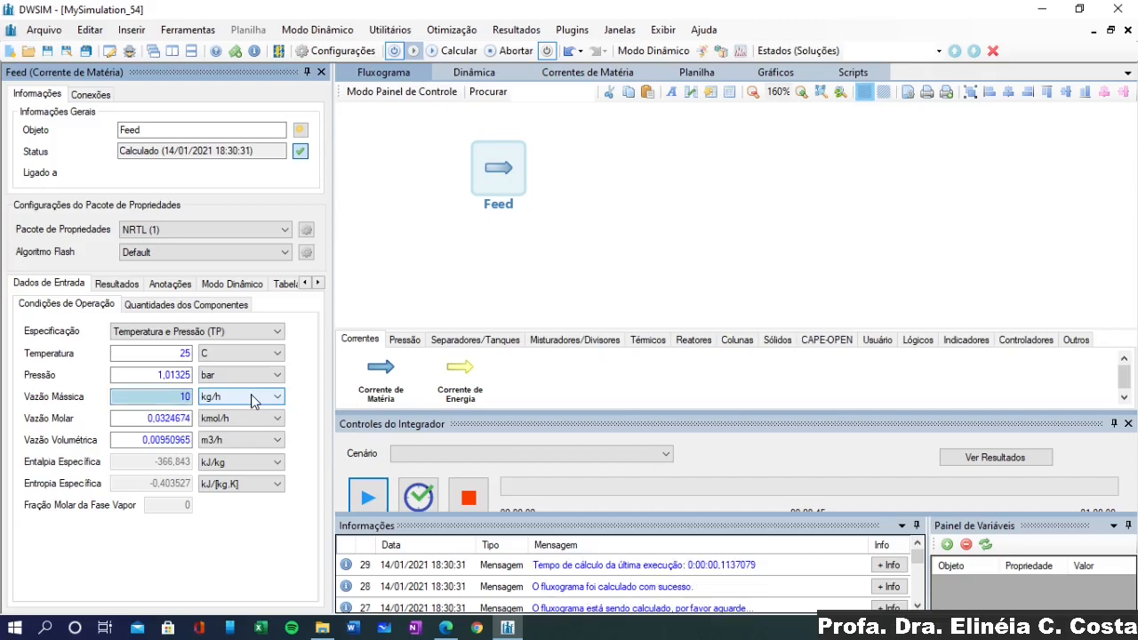
# Review the Feed stream's molar and volumetric flow rates and its component amounts
pyautogui.click(172, 398)
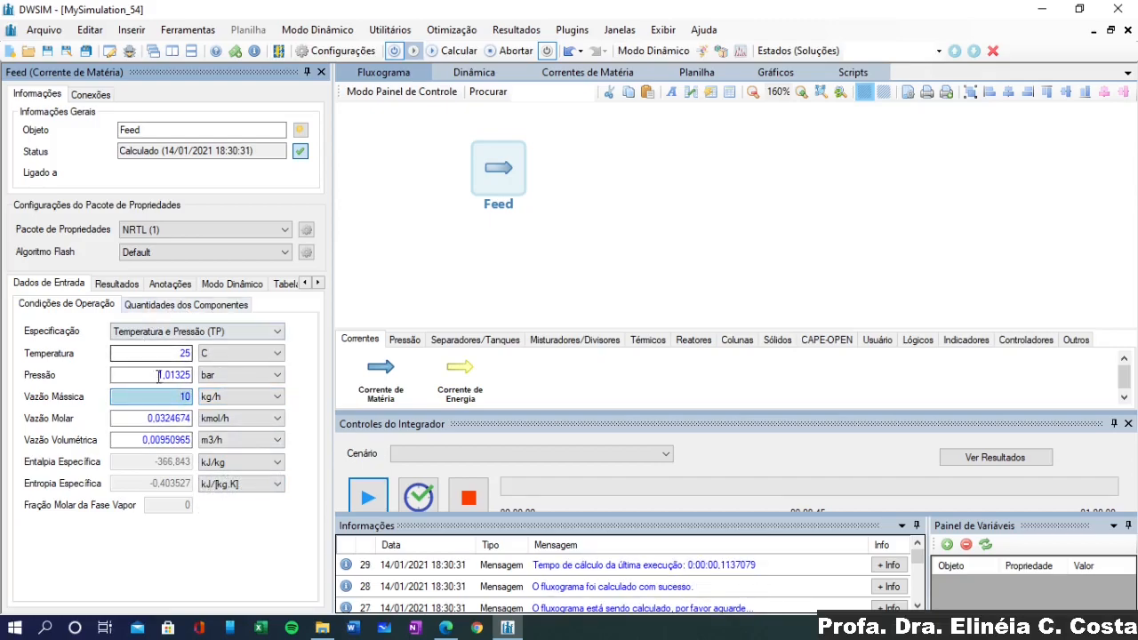
pyautogui.moveTo(150, 419); pyautogui.dragTo(212, 423)
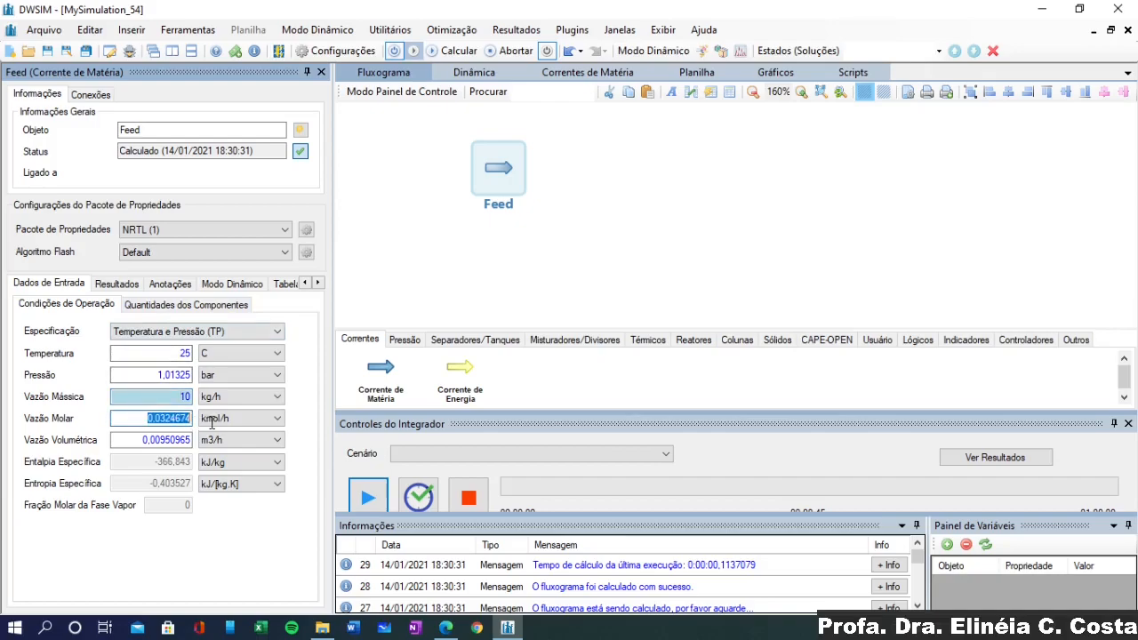
pyautogui.moveTo(133, 440); pyautogui.dragTo(204, 452)
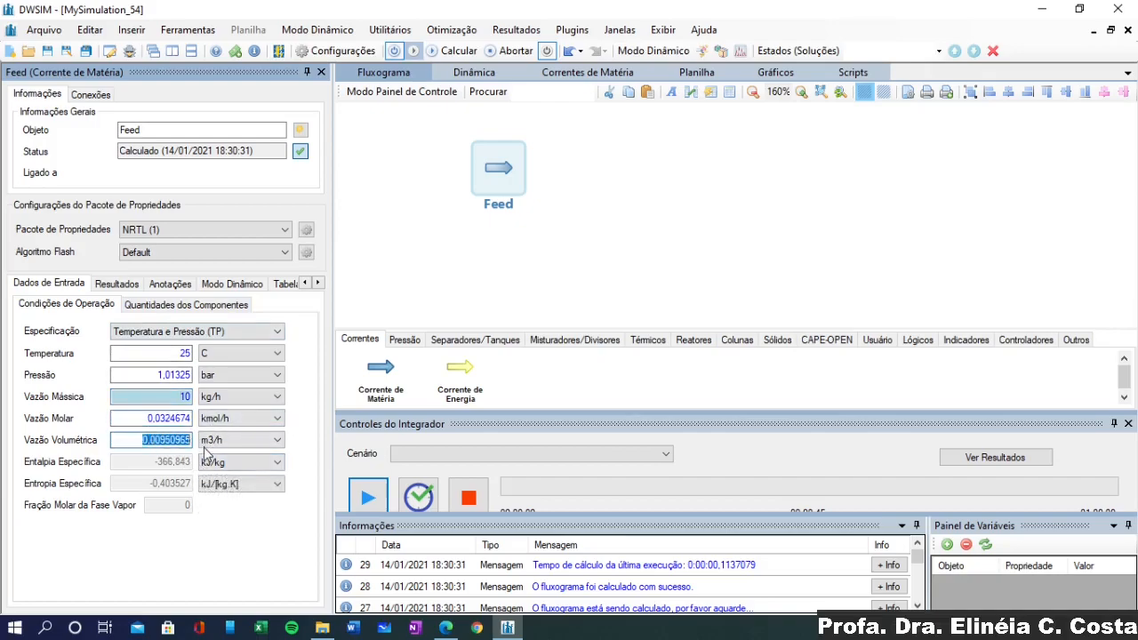
pyautogui.click(138, 307)
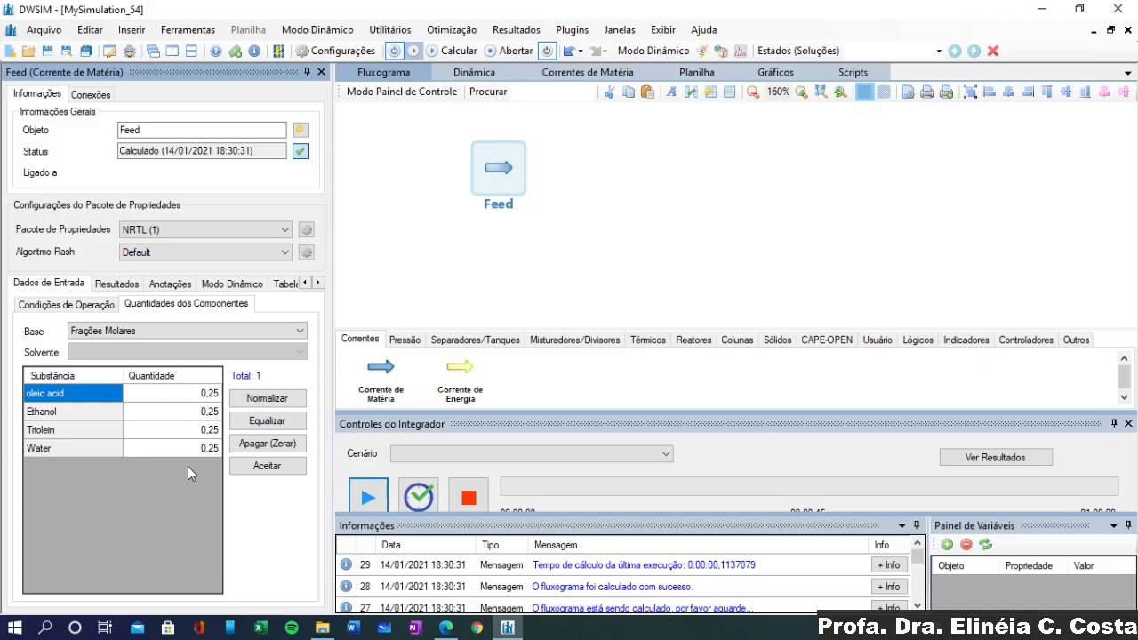
pyautogui.click(56, 304)
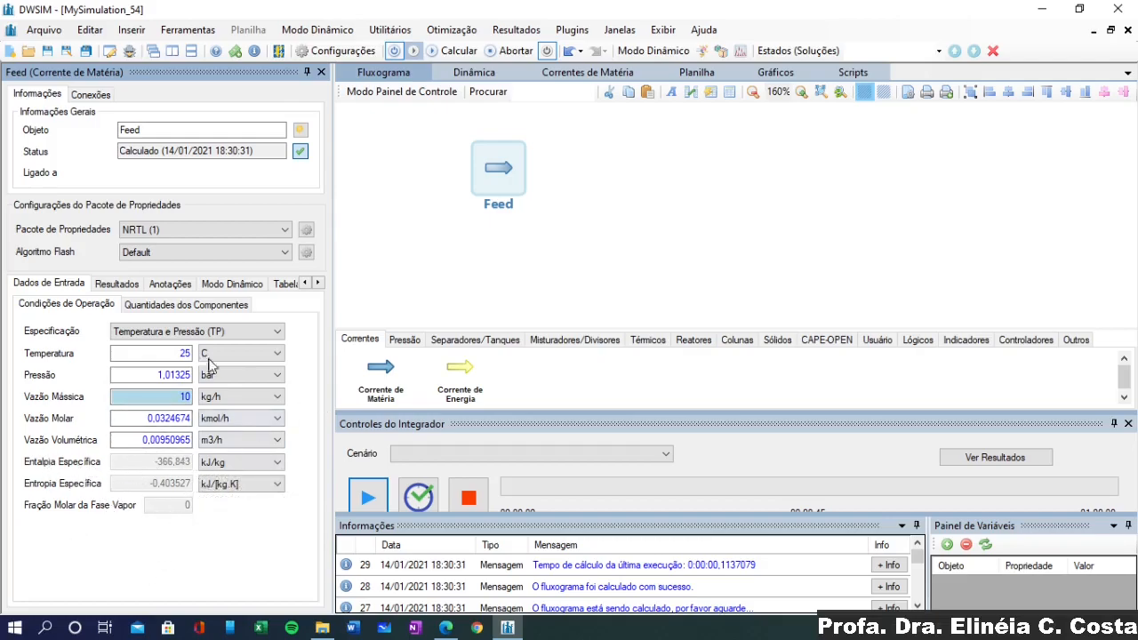
# Change the Feed composition basis to mass fractions (Frações Mássicas) and zero all component amounts
pyautogui.click(143, 306)
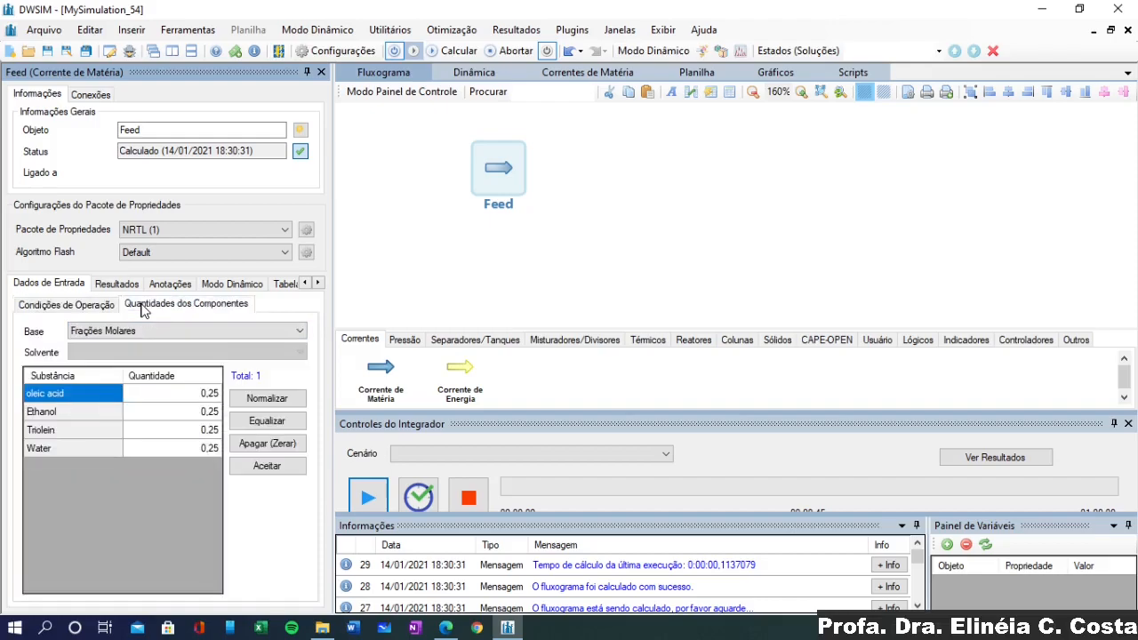
pyautogui.click(189, 337)
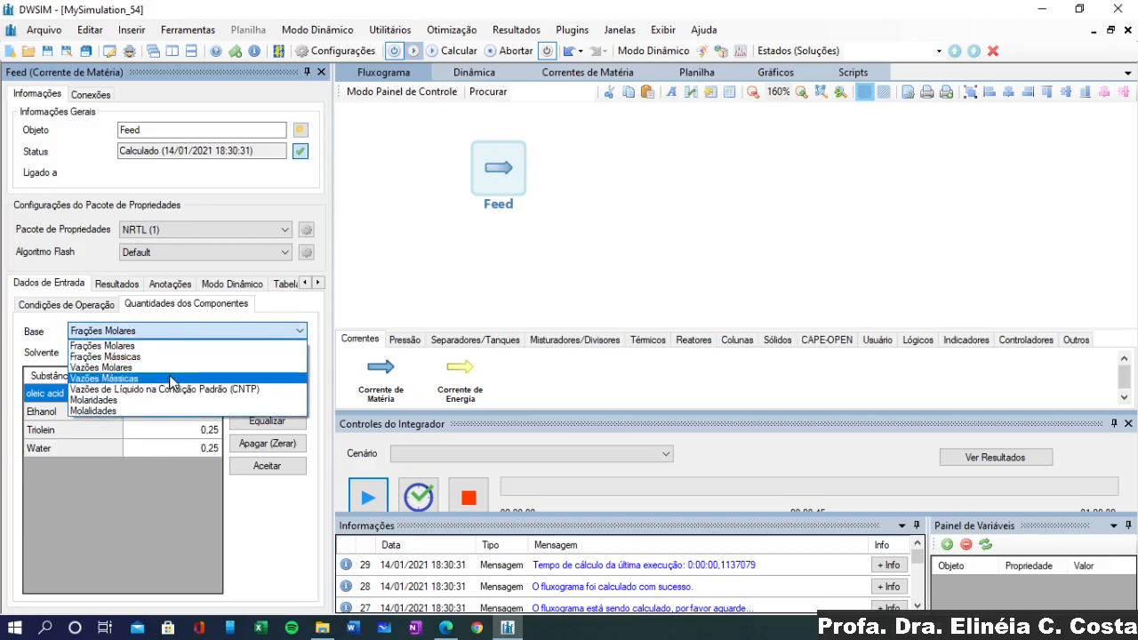
pyautogui.click(169, 356)
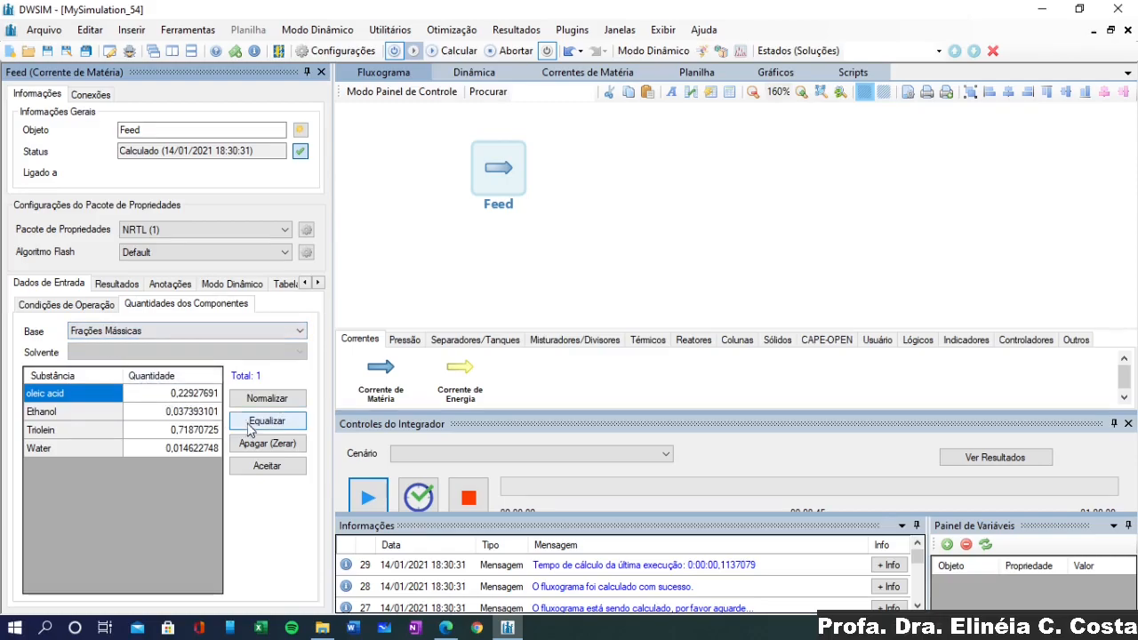
pyautogui.click(266, 443)
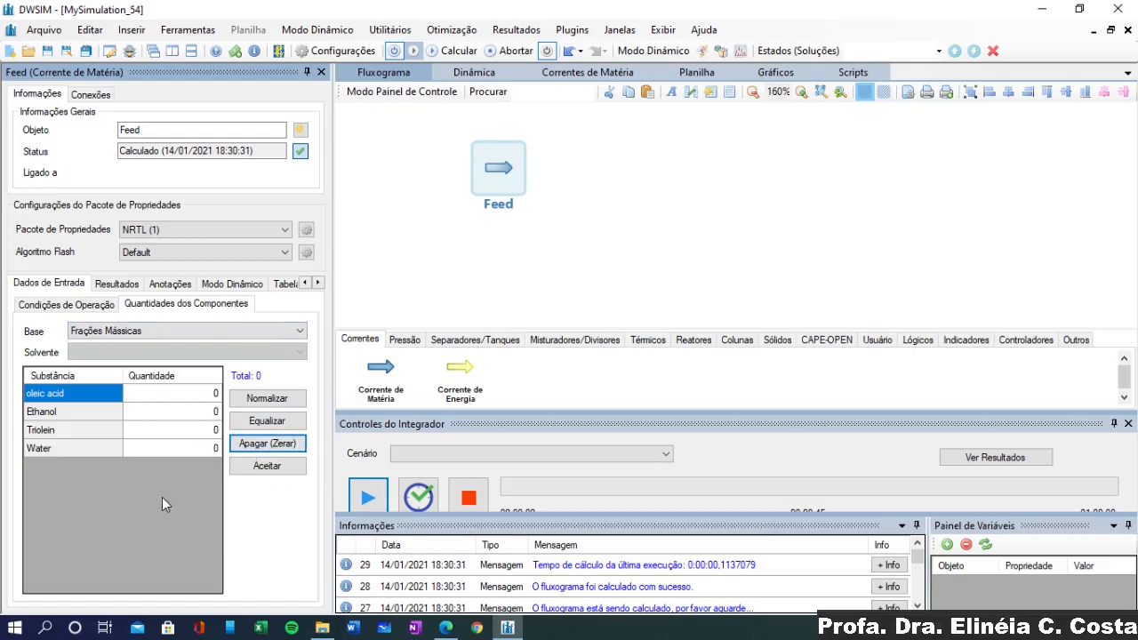
# Enter mass fractions of 0,9 for triolein and 0,1 for oleic acid in the Feed, and accept the composition
pyautogui.click(201, 396)
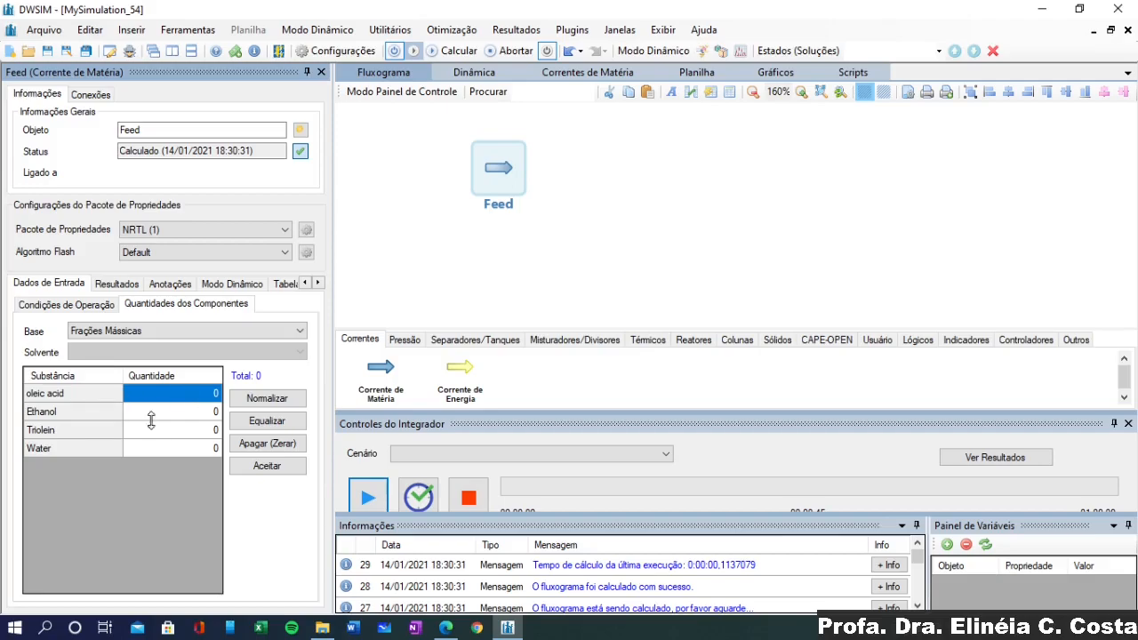
pyautogui.click(195, 434)
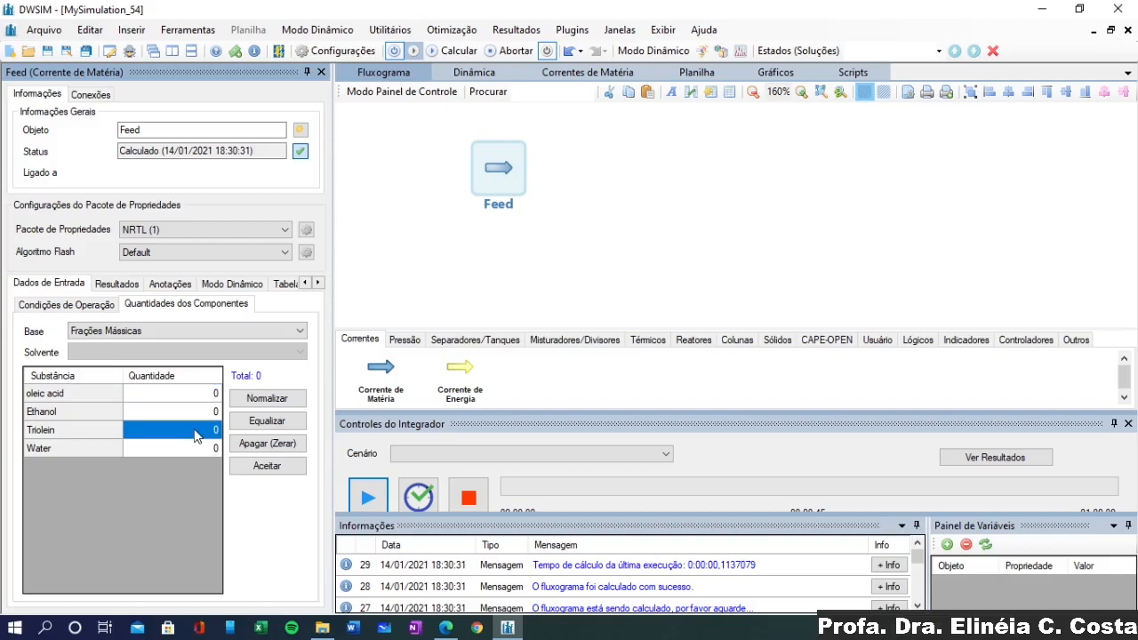
pyautogui.click(195, 430)
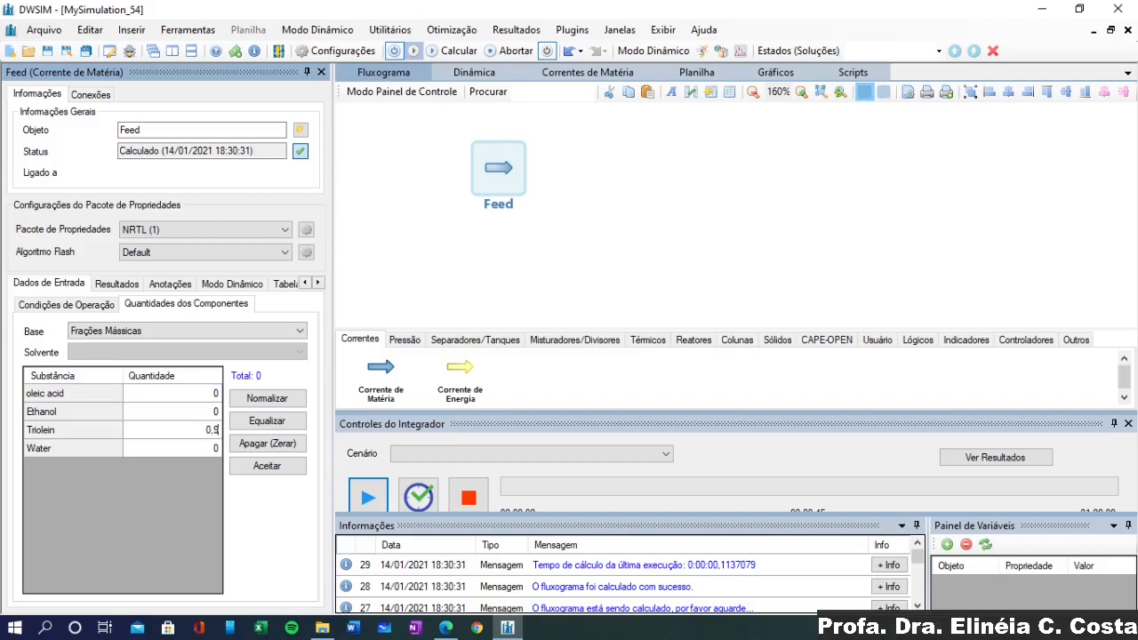
pyautogui.click(214, 394)
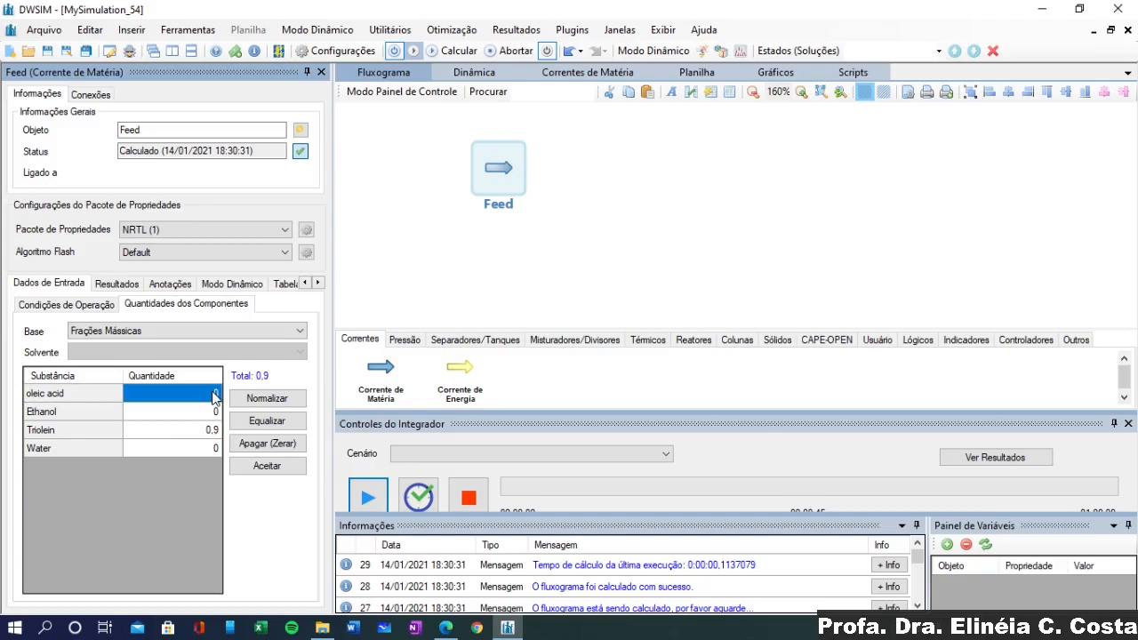
pyautogui.click(214, 393)
pyautogui.write(',1')
pyautogui.press('Return')
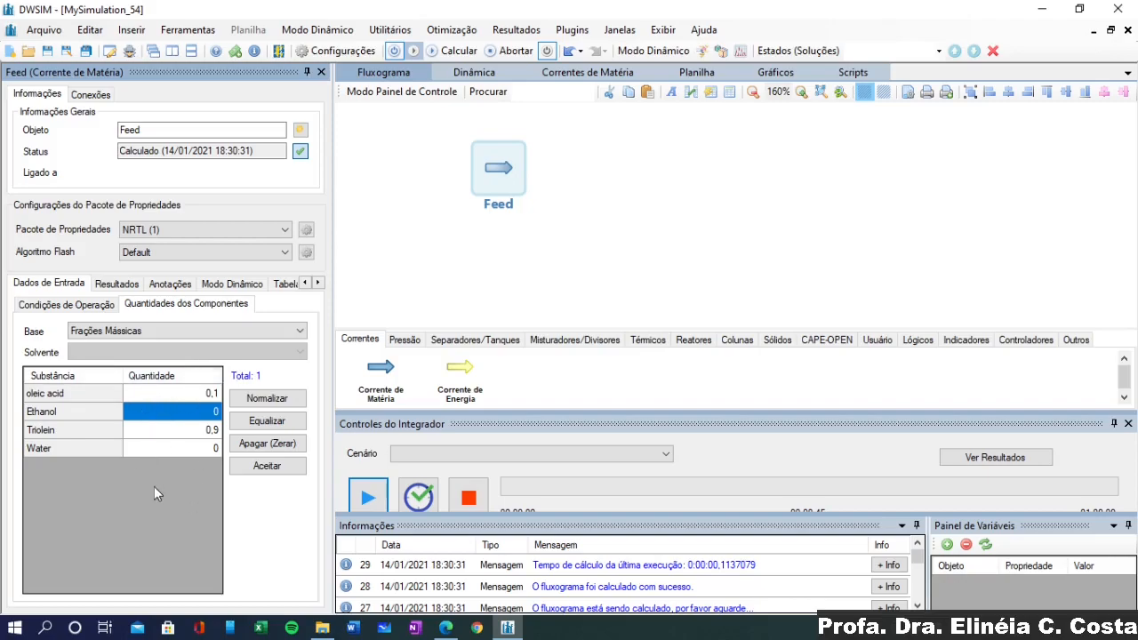
pyautogui.click(241, 471)
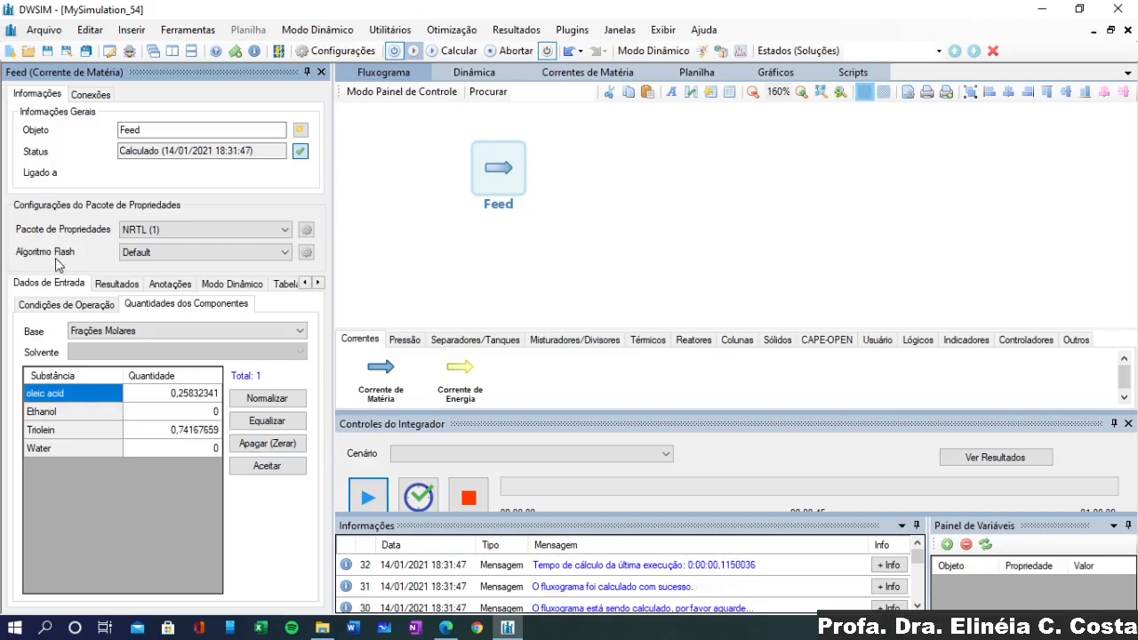
# Display the Feed composition as mass fractions and accept it again
pyautogui.click(114, 335)
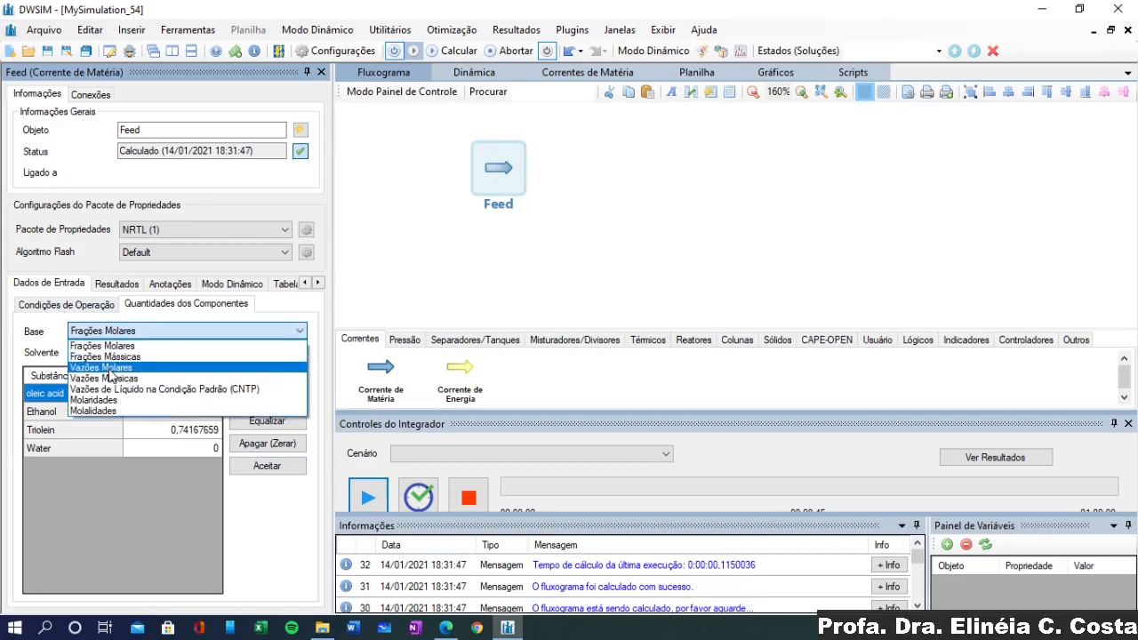
pyautogui.click(105, 356)
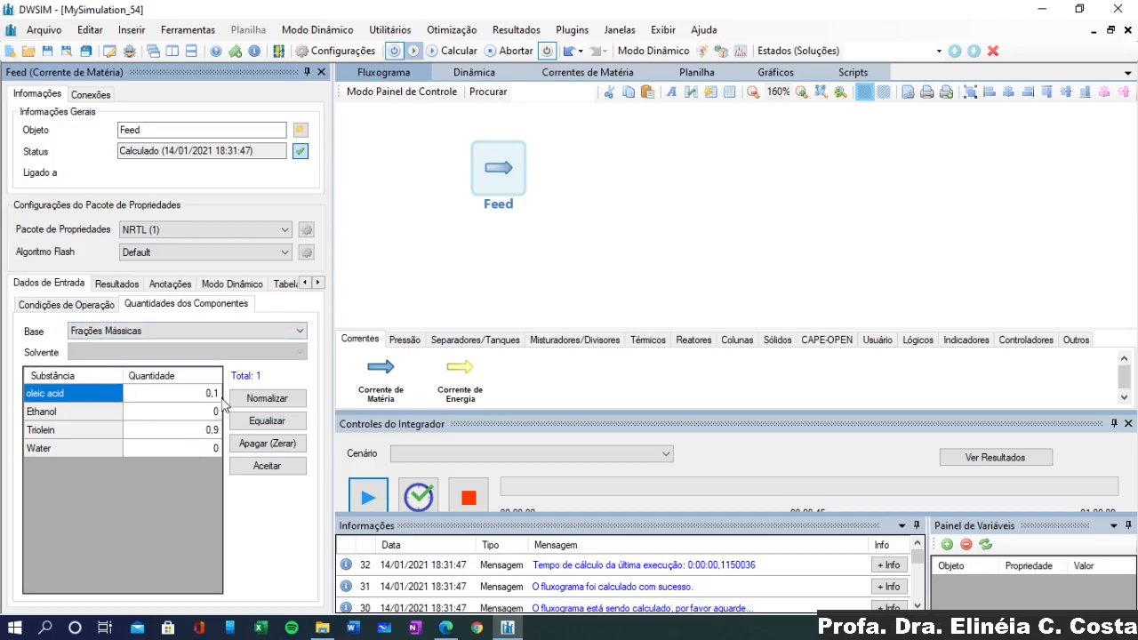
pyautogui.click(240, 466)
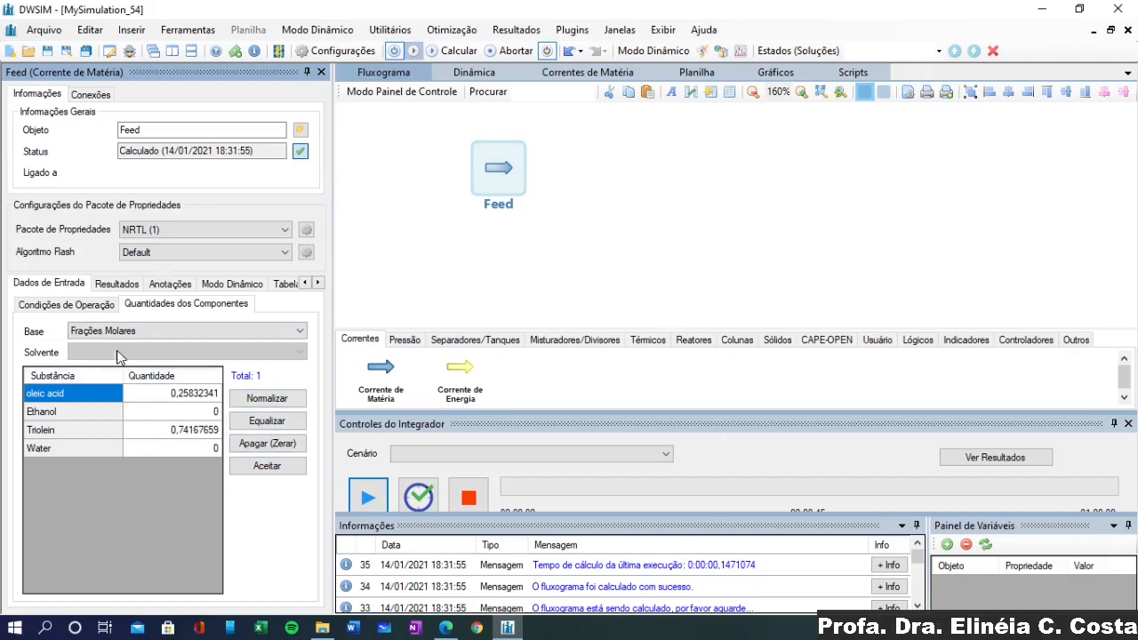
# Check the Feed composition in mass fractions and in mass flows (Vazões Mássicas), comparing it with the operating conditions
pyautogui.click(91, 330)
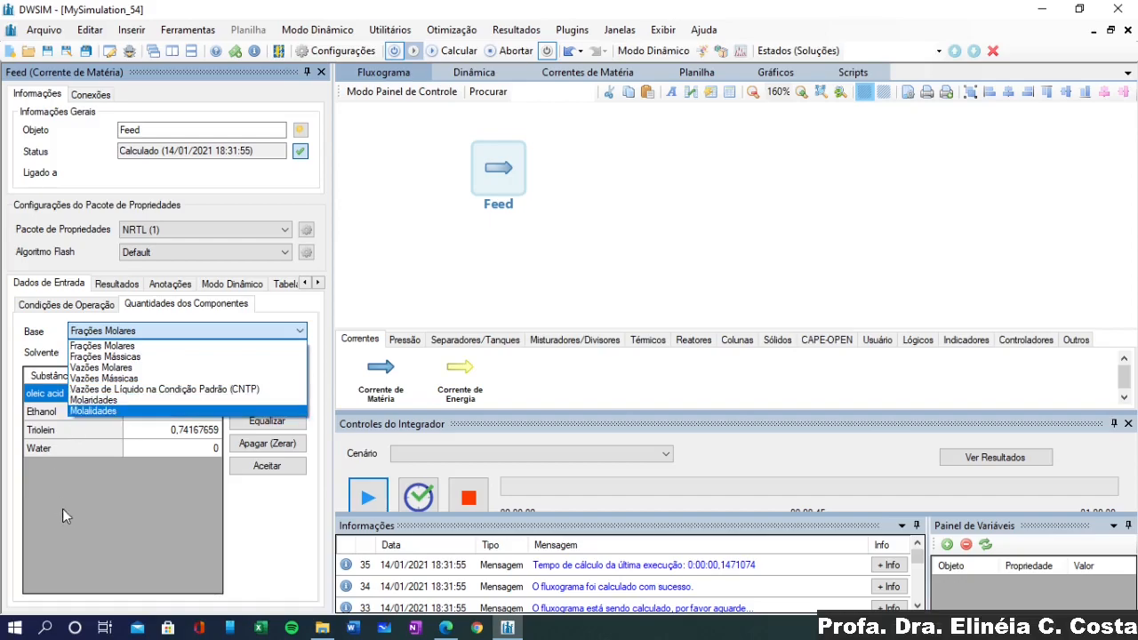
pyautogui.click(100, 494)
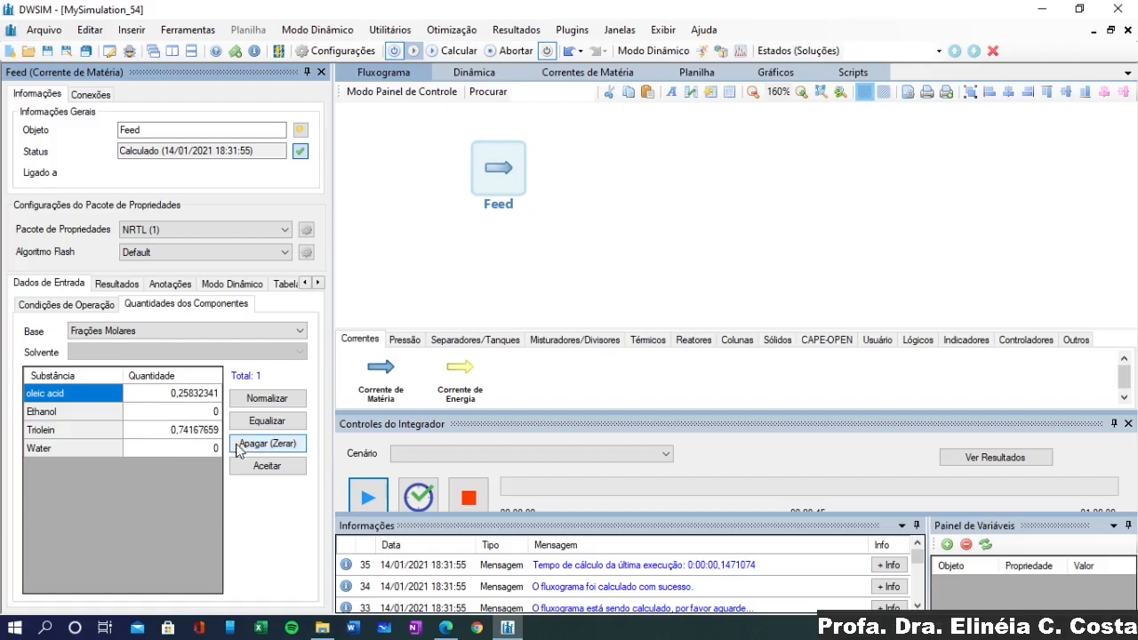
pyautogui.click(122, 335)
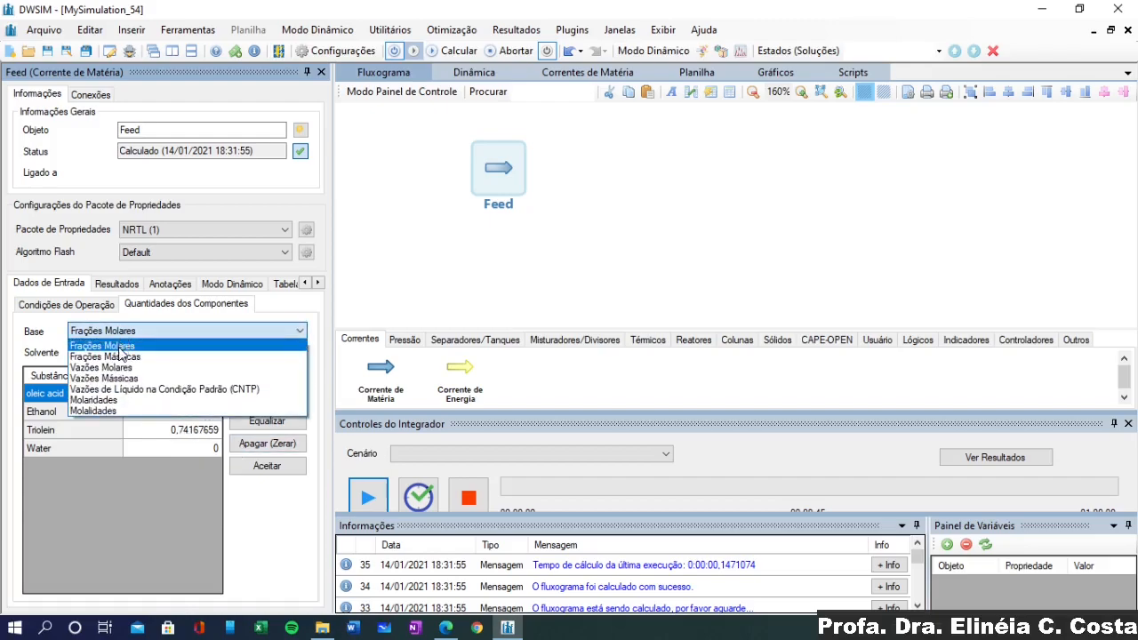
pyautogui.click(115, 352)
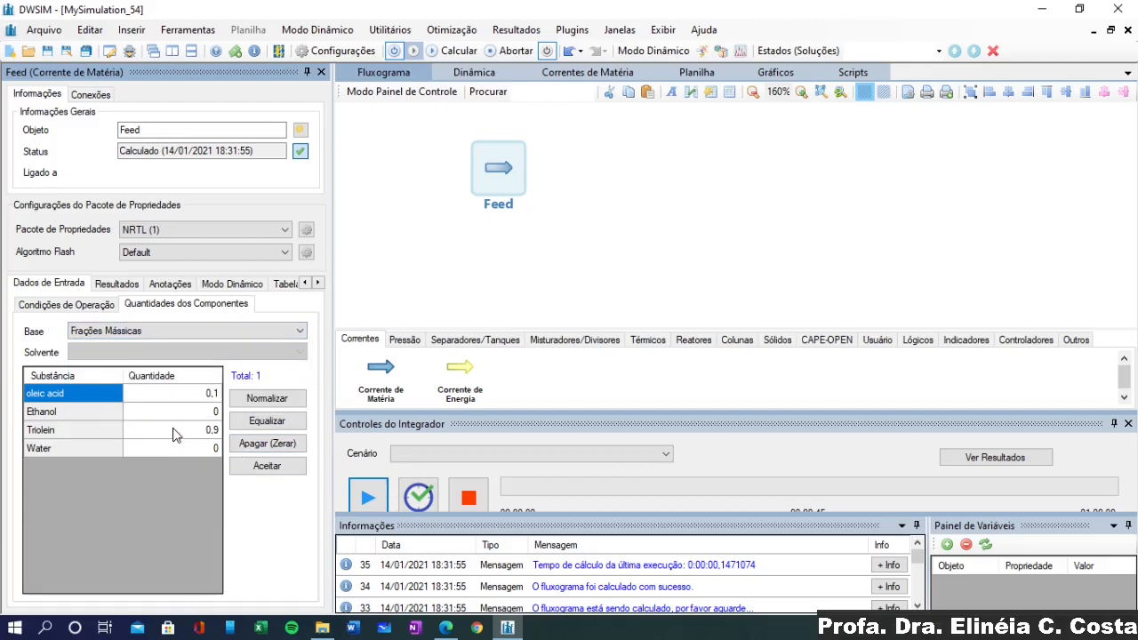
pyautogui.click(155, 336)
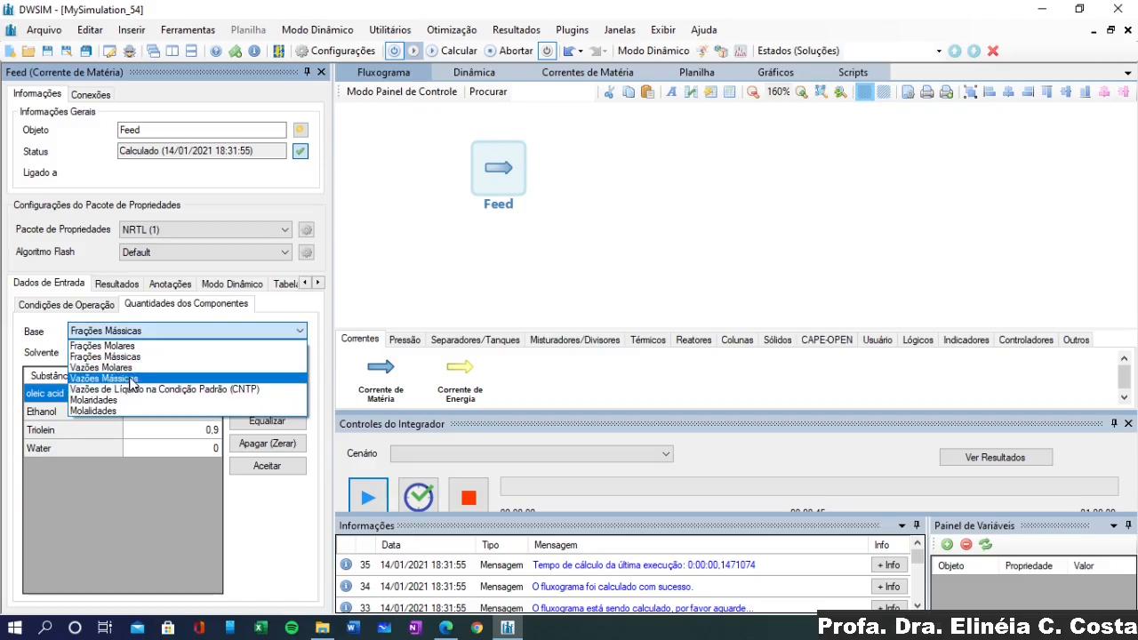
pyautogui.click(131, 378)
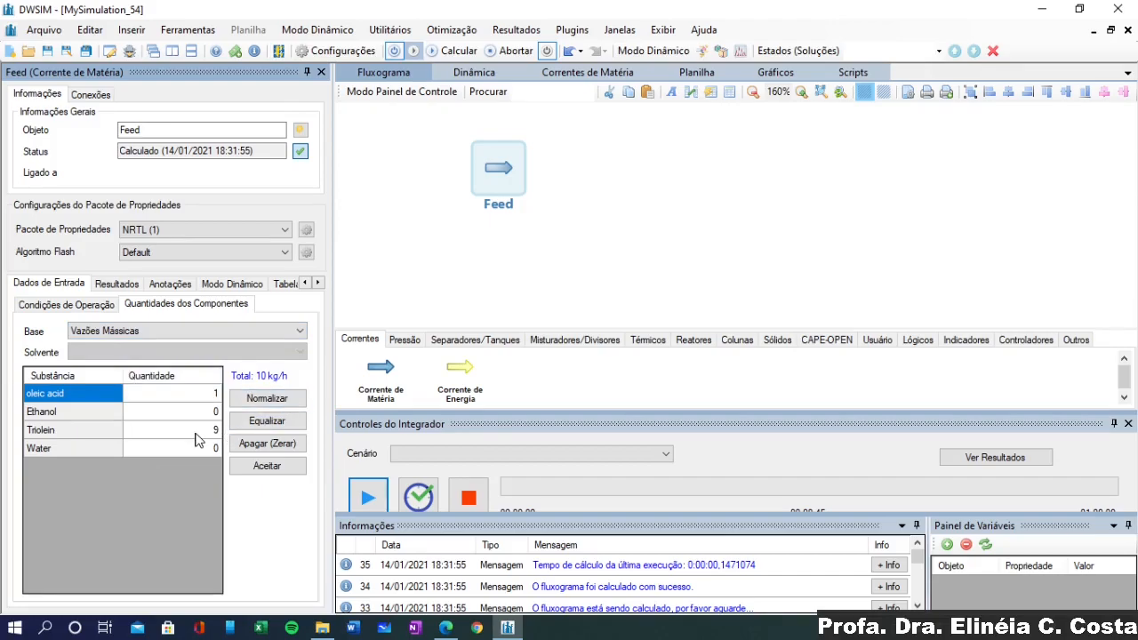
pyautogui.click(39, 305)
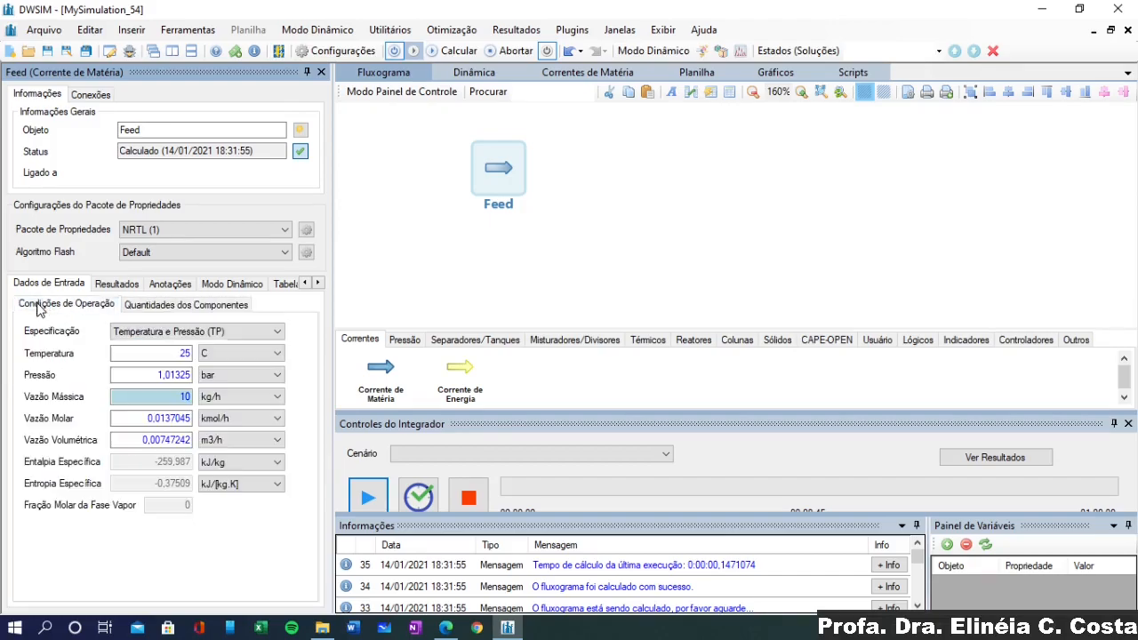
pyautogui.click(148, 304)
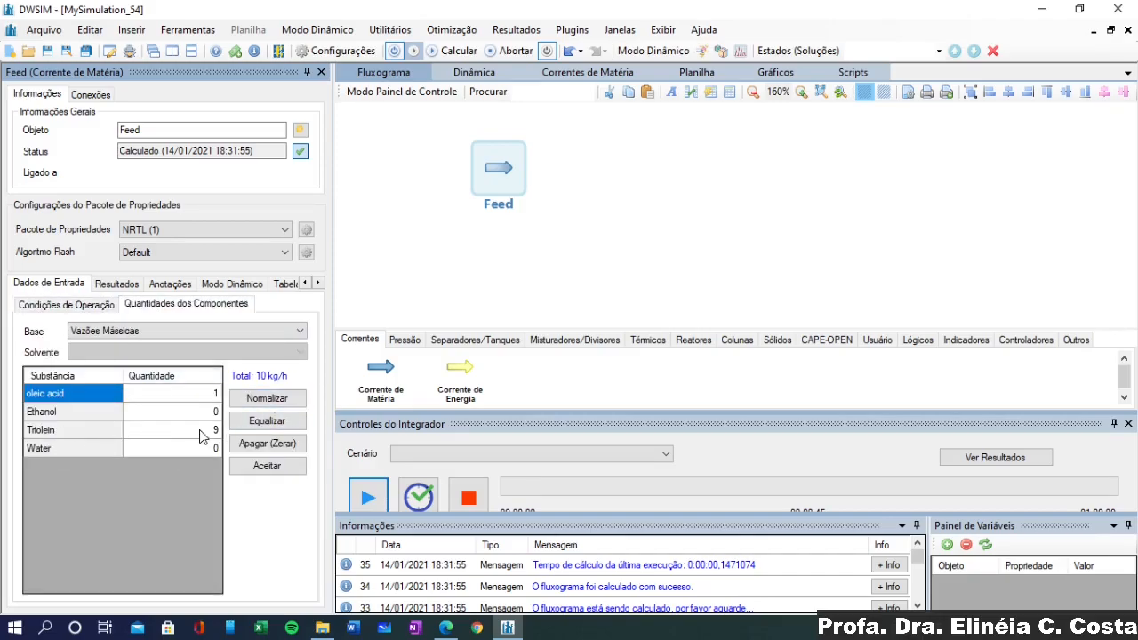
# Check the Feed composition in mass fractions (Frações Mássicas) and return to the stream's operating conditions
pyautogui.click(169, 333)
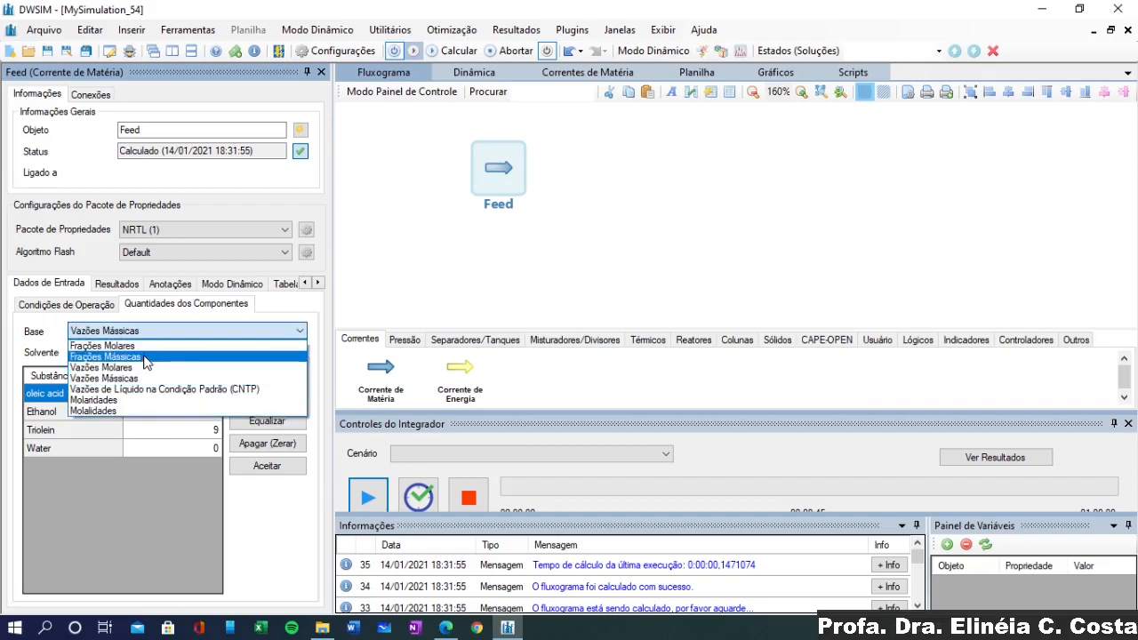
pyautogui.click(146, 358)
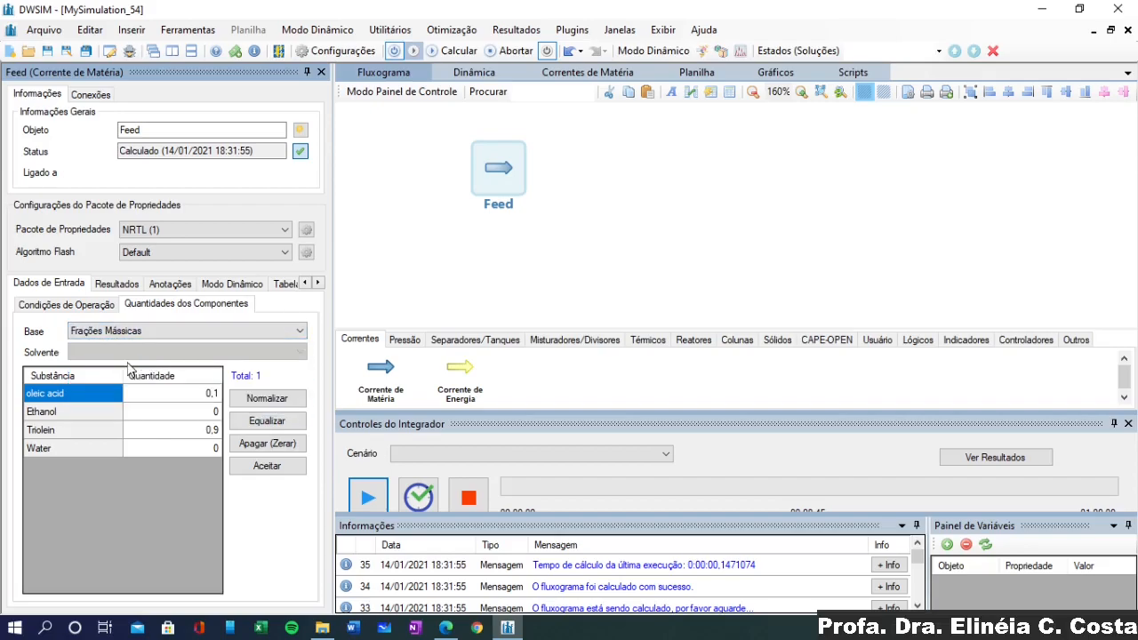
pyautogui.click(82, 306)
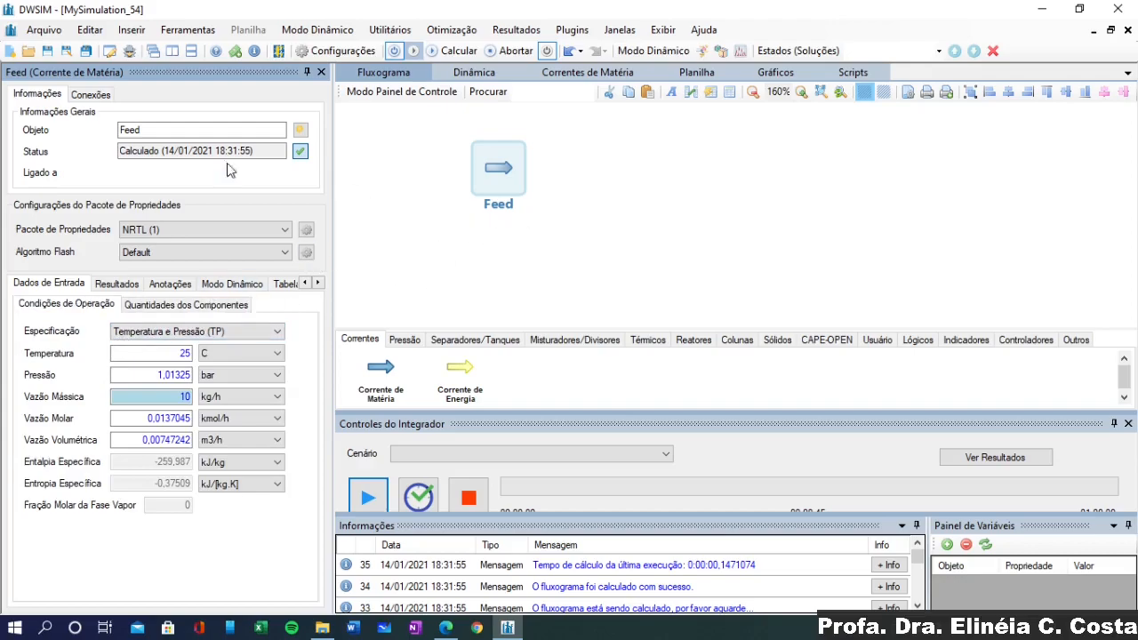
# Rename the Feed stream as OOO+ACO and move it further left on the flowsheet
pyautogui.doubleClick(138, 130)
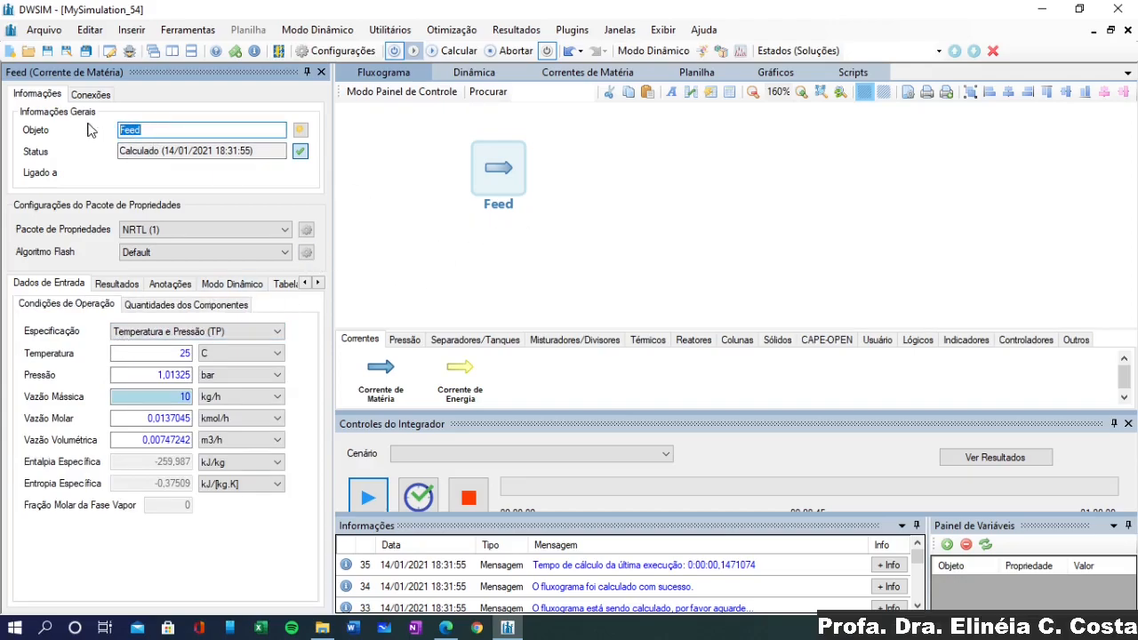
pyautogui.write('OOO+')
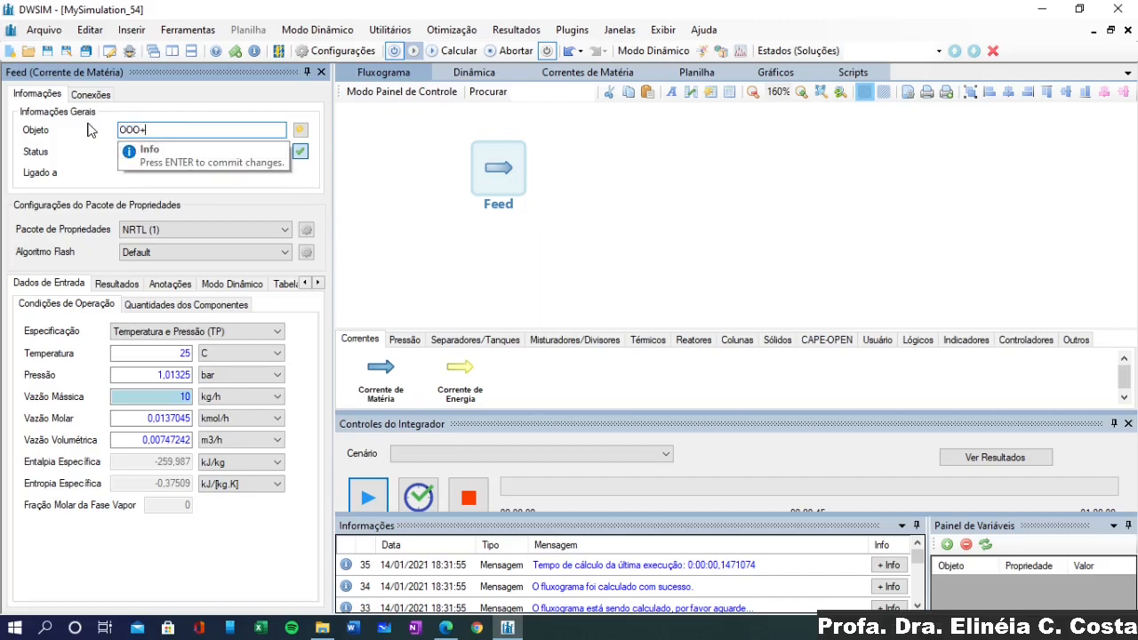
pyautogui.write('ACO')
pyautogui.press('Return')
pyautogui.moveTo(520, 191); pyautogui.dragTo(447, 188)
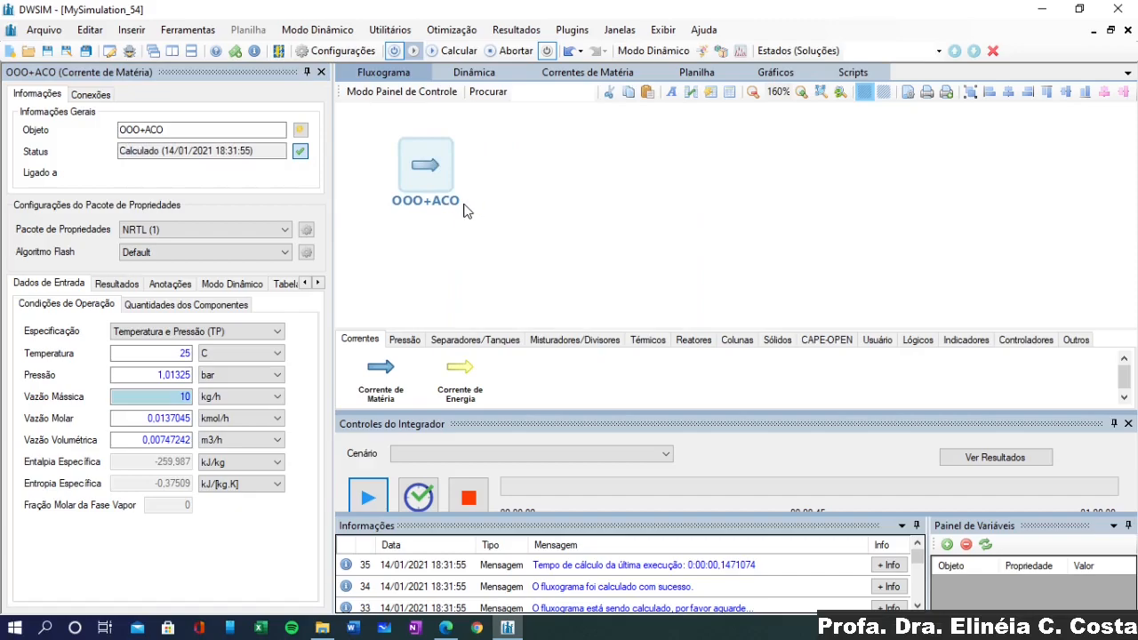
pyautogui.click(452, 263)
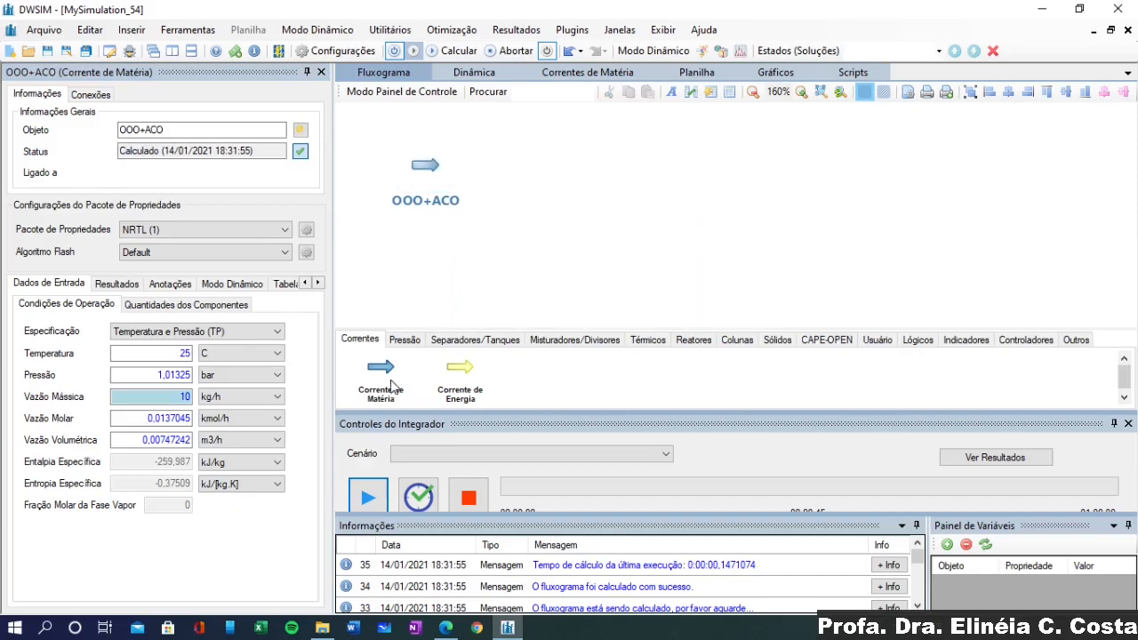
# Add a second material stream below OOO+ACO and name it Ethanol
pyautogui.moveTo(386, 378); pyautogui.dragTo(428, 256)
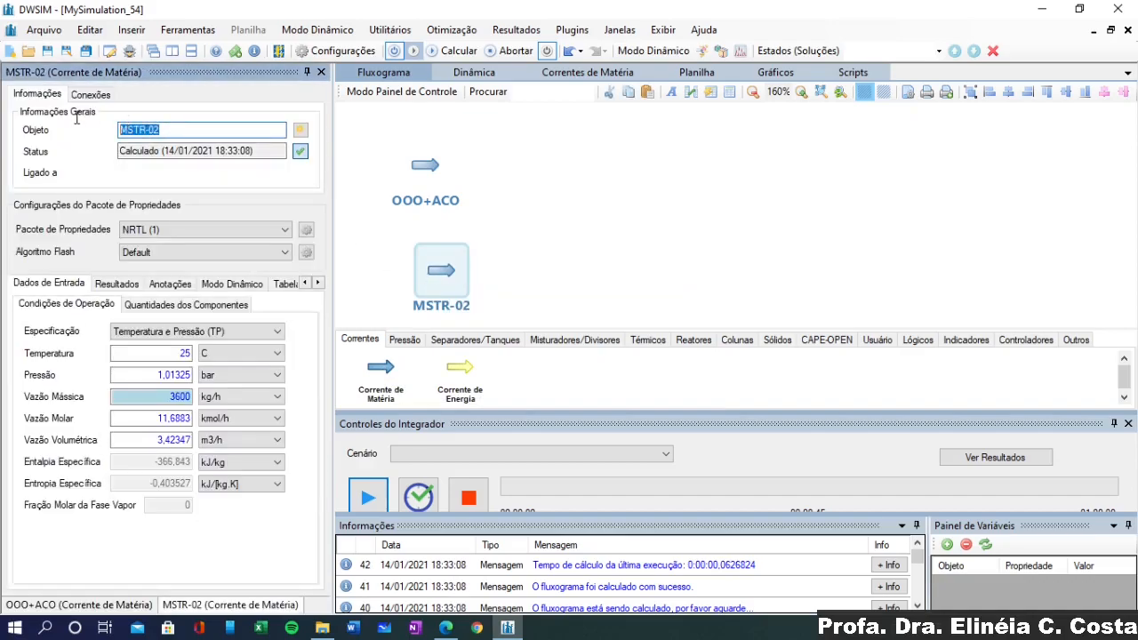
pyautogui.write('Ethano')
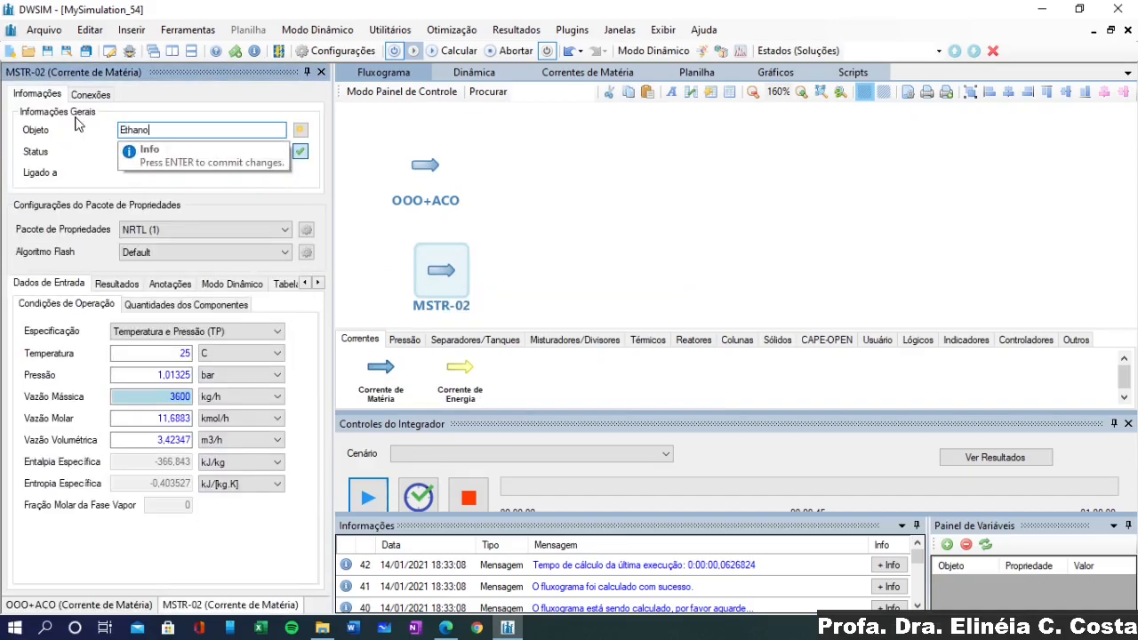
pyautogui.write('l')
pyautogui.press('Return')
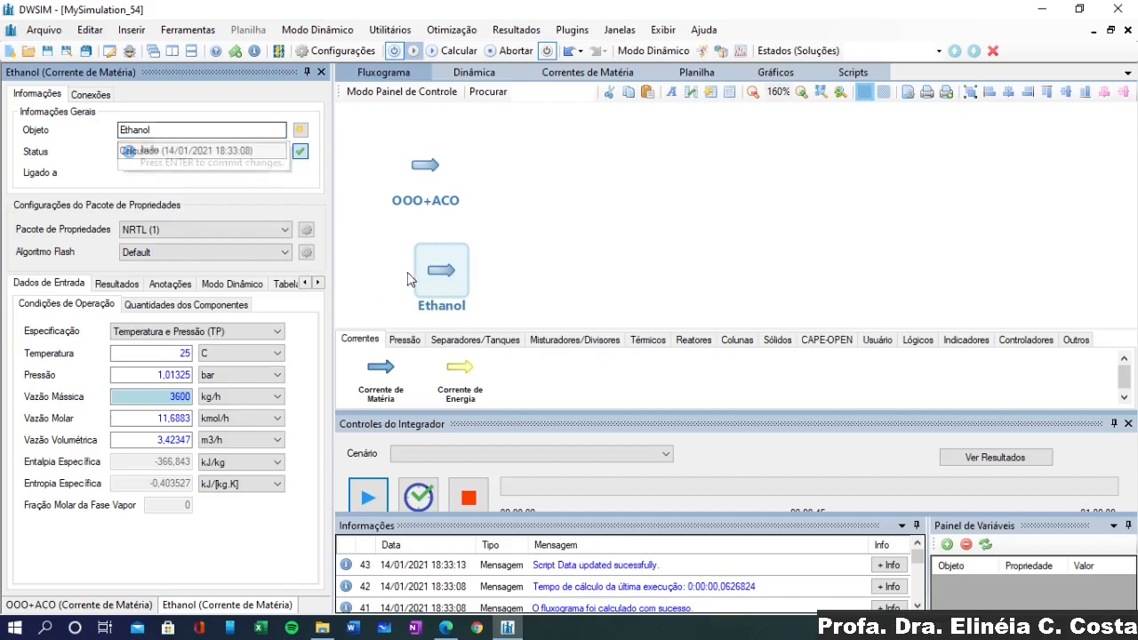
# Zero the Ethanol stream's component amounts, set the ethanol molar fraction to 1 and accept the composition
pyautogui.click(134, 309)
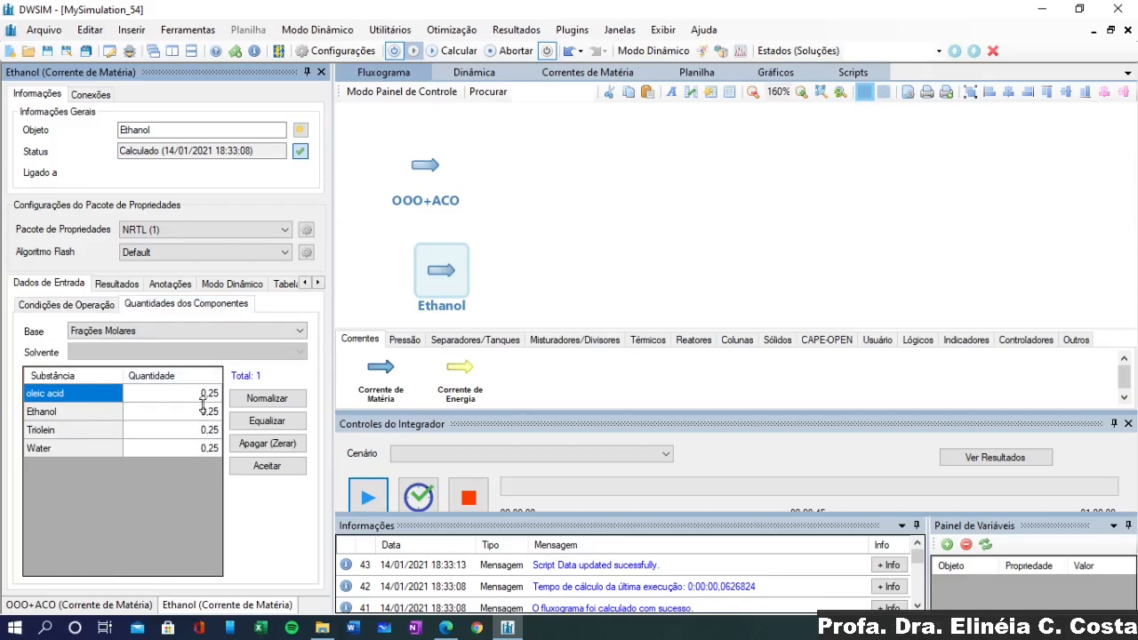
pyautogui.click(235, 444)
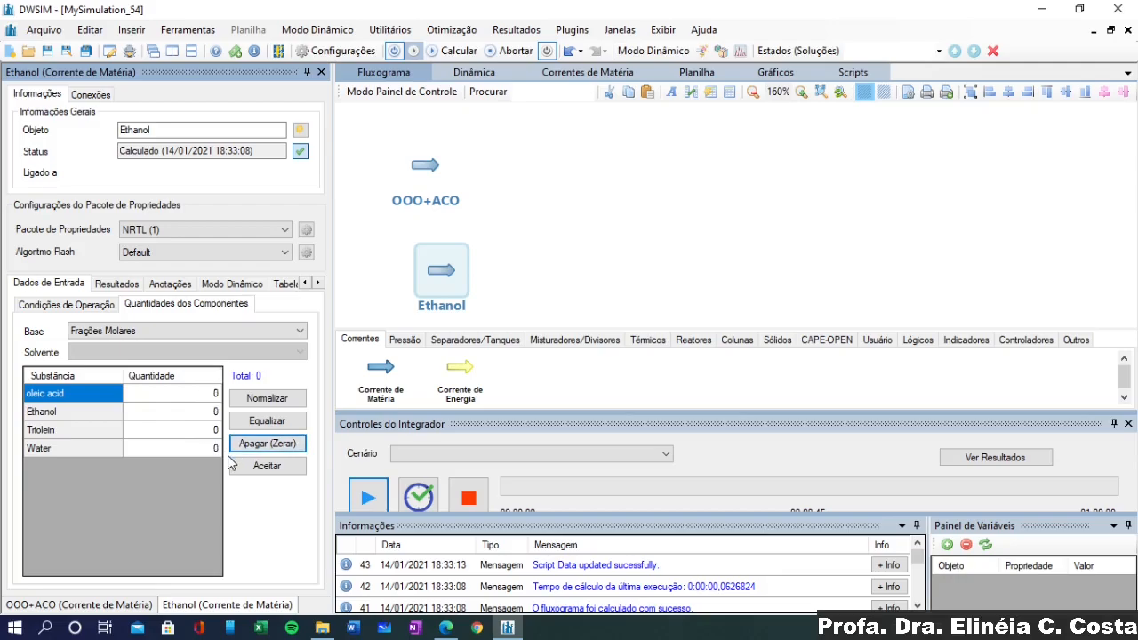
pyautogui.click(204, 418)
pyautogui.write('1')
pyautogui.press('Return')
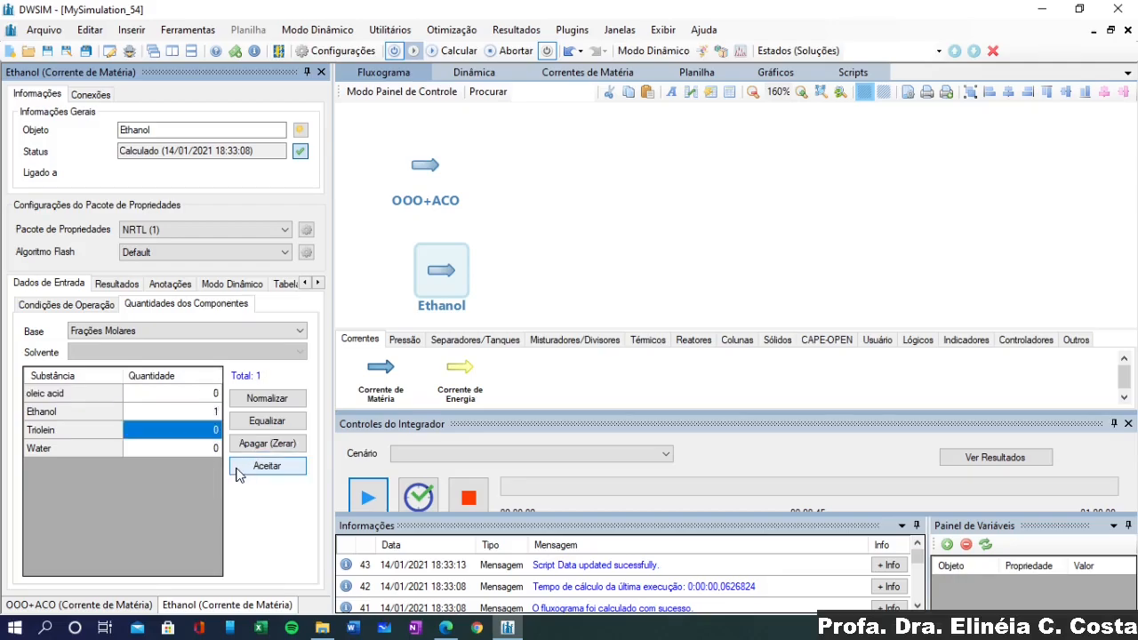
pyautogui.click(249, 467)
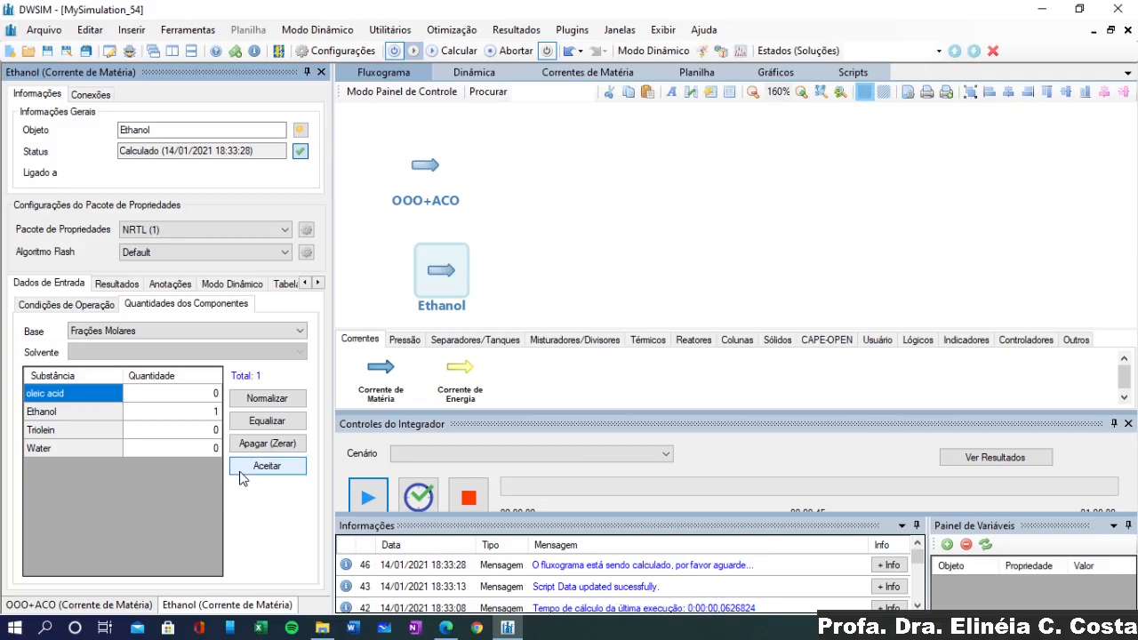
# Set the Ethanol stream's mass flow to 1 kg/h and move the stream slightly up towards OOO+ACO
pyautogui.click(40, 304)
pyautogui.doubleClick(165, 397)
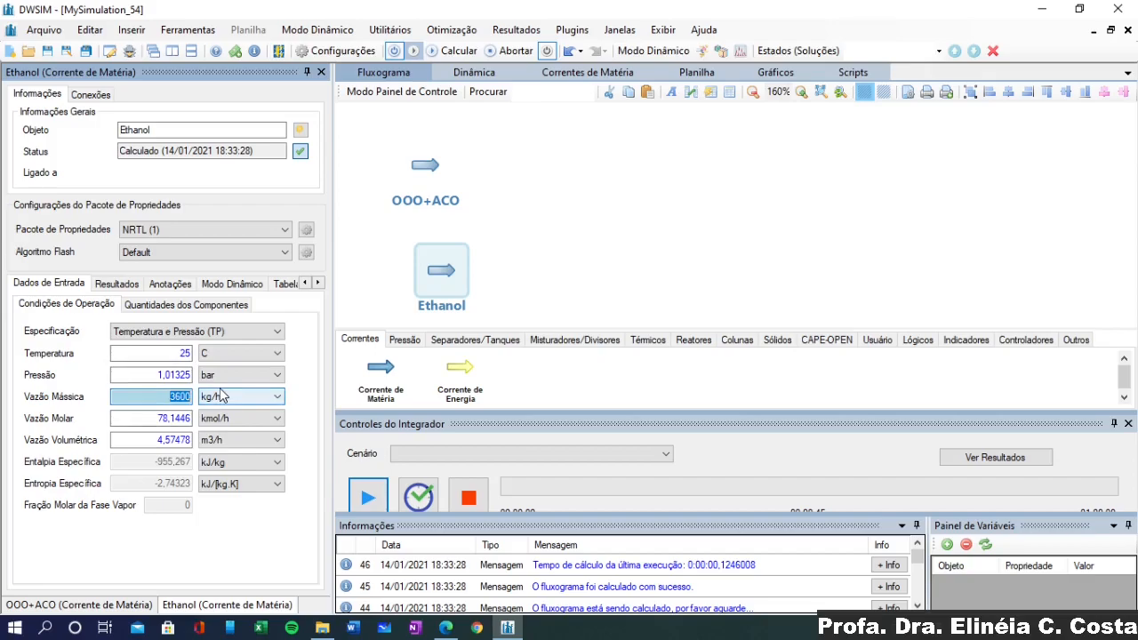
pyautogui.write('1')
pyautogui.press('Return')
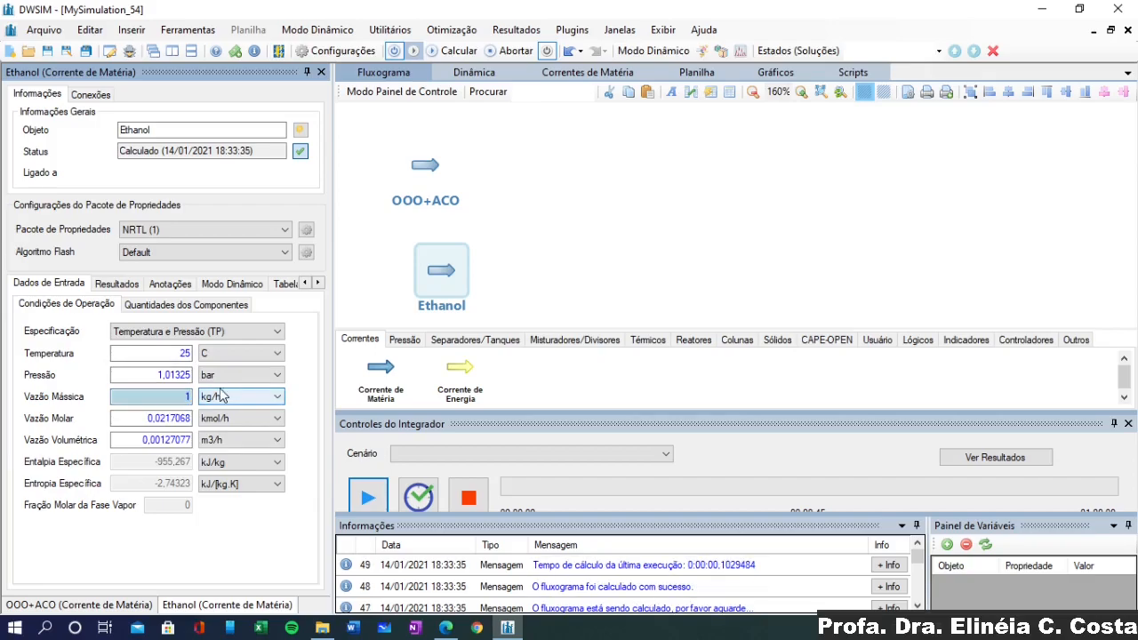
pyautogui.moveTo(441, 272); pyautogui.dragTo(427, 250)
# Add a third material stream beside Ethanol and name it Água
pyautogui.moveTo(381, 367); pyautogui.dragTo(533, 257)
pyautogui.click(233, 129)
pyautogui.click(545, 264)
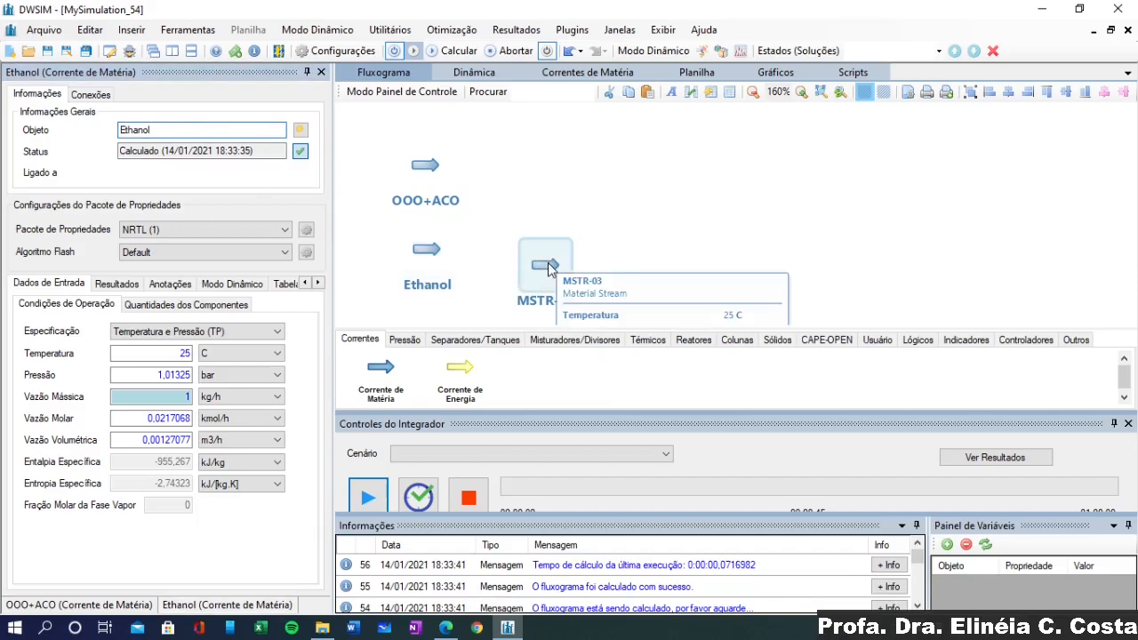
pyautogui.moveTo(178, 129); pyautogui.dragTo(64, 134)
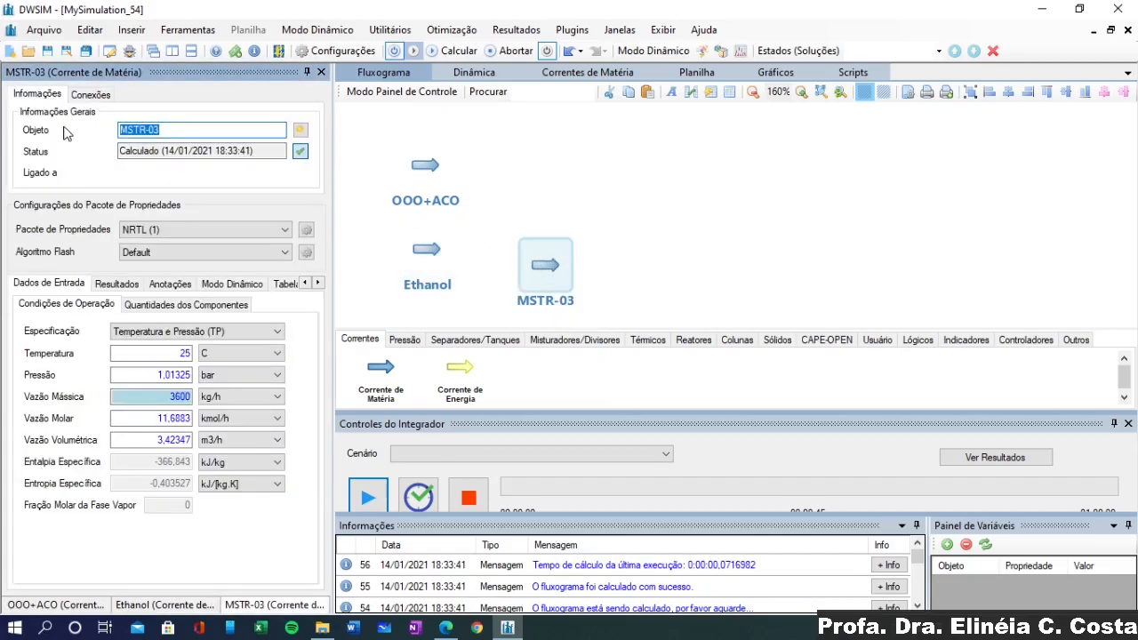
pyautogui.write('Água')
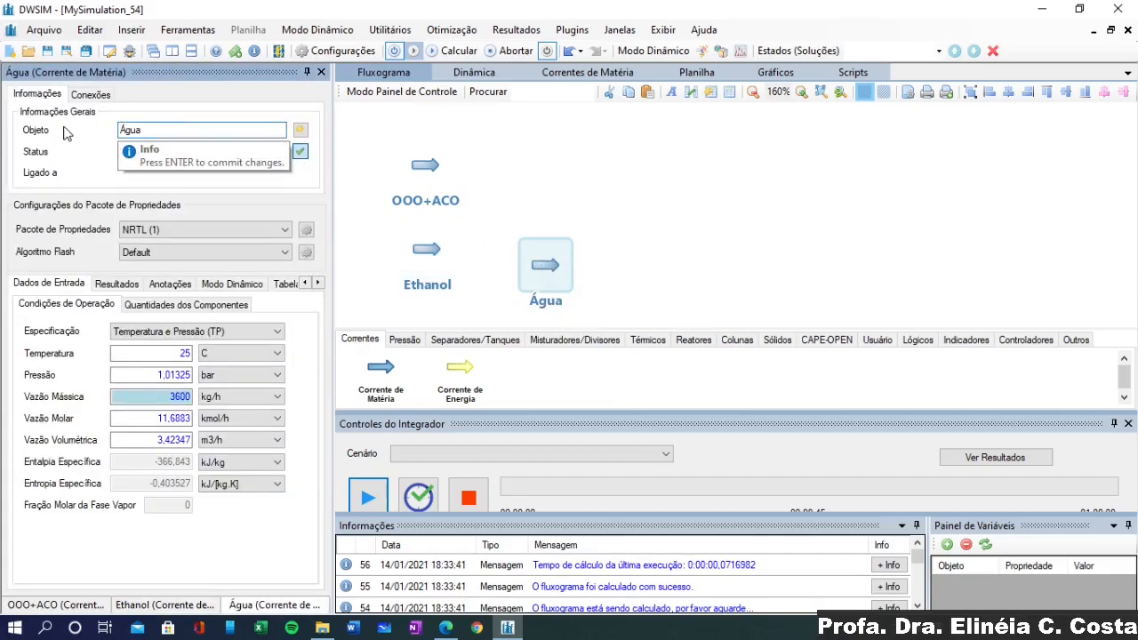
# Zero the Água stream's component amounts, set the water molar fraction to 1 and accept the composition
pyautogui.click(168, 305)
pyautogui.click(247, 444)
pyautogui.click(180, 448)
pyautogui.write('1')
pyautogui.click(265, 467)
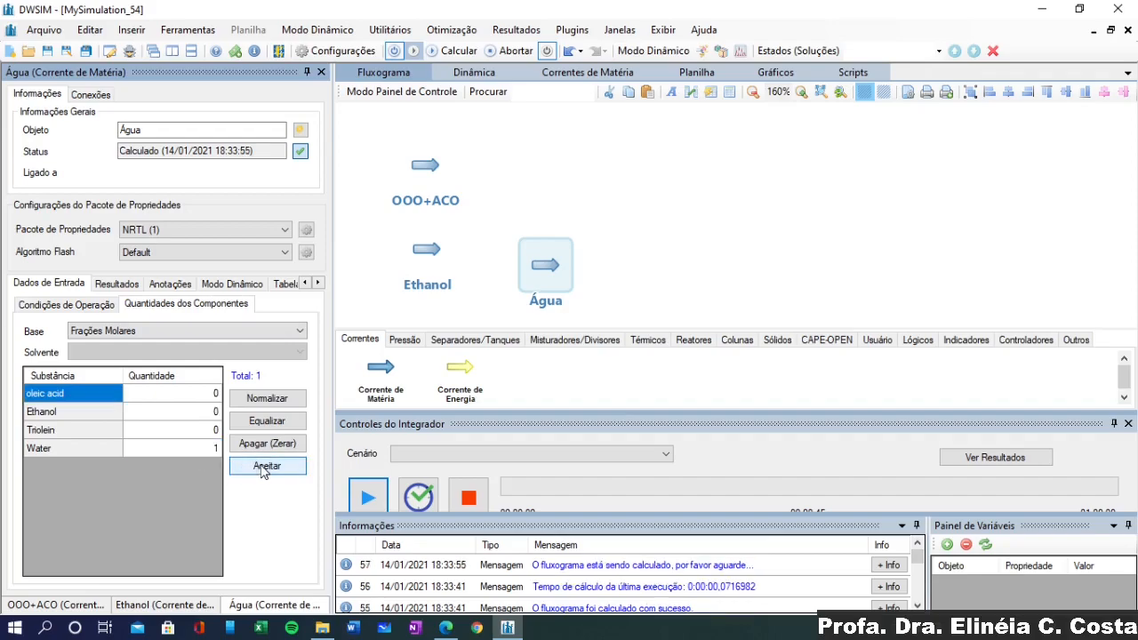
# Set the Água stream's mass flow to 0,5 kg/h
pyautogui.click(60, 304)
pyautogui.moveTo(168, 397); pyautogui.dragTo(245, 391)
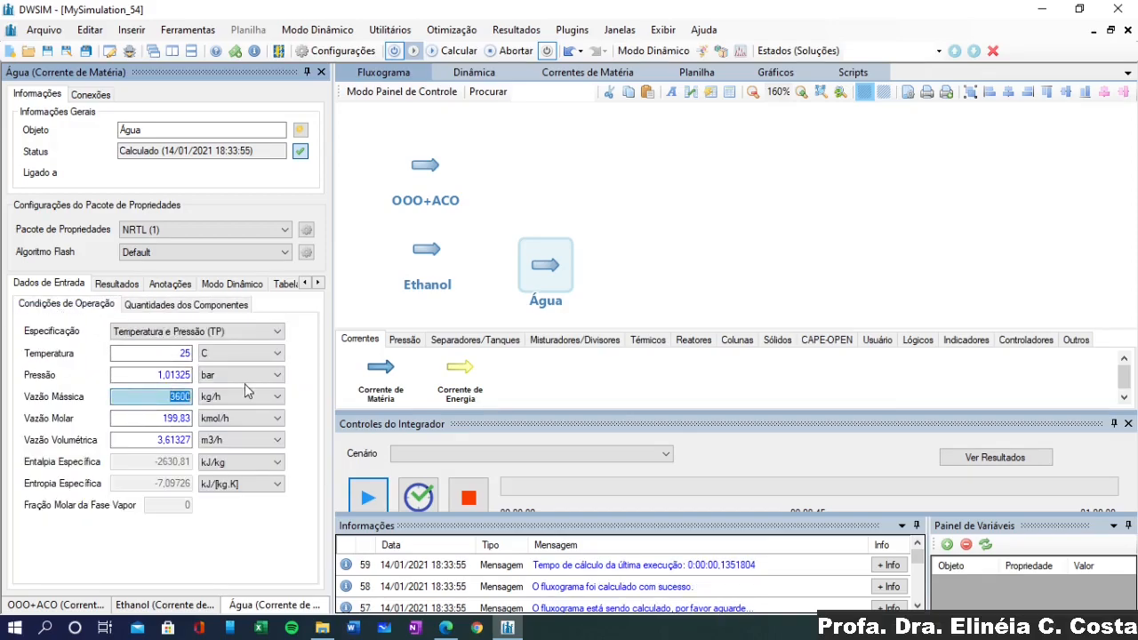
pyautogui.write('5')
pyautogui.press('Return')
pyautogui.click(569, 307)
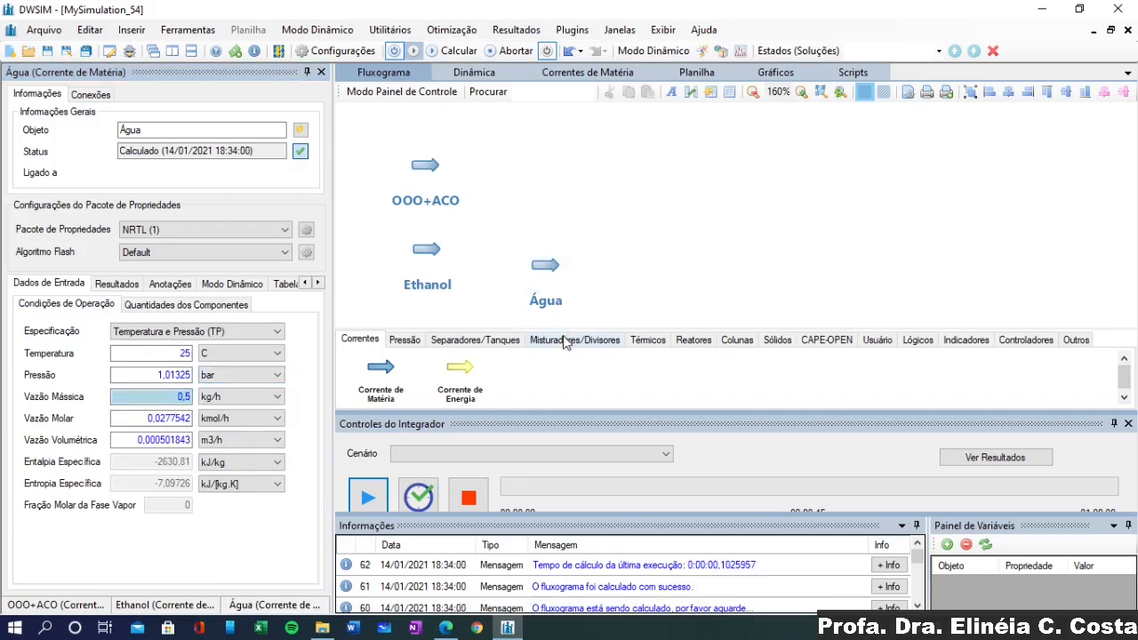
# Enlarge the flowsheet area and arrange the streams in a column, with OOO+ACO above Ethanol and Água below it
pyautogui.moveTo(694, 412); pyautogui.dragTo(680, 495)
pyautogui.moveTo(541, 274); pyautogui.dragTo(423, 353)
pyautogui.moveTo(429, 176)
pyautogui.mouseDown()
pyautogui.moveTo(432, 137)
pyautogui.moveTo(433, 158)
pyautogui.mouseUp()
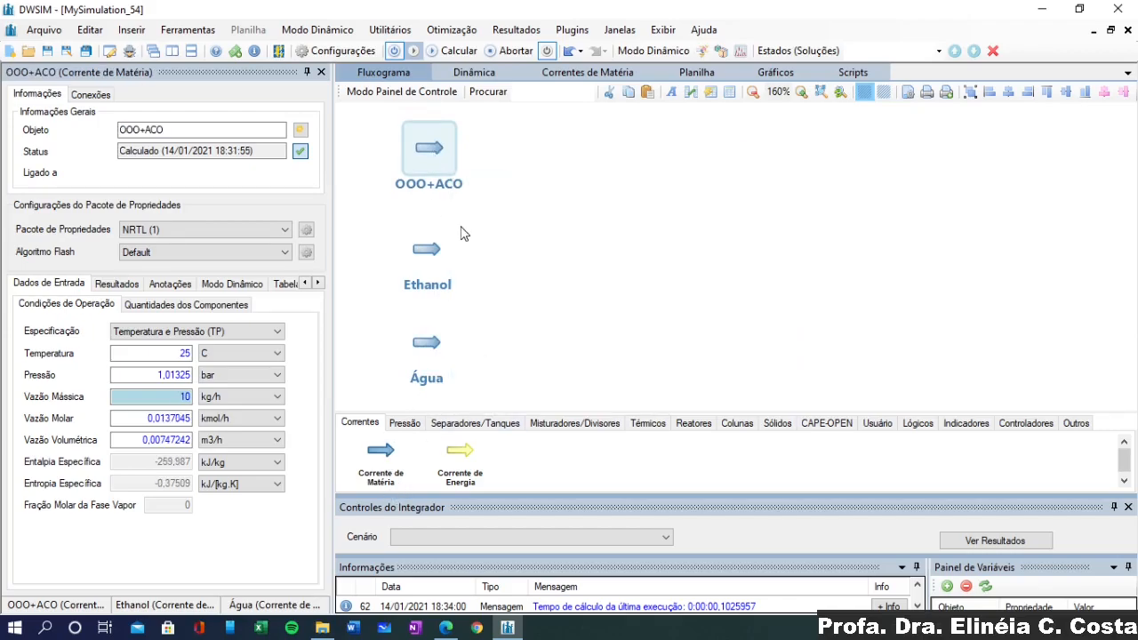
# Place a stream mixer (Misturador de Correntes) to the right of the Ethanol and Água streams
pyautogui.moveTo(427, 250)
pyautogui.click(405, 427)
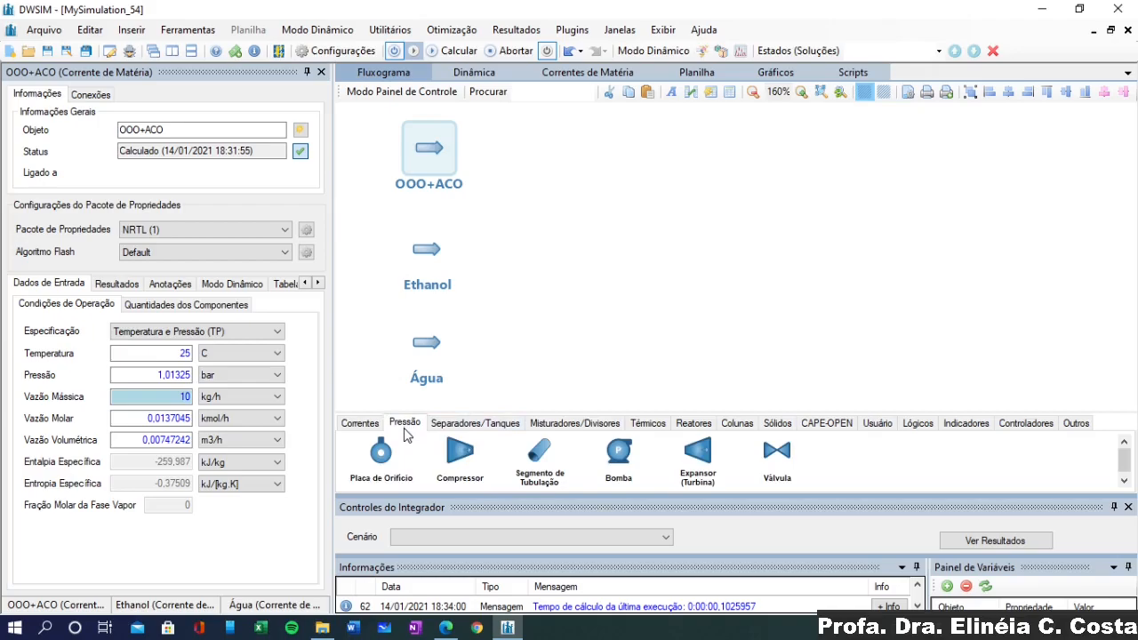
pyautogui.click(473, 425)
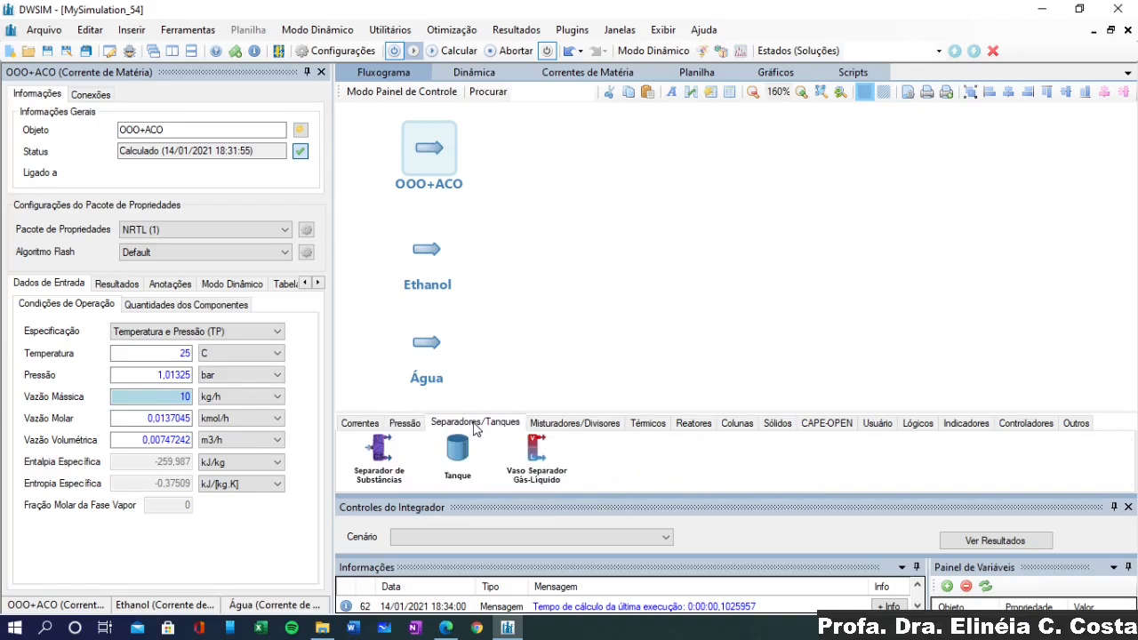
pyautogui.click(563, 425)
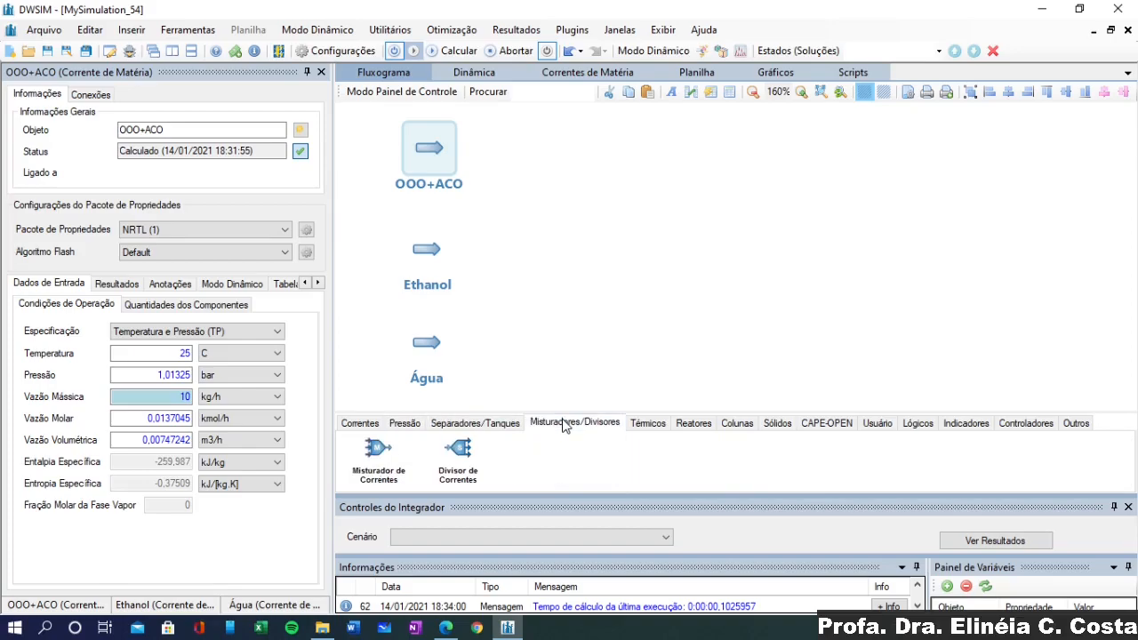
pyautogui.click(648, 424)
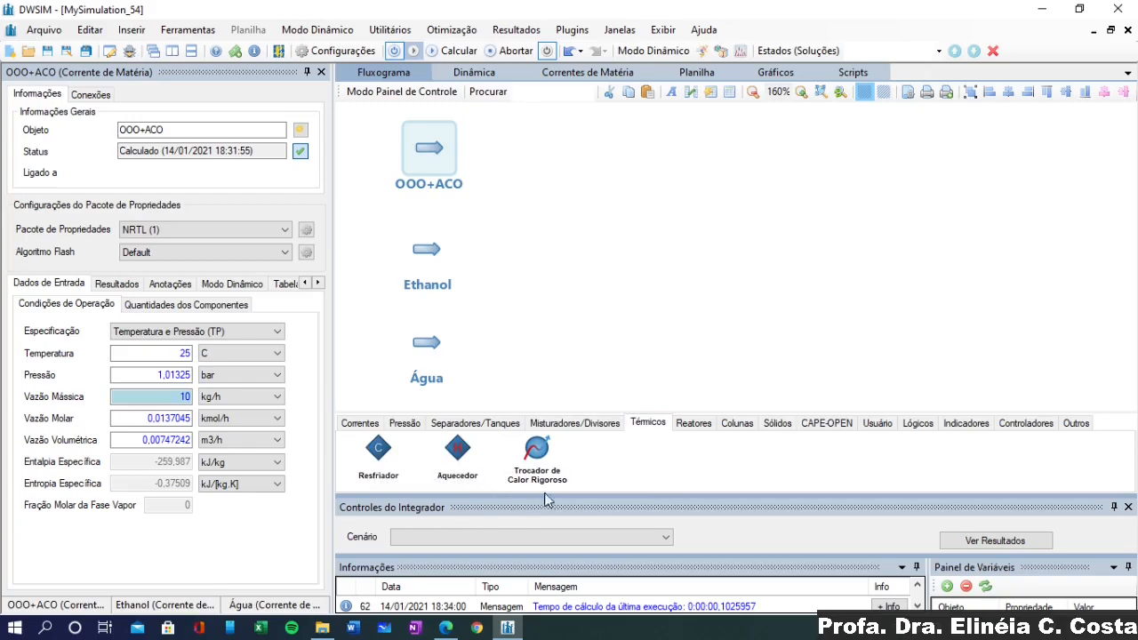
pyautogui.click(553, 425)
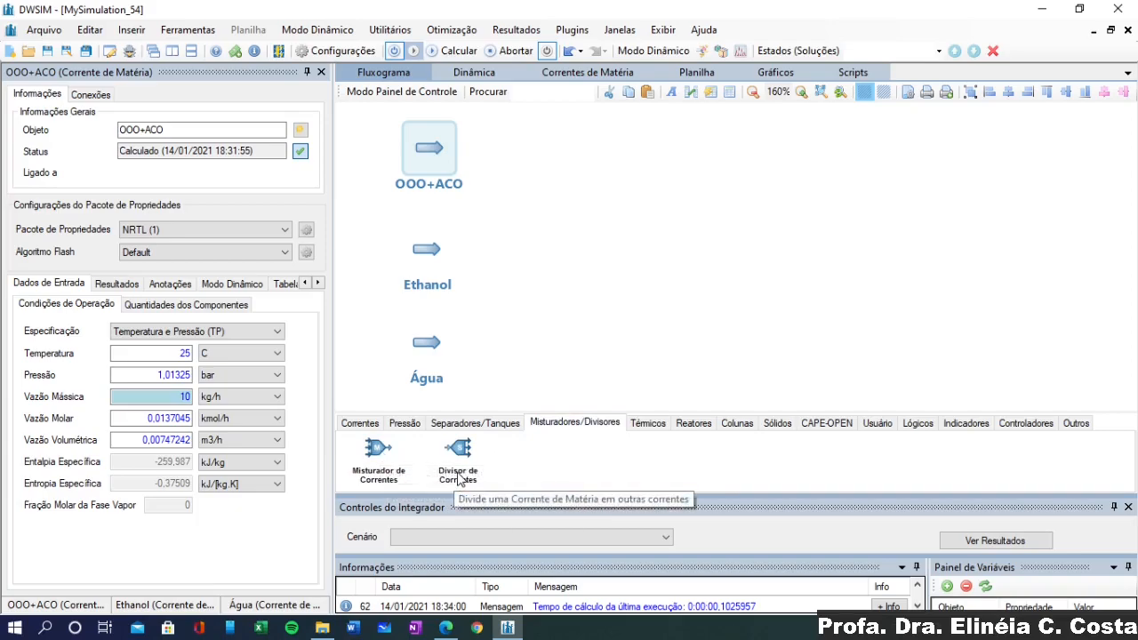
pyautogui.moveTo(374, 449); pyautogui.dragTo(508, 293)
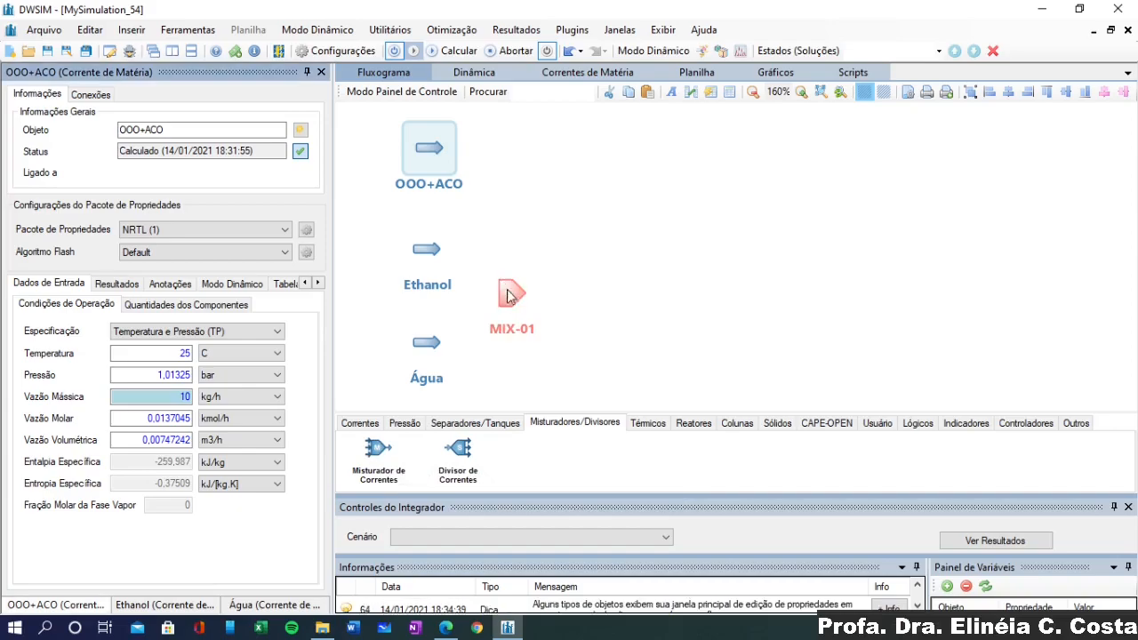
# Connect Ethanol to the mixer's inlet 1 (Corrente de Entrada 1) and Água to inlet 6 (Corrente de Entrada 6)
pyautogui.click(510, 308)
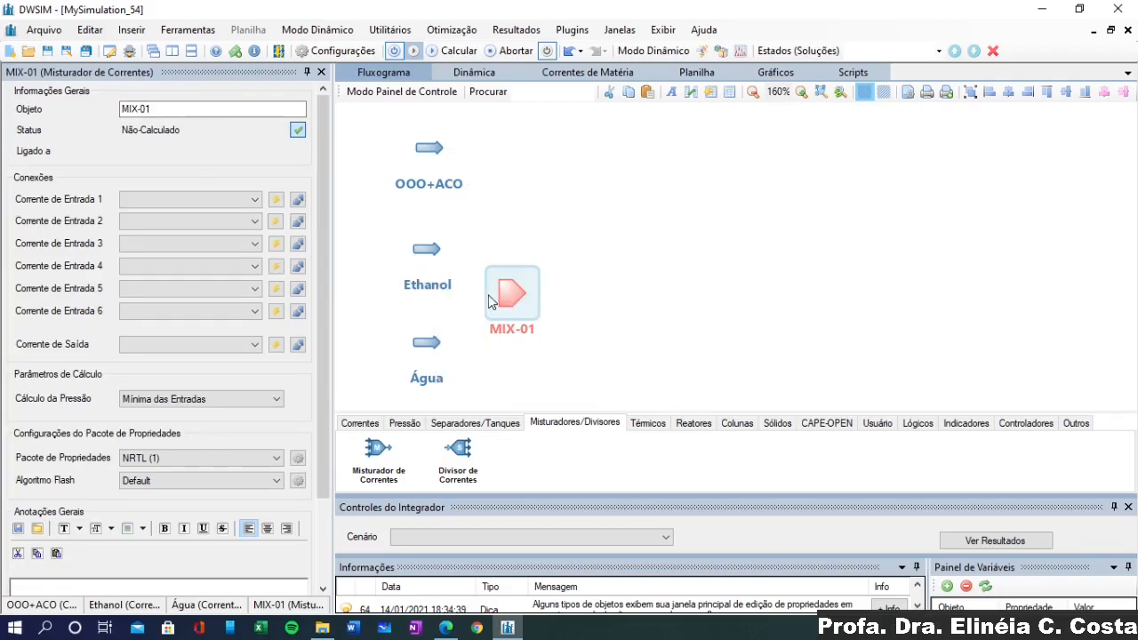
pyautogui.click(255, 203)
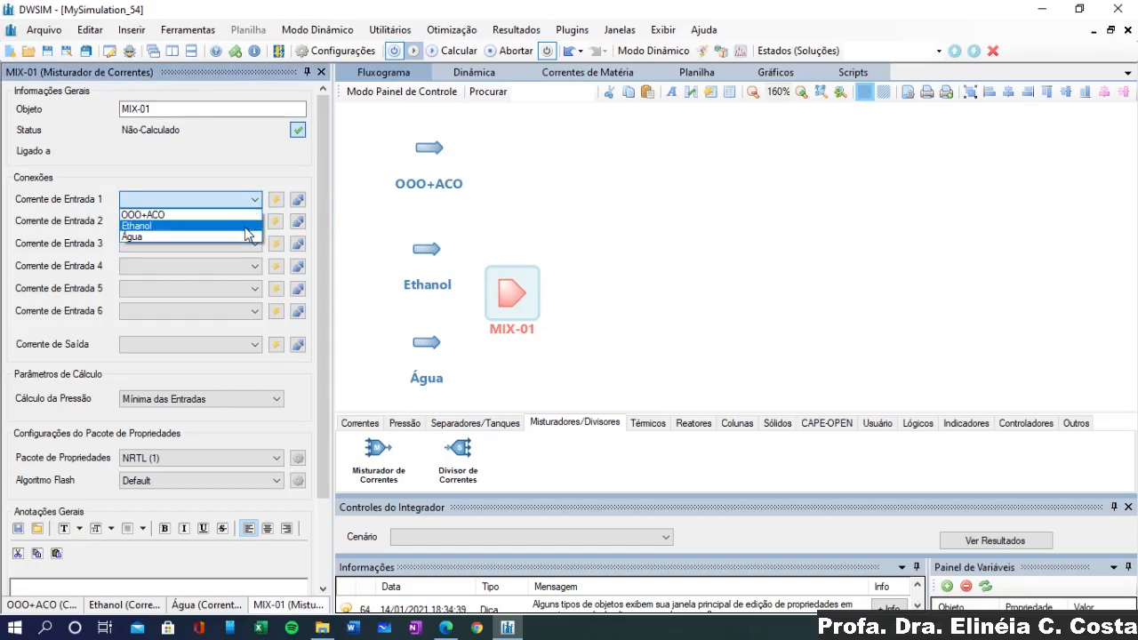
pyautogui.click(248, 234)
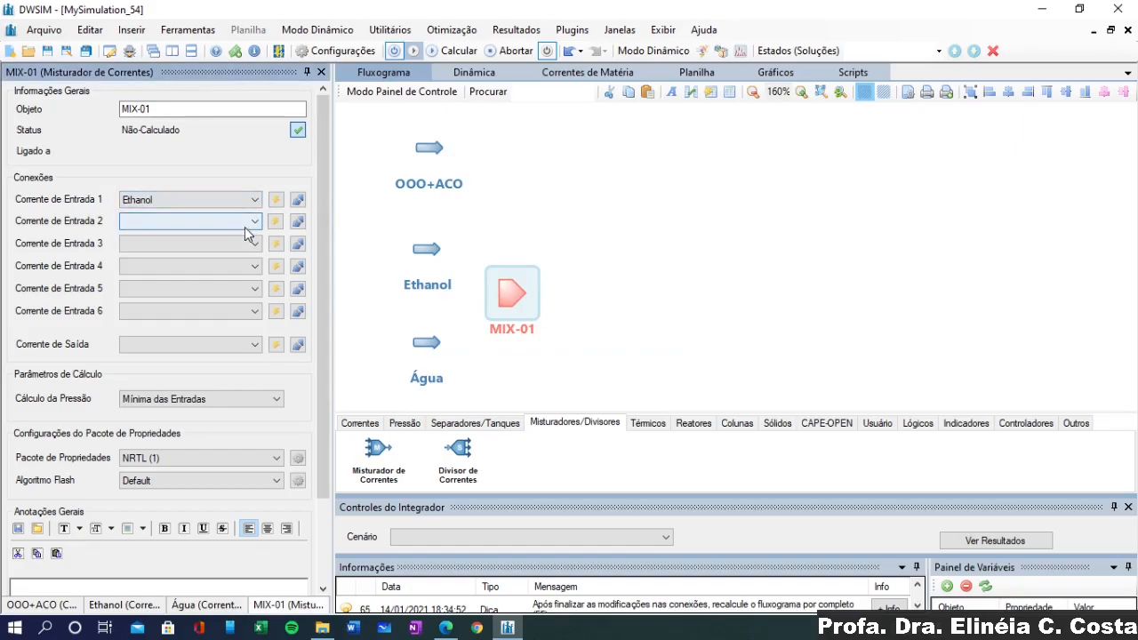
pyautogui.click(254, 313)
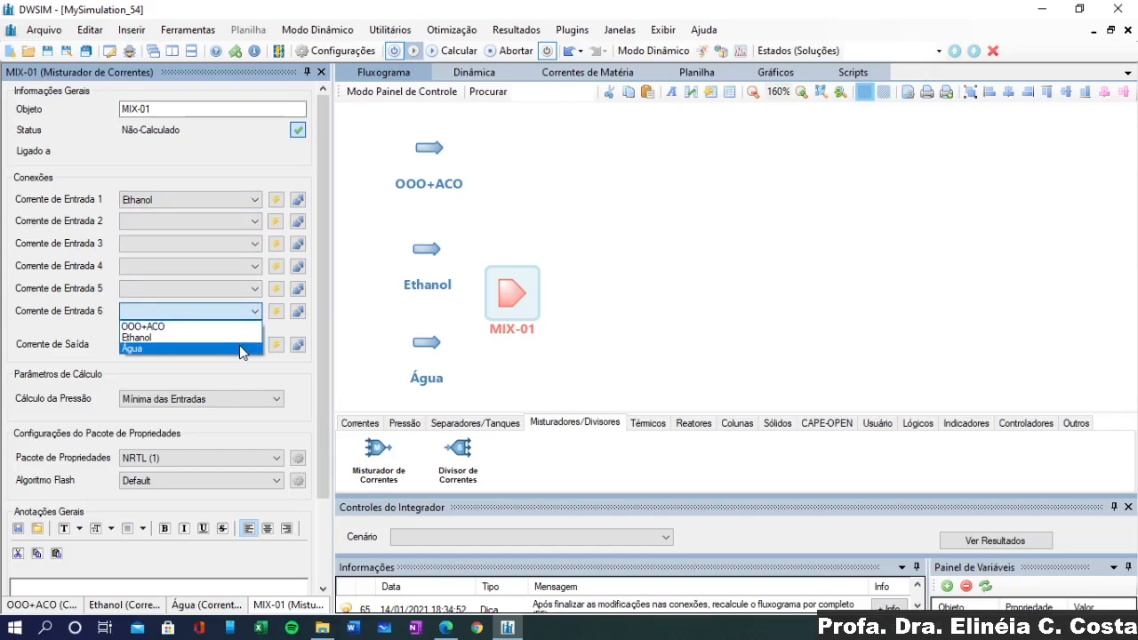
pyautogui.click(239, 345)
pyautogui.moveTo(396, 343)
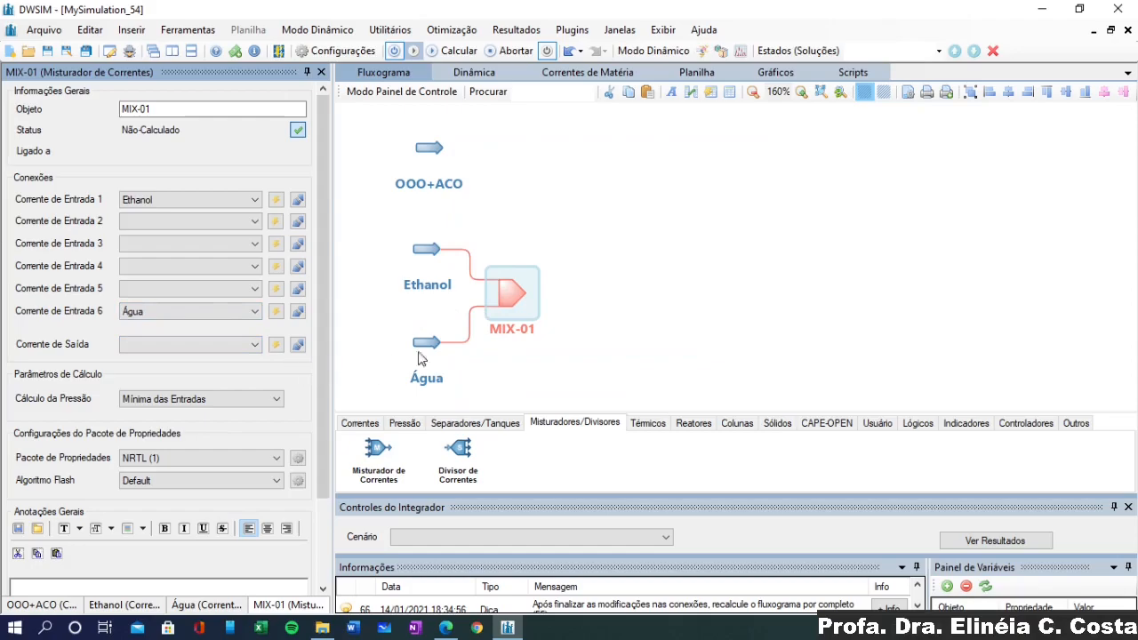
# Create a new outlet stream (Corrente de Saída) for mixer MIX-01 and position it above and to the right of the mixer
pyautogui.click(359, 424)
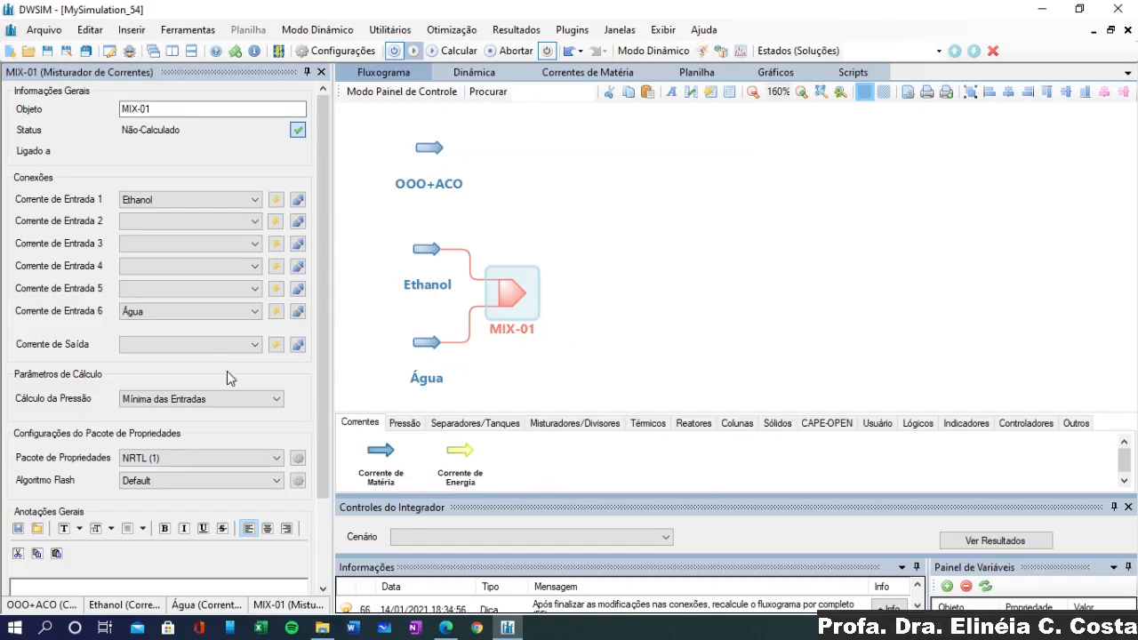
pyautogui.click(255, 347)
pyautogui.click(255, 348)
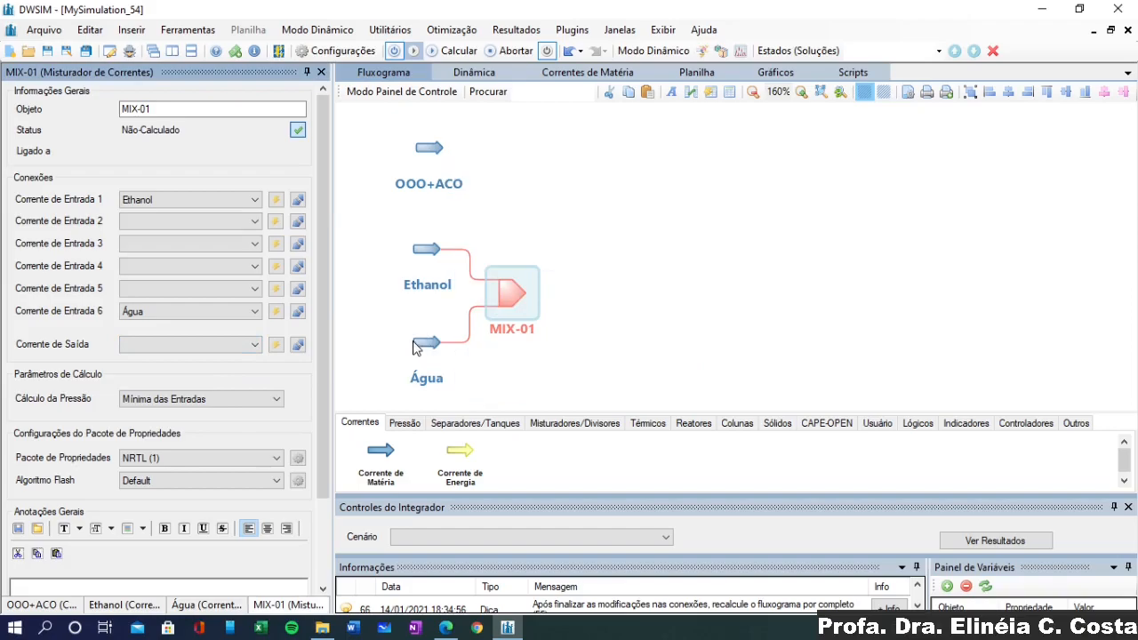
pyautogui.click(277, 346)
pyautogui.moveTo(579, 309)
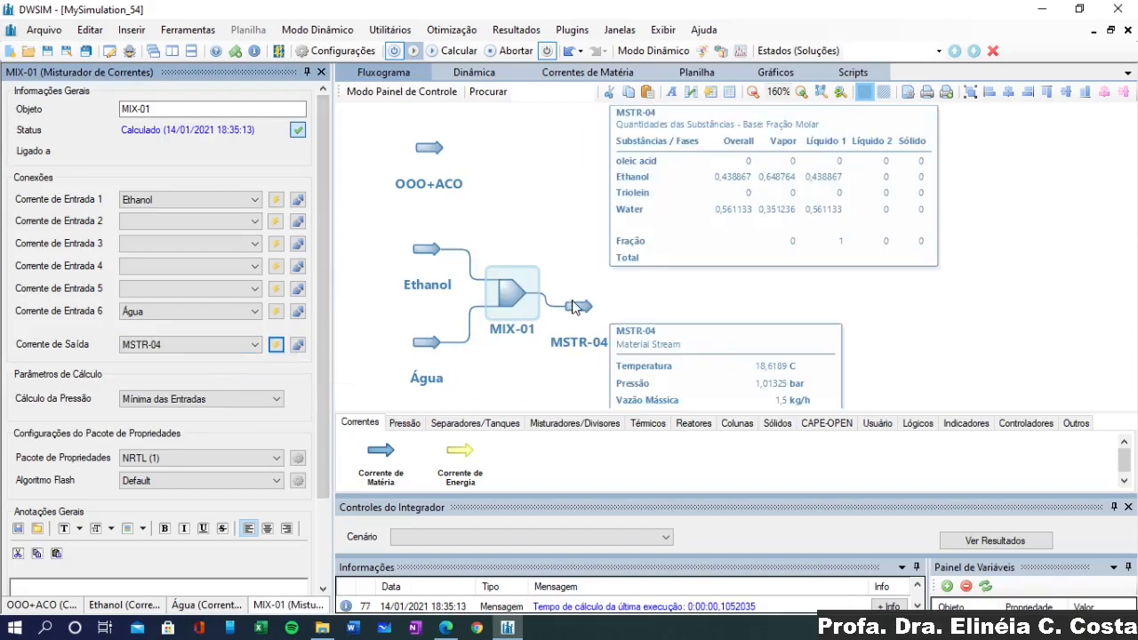
pyautogui.moveTo(580, 309); pyautogui.dragTo(621, 268)
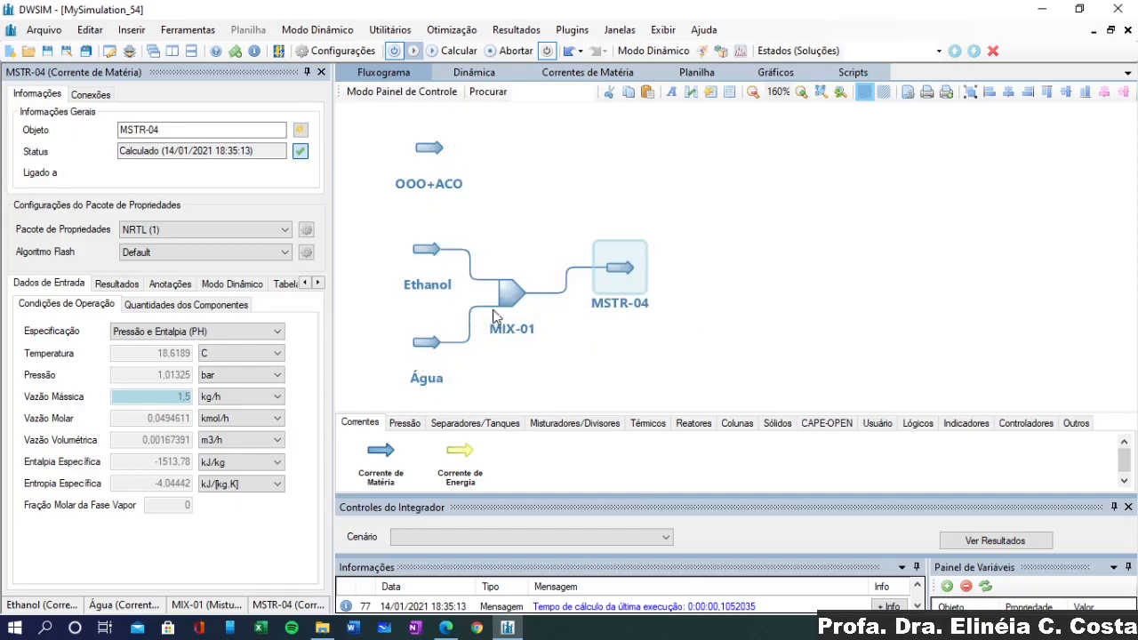
pyautogui.moveTo(617, 277)
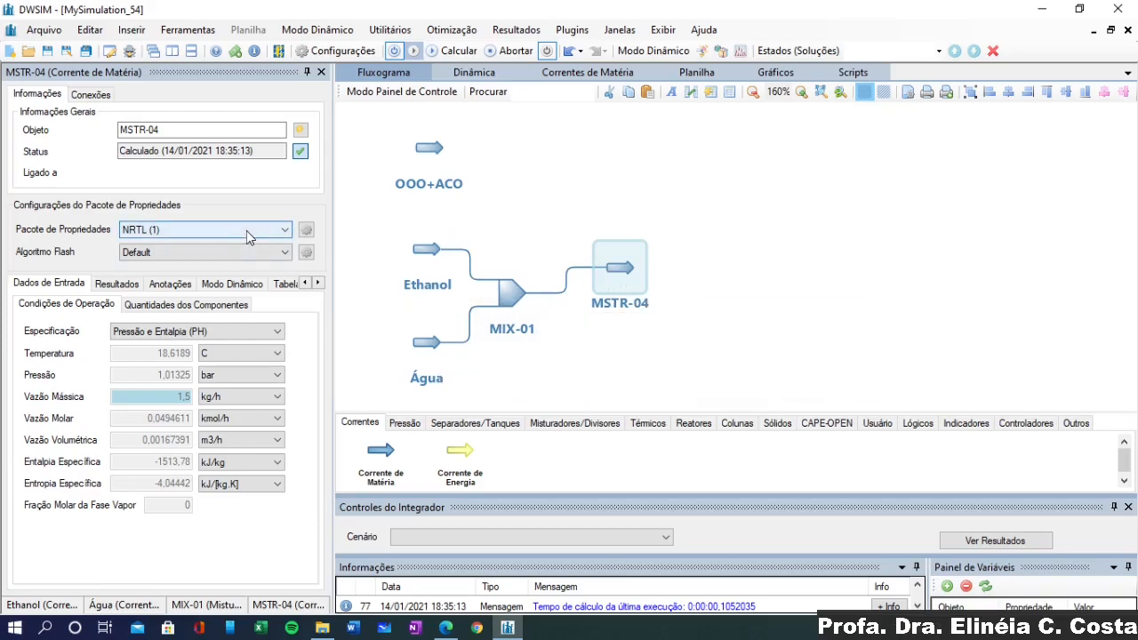
# Review the general flash algorithm settings of mixer MIX-01
pyautogui.click(503, 310)
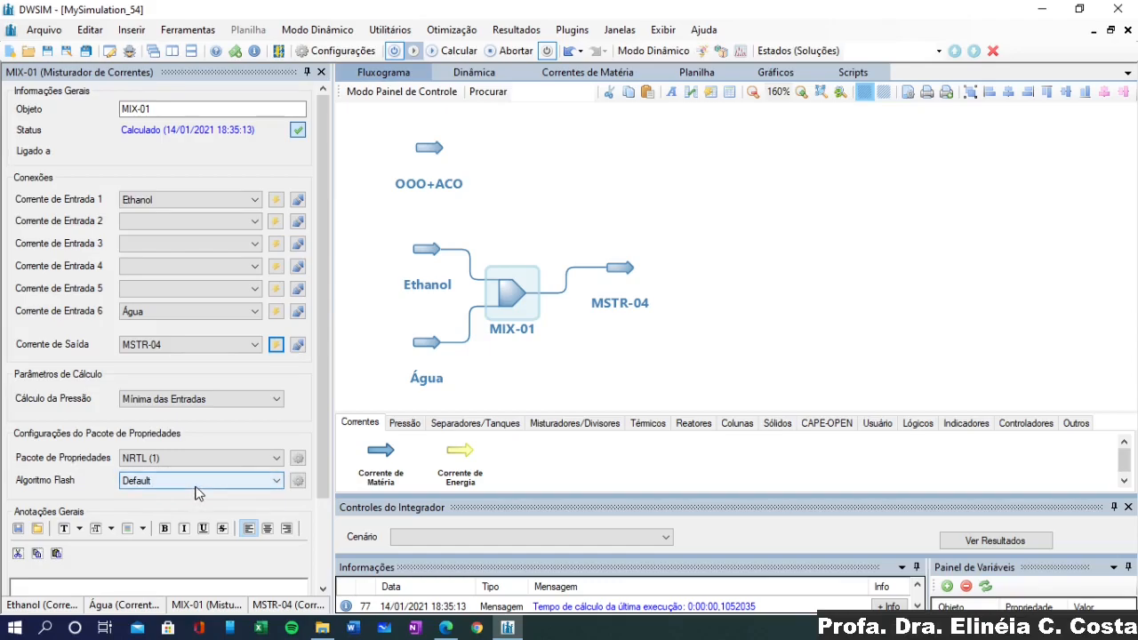
pyautogui.click(298, 481)
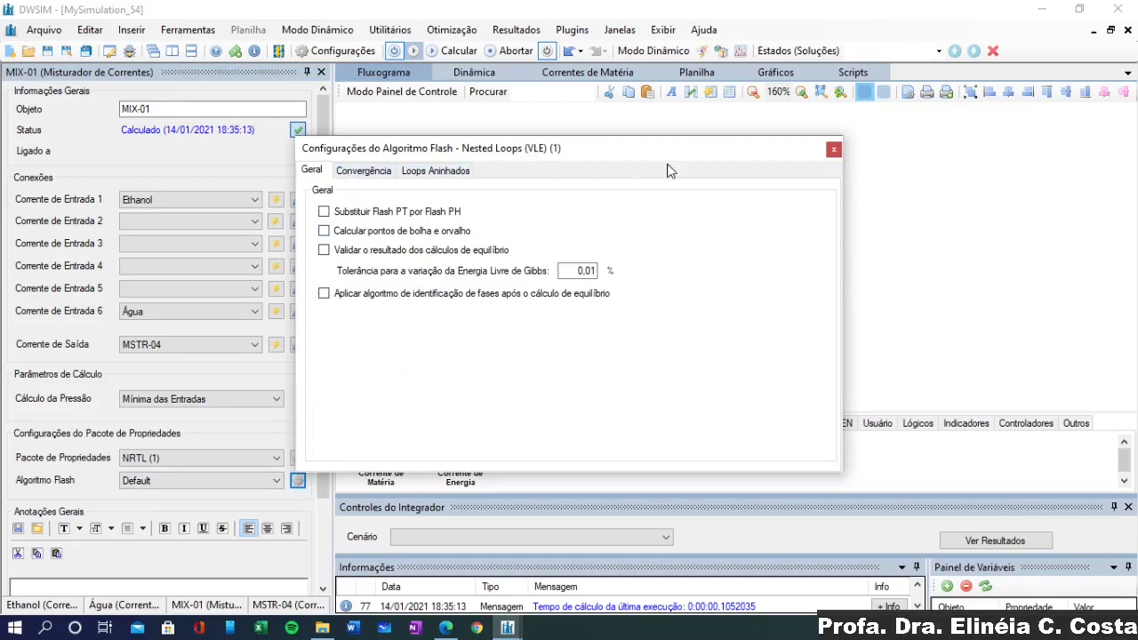
pyautogui.click(833, 149)
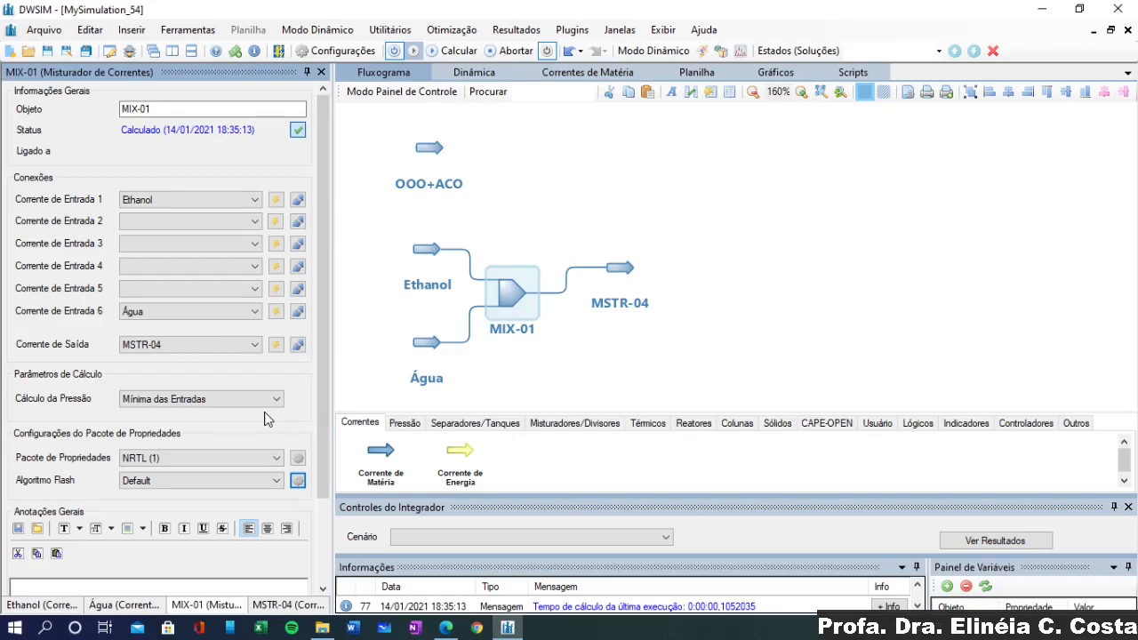
# Rename the mixer's outlet stream as Solvente
pyautogui.click(622, 269)
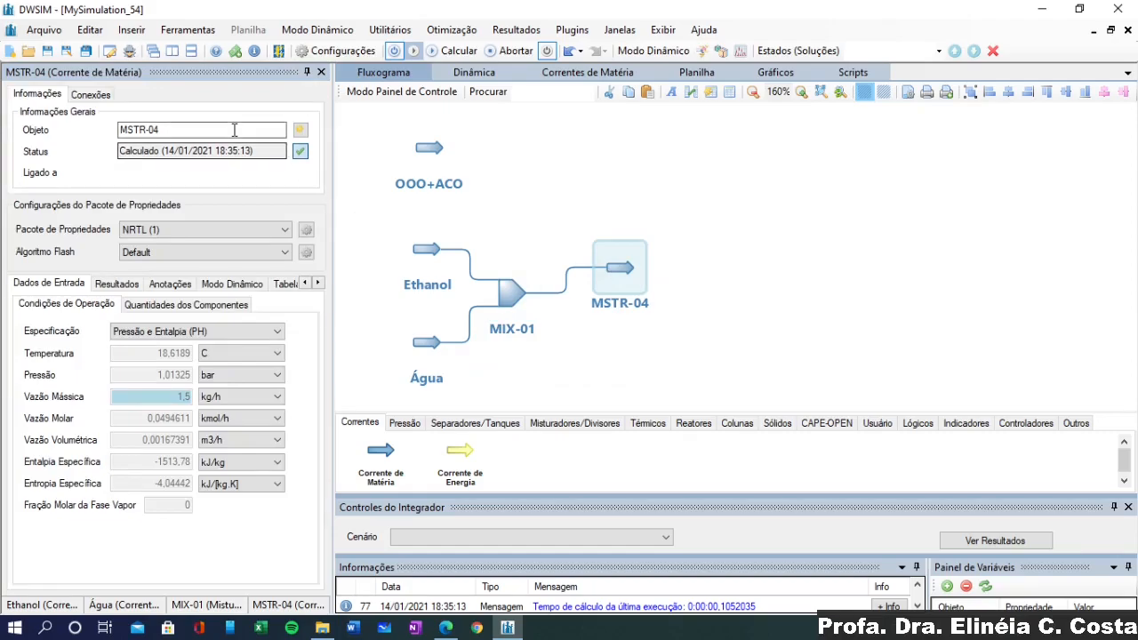
pyautogui.moveTo(233, 130); pyautogui.dragTo(71, 116)
pyautogui.write('Solvente')
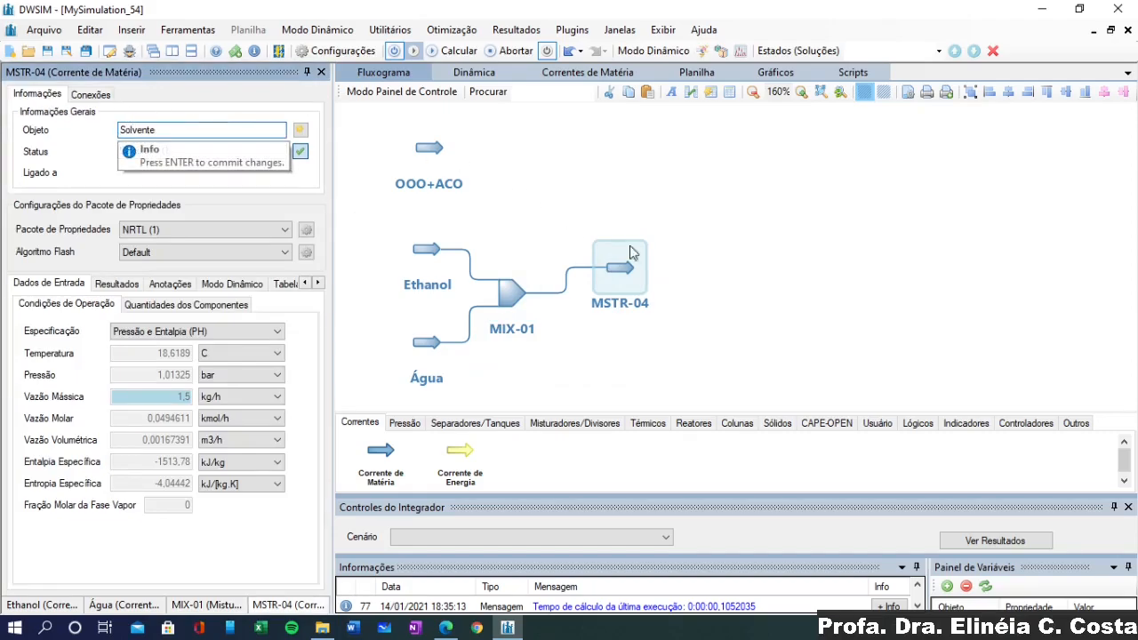
pyautogui.click(700, 276)
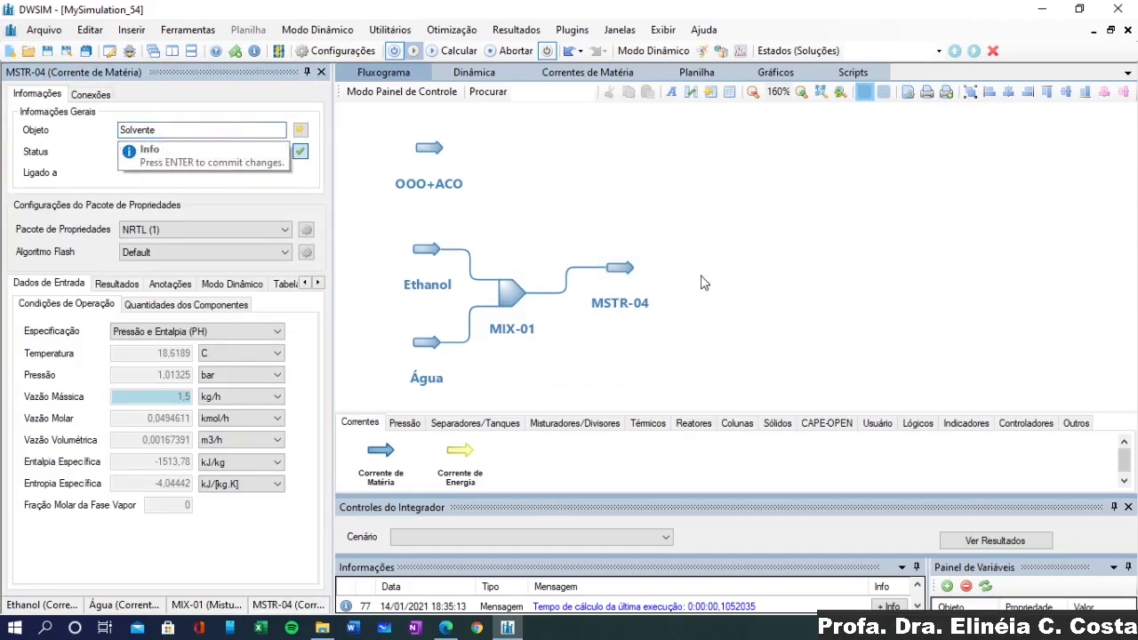
pyautogui.click(242, 130)
pyautogui.press('Return')
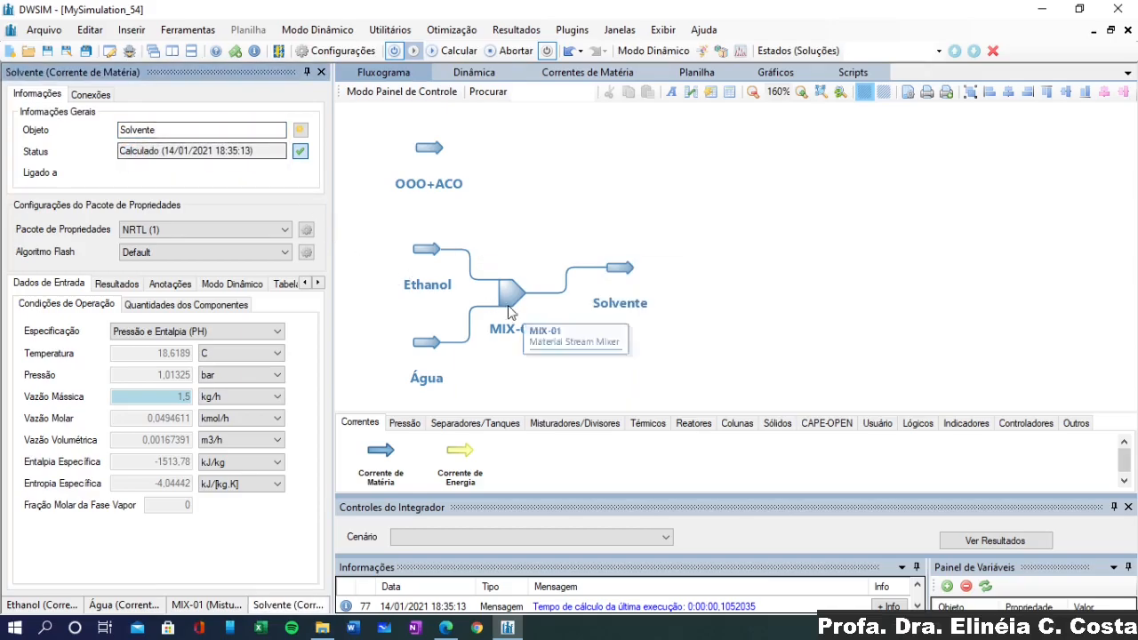
# Examine the Solvente stream's composition results in mass fractions (Frações Mássicas)
pyautogui.click(619, 275)
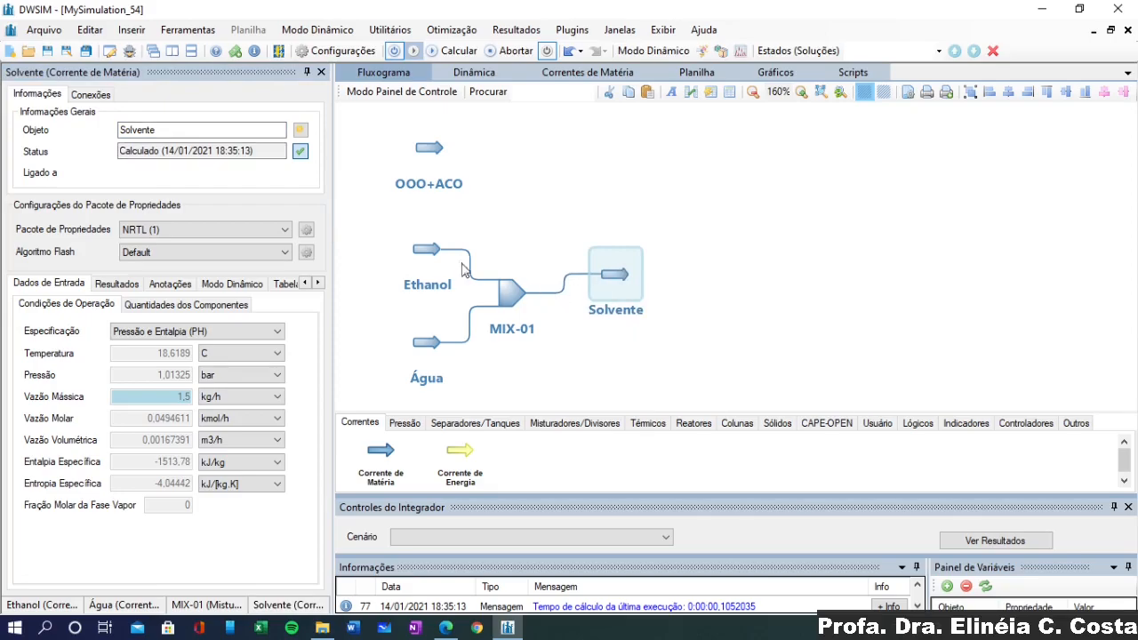
pyautogui.moveTo(432, 251)
pyautogui.moveTo(424, 349)
pyautogui.click(144, 307)
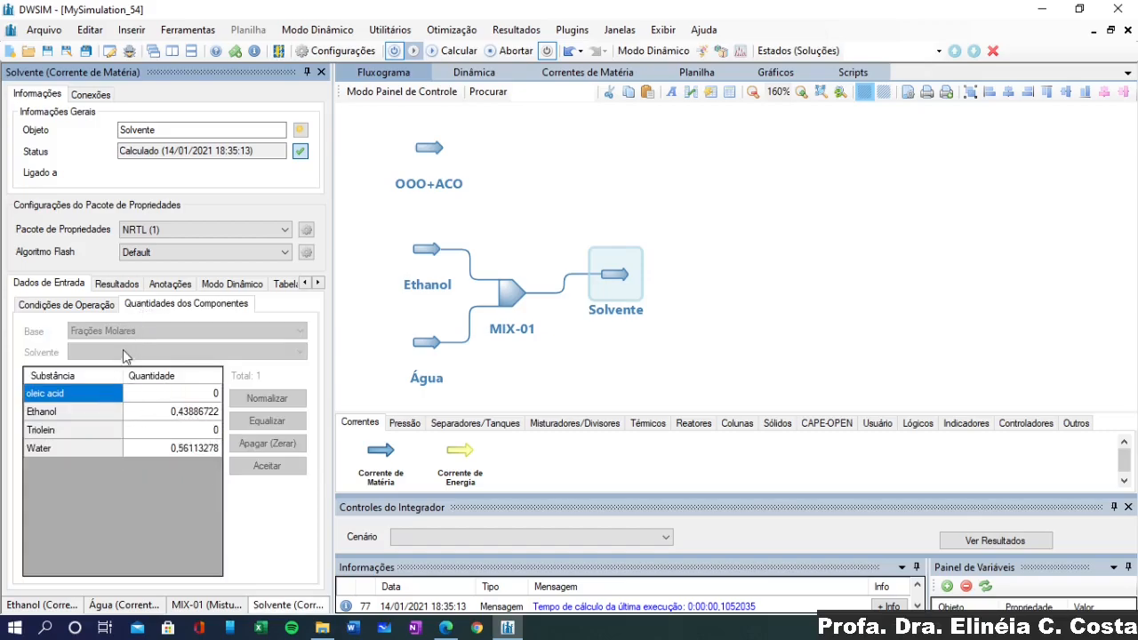
pyautogui.click(104, 292)
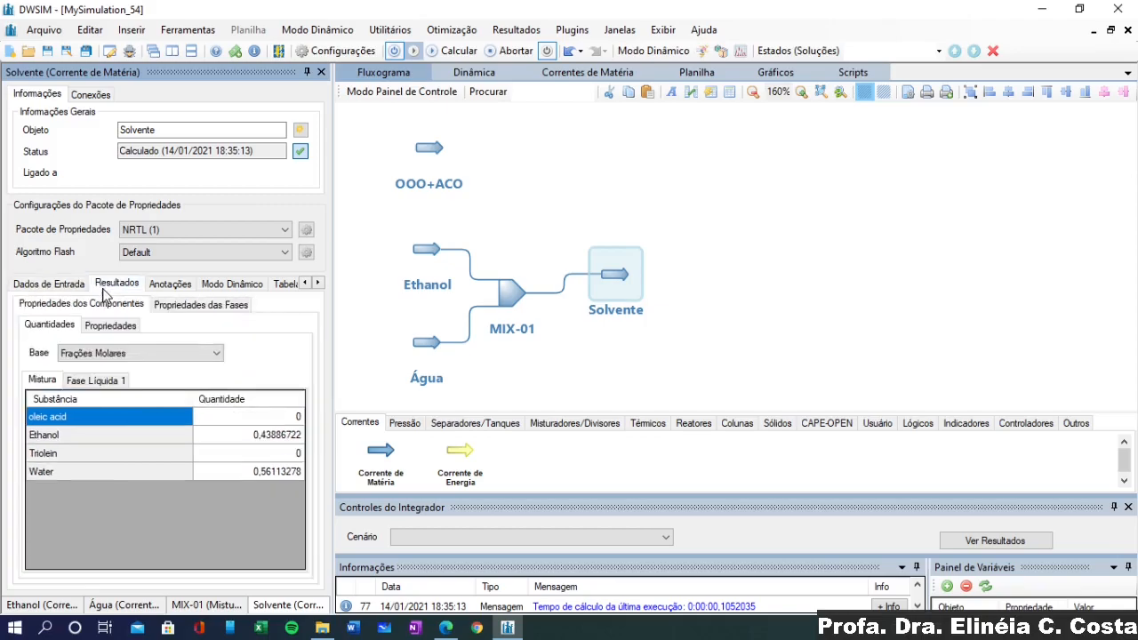
pyautogui.click(126, 356)
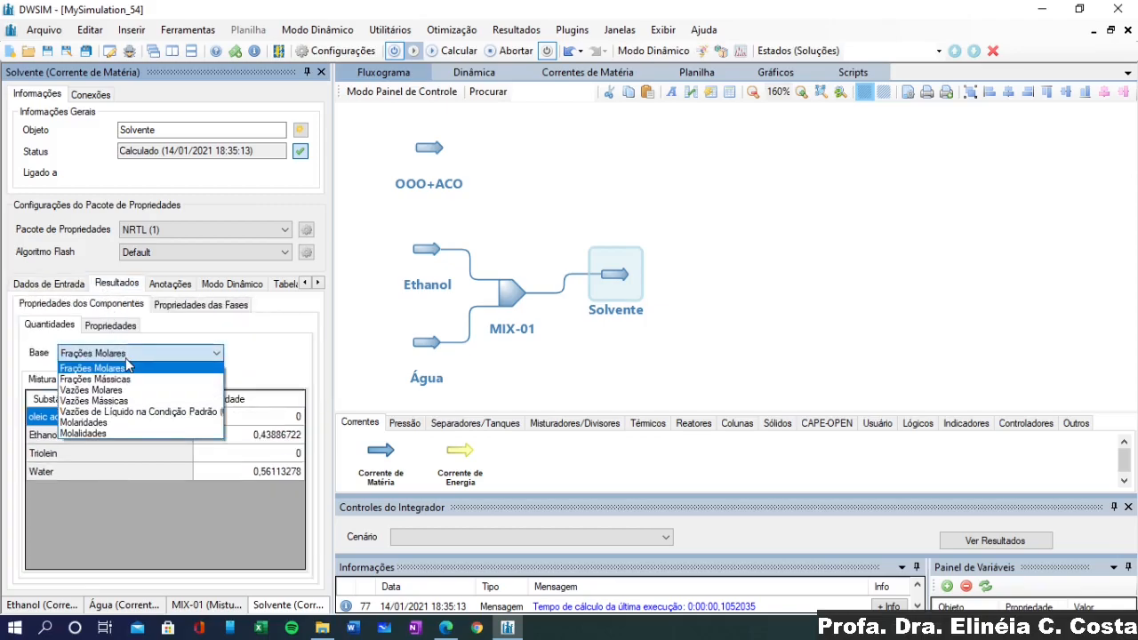
pyautogui.click(126, 380)
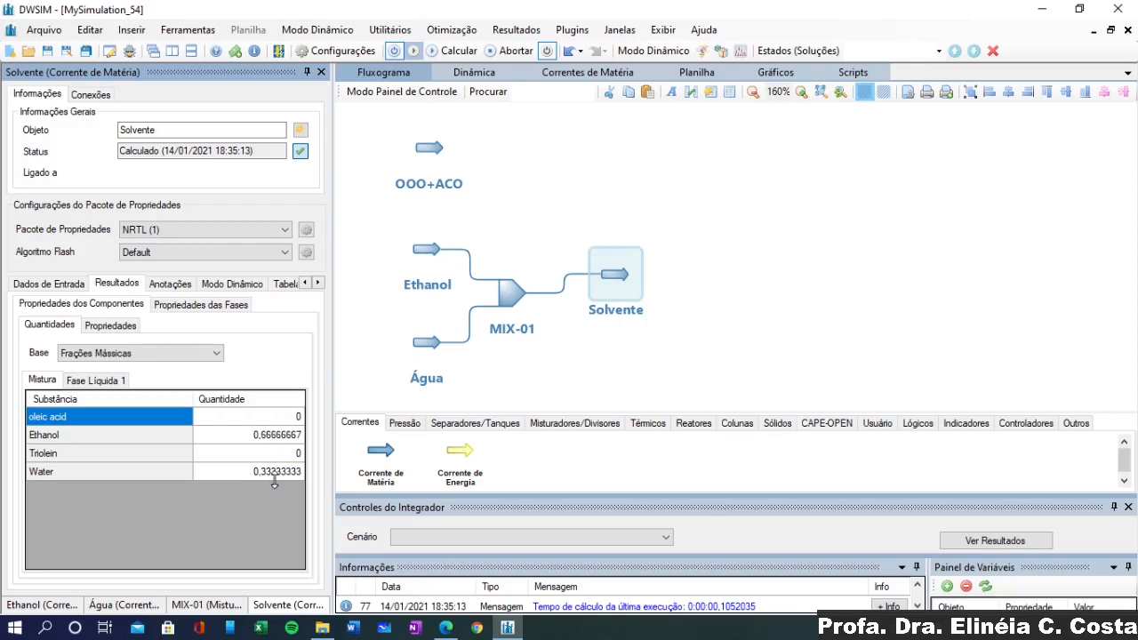
# Place an absorption column (Coluna de Absorção) to the right of Solvente and set its operating mode to Extratora Líquido-Líquido
pyautogui.moveTo(619, 277); pyautogui.dragTo(601, 263)
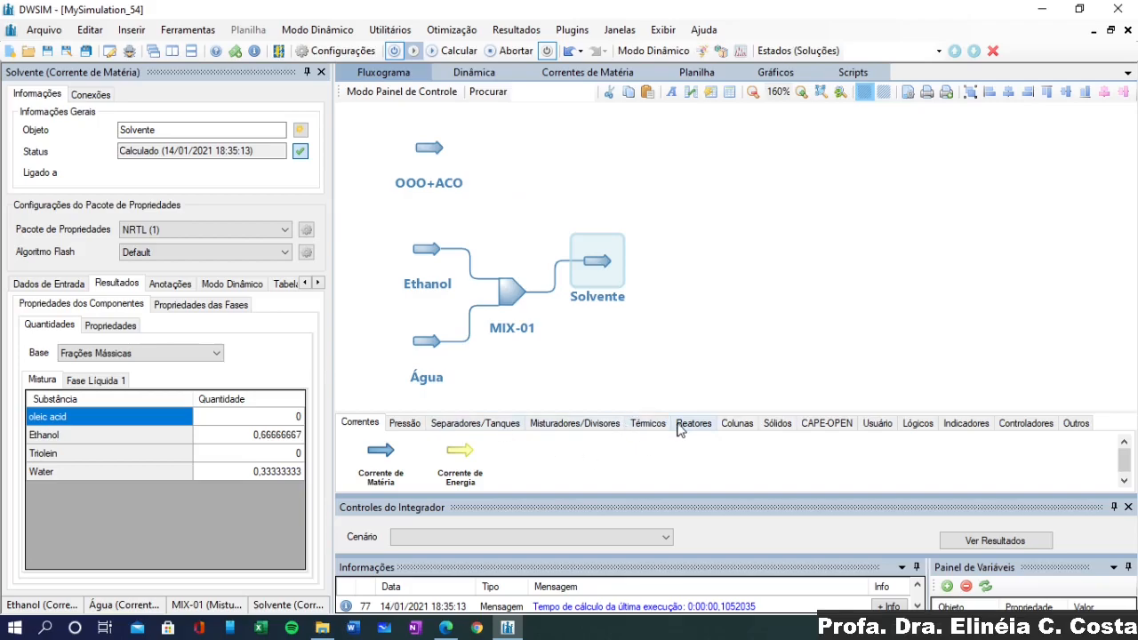
pyautogui.click(731, 426)
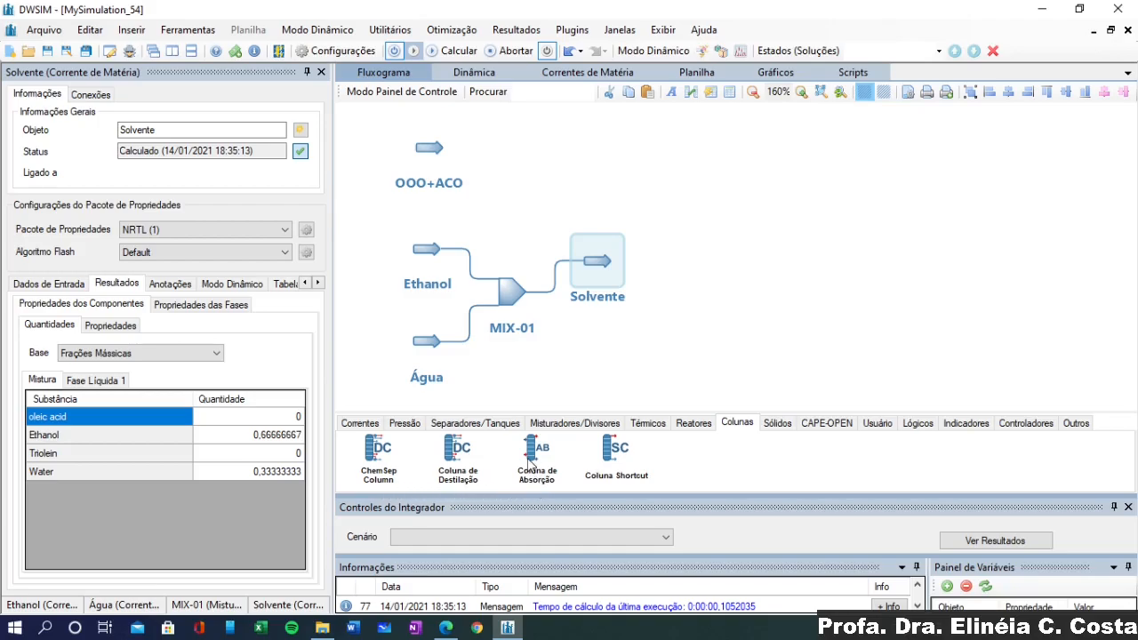
pyautogui.moveTo(537, 481); pyautogui.dragTo(722, 239)
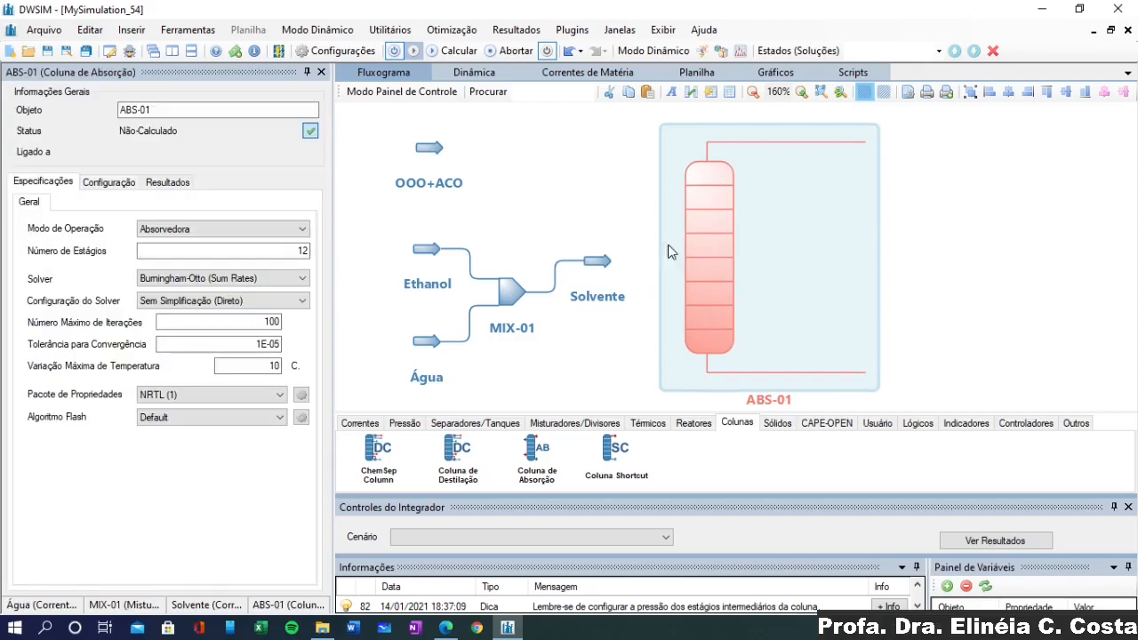
pyautogui.click(193, 231)
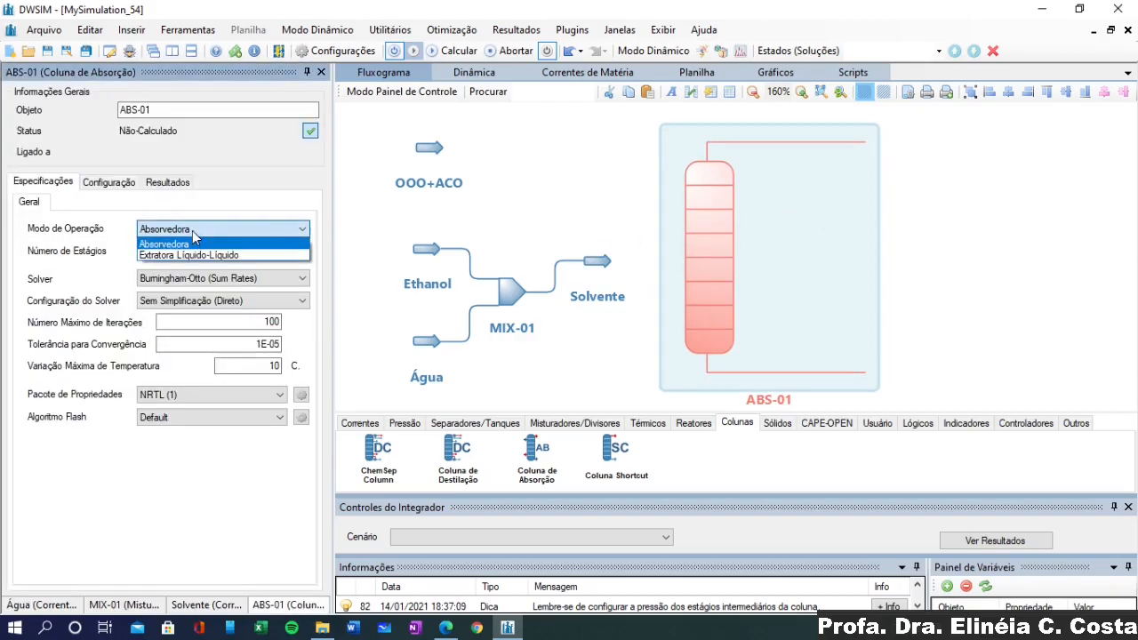
pyautogui.click(193, 254)
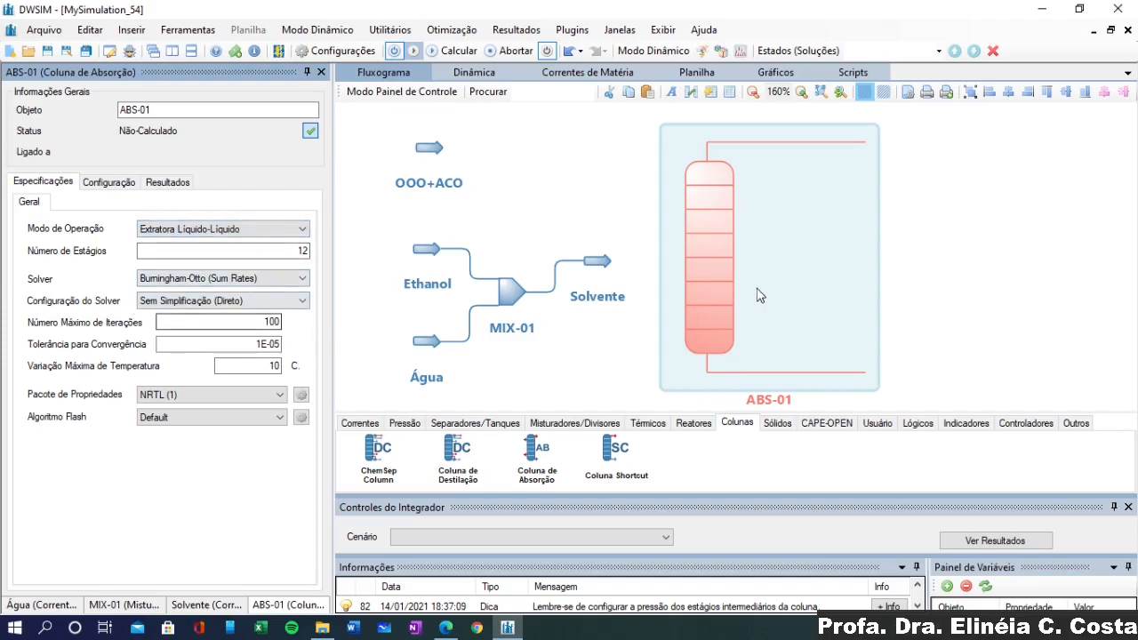
pyautogui.moveTo(754, 286); pyautogui.dragTo(752, 285)
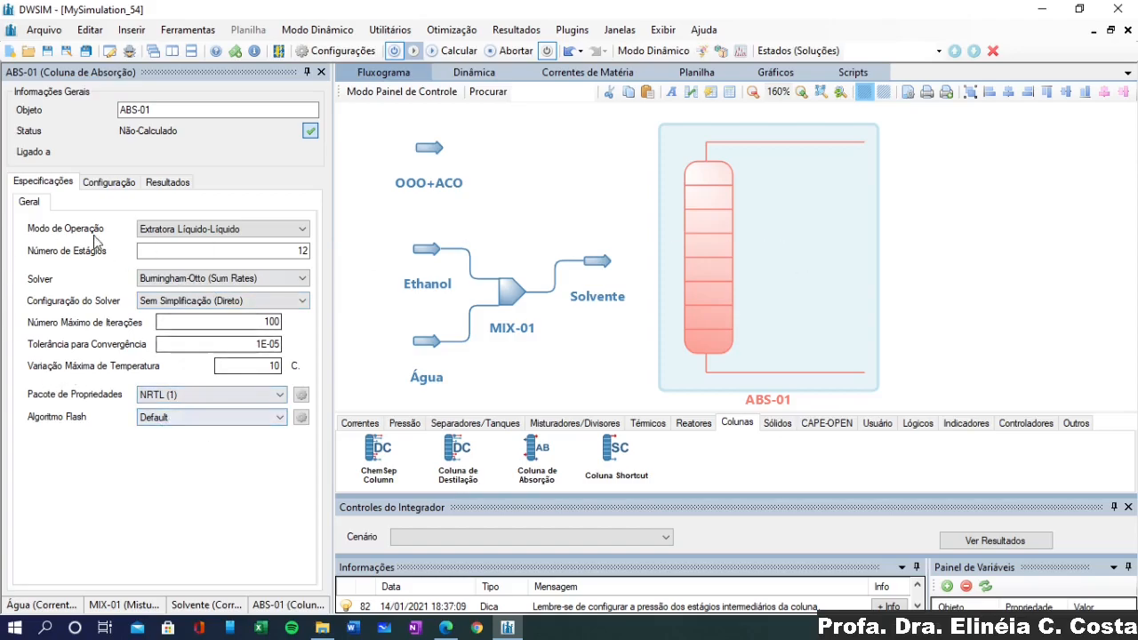
# Set the column's maximum number of iterations (Número Máximo de Iterações) to 1000
pyautogui.click(108, 184)
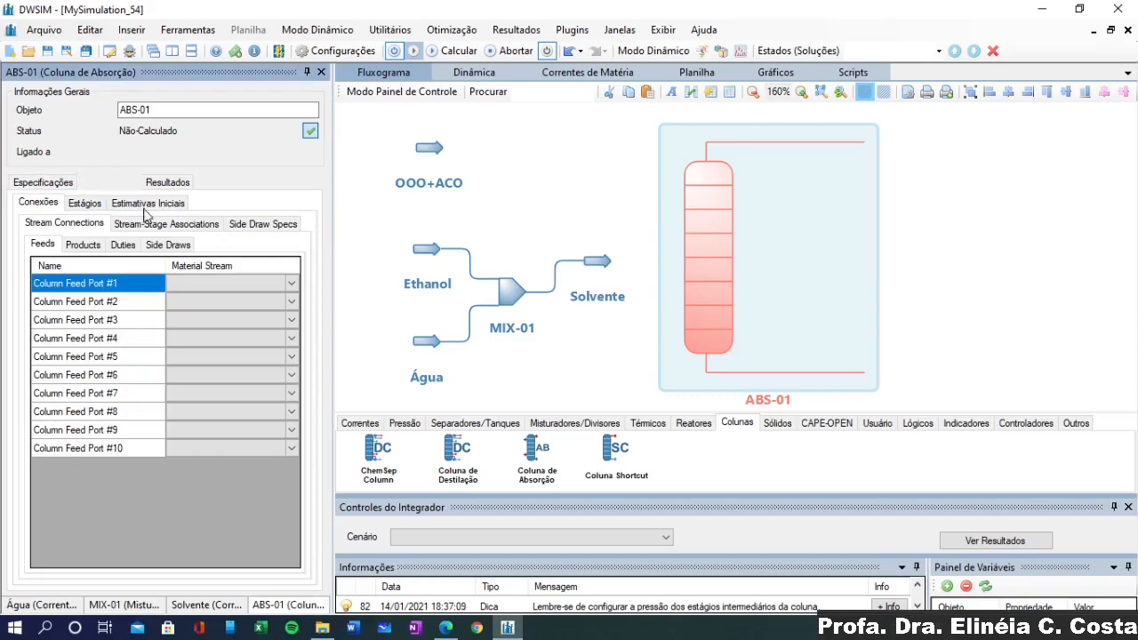
pyautogui.click(69, 187)
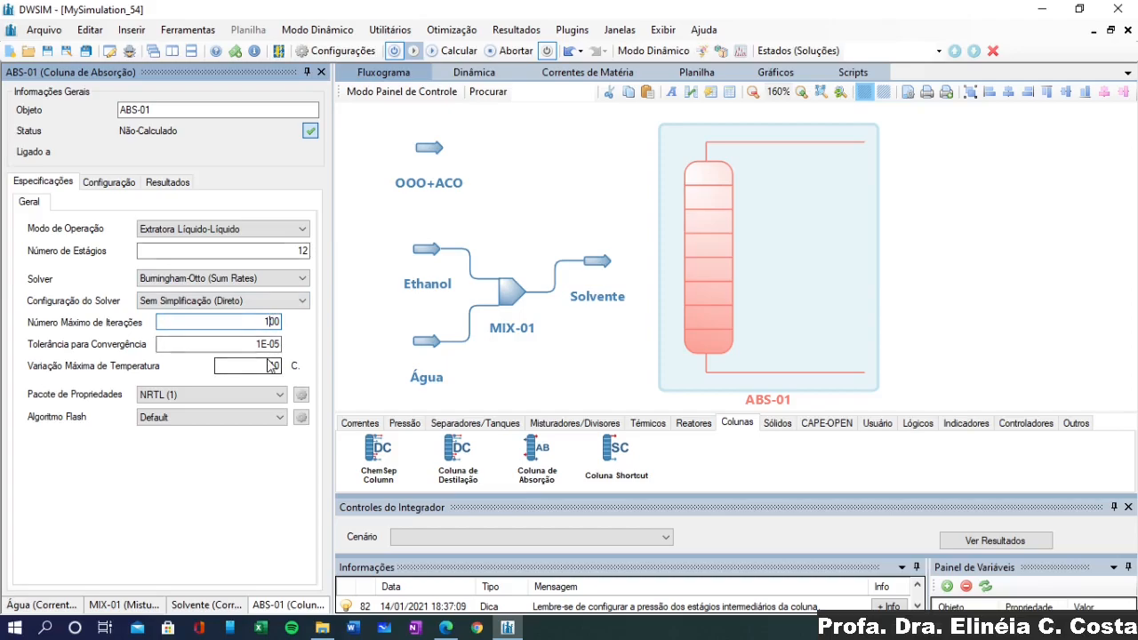
pyautogui.write('0')
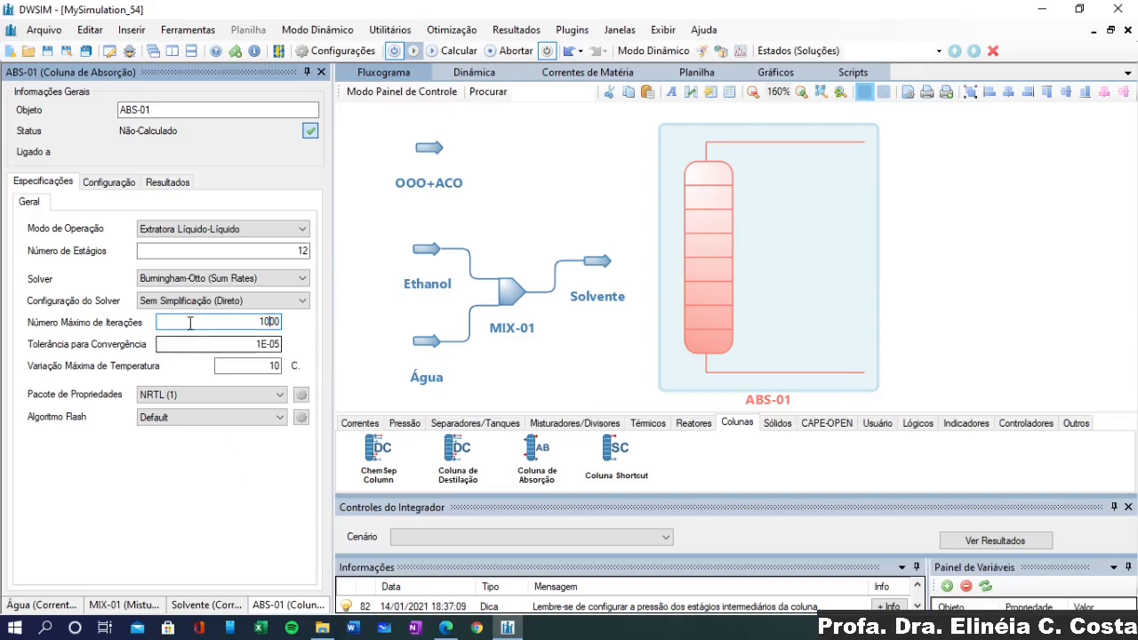
# Connect OOO+ACO to Column Feed Port #1 and Solvente to Column Feed Port #10
pyautogui.click(100, 189)
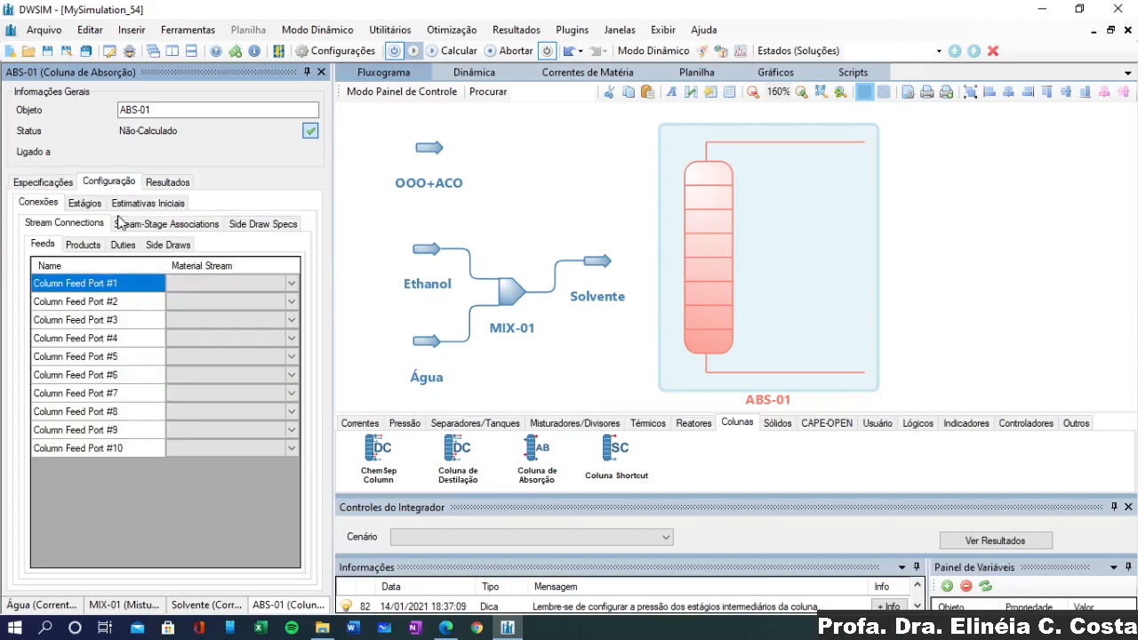
pyautogui.click(292, 286)
pyautogui.click(293, 286)
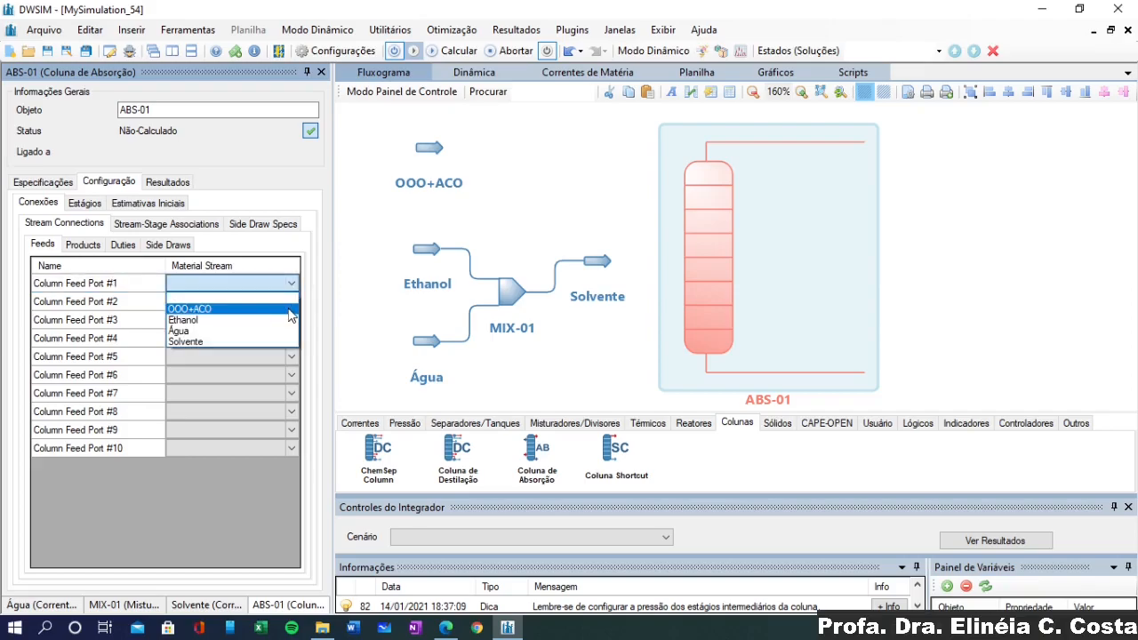
pyautogui.click(288, 309)
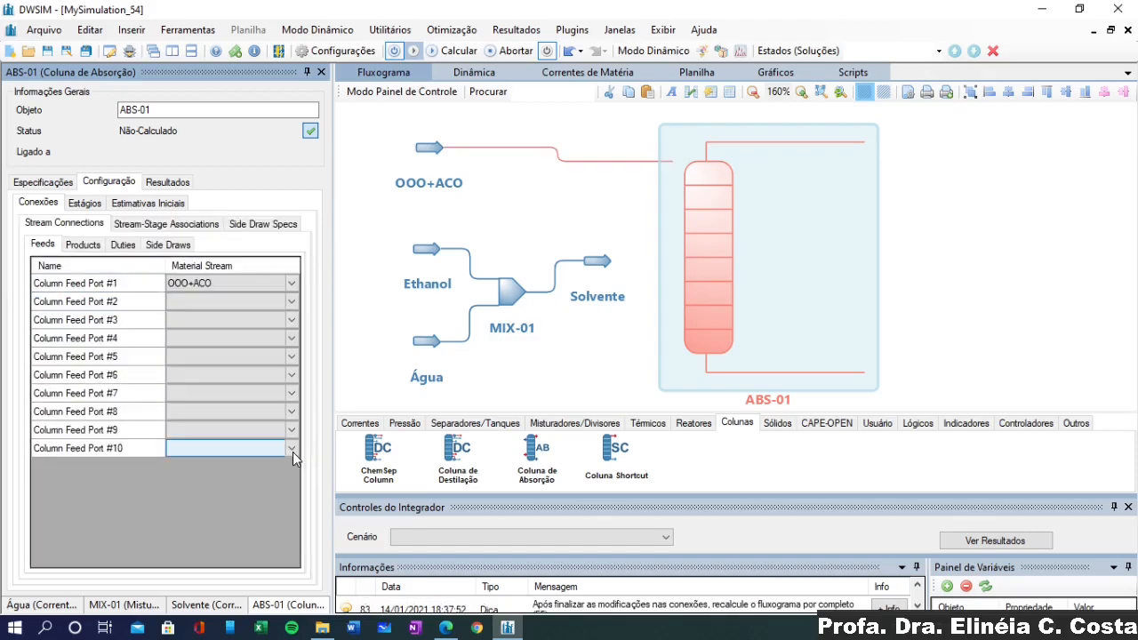
pyautogui.click(292, 450)
pyautogui.click(253, 506)
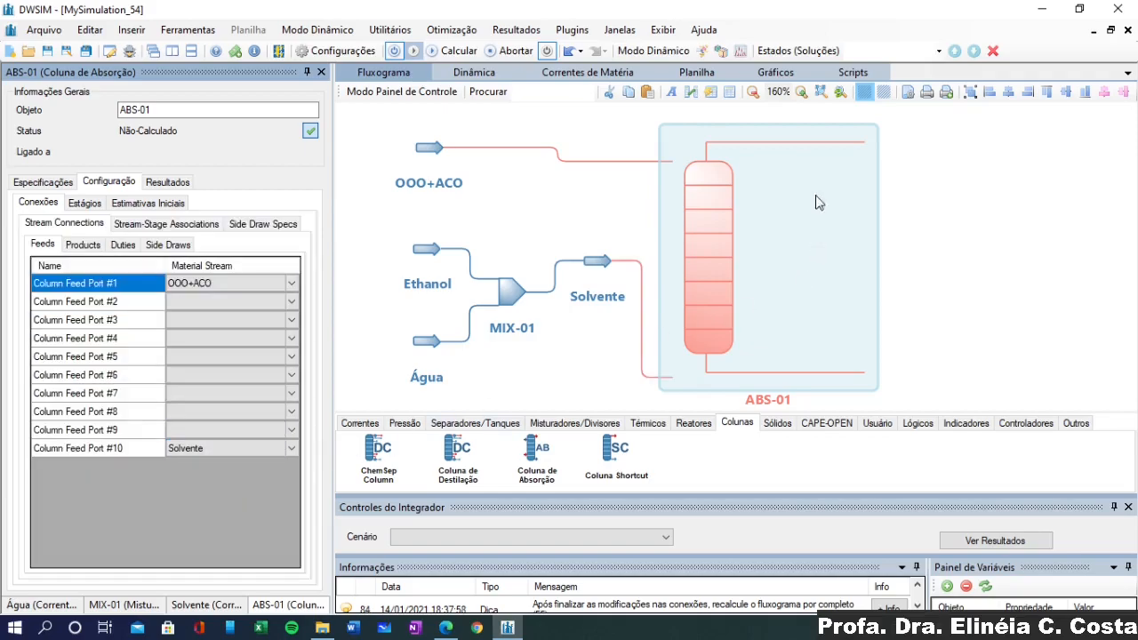
# Add two material streams to the right of the column, one beside its top outlet and one beside its bottom outlet
pyautogui.click(41, 182)
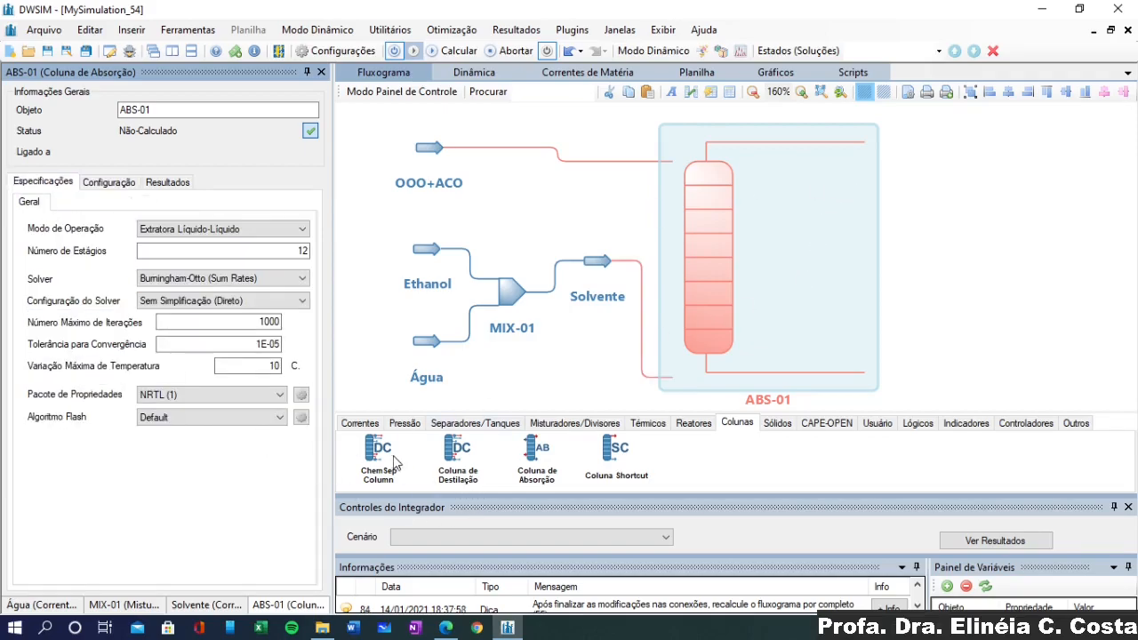
pyautogui.click(360, 424)
pyautogui.moveTo(383, 464); pyautogui.dragTo(905, 128)
pyautogui.moveTo(381, 450); pyautogui.dragTo(919, 364)
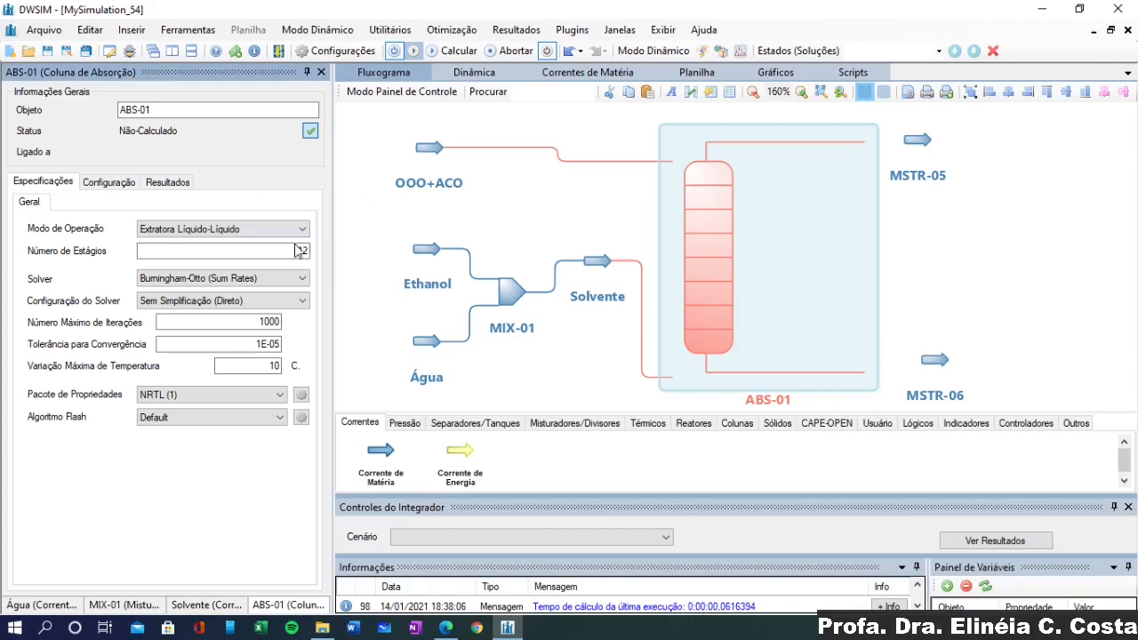
# Connect MSTR-05 as the column's Top Product and MSTR-06 as its Bottoms Product
pyautogui.click(108, 182)
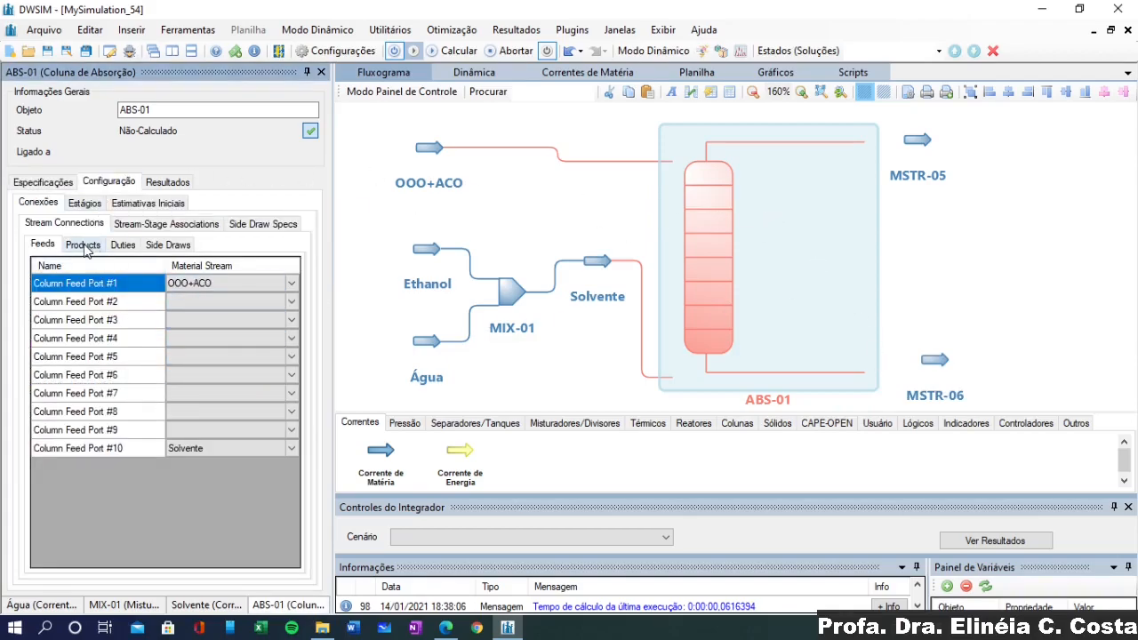
pyautogui.click(85, 248)
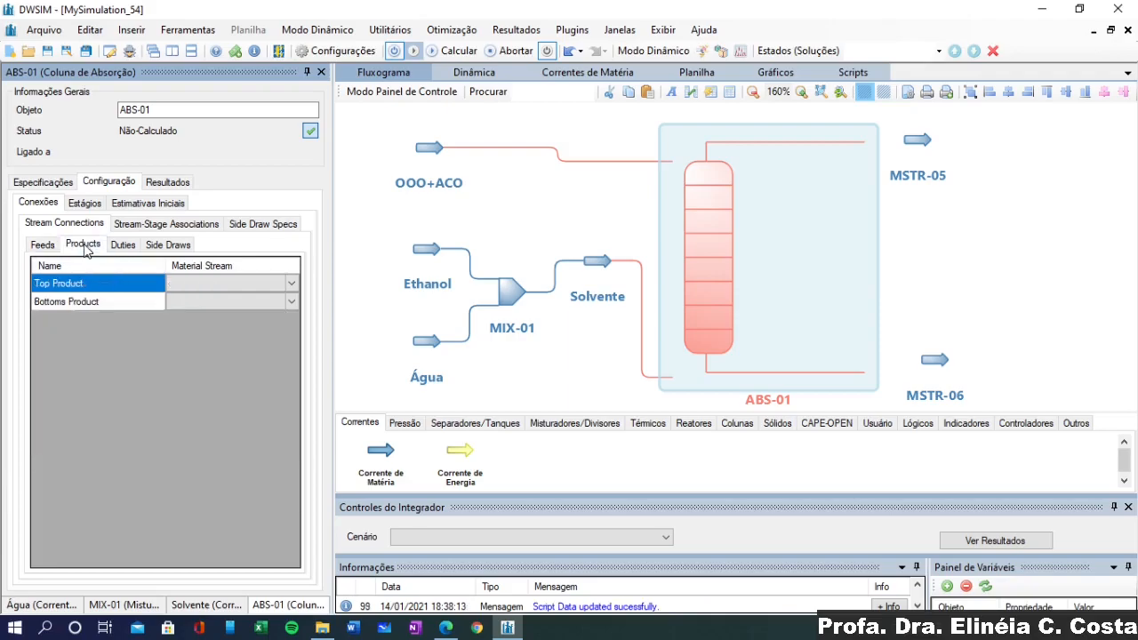
pyautogui.click(295, 285)
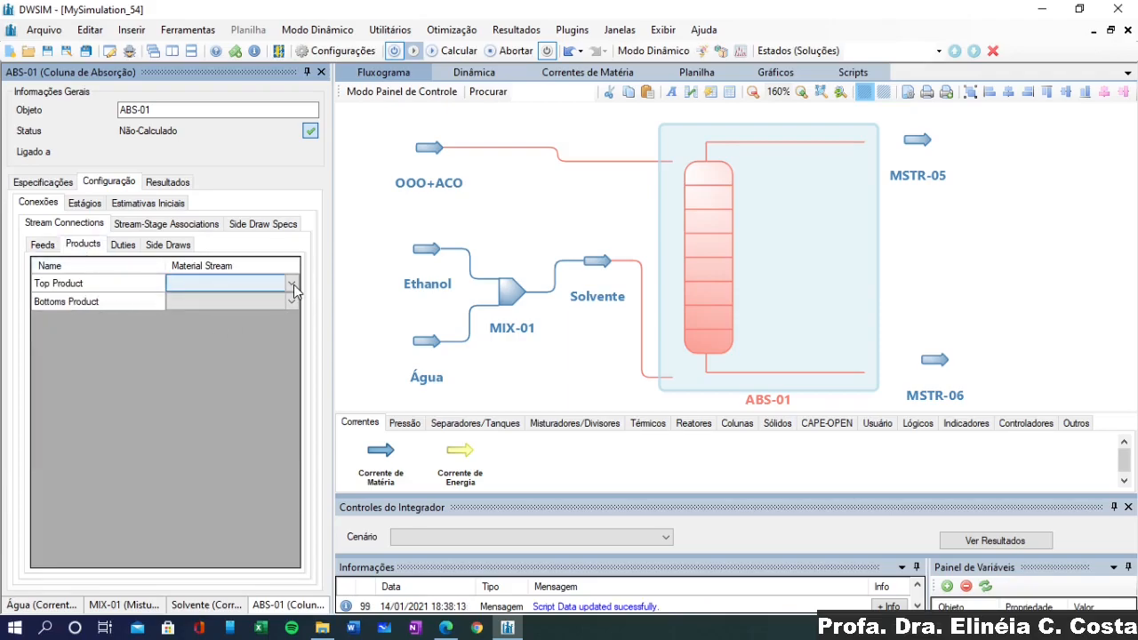
pyautogui.click(294, 285)
pyautogui.click(284, 351)
pyautogui.click(295, 302)
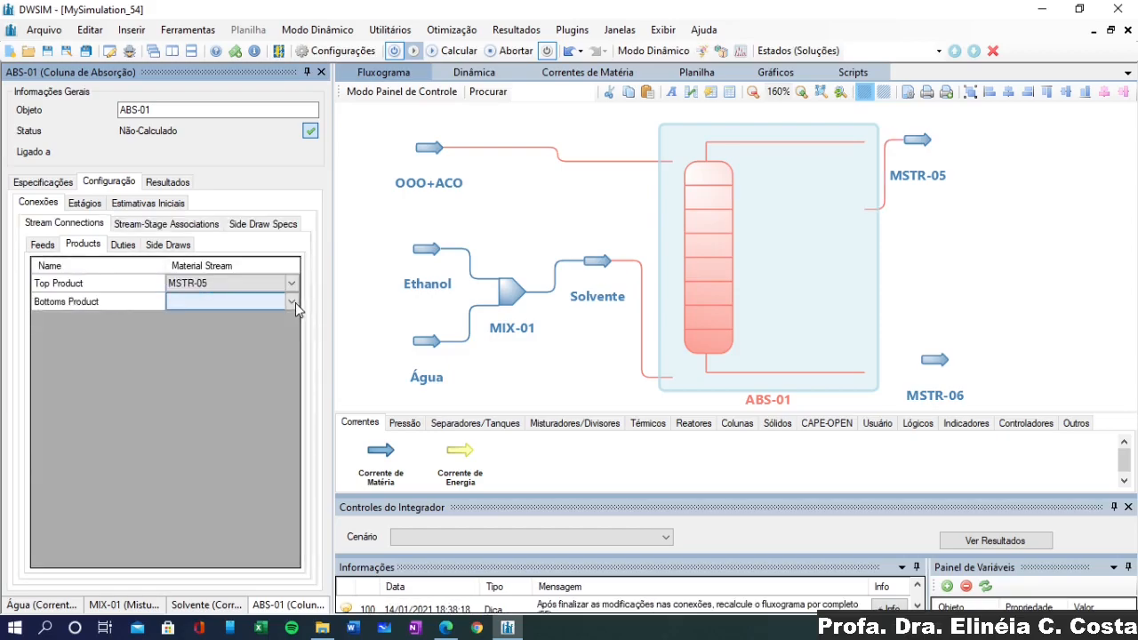
pyautogui.click(294, 303)
pyautogui.click(253, 381)
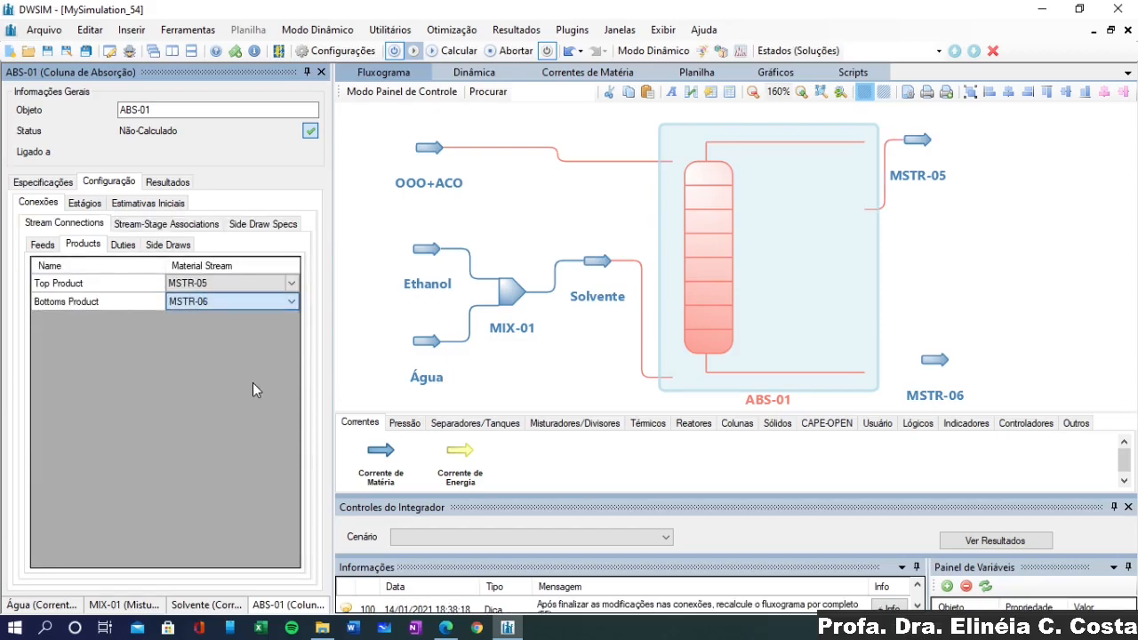
pyautogui.click(259, 284)
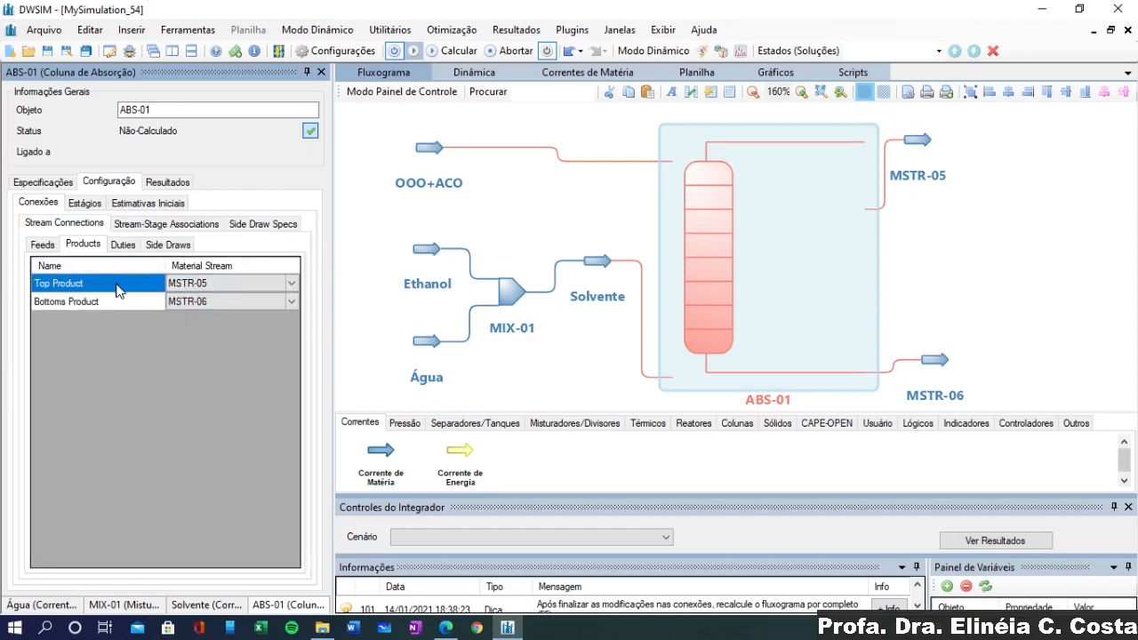
# Assign the OOO+ACO feed to Estágio0 and the Solvente feed to Estágio11 in the column's stream-stage associations
pyautogui.click(177, 230)
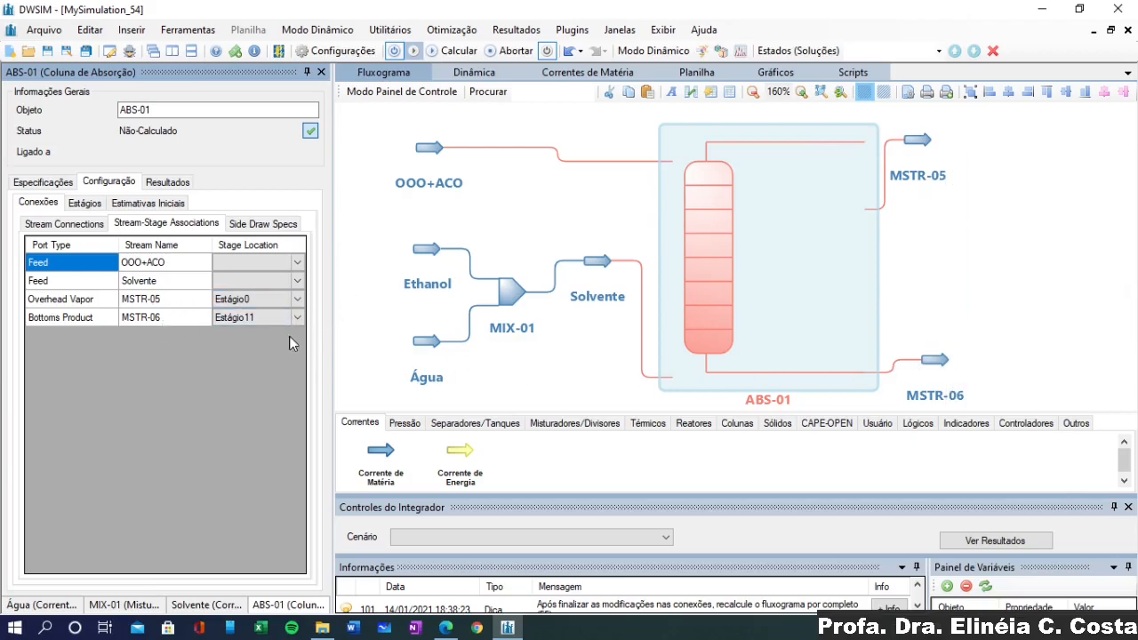
pyautogui.click(297, 263)
pyautogui.click(298, 263)
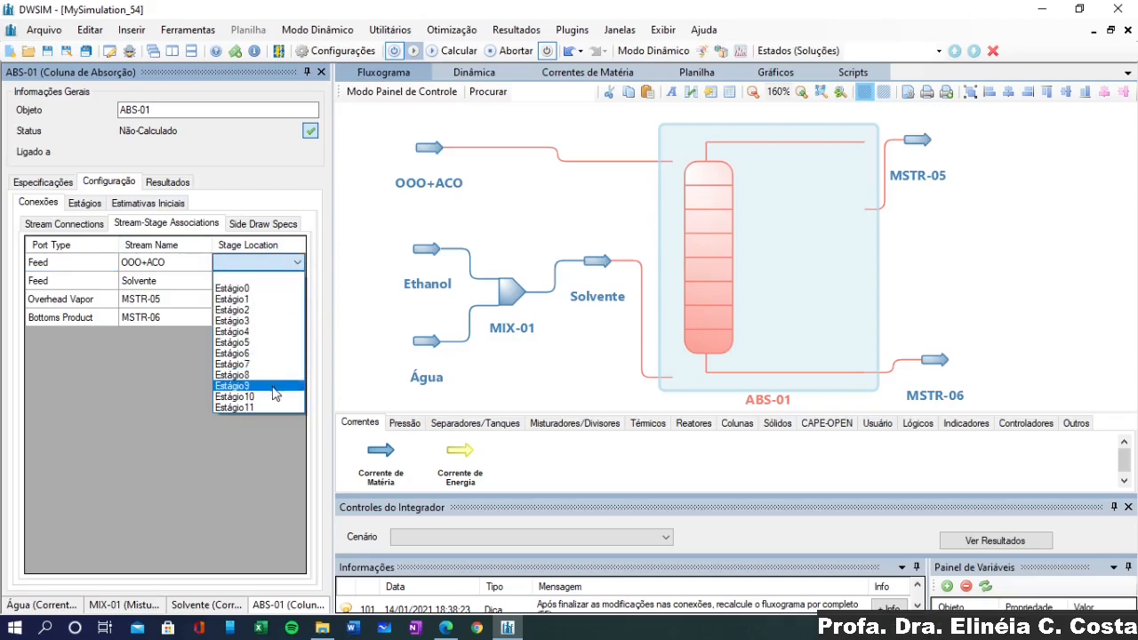
pyautogui.click(256, 288)
pyautogui.click(297, 282)
pyautogui.click(275, 425)
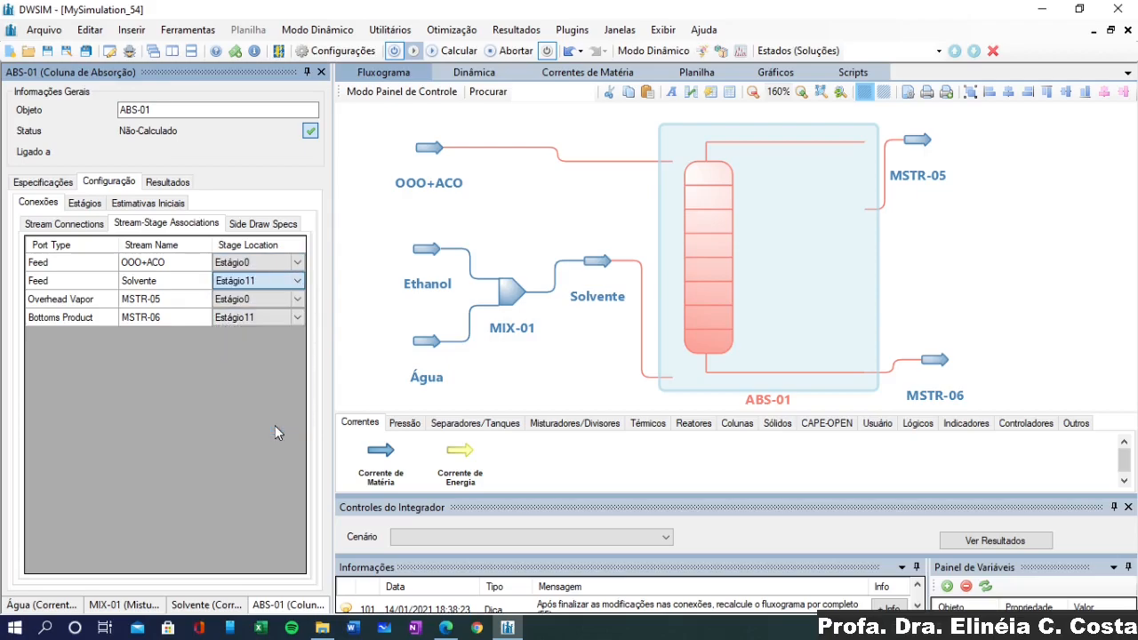
pyautogui.click(293, 302)
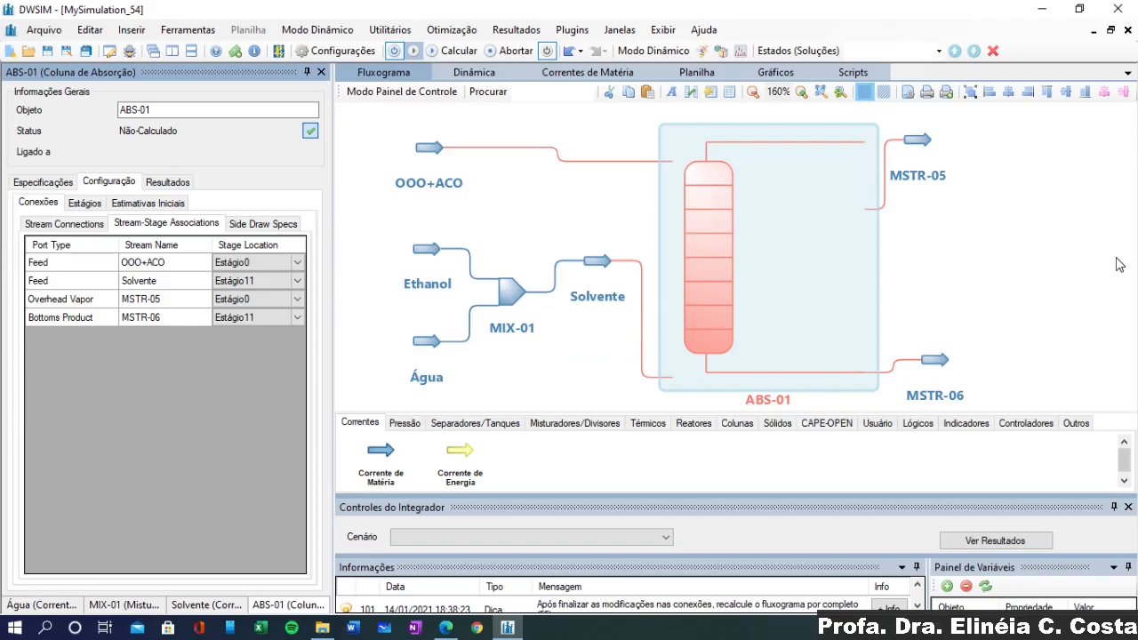
# Move the Solvente stream down to the column's lower inlet level and shift the MSTR-05 outlet stream slightly away from the column
pyautogui.moveTo(594, 274); pyautogui.dragTo(586, 347)
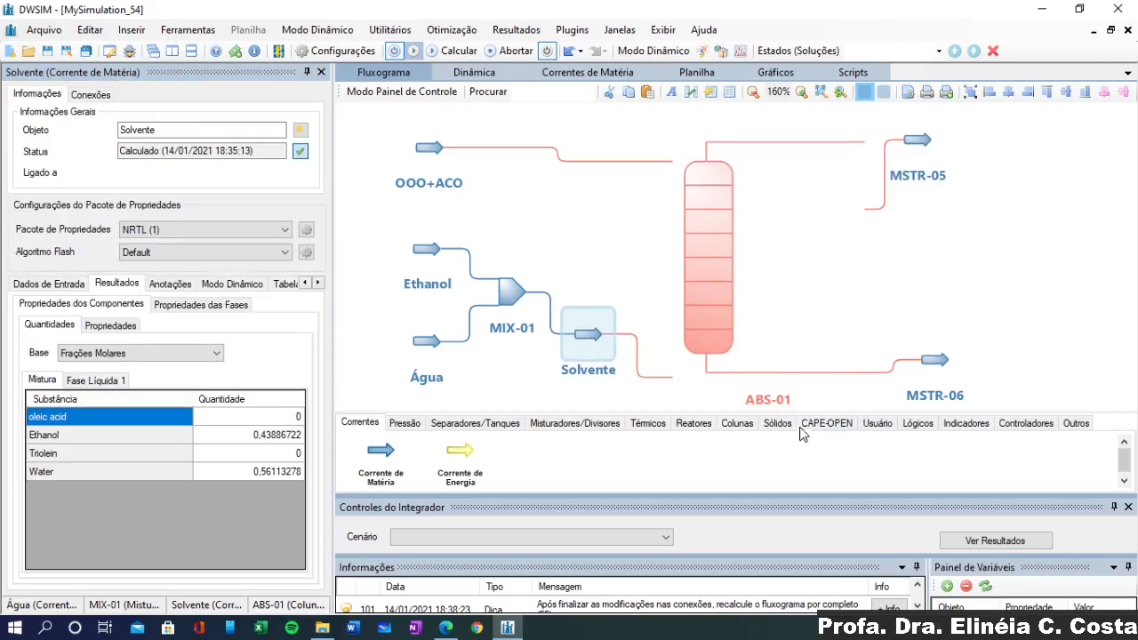
pyautogui.click(1130, 259)
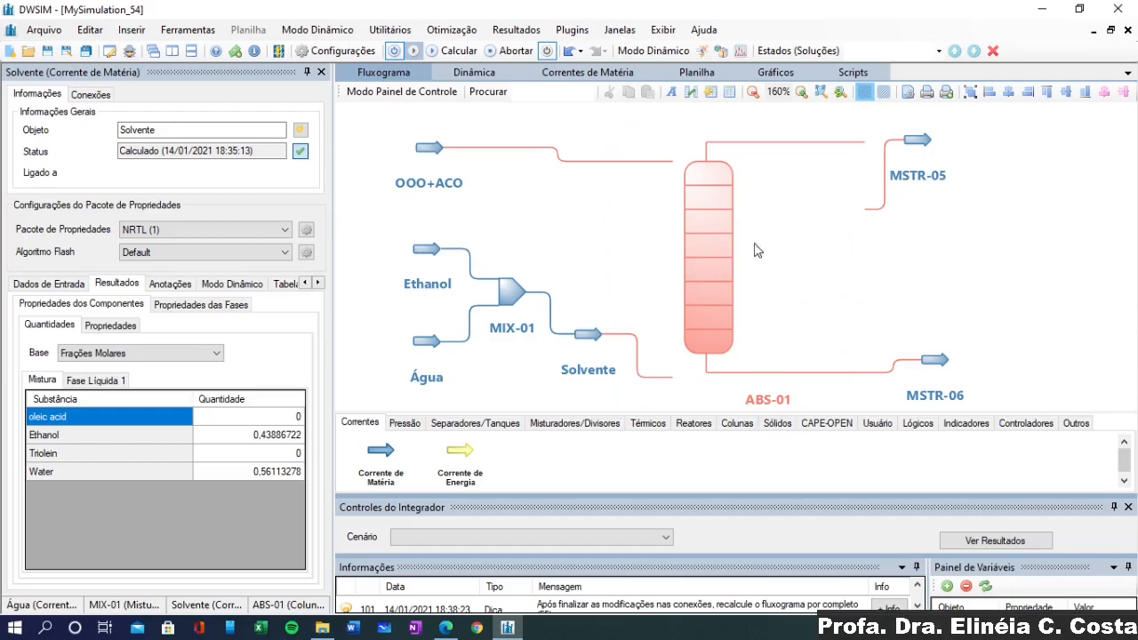
pyautogui.moveTo(917, 142); pyautogui.dragTo(952, 166)
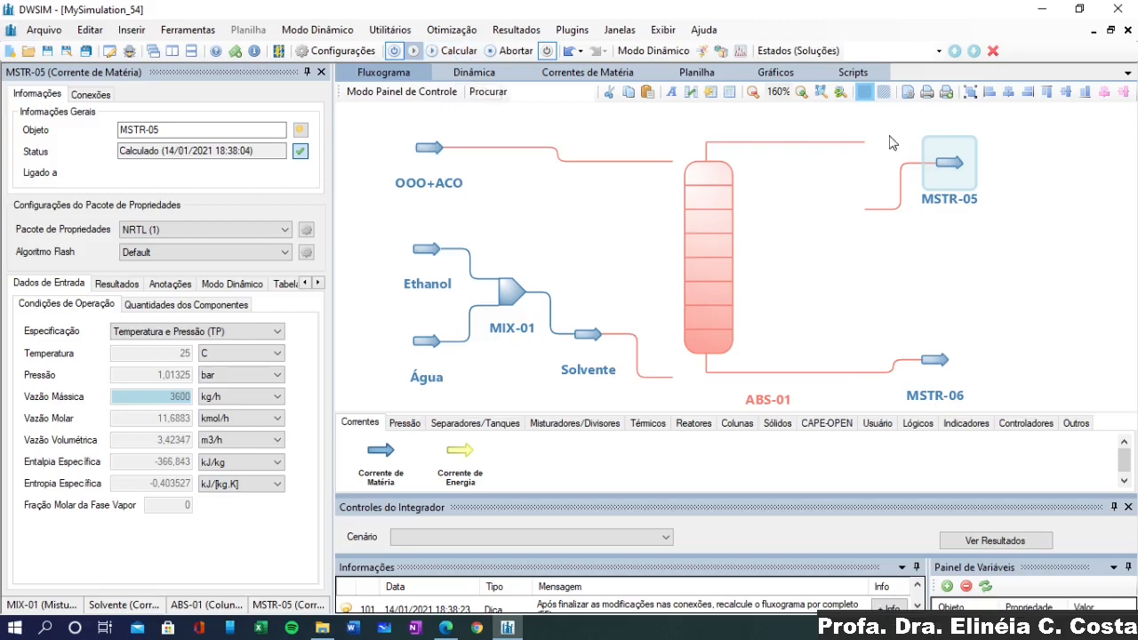
# Review the solver specifications of column ABS-01, including its convergence tolerance, and calculate the flowsheet
pyautogui.click(720, 267)
pyautogui.click(41, 183)
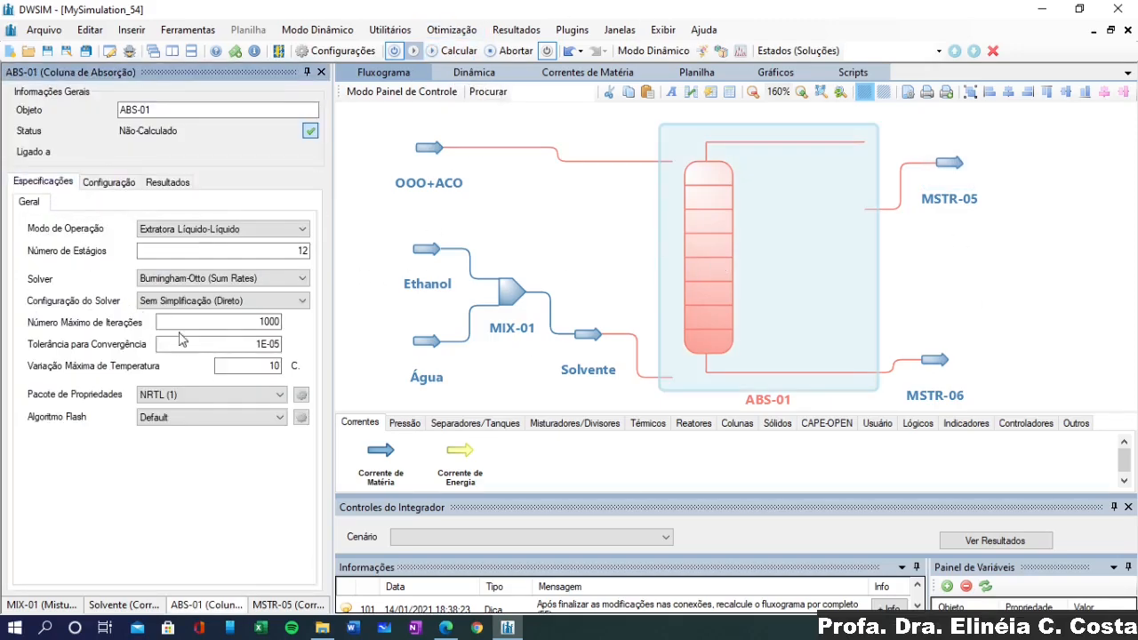
pyautogui.click(278, 343)
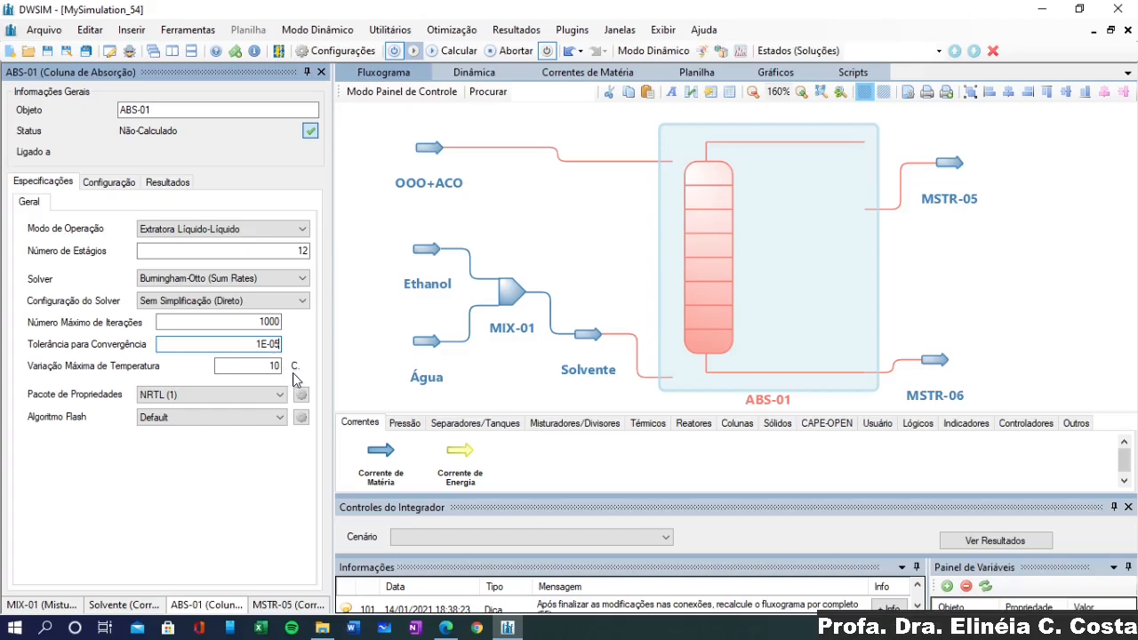
pyautogui.click(453, 54)
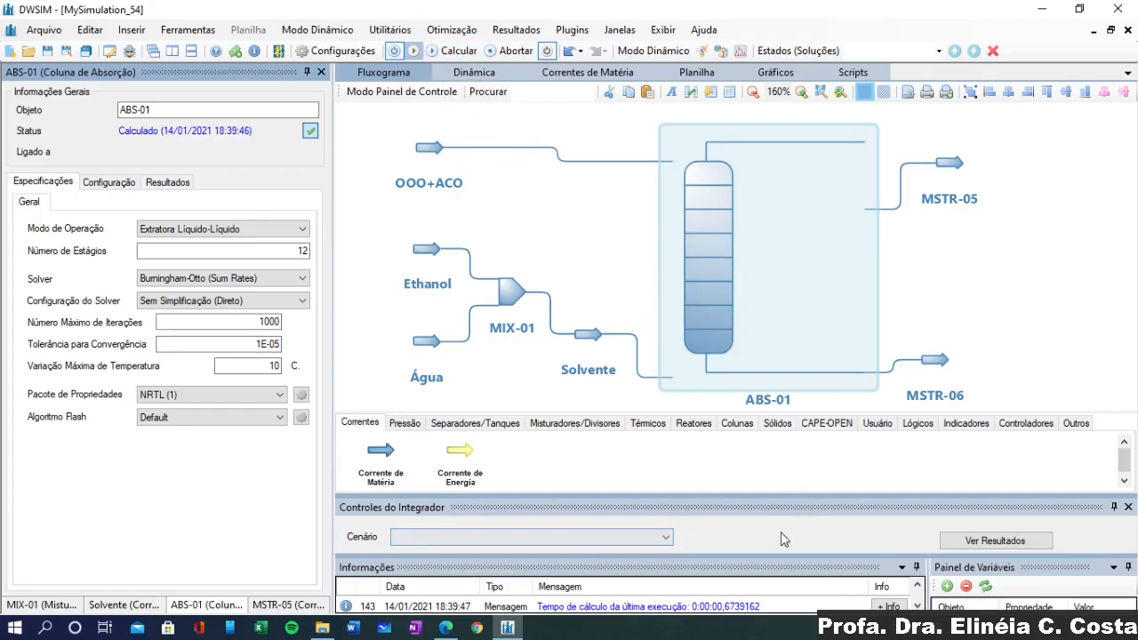
# Close the Controles do Integrador panel to make room for the information list and read through the solver messages
pyautogui.moveTo(778, 557); pyautogui.dragTo(778, 477)
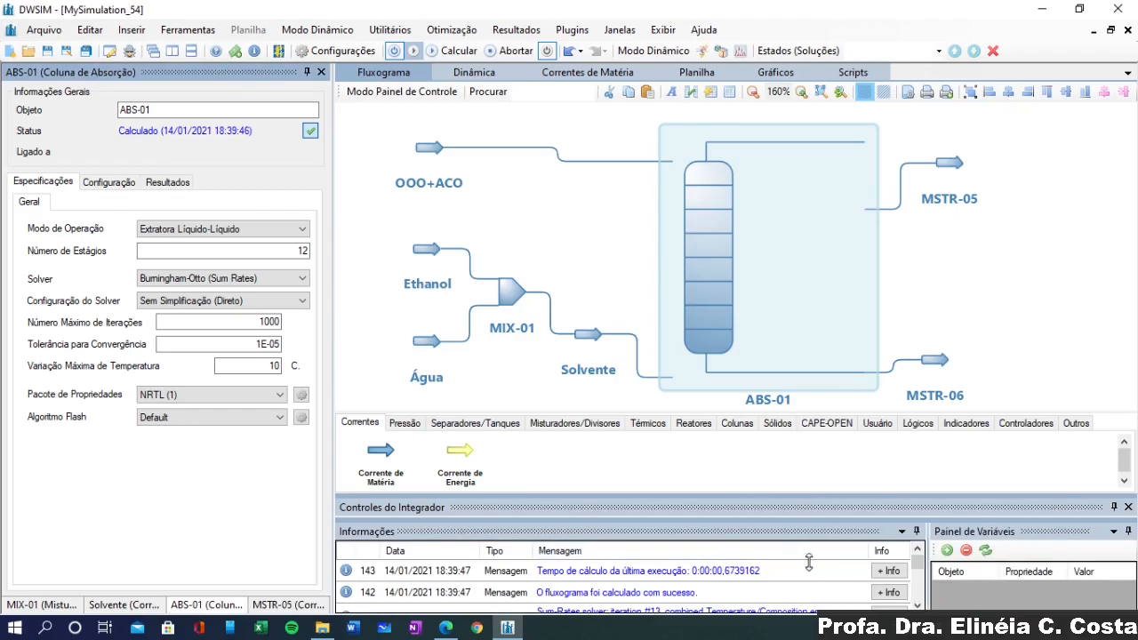
pyautogui.scroll(-1, 832, 576)
pyautogui.scroll(1, 832, 576)
pyautogui.click(1128, 507)
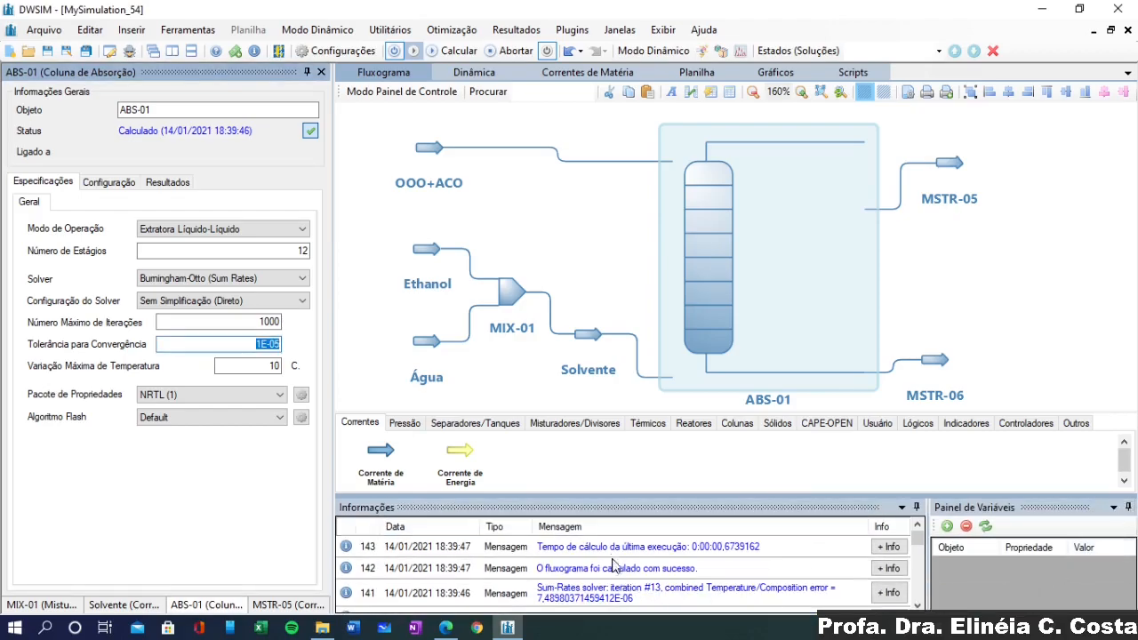
pyautogui.scroll(-7, 662, 576)
pyautogui.scroll(7, 654, 578)
# Examine the operating conditions of MSTR-05 and view its composition results on the Frações Mássicas basis, checking the ethanol value
pyautogui.moveTo(942, 172); pyautogui.dragTo(943, 142)
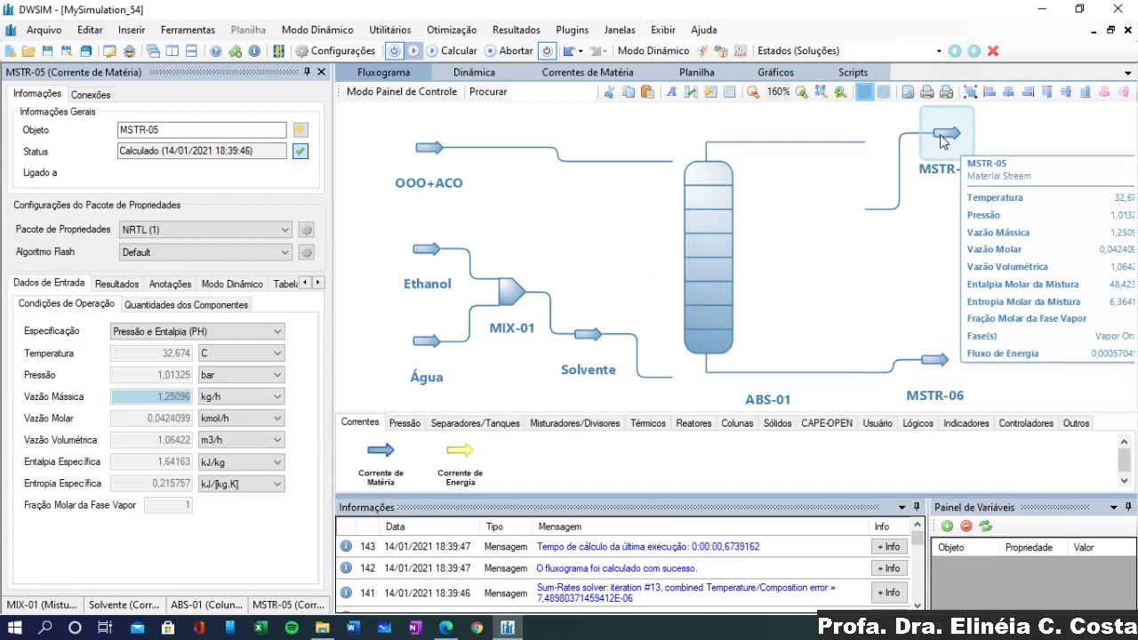
pyautogui.moveTo(163, 401)
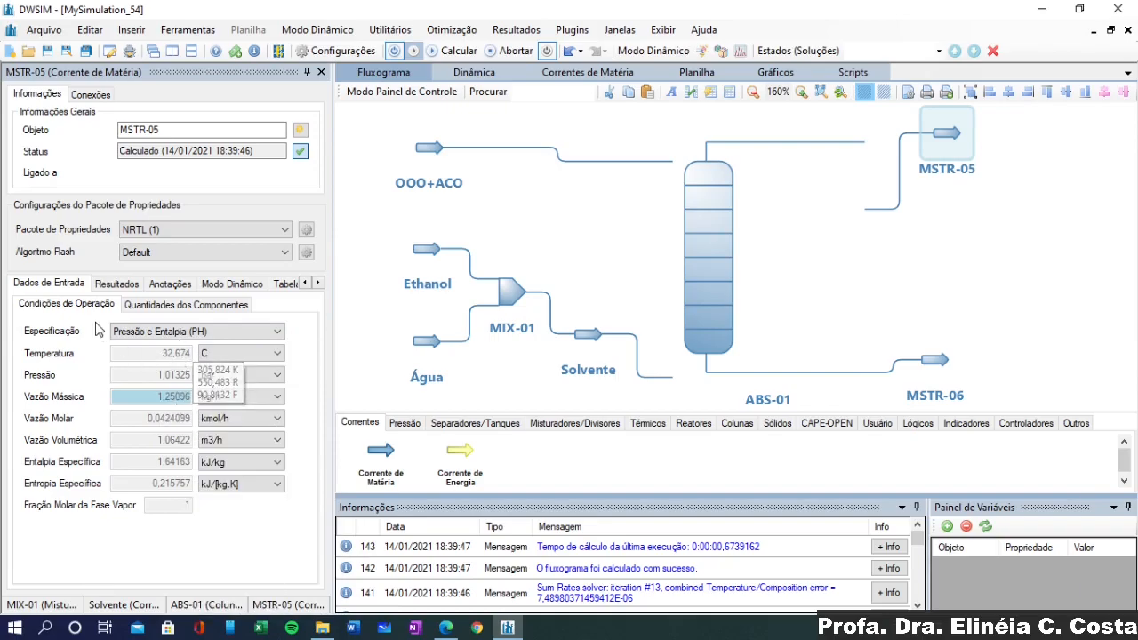
pyautogui.moveTo(418, 357)
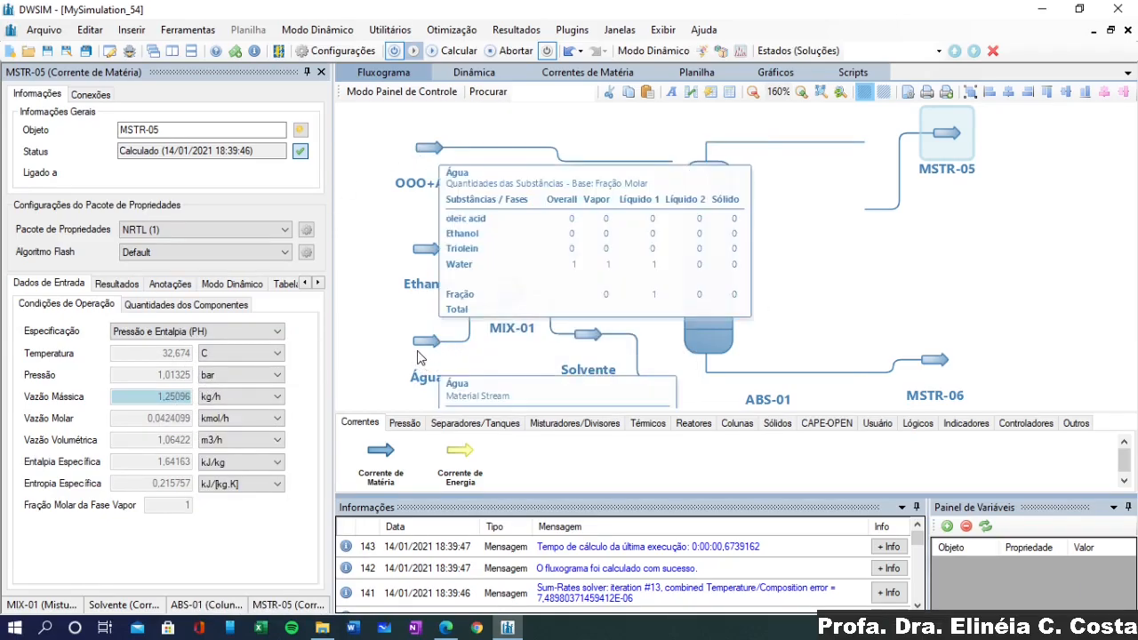
pyautogui.click(124, 284)
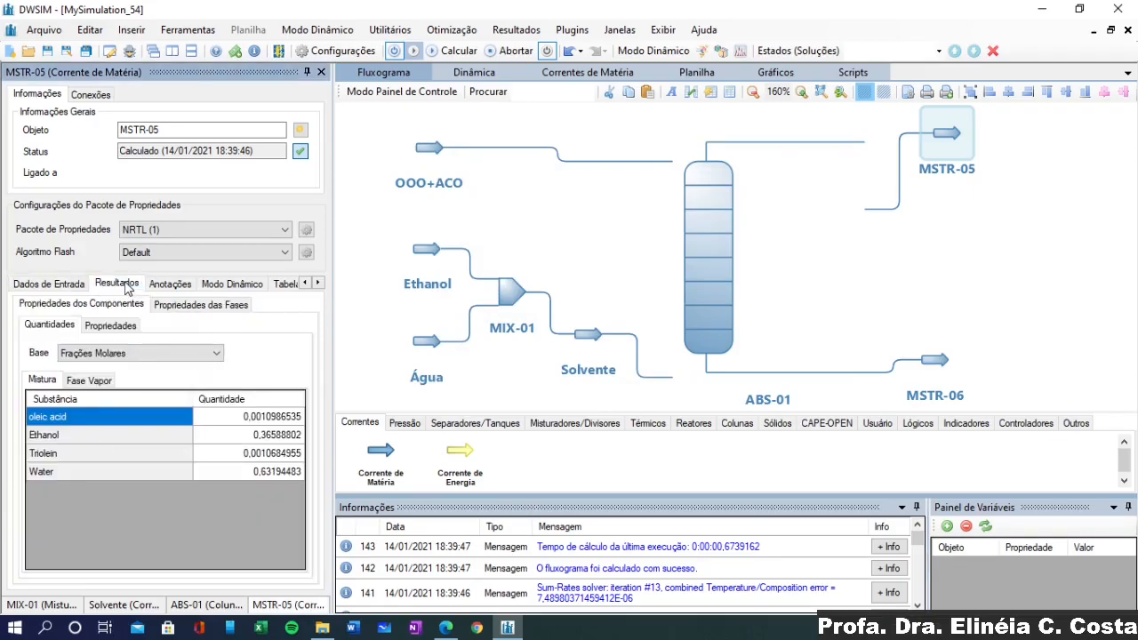
pyautogui.click(142, 353)
pyautogui.click(133, 384)
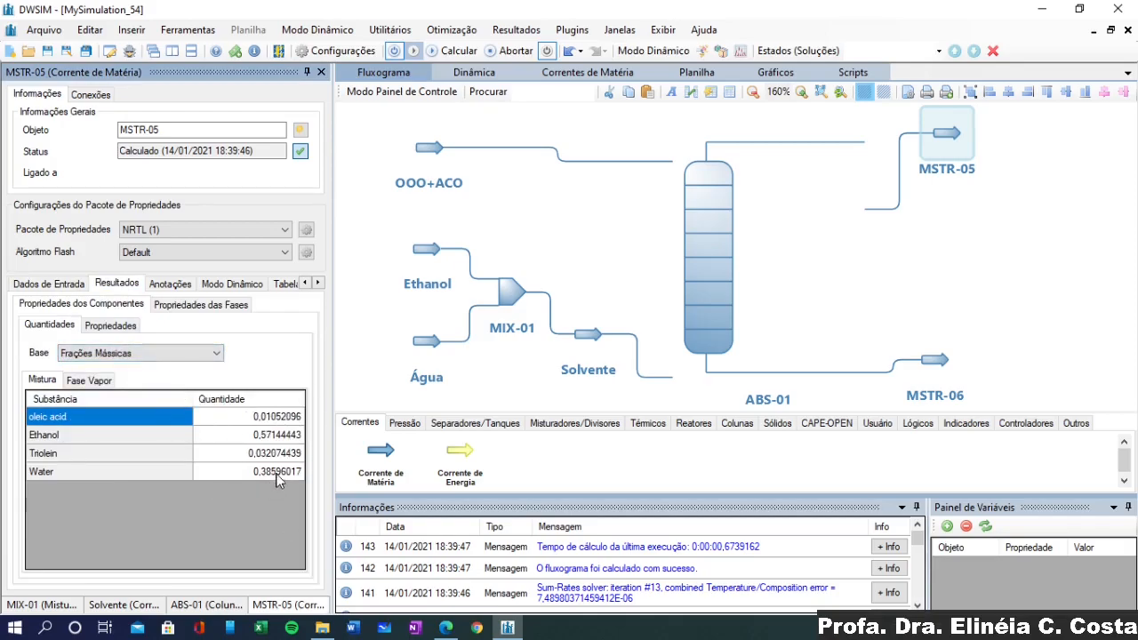
pyautogui.click(285, 436)
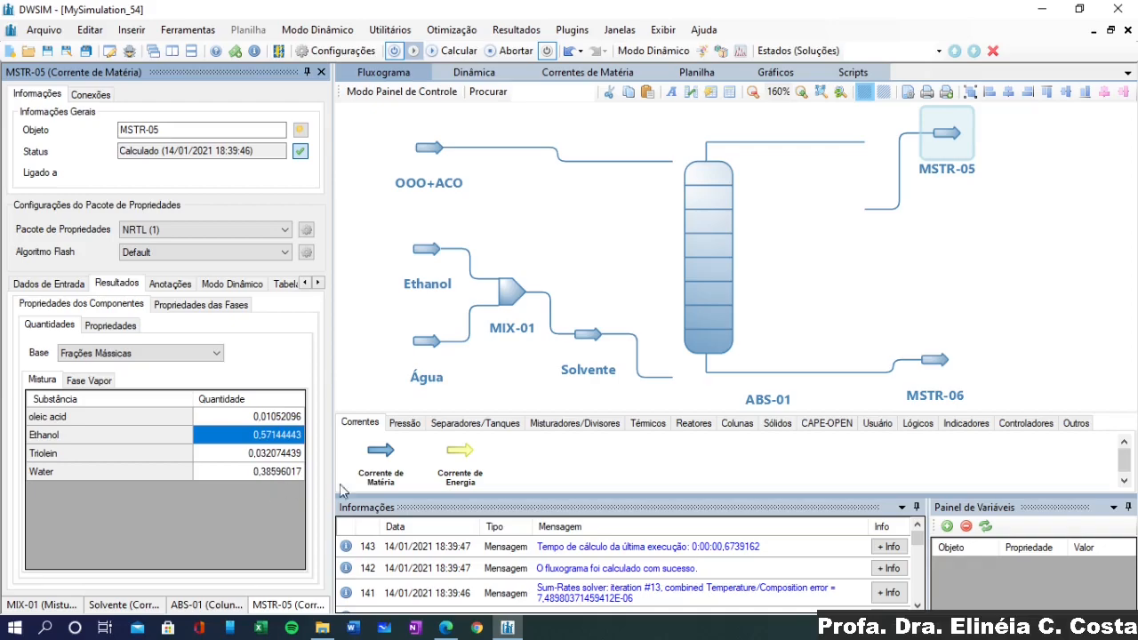
# View the composition results of MSTR-06 on the Frações Mássicas basis and check the triolein, ethanol and water values
pyautogui.moveTo(929, 363); pyautogui.dragTo(930, 316)
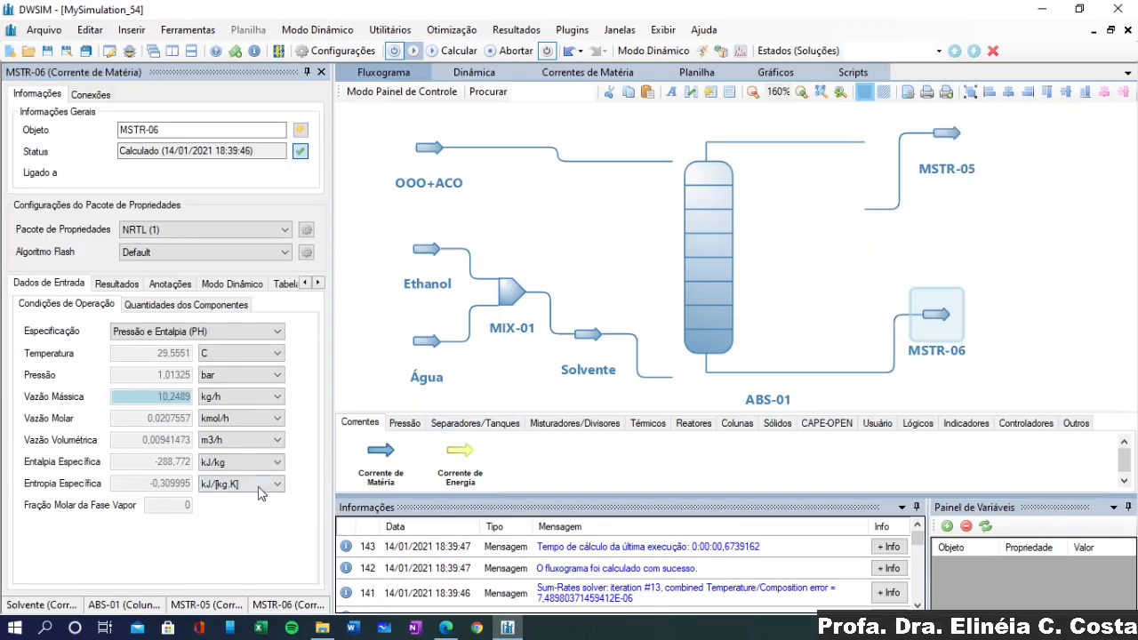
pyautogui.click(117, 284)
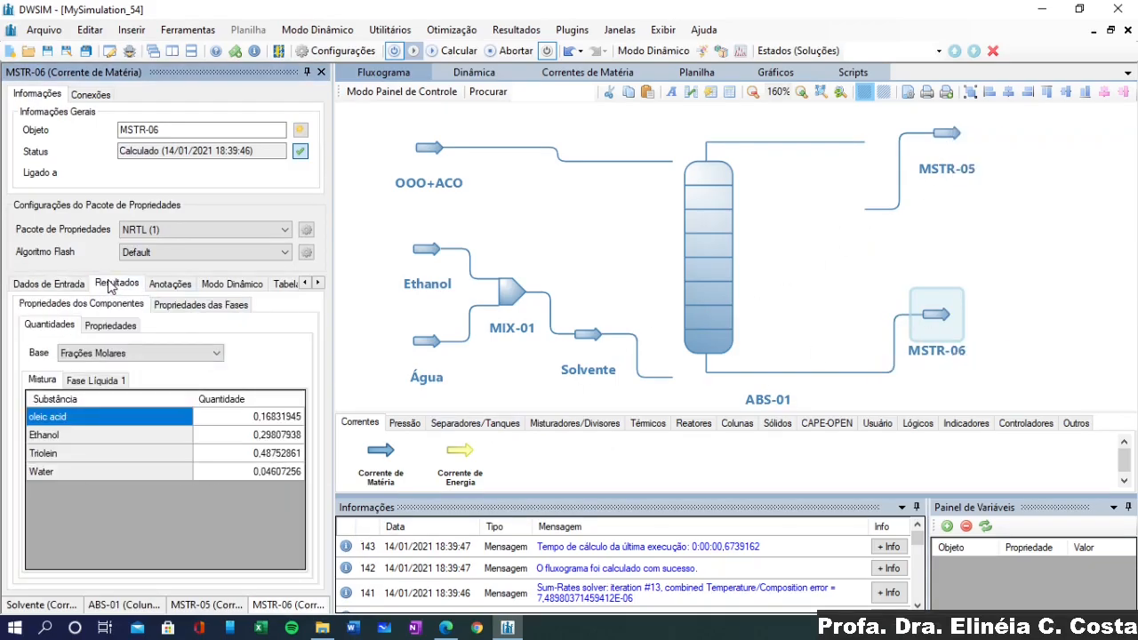
pyautogui.click(165, 354)
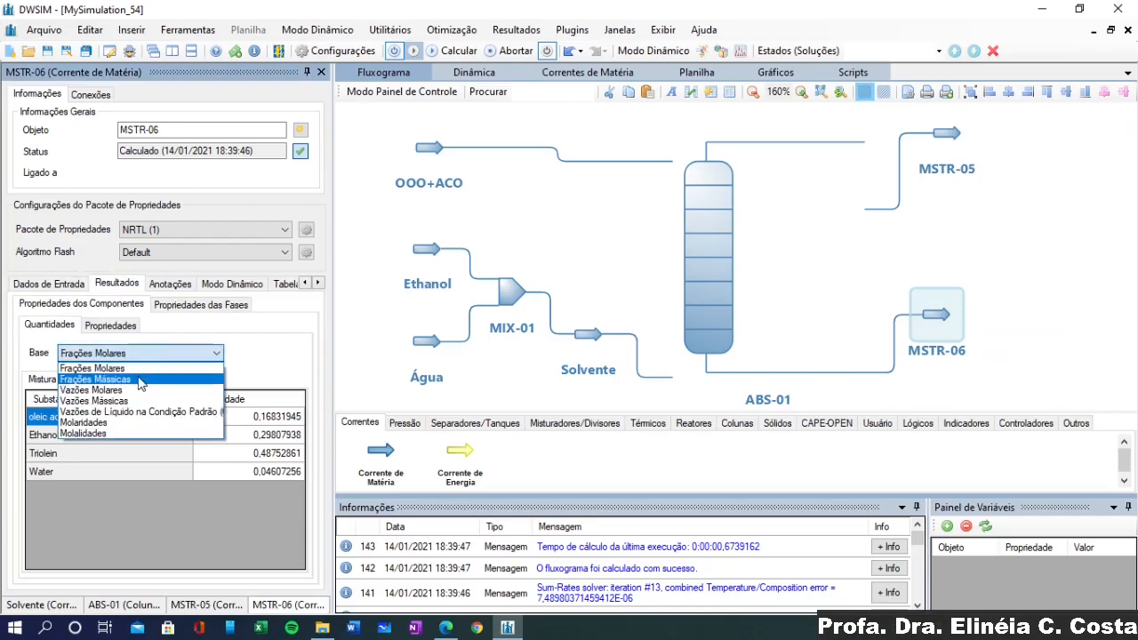
pyautogui.click(157, 378)
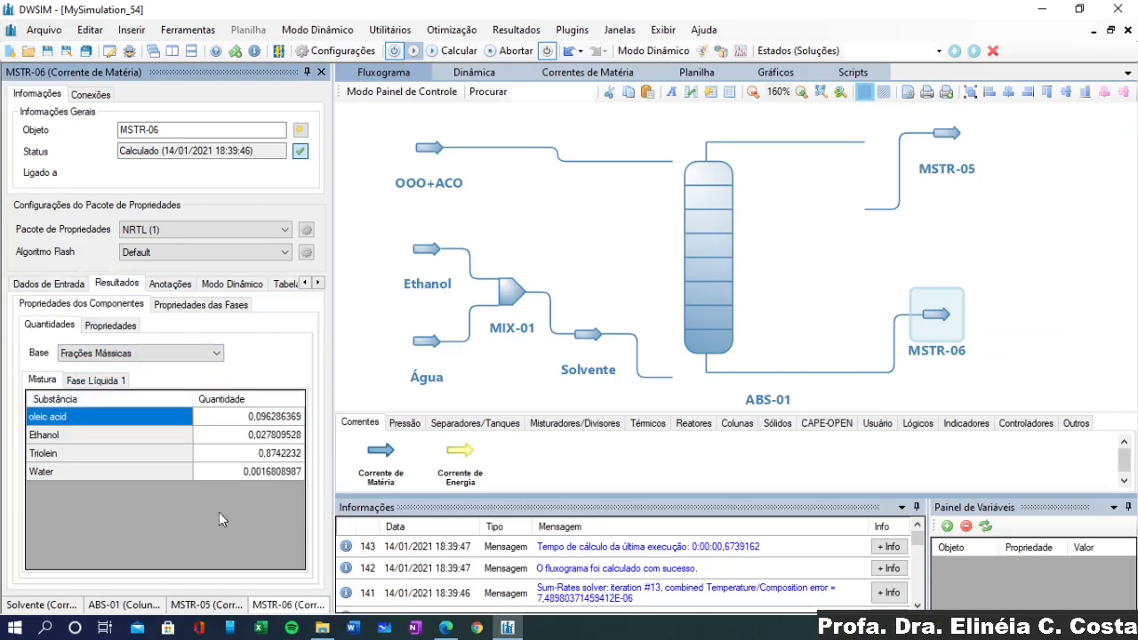
pyautogui.click(283, 455)
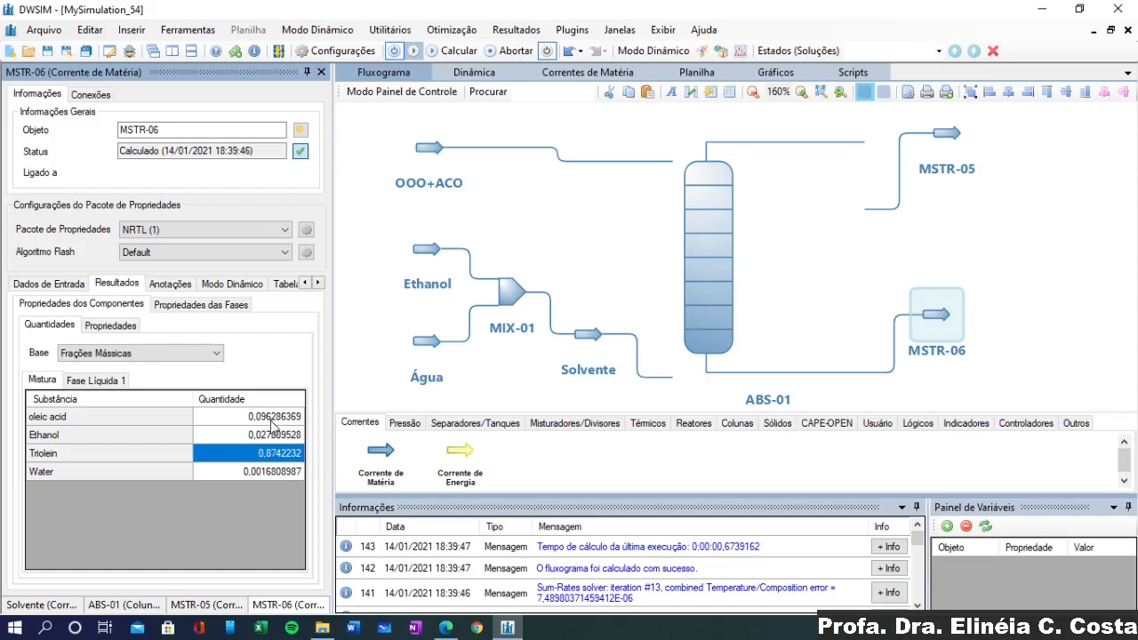
pyautogui.click(277, 436)
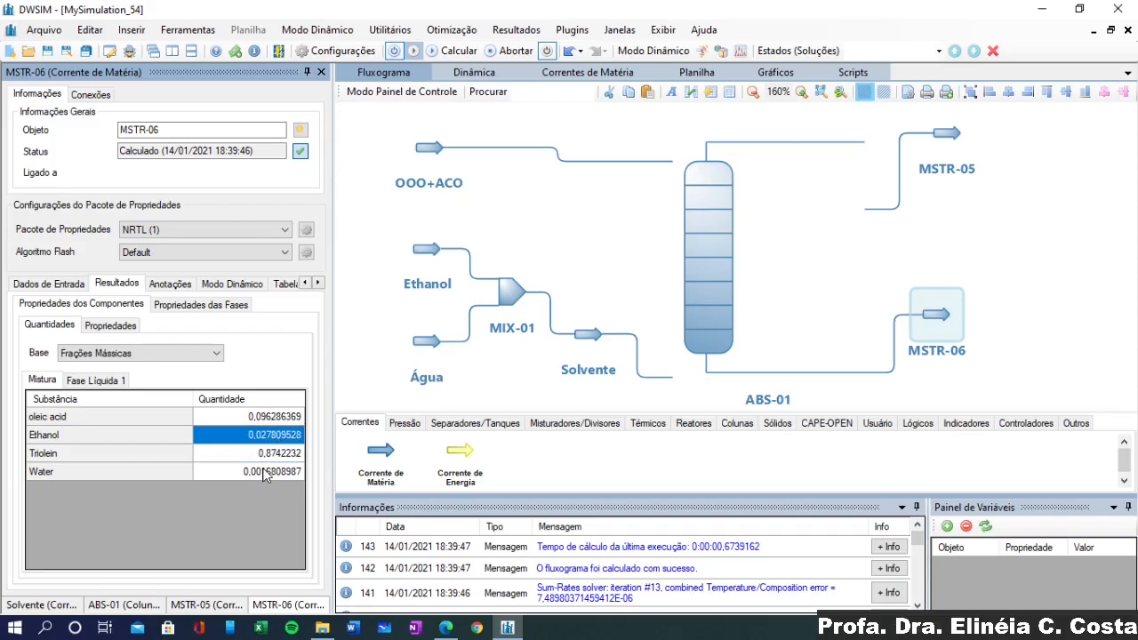
pyautogui.click(264, 473)
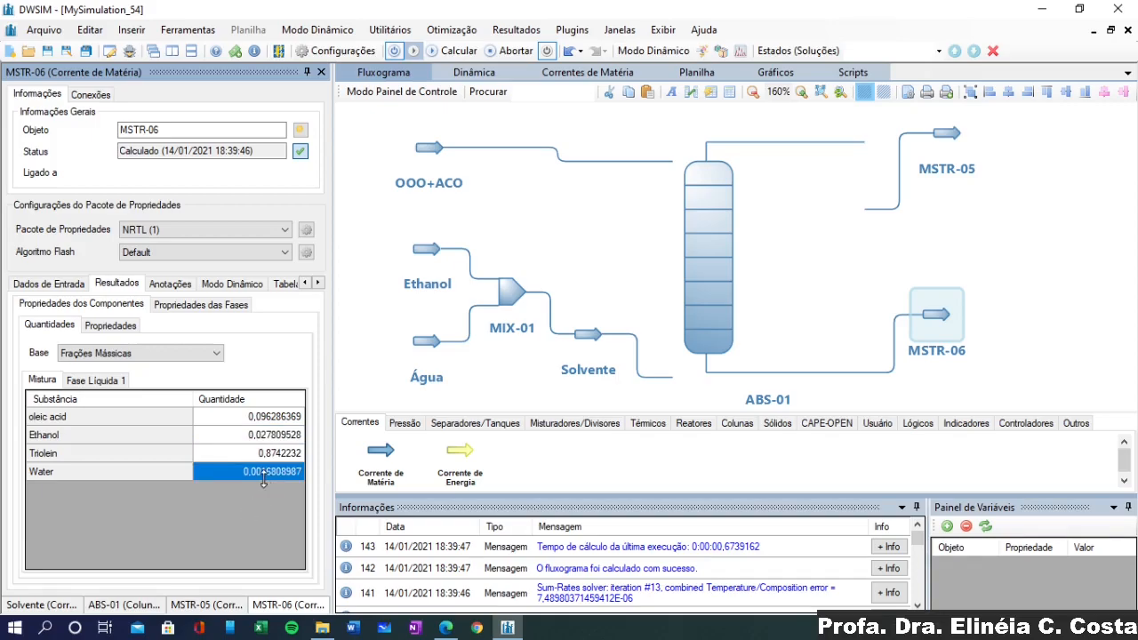
# View the composition results of the OOO+ACO feed stream on the Frações Mássicas basis
pyautogui.click(424, 152)
pyautogui.click(106, 287)
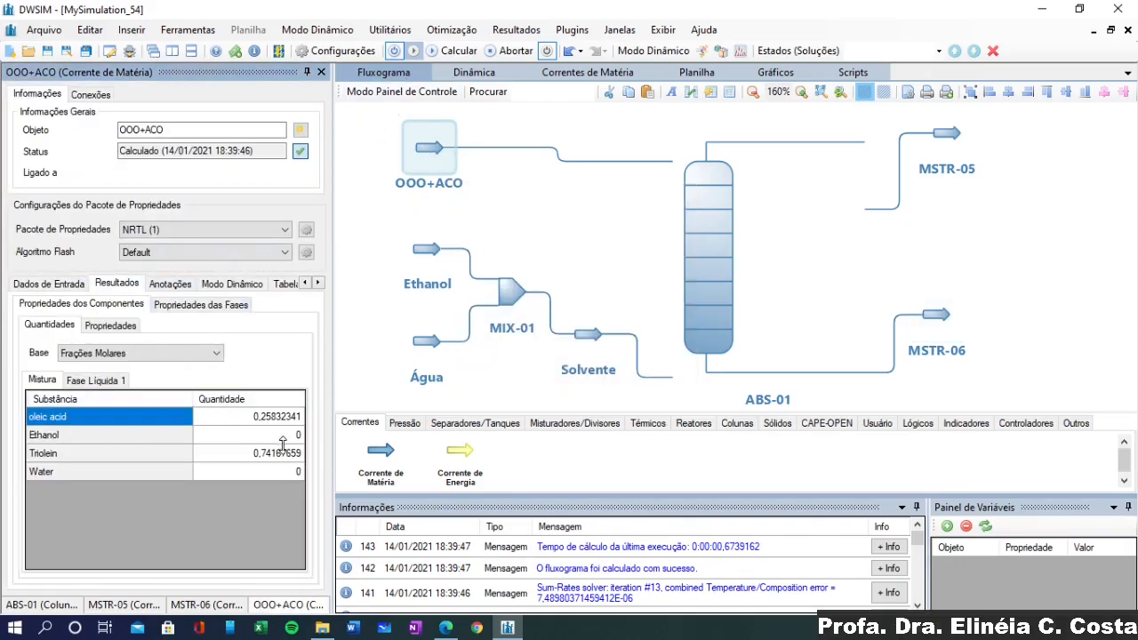
pyautogui.click(175, 353)
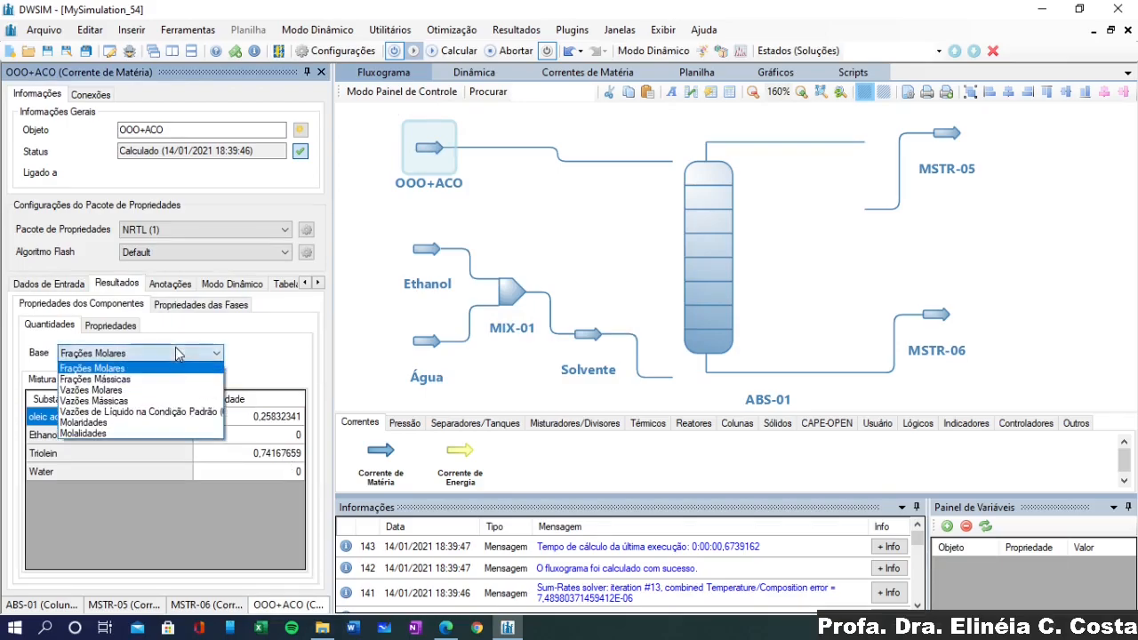
pyautogui.click(156, 381)
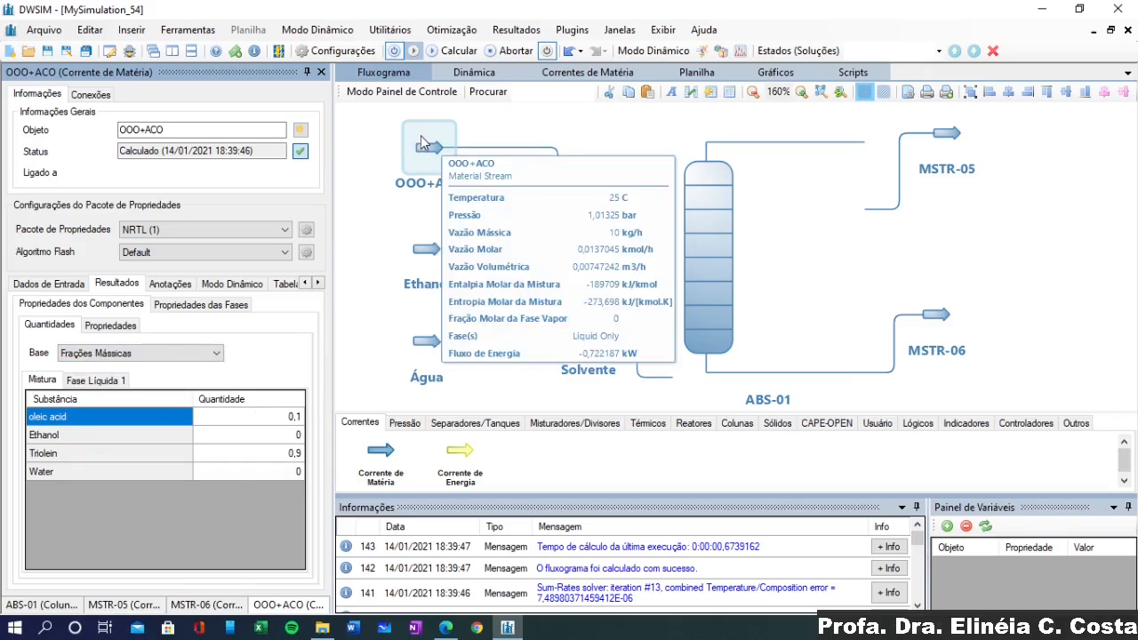
# Compare the oleic acid mass fractions in the MSTR-06 and MSTR-05 outlet streams
pyautogui.click(915, 322)
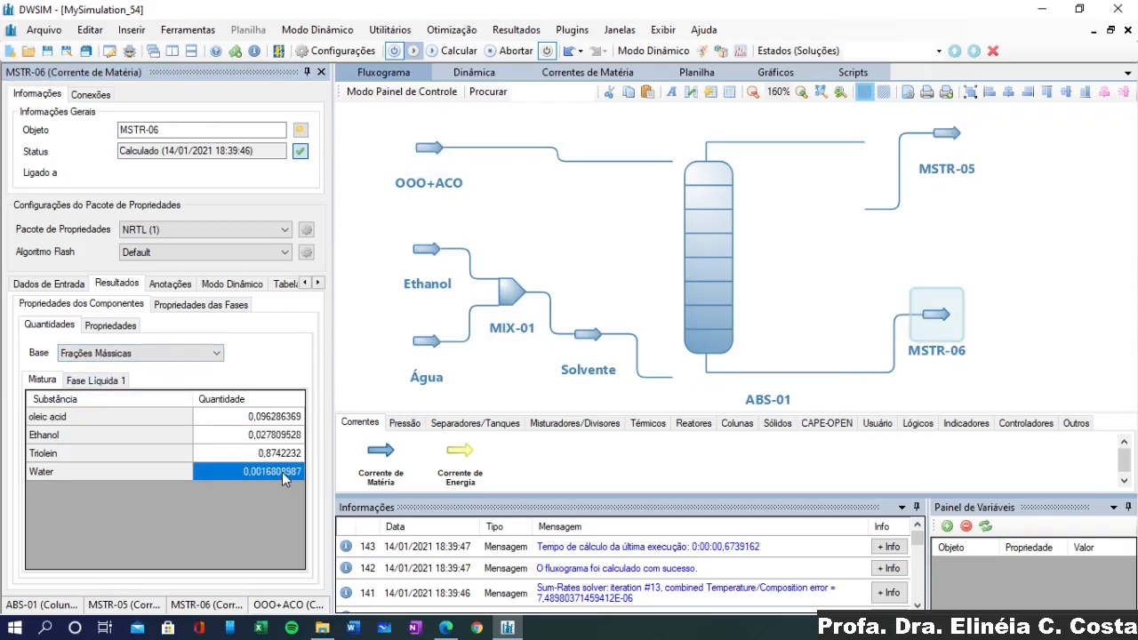
pyautogui.click(273, 421)
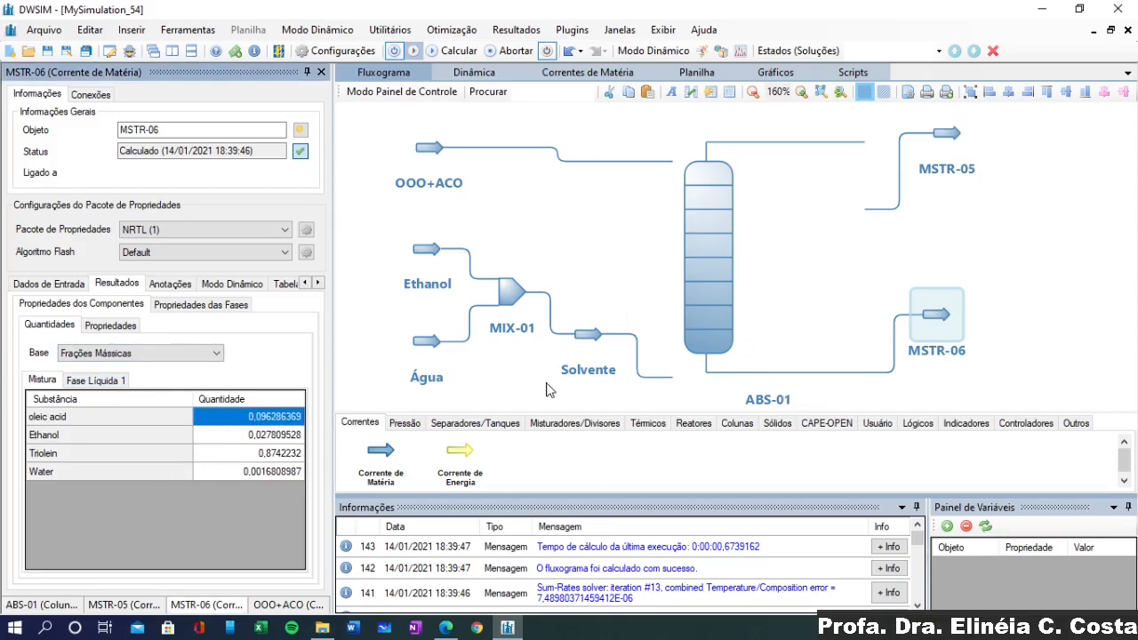
pyautogui.click(938, 142)
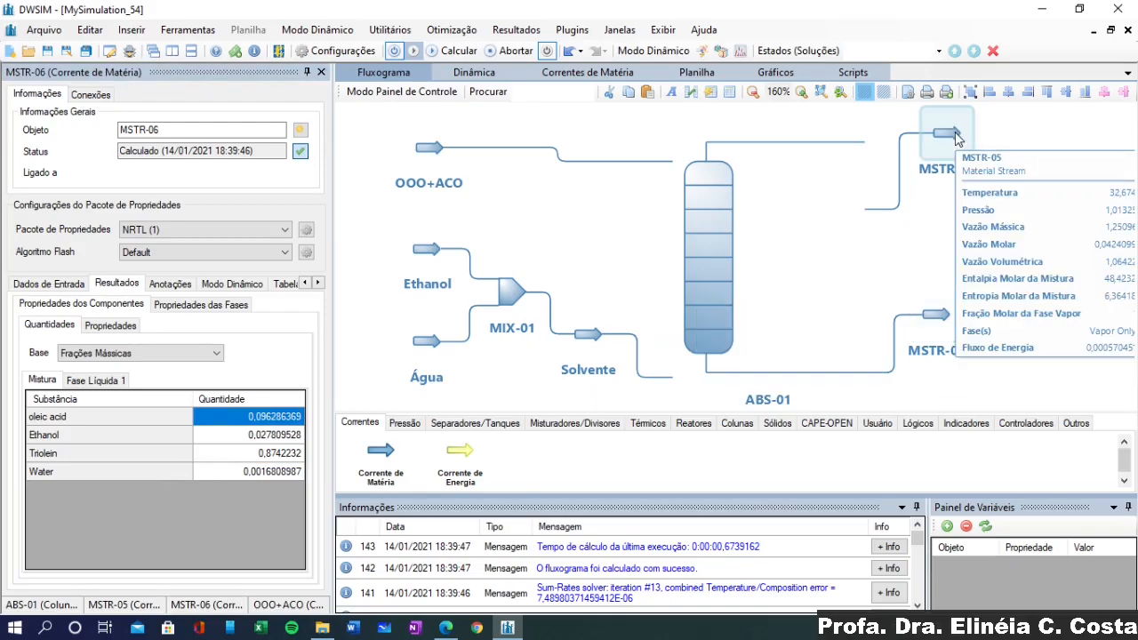
pyautogui.click(274, 424)
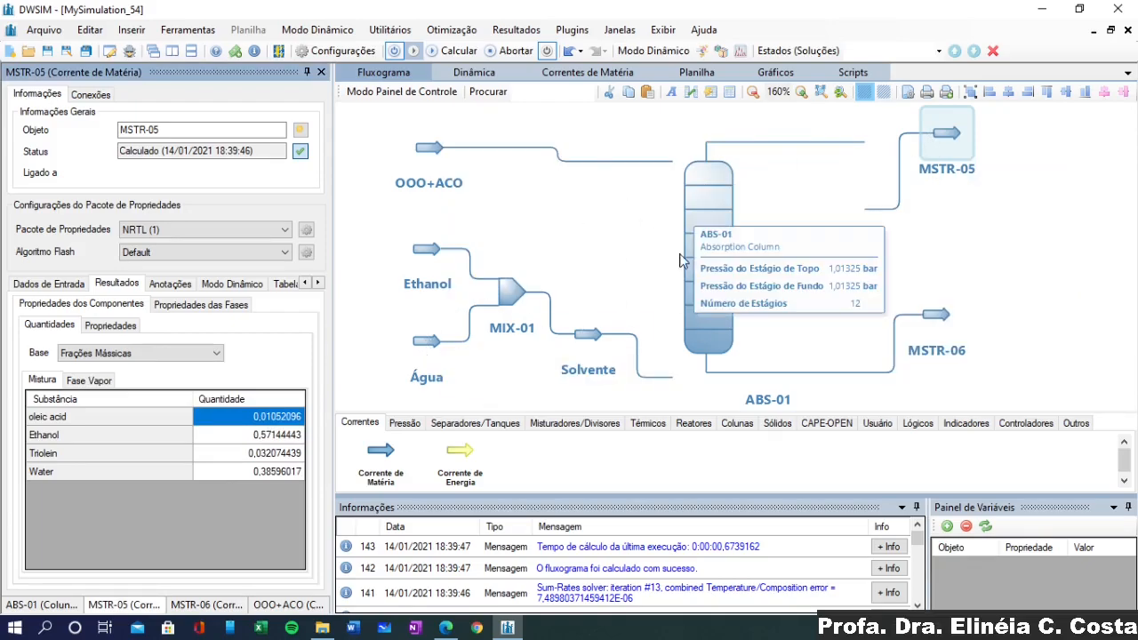
# Tidy the flowsheet layout by repositioning column ABS-01, its OOO+ACO and Solvente feeds, the MSTR-05 and MSTR-06 outlets, and mixer MIX-01
pyautogui.moveTo(685, 285); pyautogui.dragTo(680, 258)
pyautogui.moveTo(935, 314); pyautogui.dragTo(959, 305)
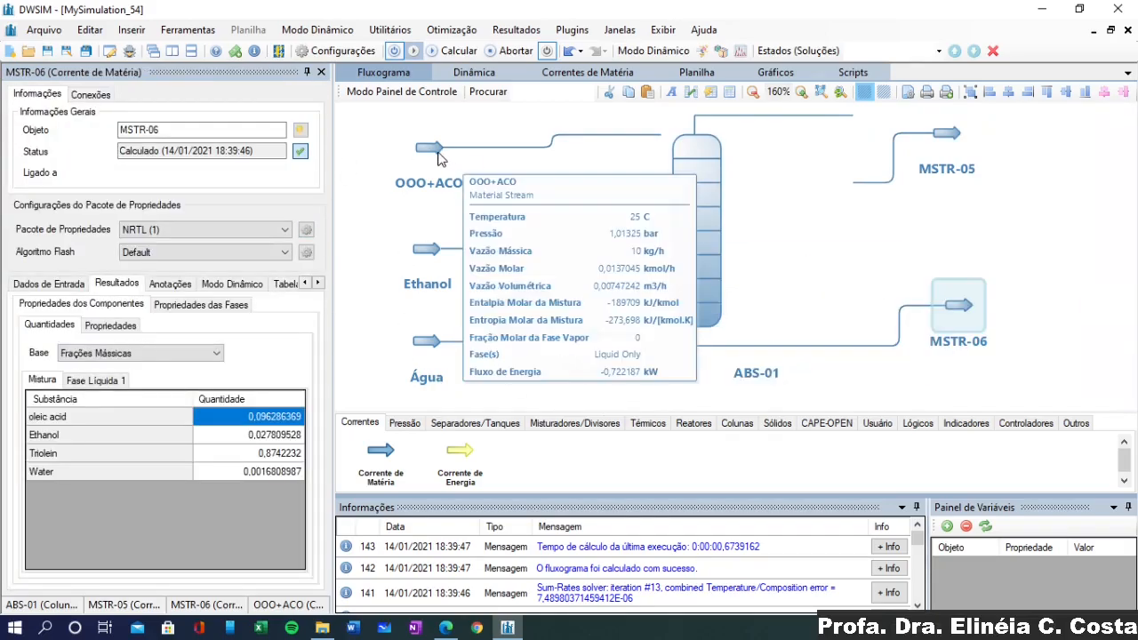
pyautogui.moveTo(438, 160); pyautogui.dragTo(436, 148)
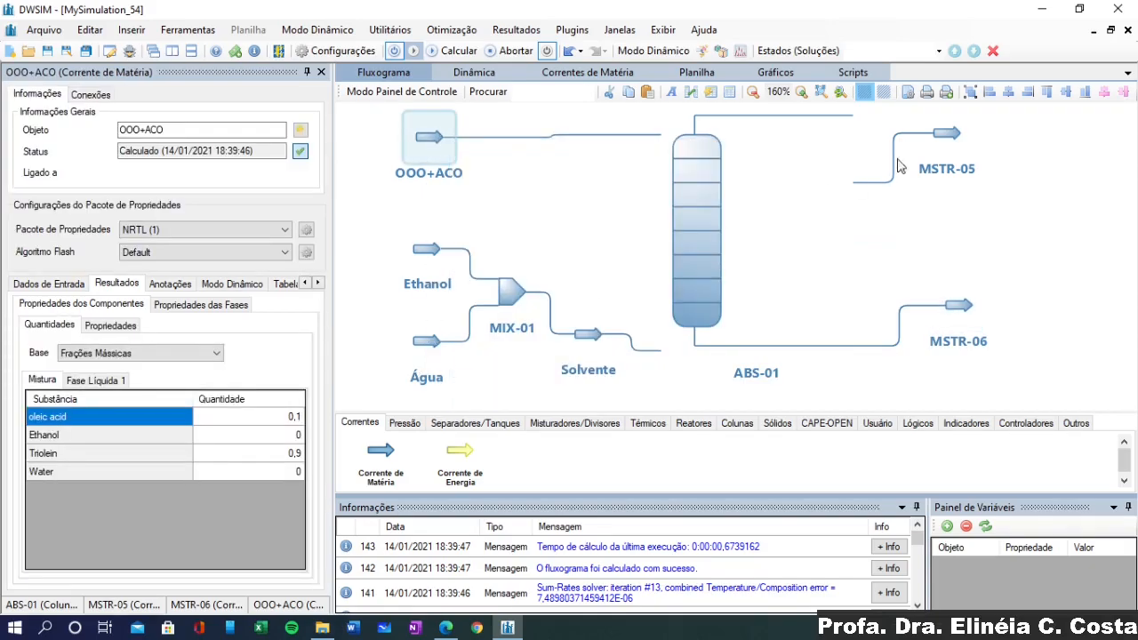
pyautogui.moveTo(953, 140); pyautogui.dragTo(963, 163)
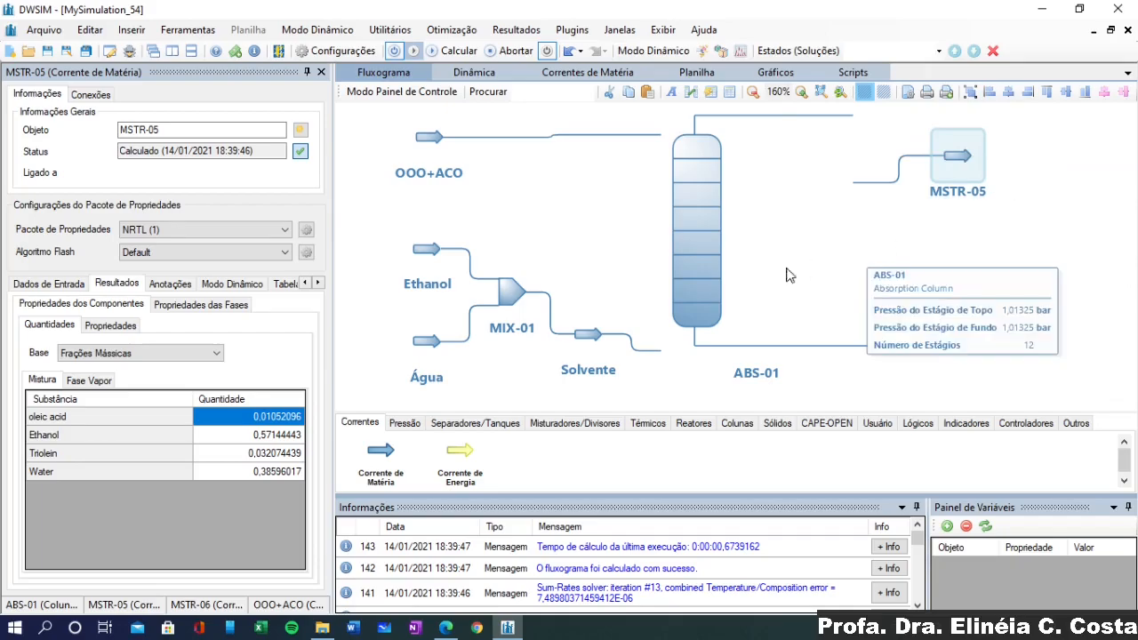
pyautogui.moveTo(597, 343); pyautogui.dragTo(574, 361)
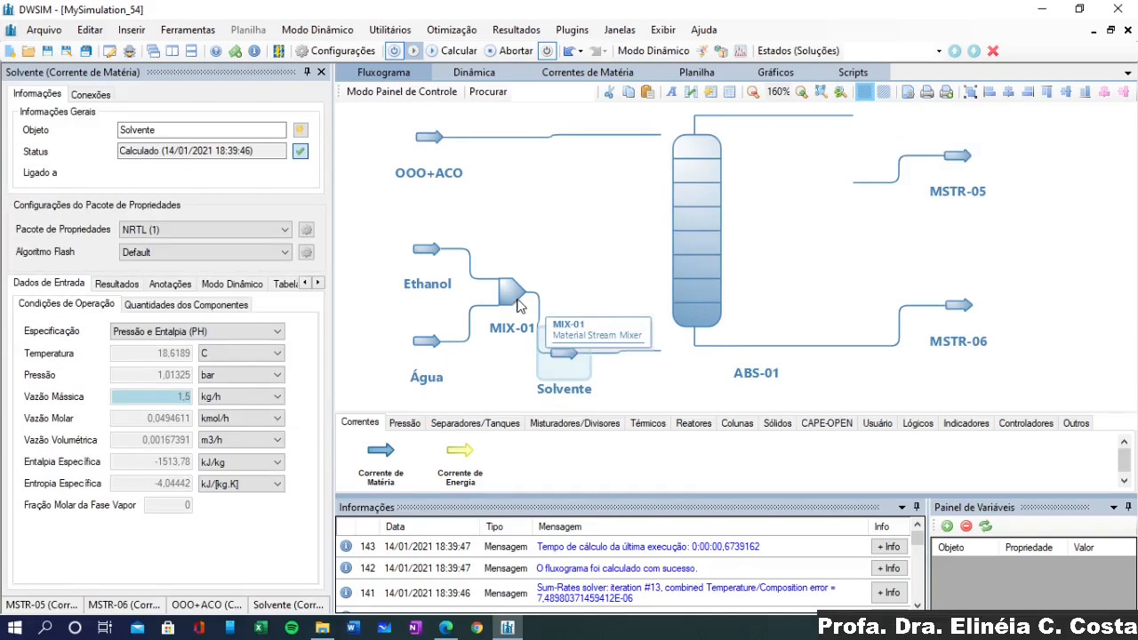
pyautogui.moveTo(526, 300); pyautogui.dragTo(517, 295)
# Check the operating conditions of the Solvente stream and view the whole flowsheet at 130% zoom
pyautogui.click(563, 353)
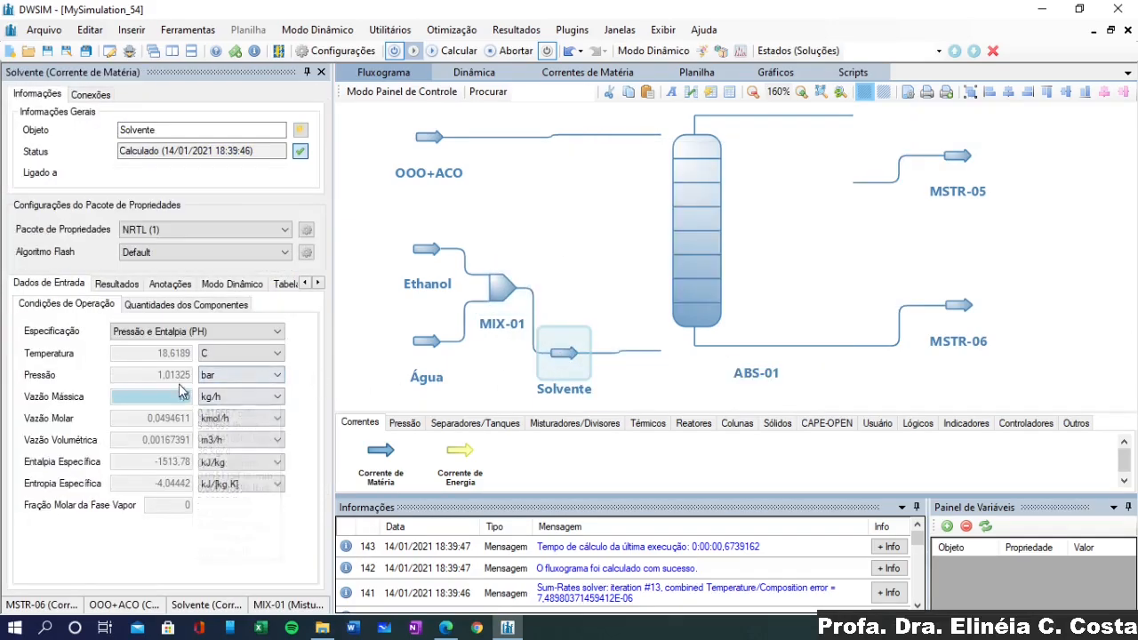
pyautogui.click(176, 359)
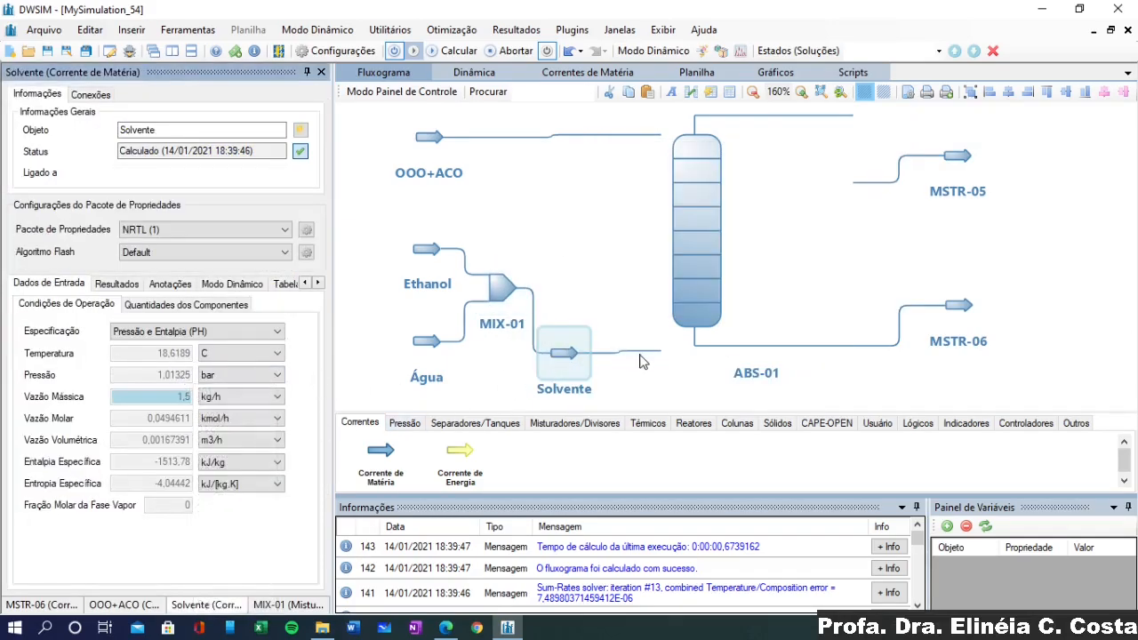
pyautogui.moveTo(669, 203)
pyautogui.scroll(-3, 556, 302)
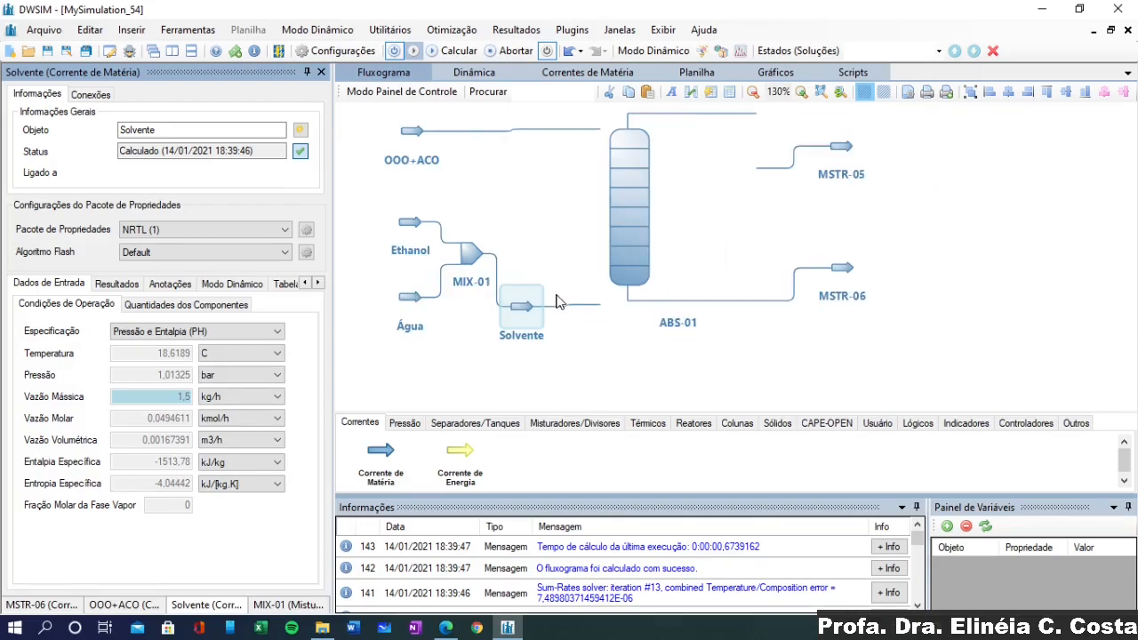
# Shift the Ethanol, Água, MIX-01 and Solvente group away from column ABS-01 to make room for another unit
pyautogui.moveTo(380, 185)
pyautogui.mouseDown()
pyautogui.moveTo(439, 180)
pyautogui.moveTo(401, 185)
pyautogui.mouseUp()
pyautogui.click(969, 92)
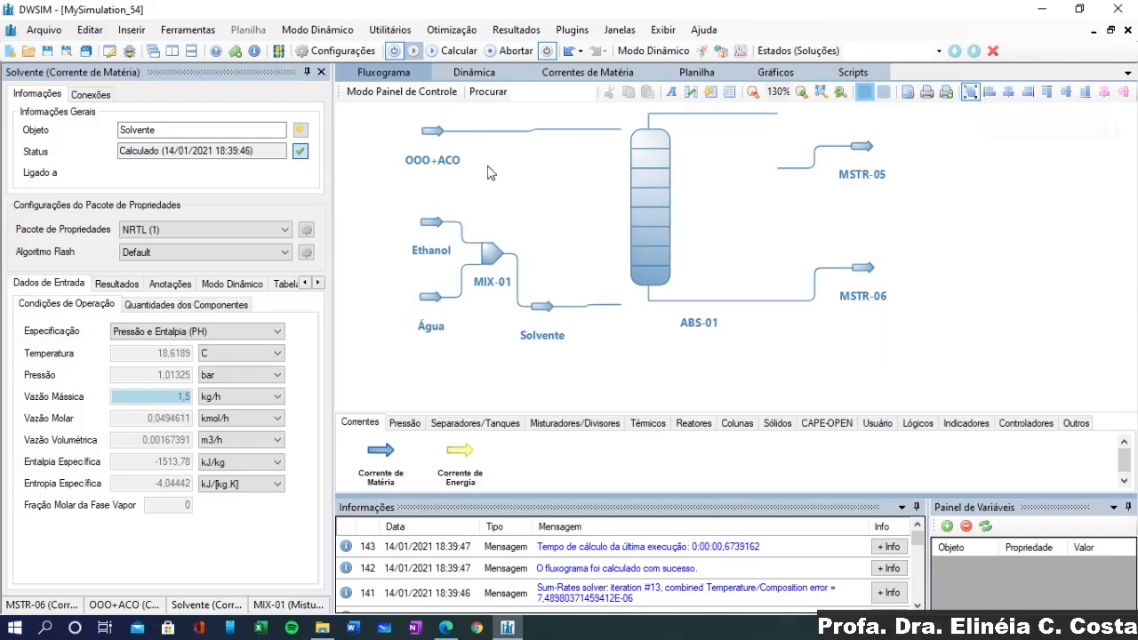
pyautogui.moveTo(520, 262); pyautogui.dragTo(569, 391)
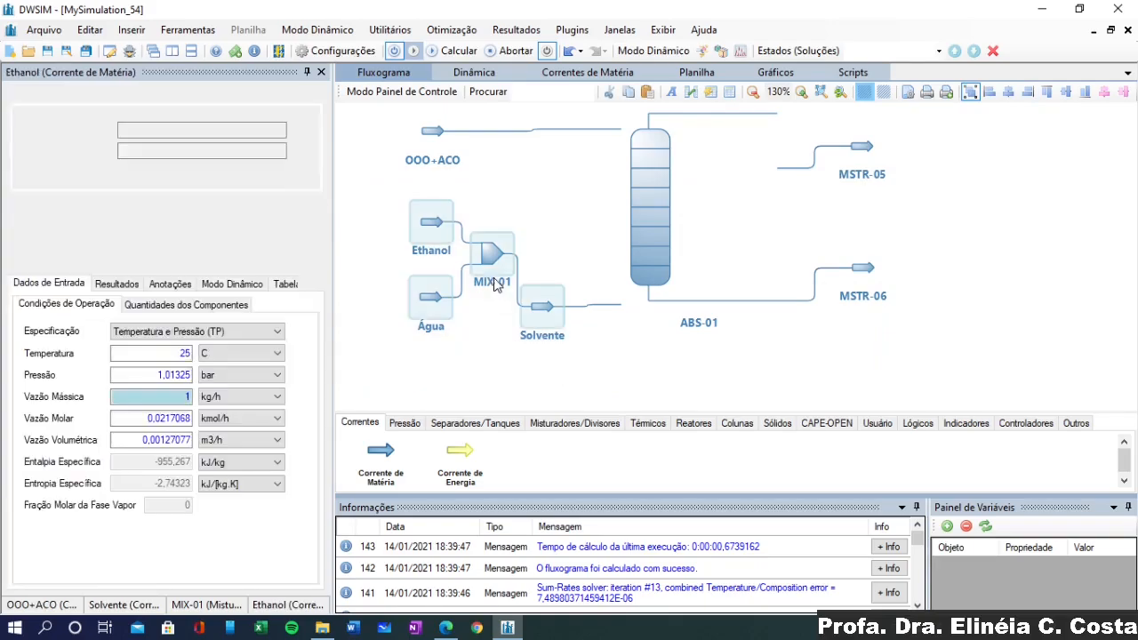
pyautogui.moveTo(414, 199); pyautogui.dragTo(582, 379)
pyautogui.moveTo(489, 256); pyautogui.dragTo(407, 233)
pyautogui.click(668, 388)
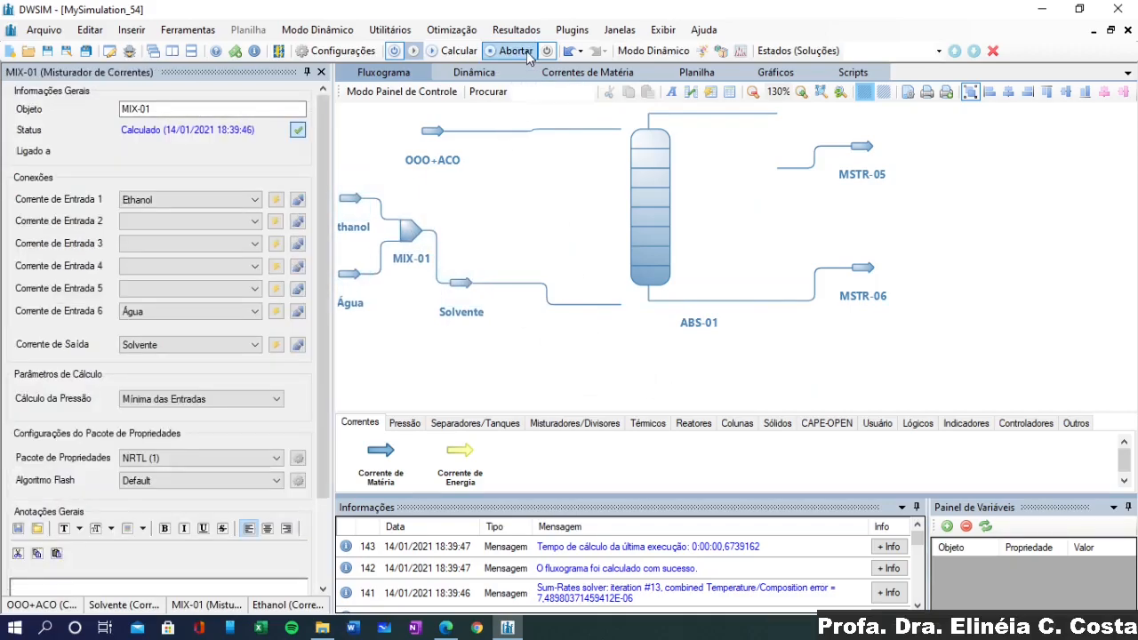
# Deactivate the calculator and disconnect Solvente from Column Feed Port #10 of ABS-01
pyautogui.click(395, 51)
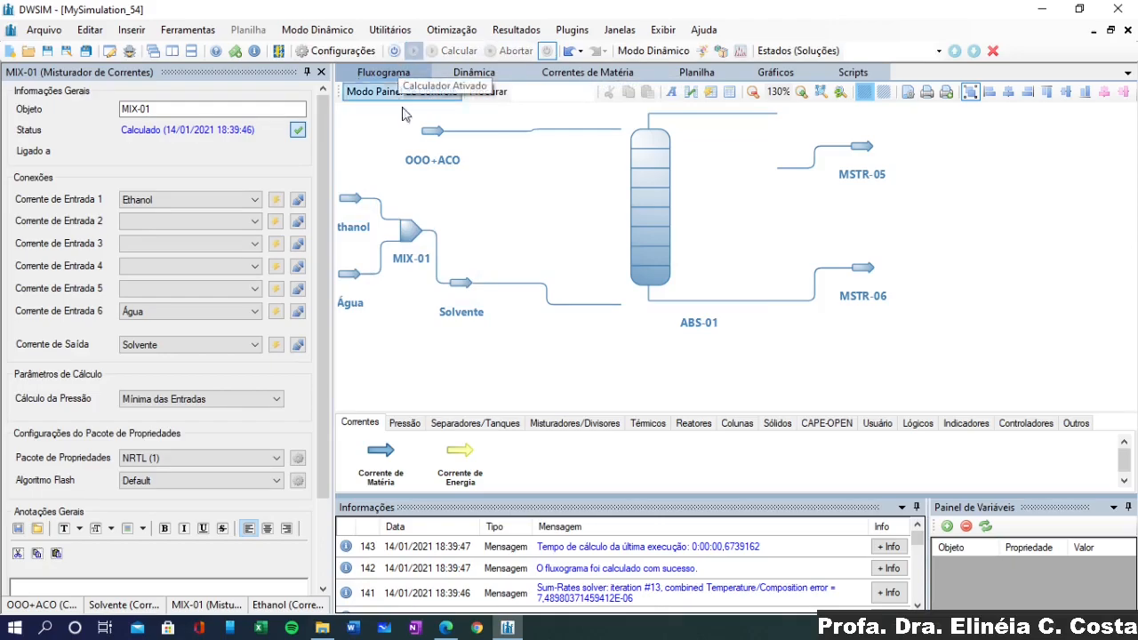
pyautogui.click(628, 268)
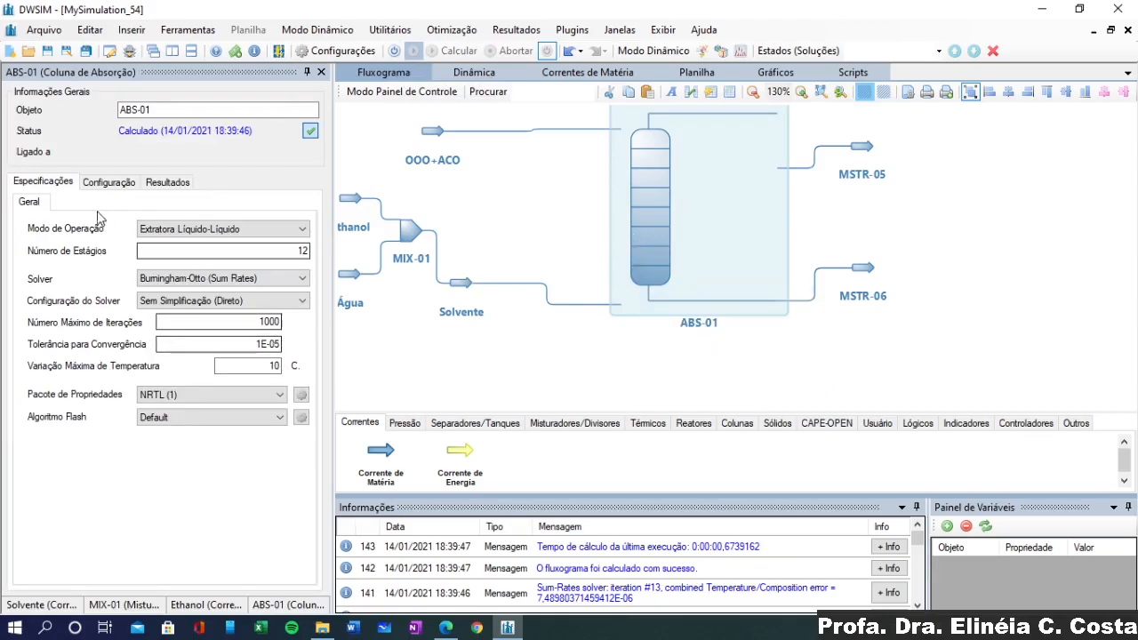
pyautogui.click(110, 182)
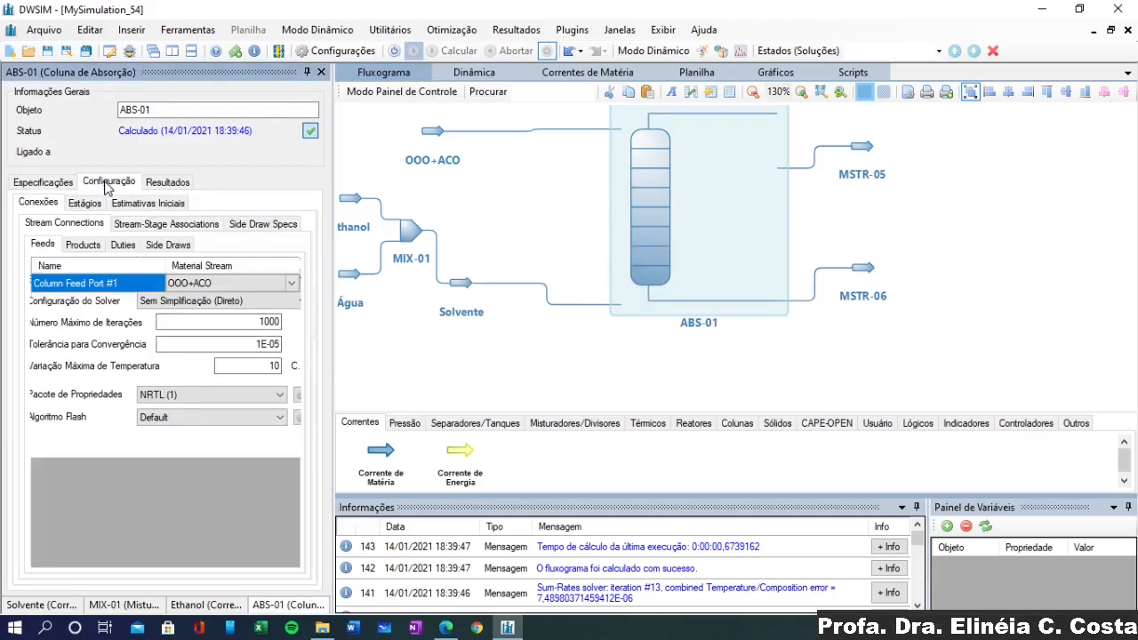
pyautogui.click(283, 450)
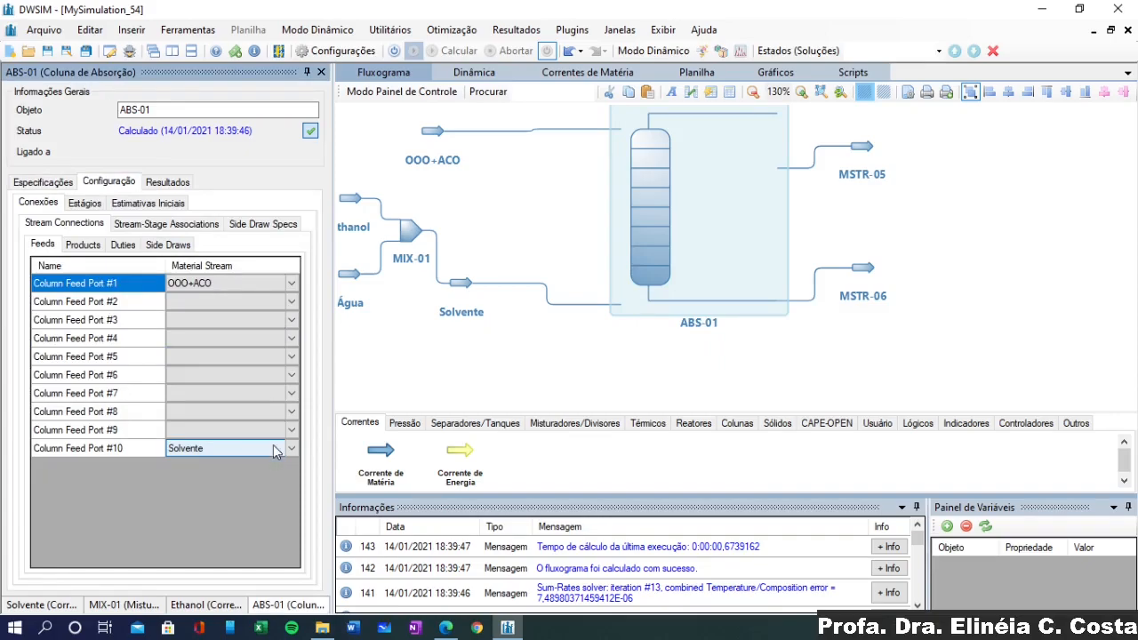
pyautogui.click(291, 450)
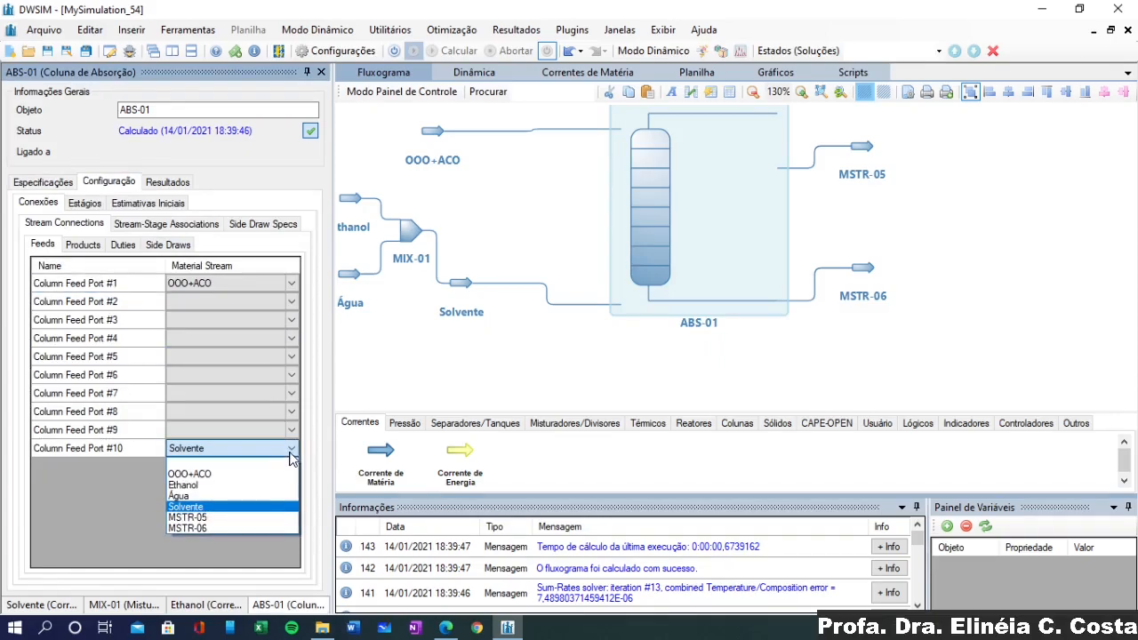
pyautogui.click(255, 463)
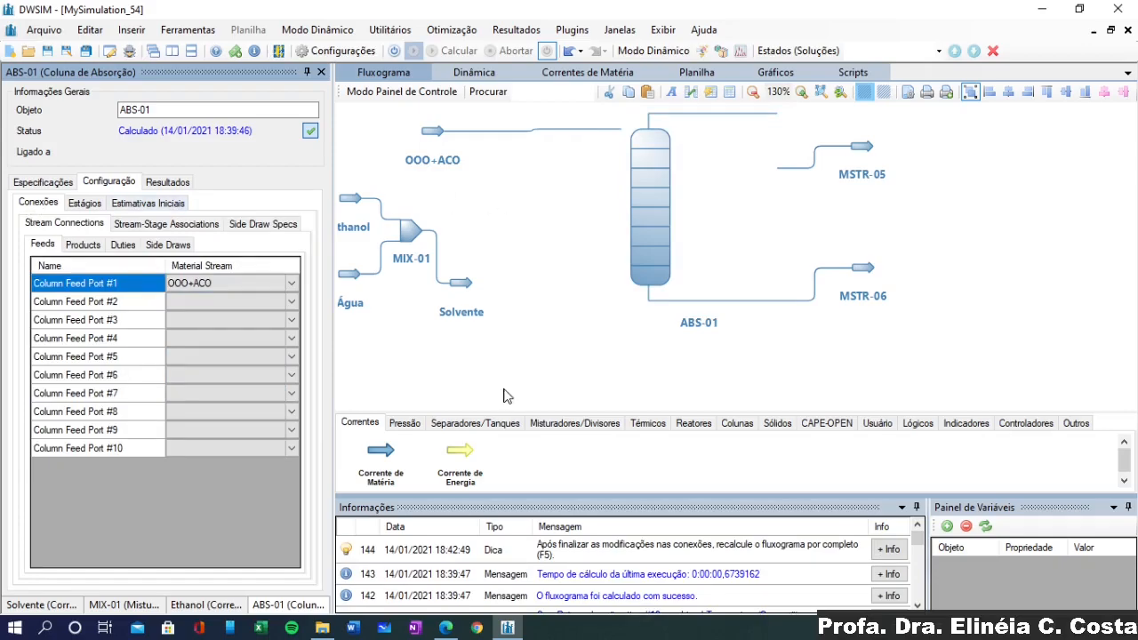
# Add an Aquecedor between Solvente and ABS-01, using Solvente as inlet and creating new outlet material and energy streams for it
pyautogui.click(649, 429)
pyautogui.moveTo(457, 452); pyautogui.dragTo(508, 282)
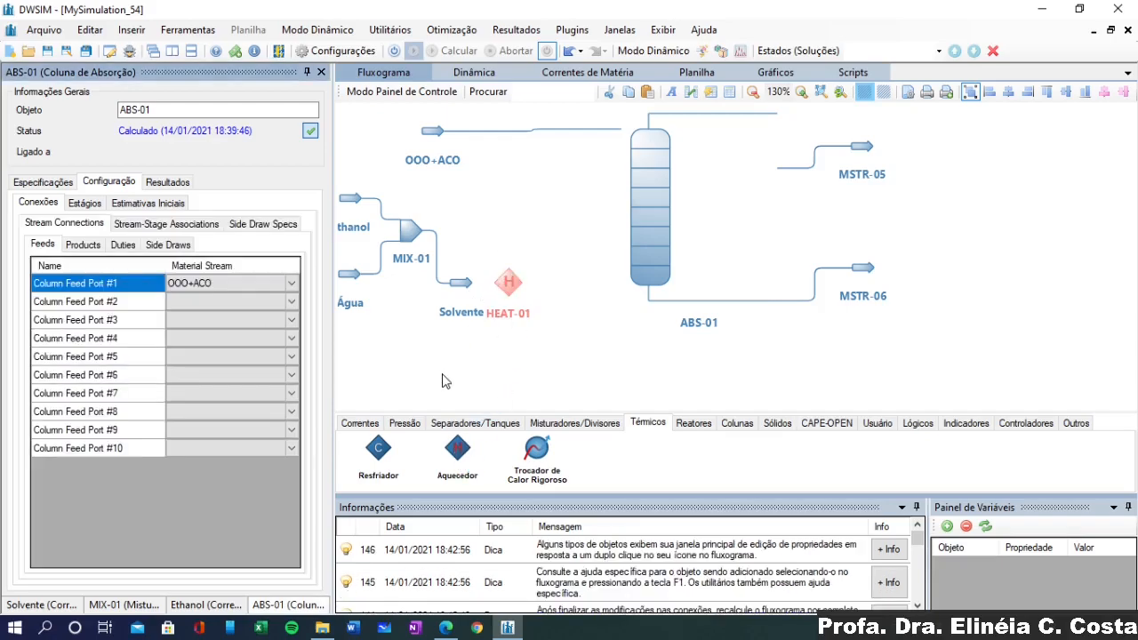
pyautogui.click(507, 284)
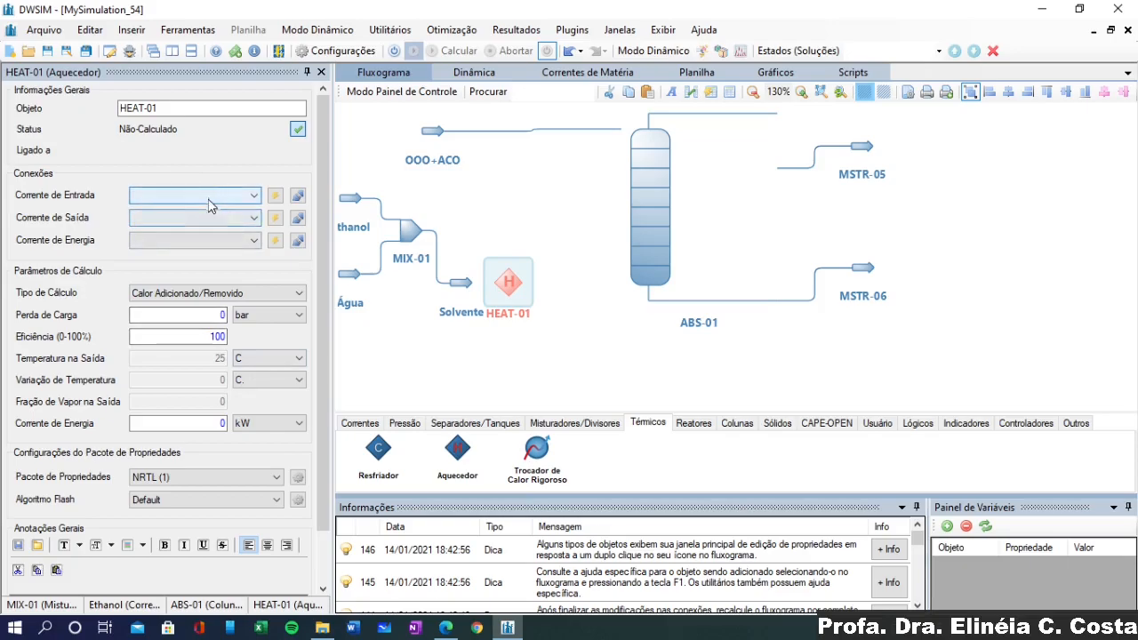
pyautogui.click(255, 196)
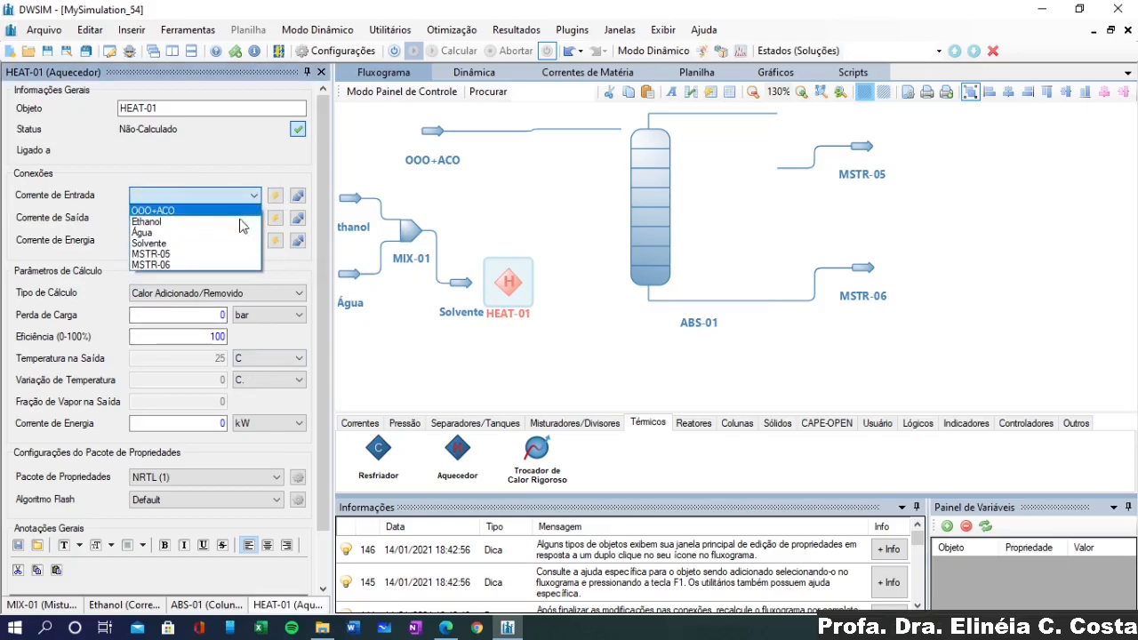
pyautogui.click(227, 244)
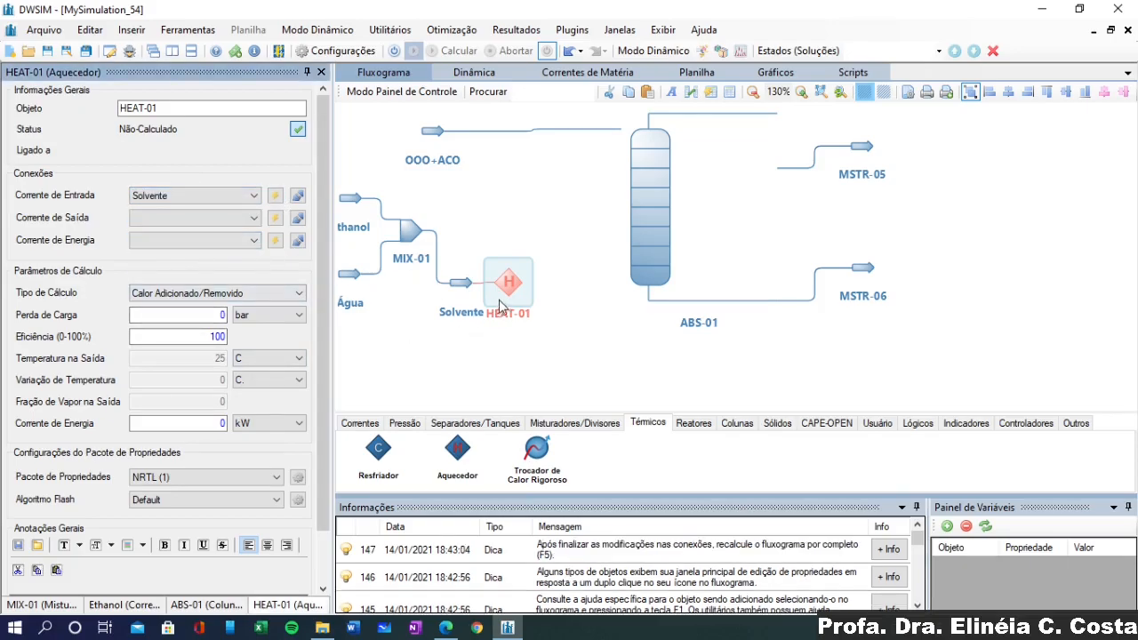
pyautogui.click(275, 218)
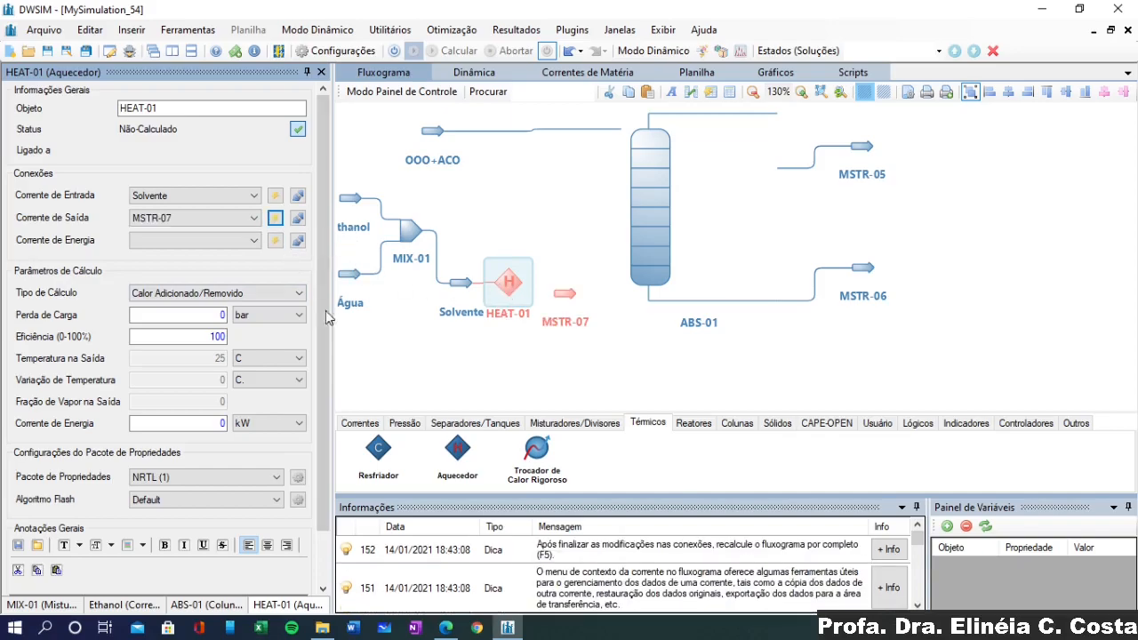
pyautogui.click(275, 242)
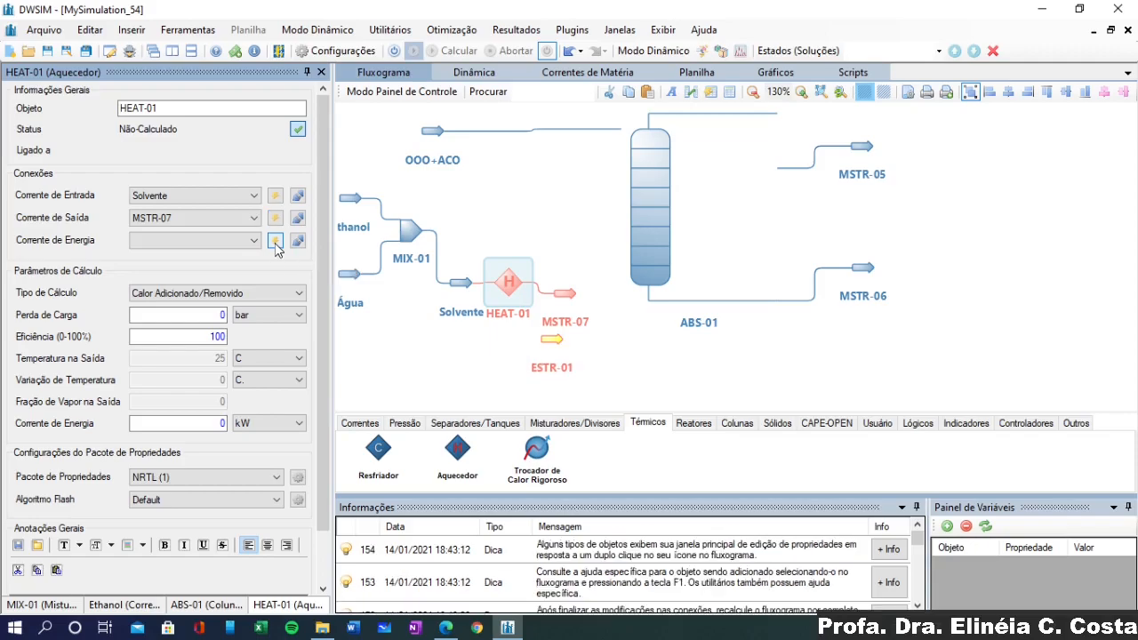
pyautogui.click(372, 425)
pyautogui.moveTo(457, 461); pyautogui.dragTo(633, 374)
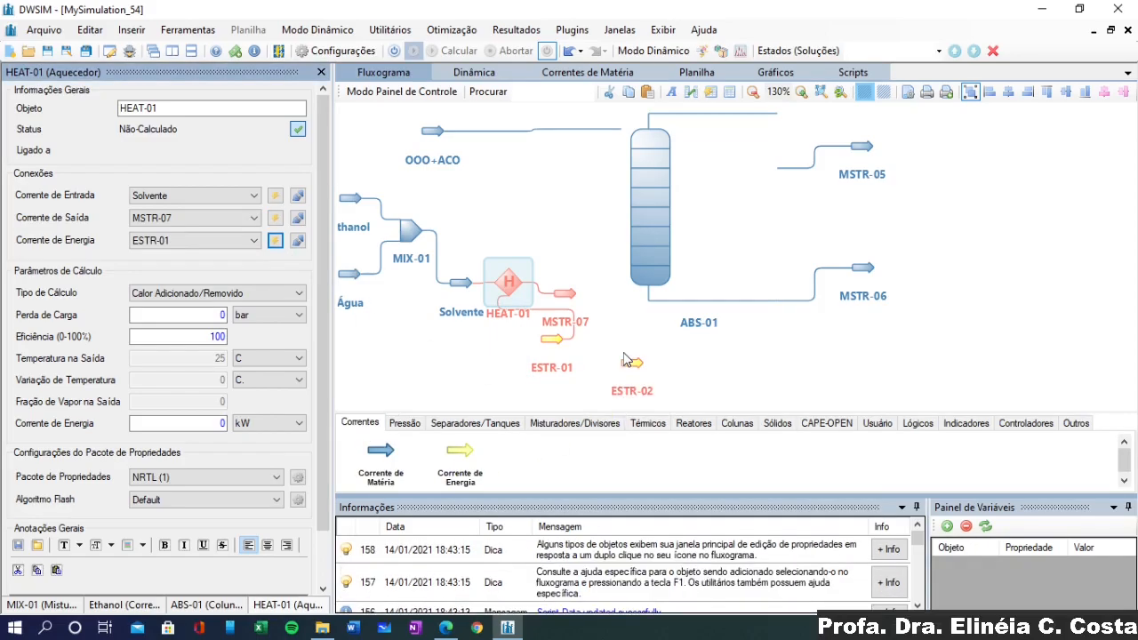
pyautogui.click(631, 366)
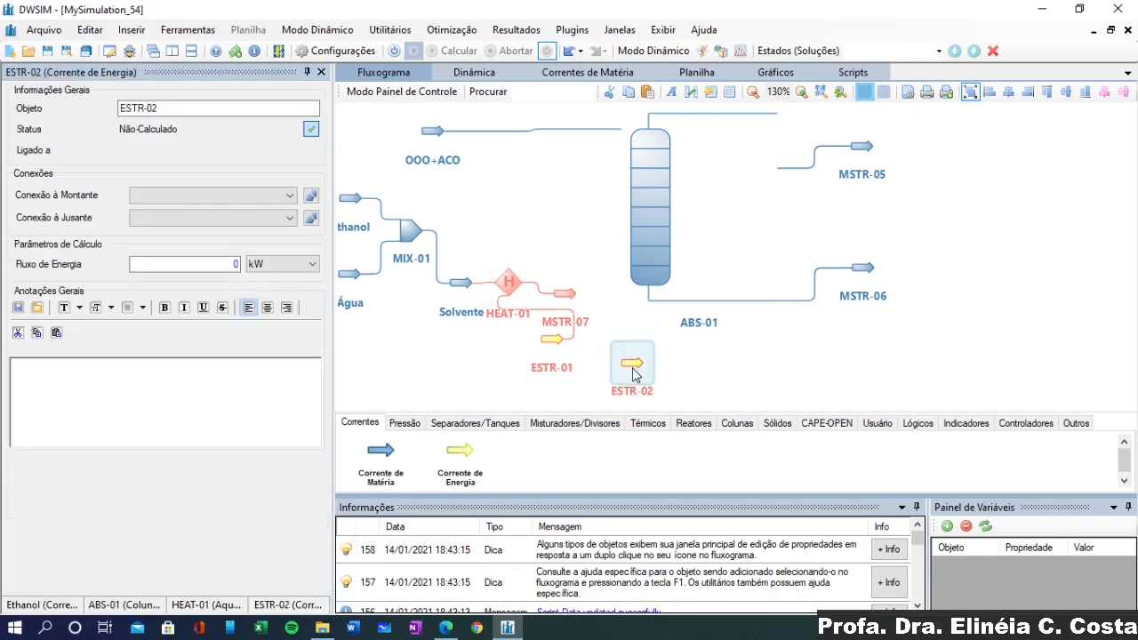
pyautogui.press('Delete')
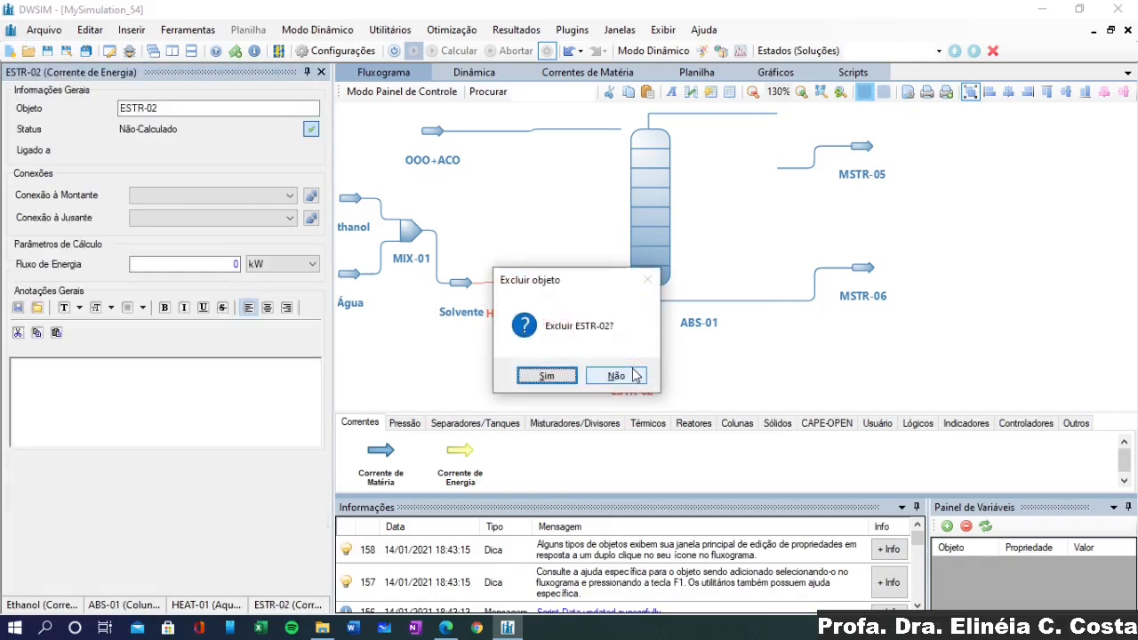
pyautogui.click(543, 376)
# Reposition MSTR-07 and ESTR-01 around HEAT-01, and set the heater's calculation type to Temperatura na Saída with a 50 °C outlet temperature
pyautogui.moveTo(565, 294); pyautogui.dragTo(568, 264)
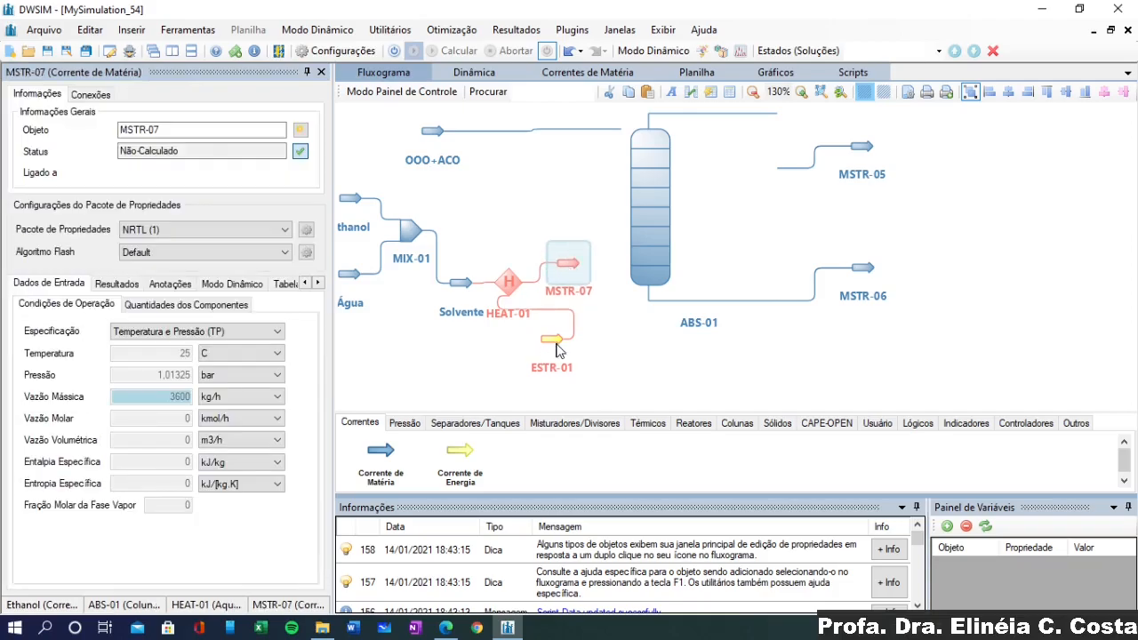
pyautogui.moveTo(554, 350); pyautogui.dragTo(530, 359)
pyautogui.click(514, 286)
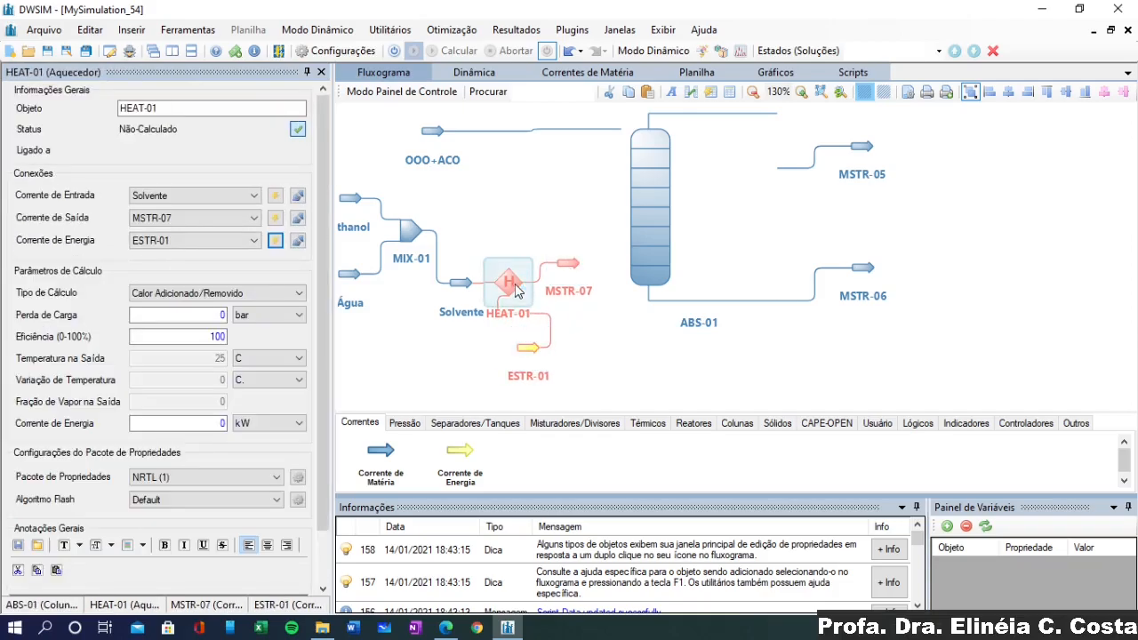
pyautogui.click(172, 296)
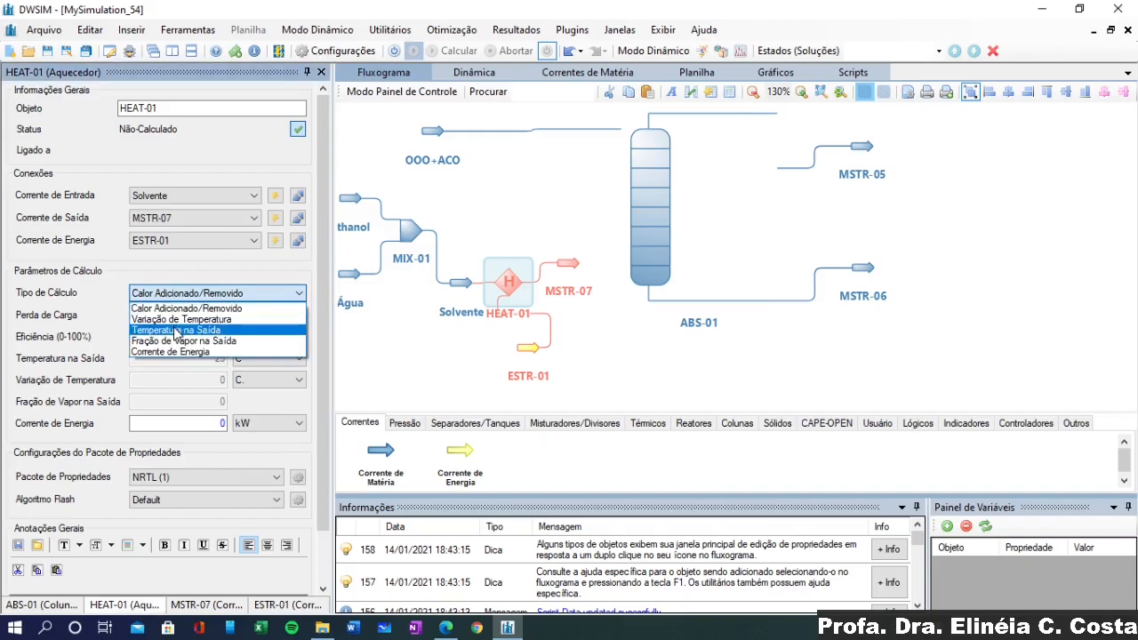
pyautogui.click(175, 330)
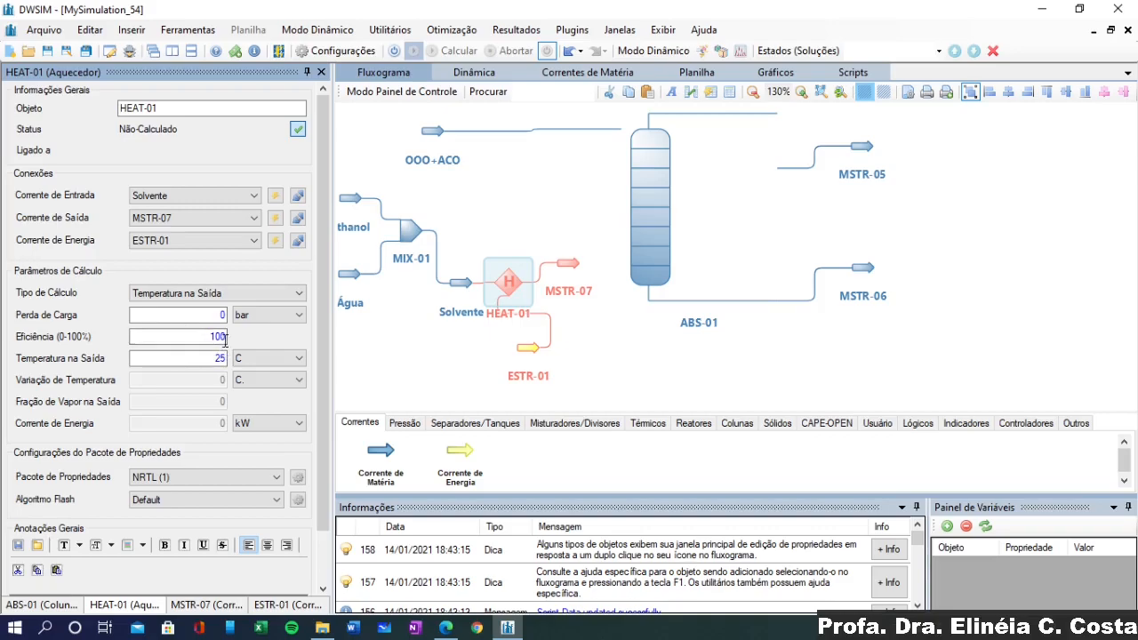
pyautogui.click(298, 294)
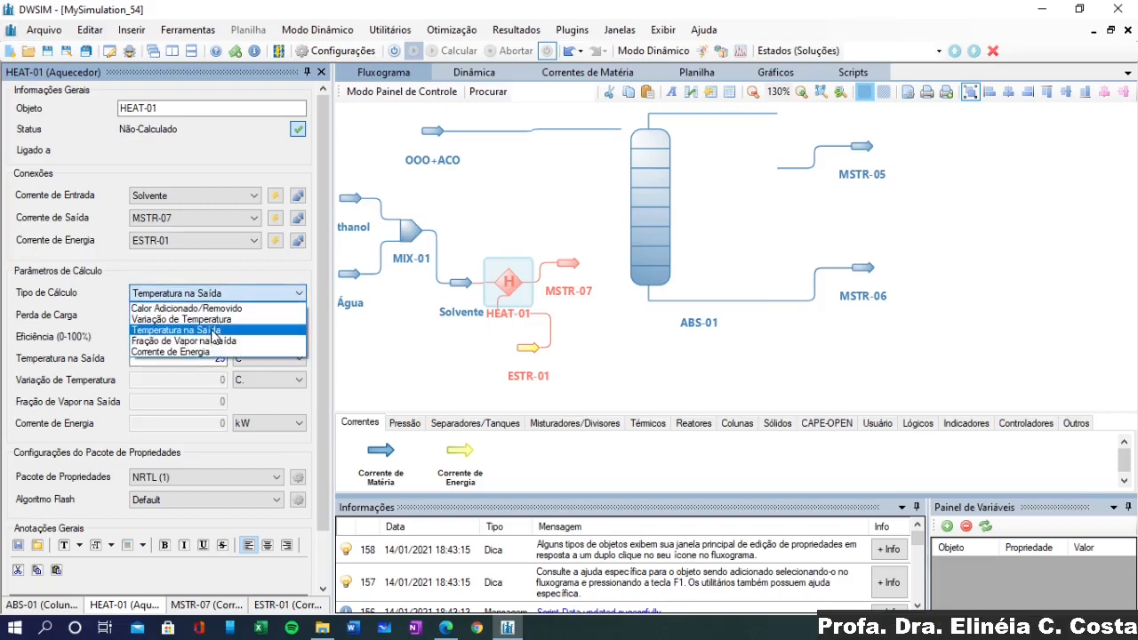
pyautogui.click(216, 334)
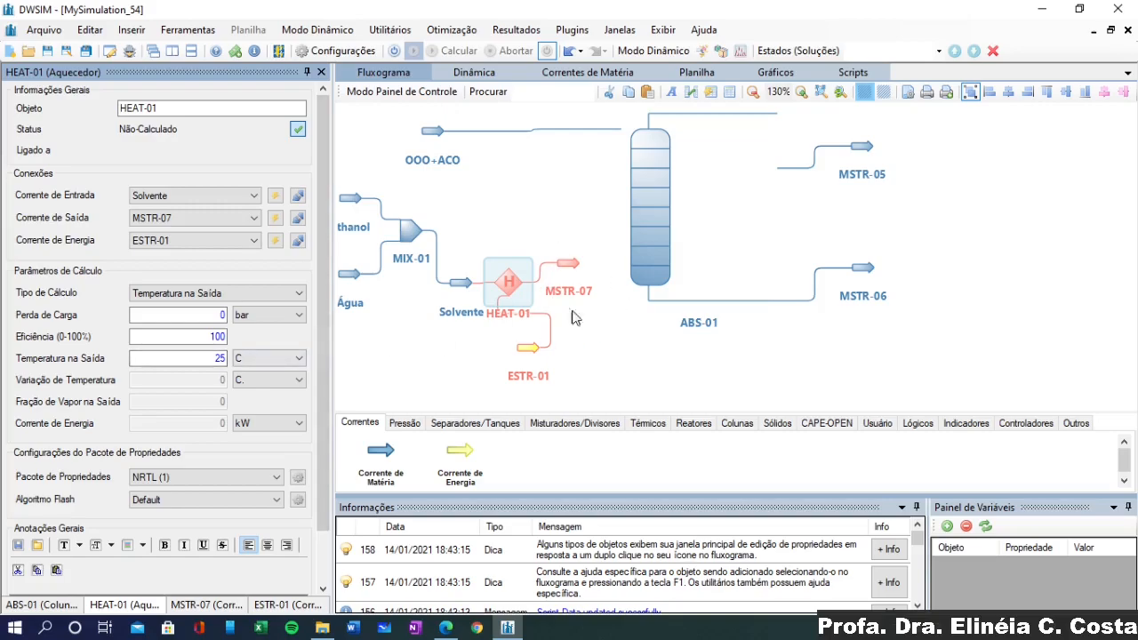
pyautogui.click(203, 357)
pyautogui.click(516, 364)
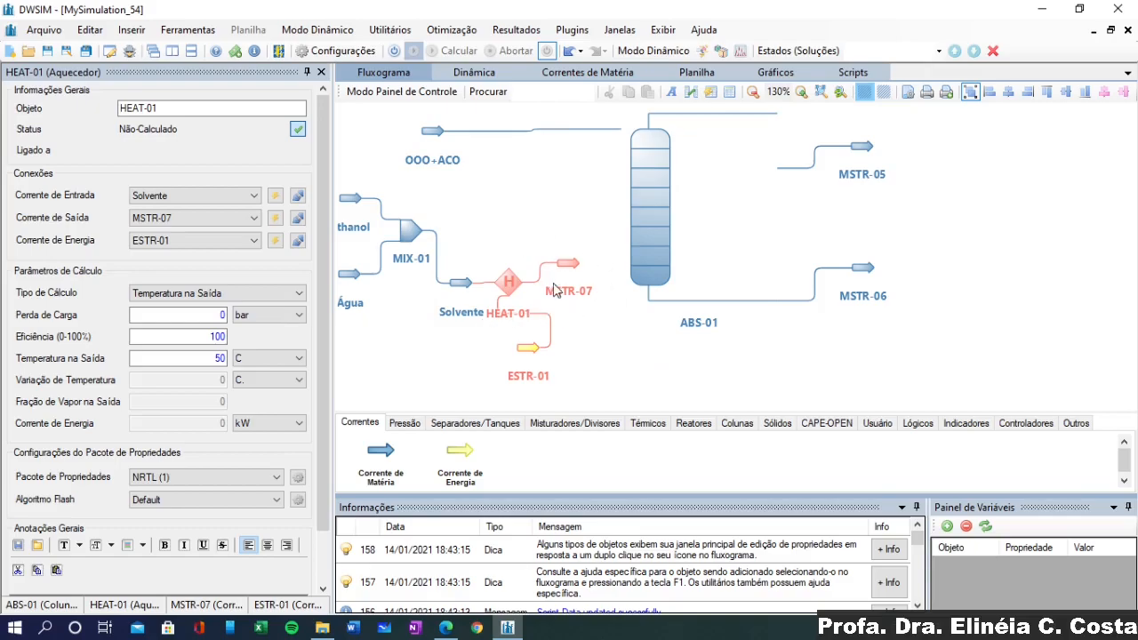
# Connect the heater outlet stream MSTR-07 to Column Feed Port #10 of ABS-01
pyautogui.click(649, 236)
pyautogui.click(258, 451)
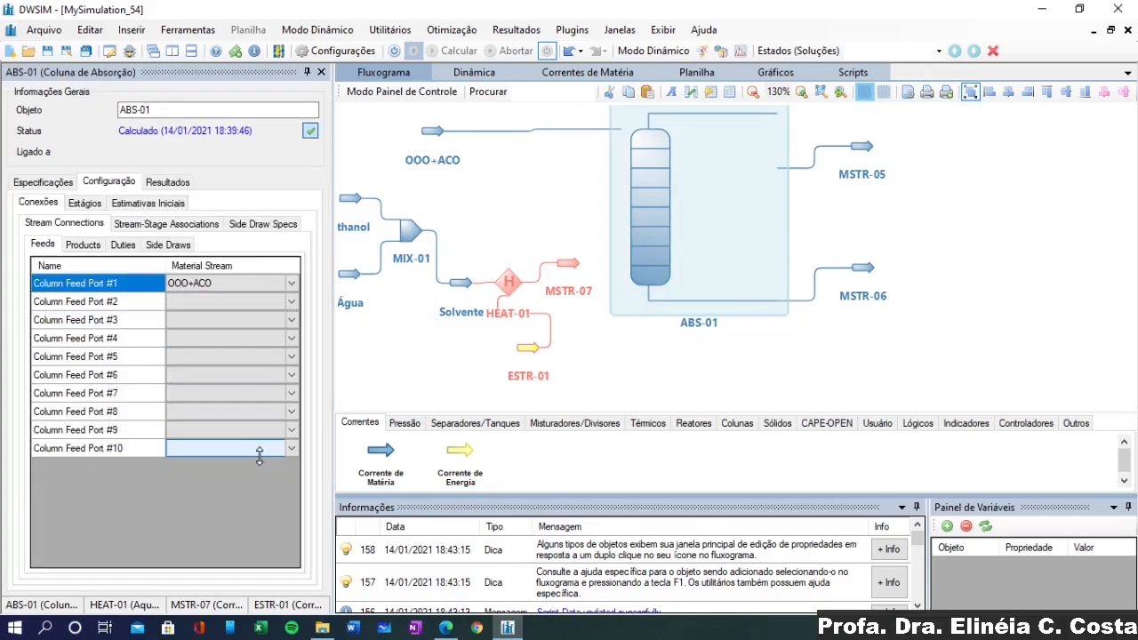
pyautogui.click(290, 450)
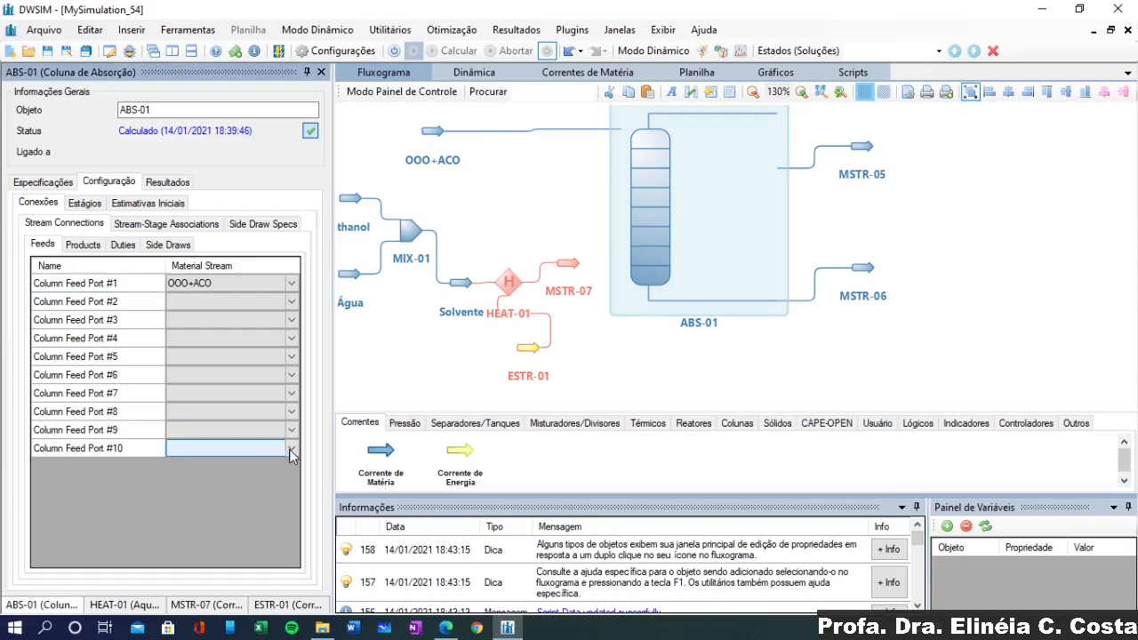
pyautogui.click(294, 457)
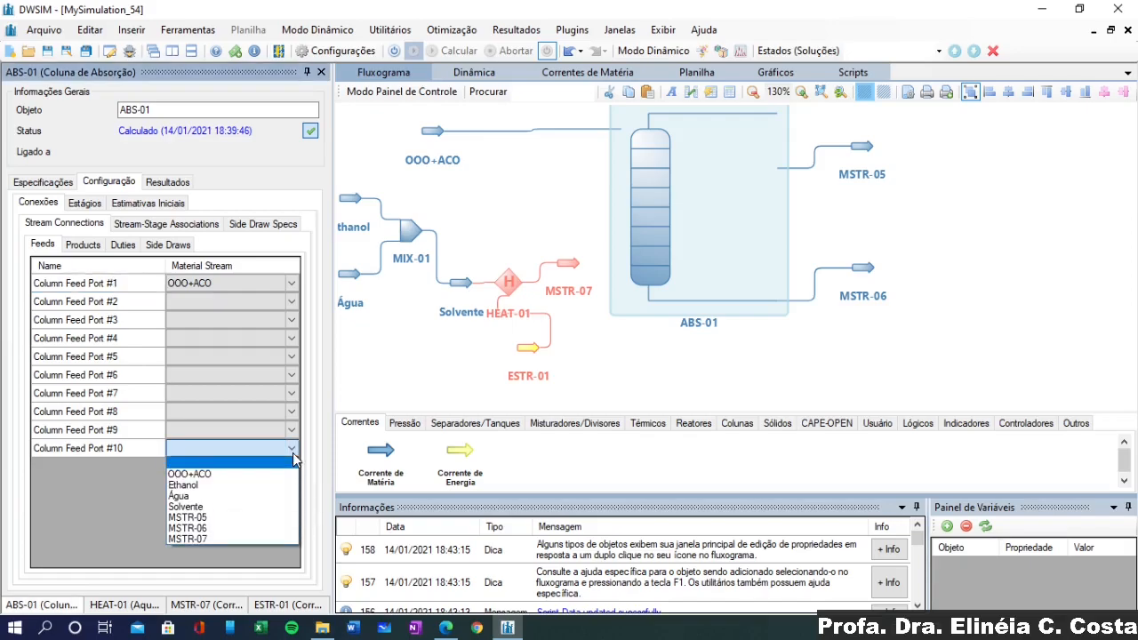
pyautogui.click(213, 539)
pyautogui.click(223, 429)
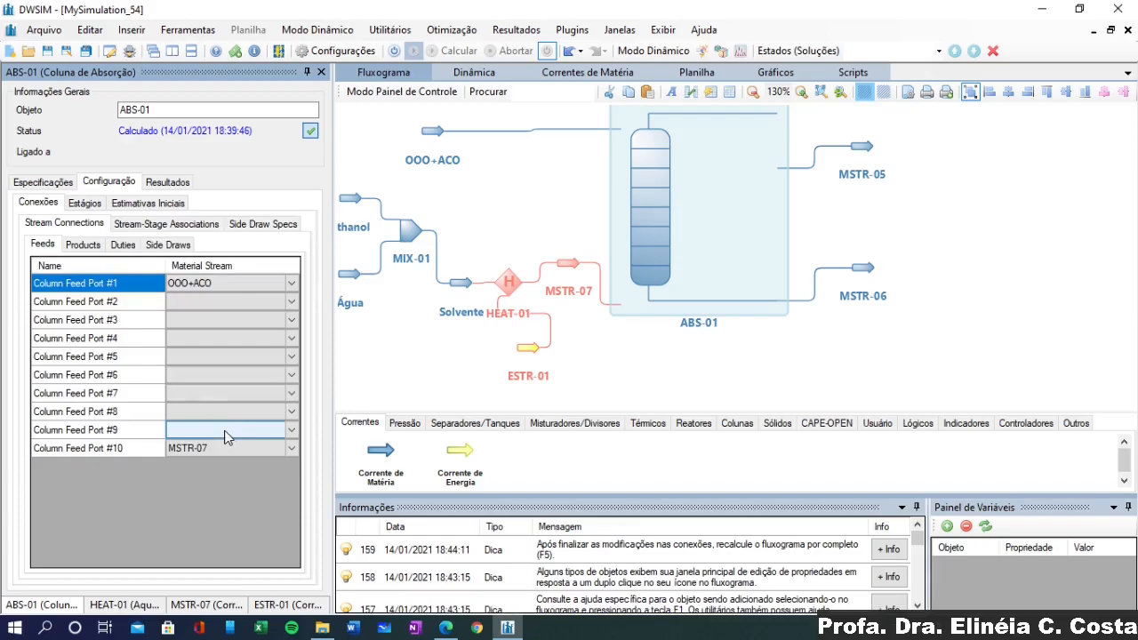
# Assign the MSTR-07 feed to Estágio11 in the ABS-01 stage associations and reactivate the calculator
pyautogui.click(131, 226)
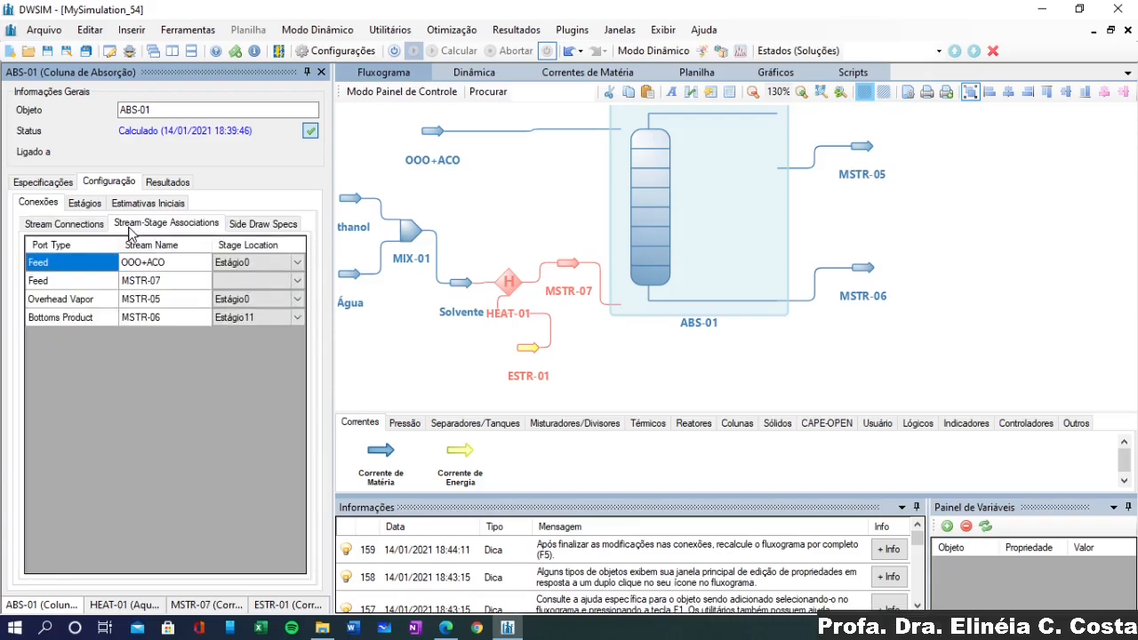
pyautogui.click(296, 284)
pyautogui.click(297, 291)
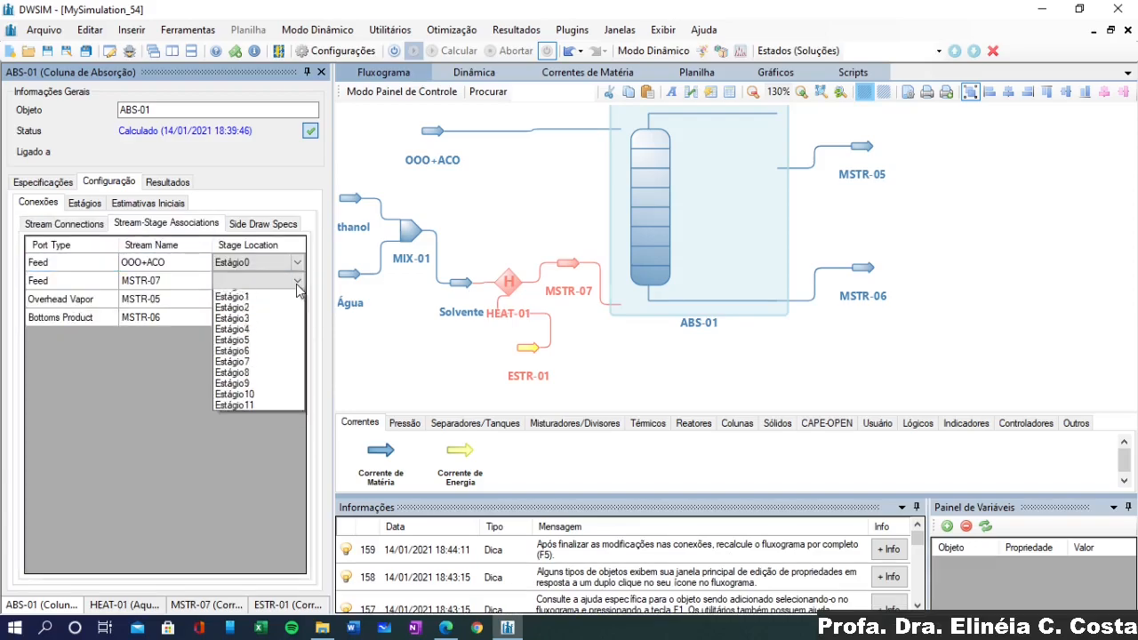
pyautogui.click(241, 427)
pyautogui.click(245, 284)
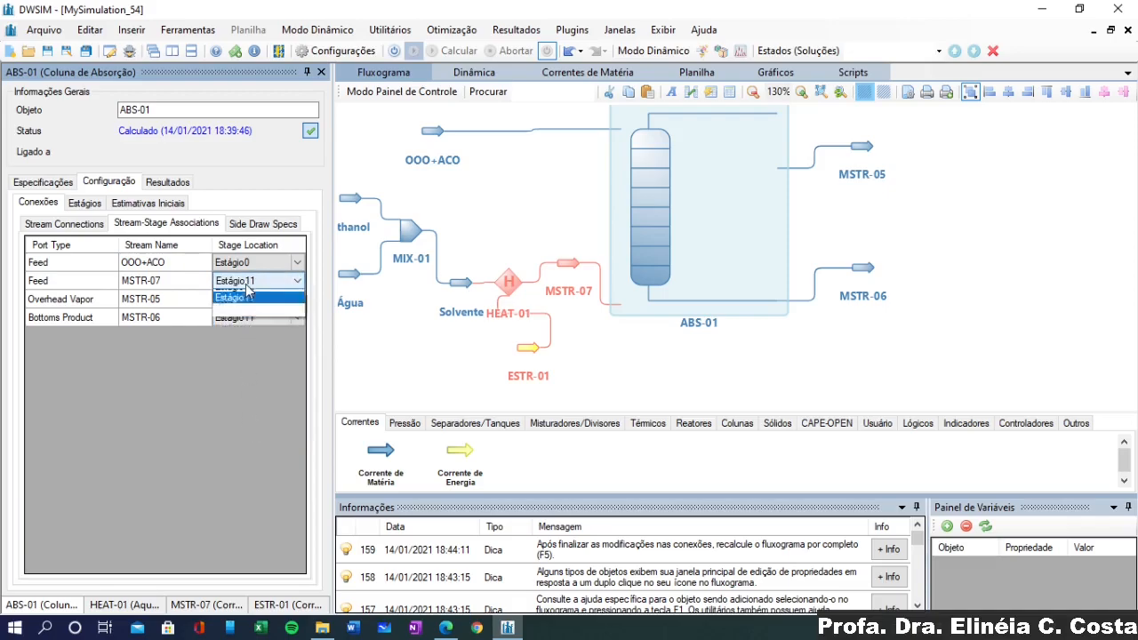
pyautogui.click(245, 283)
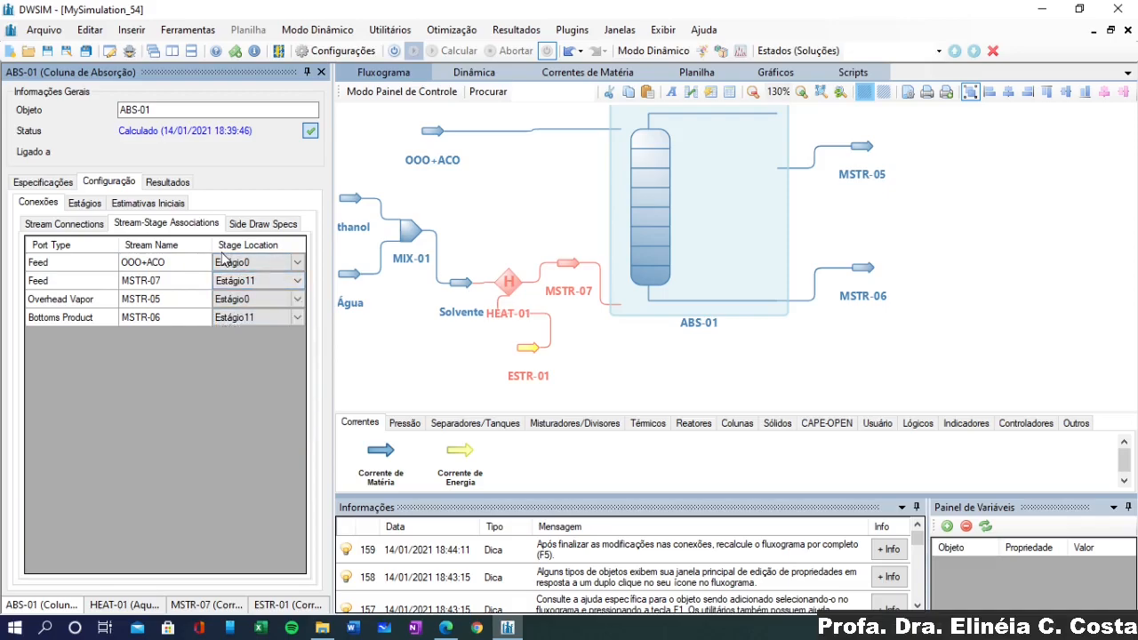
pyautogui.click(87, 222)
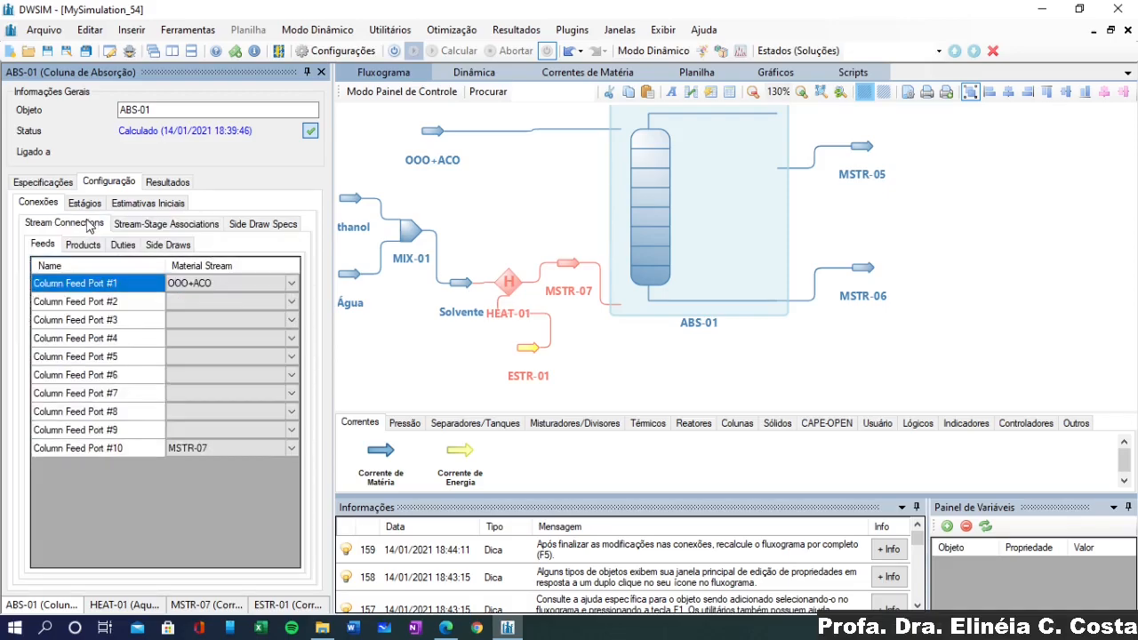
pyautogui.click(394, 51)
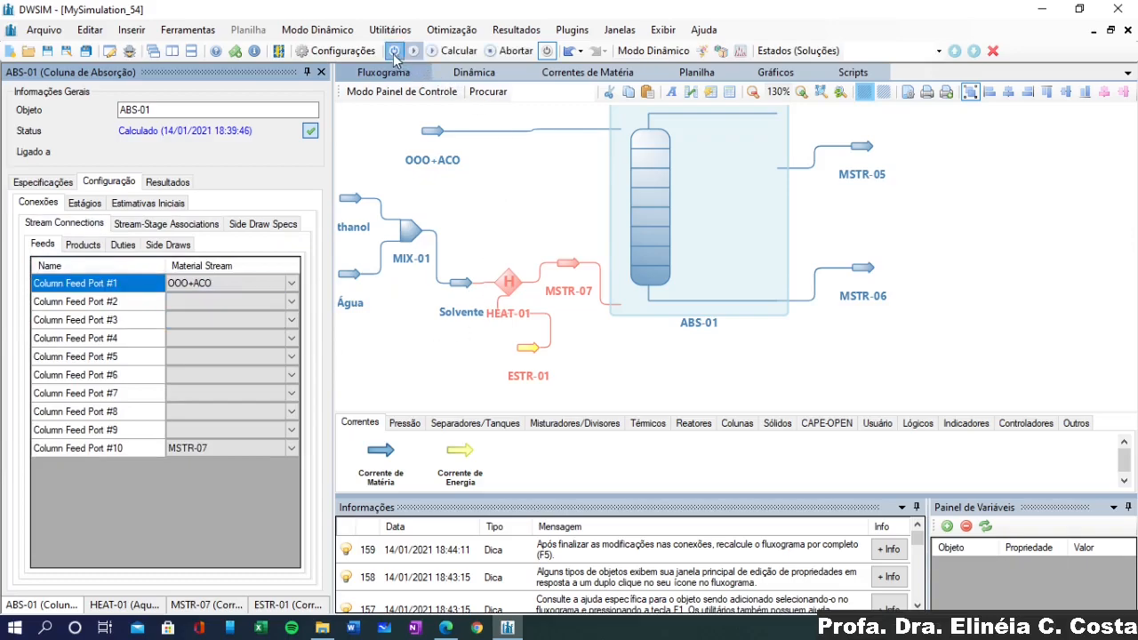
# Recalculate the flowsheet and show the MSTR-06 component results in Frações Mássicas
pyautogui.click(455, 51)
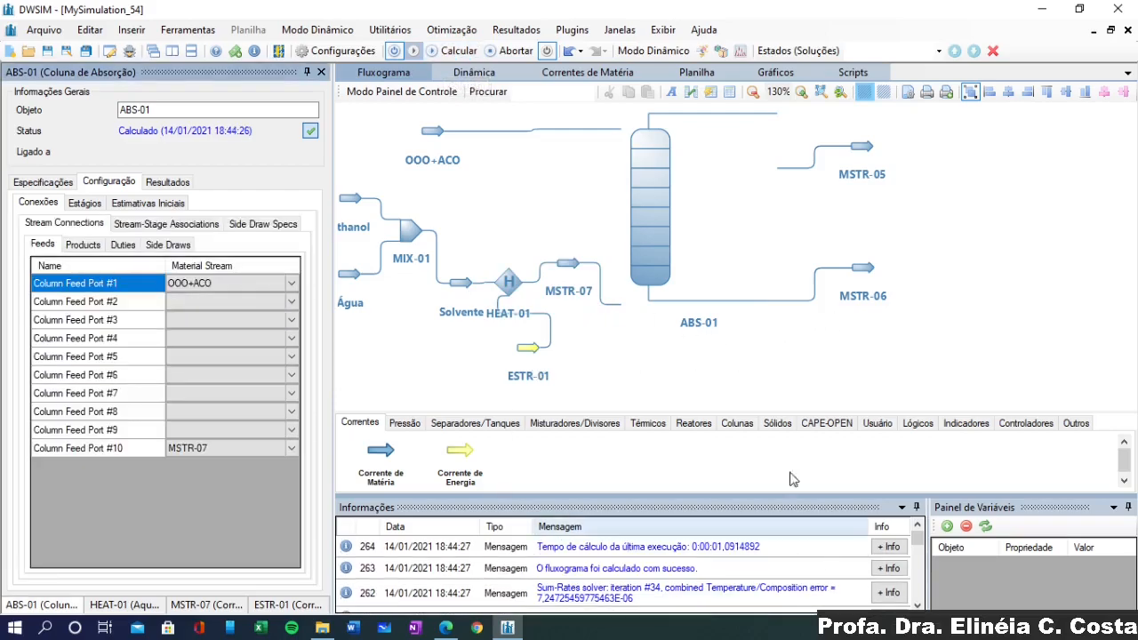
pyautogui.moveTo(861, 285)
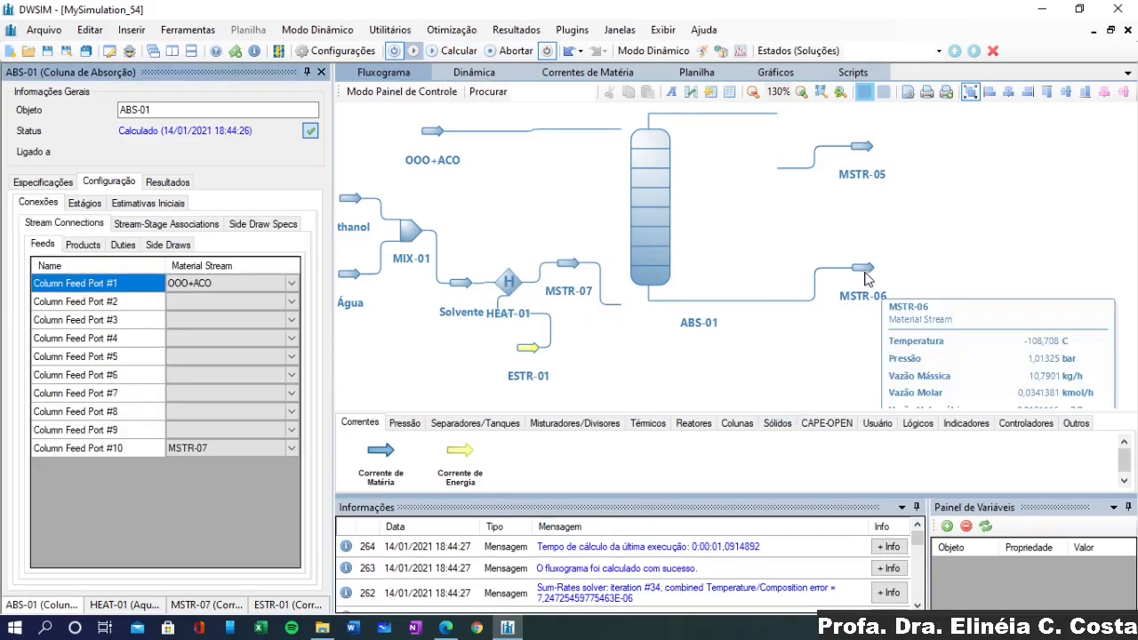
pyautogui.moveTo(433, 140)
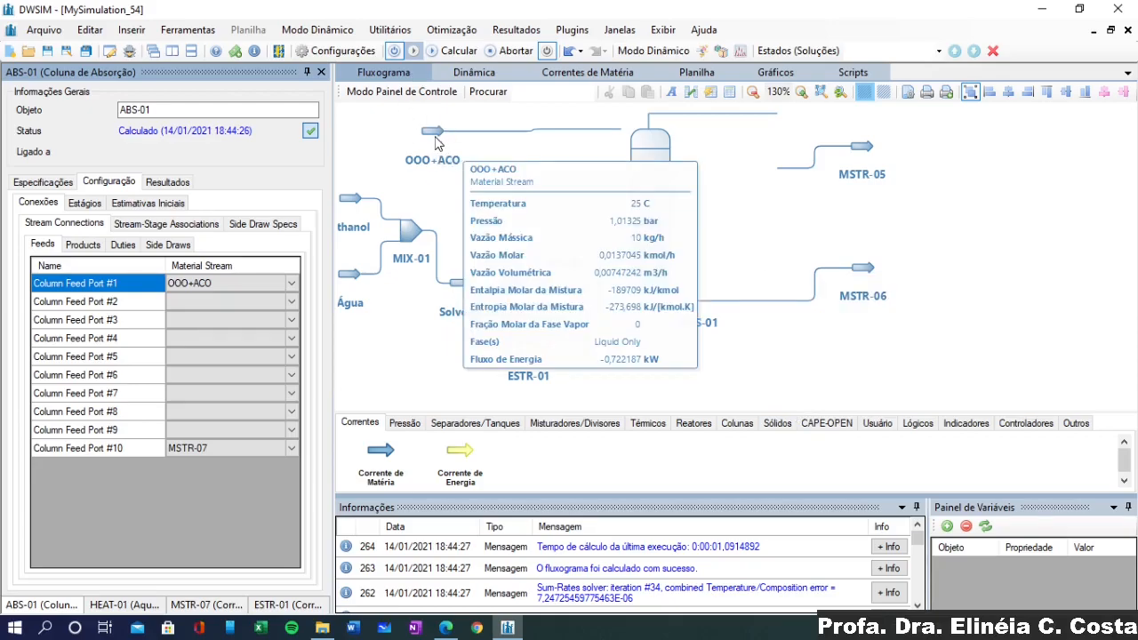
pyautogui.click(838, 271)
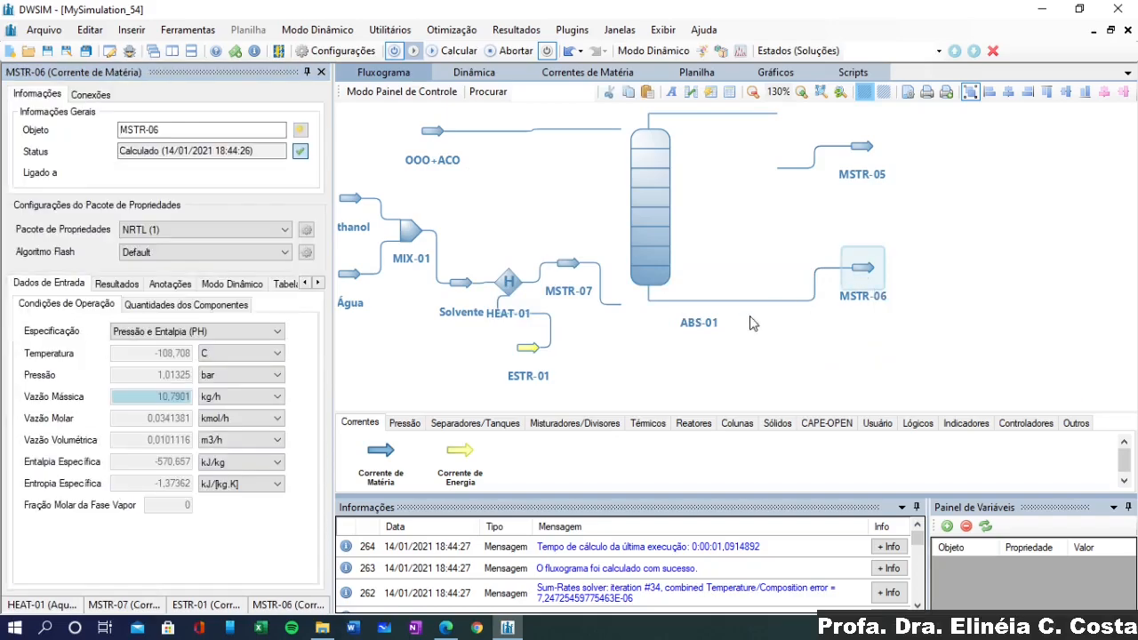
pyautogui.click(116, 283)
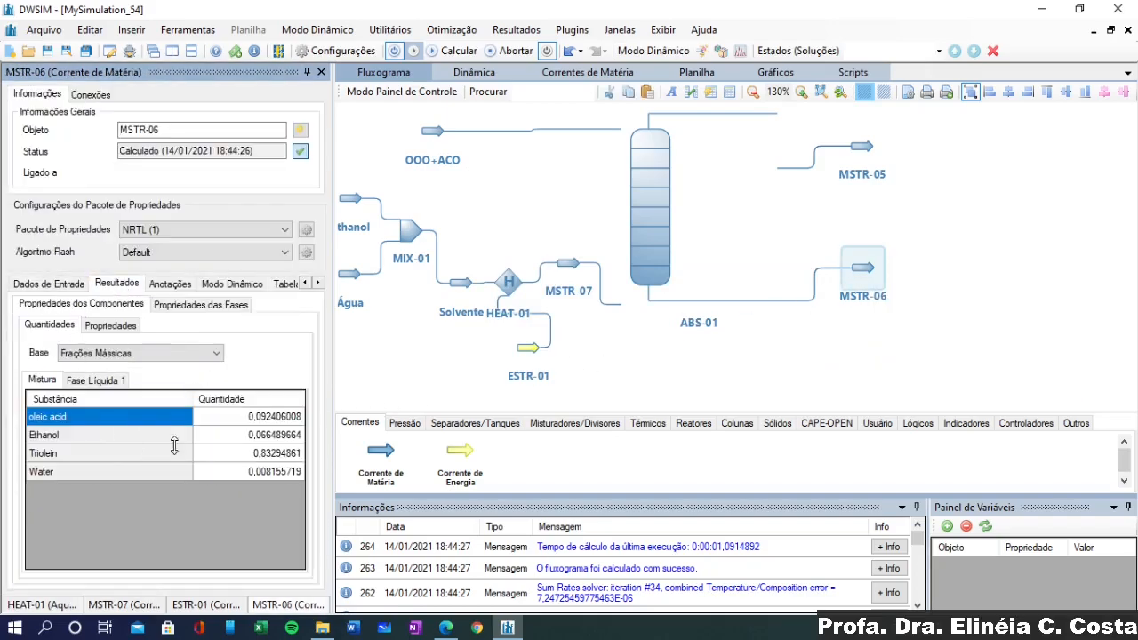
pyautogui.click(161, 353)
pyautogui.click(137, 382)
pyautogui.click(268, 424)
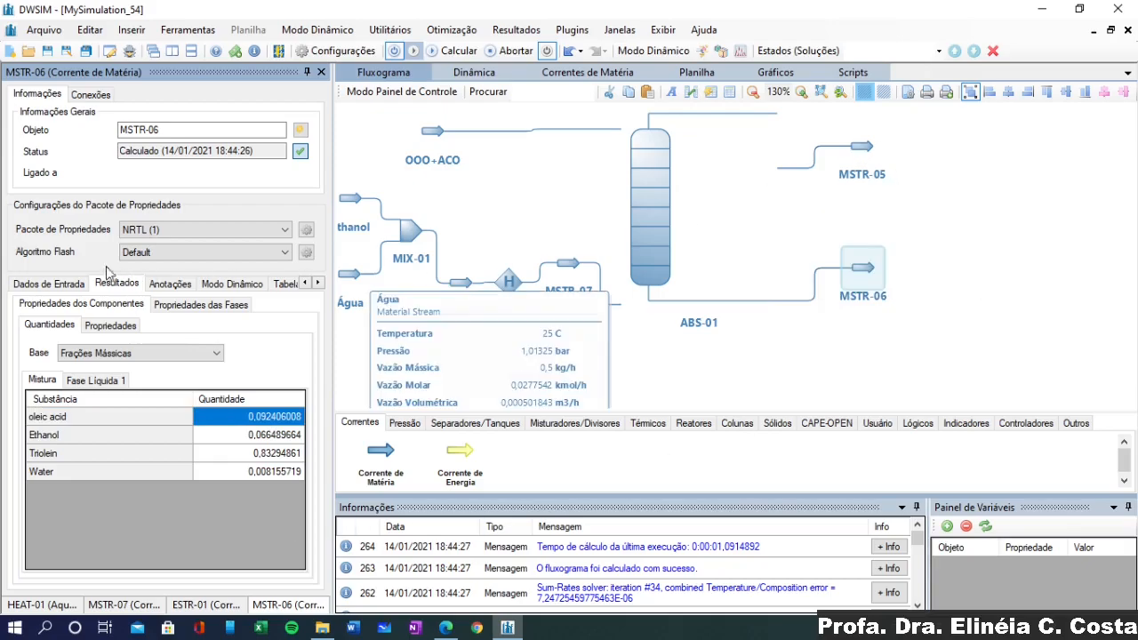
# Check the mass flow of MSTR-06 against the OOO+ACO and MSTR-07 feed streams
pyautogui.click(49, 283)
pyautogui.moveTo(166, 408)
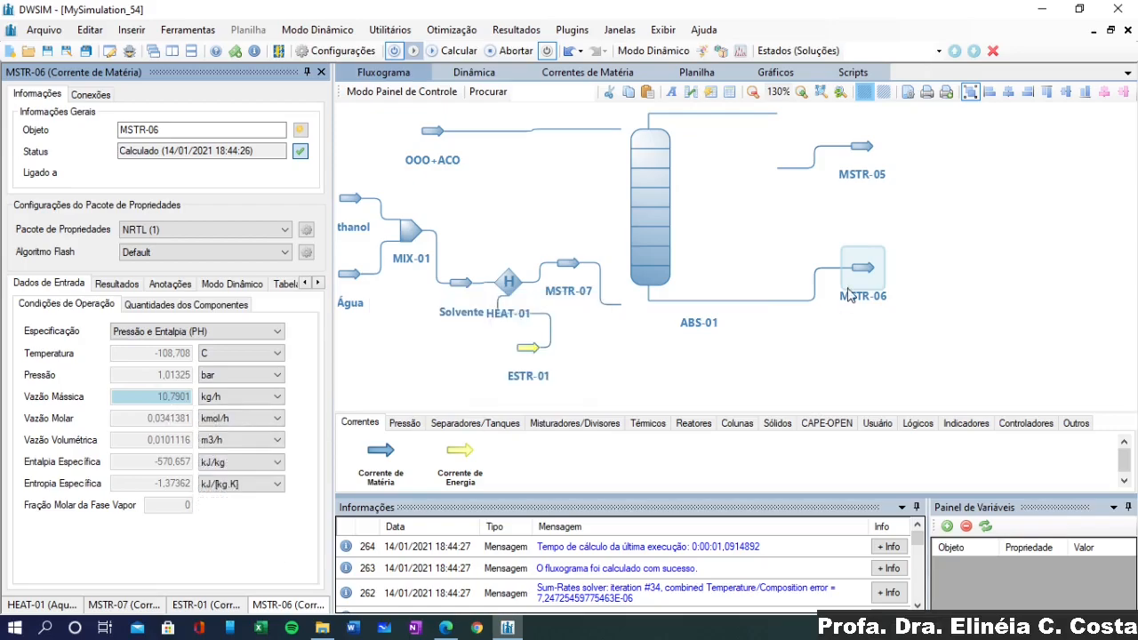
pyautogui.moveTo(436, 138)
pyautogui.click(573, 268)
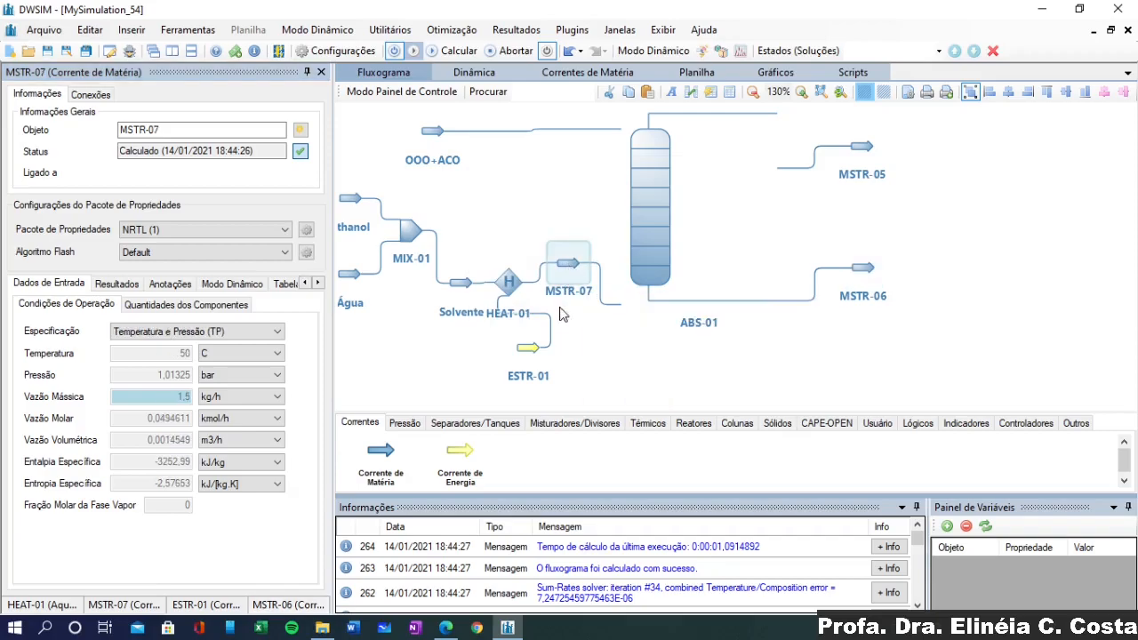
# Set the HEAT-01 outlet temperature to 60 °C and recalculate the flowsheet
pyautogui.click(507, 281)
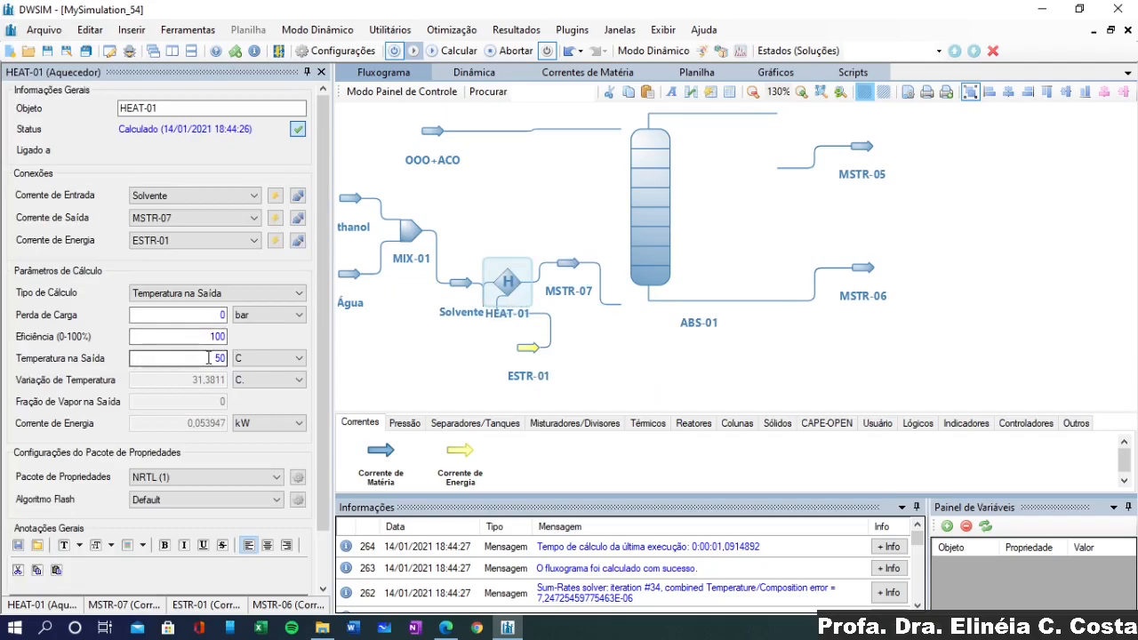
pyautogui.moveTo(207, 357)
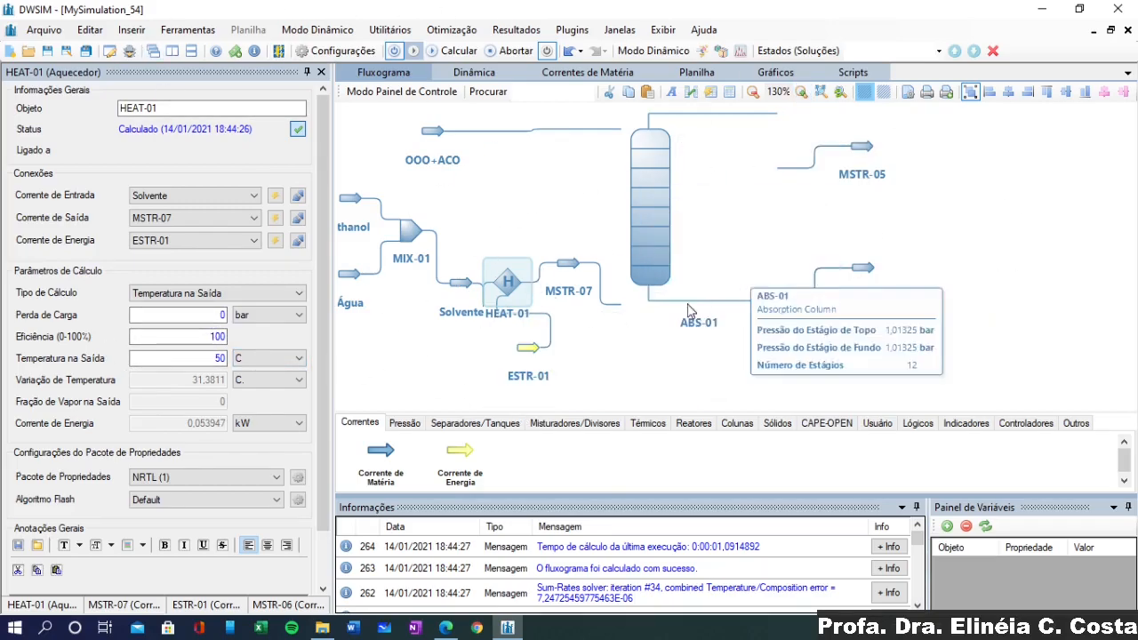
pyautogui.click(200, 358)
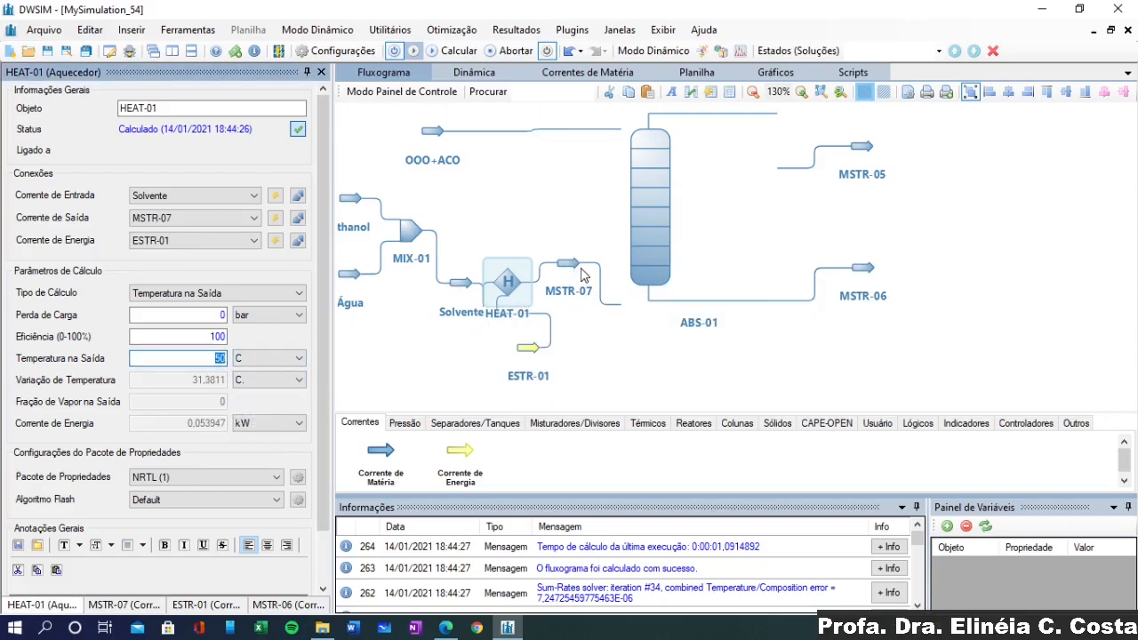
pyautogui.click(509, 286)
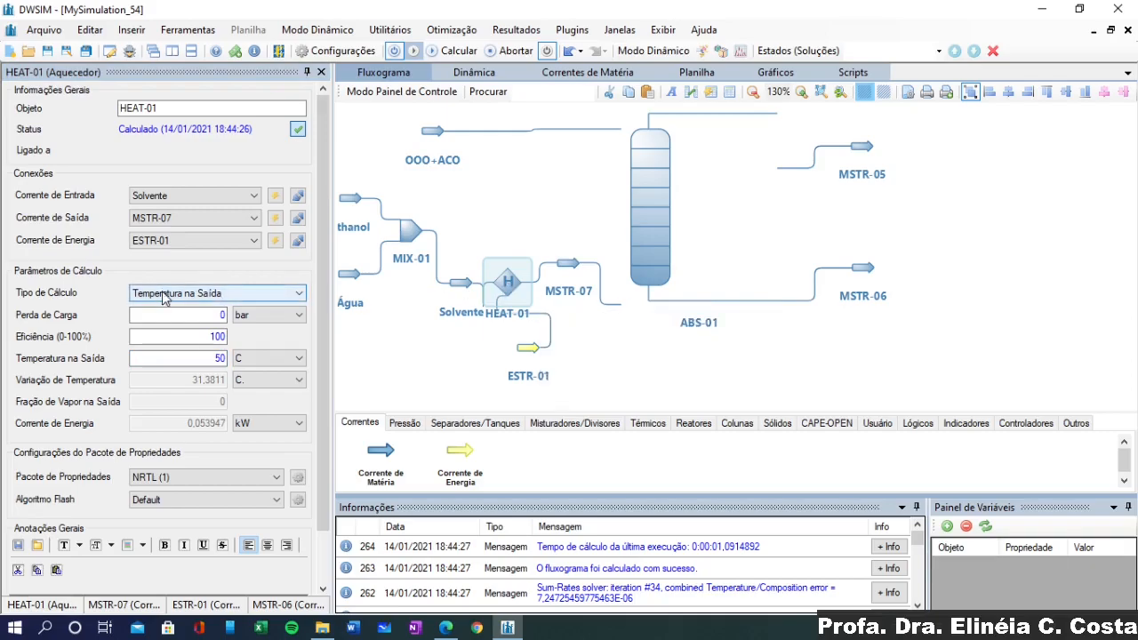
pyautogui.doubleClick(209, 358)
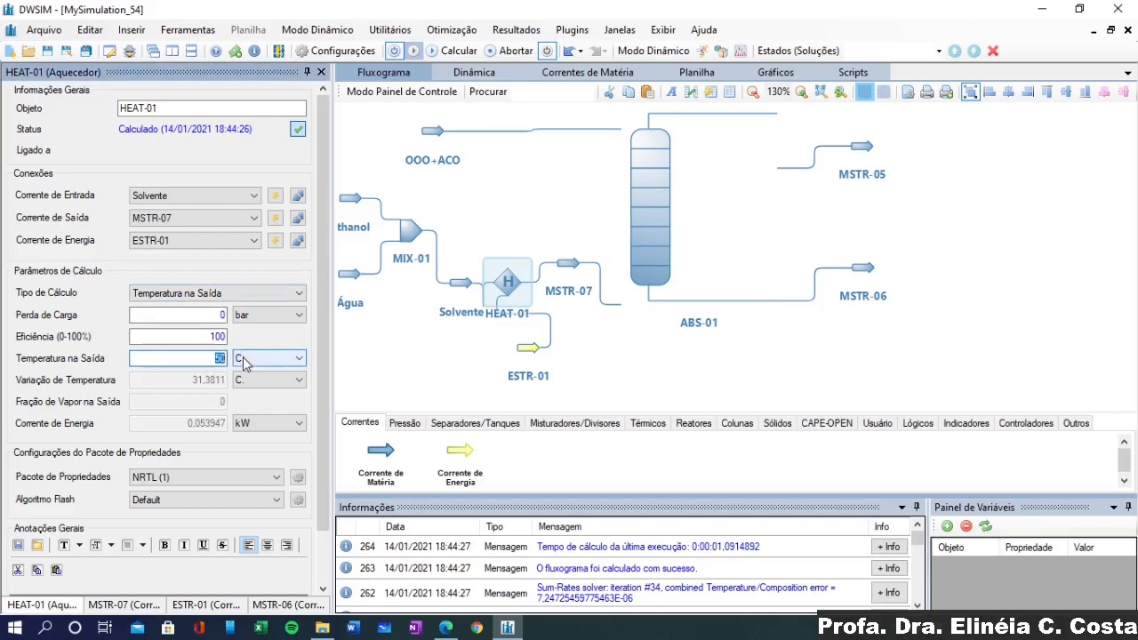
pyautogui.write('8')
pyautogui.press('Return')
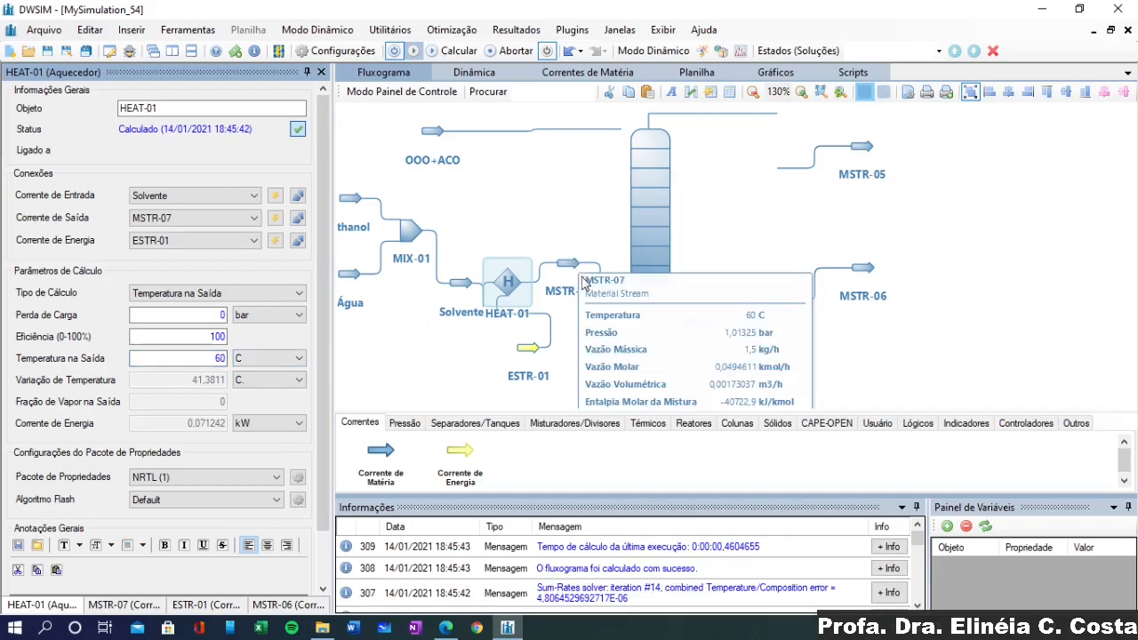
pyautogui.click(594, 333)
pyautogui.click(454, 51)
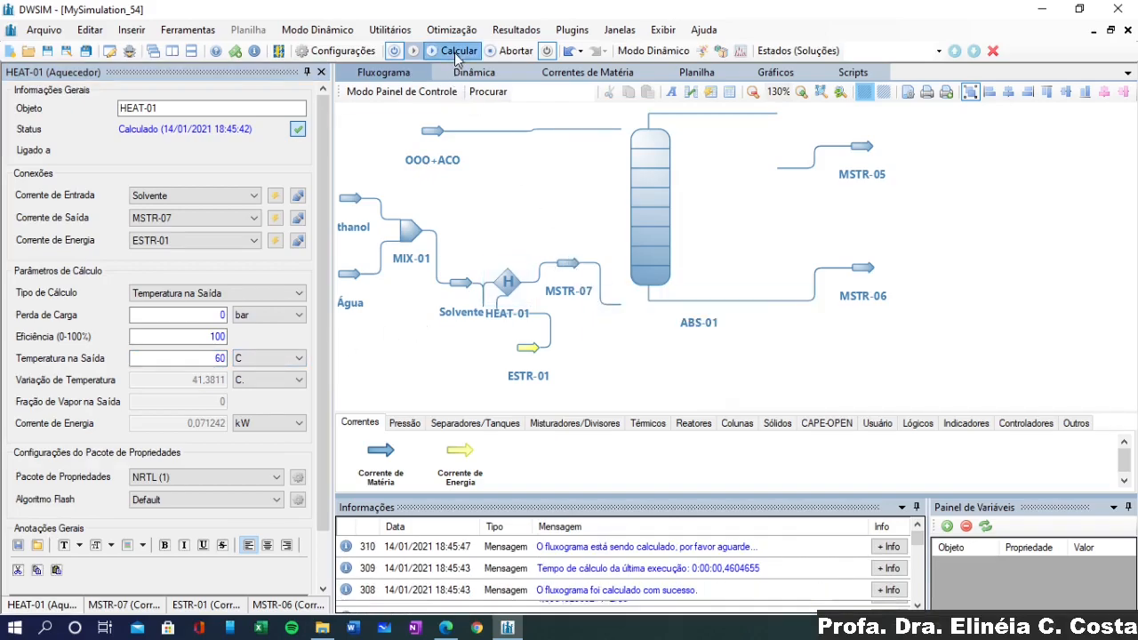
# Examine the mass flow and component mole fractions of MSTR-06, recalculating the flowsheet once more
pyautogui.click(860, 287)
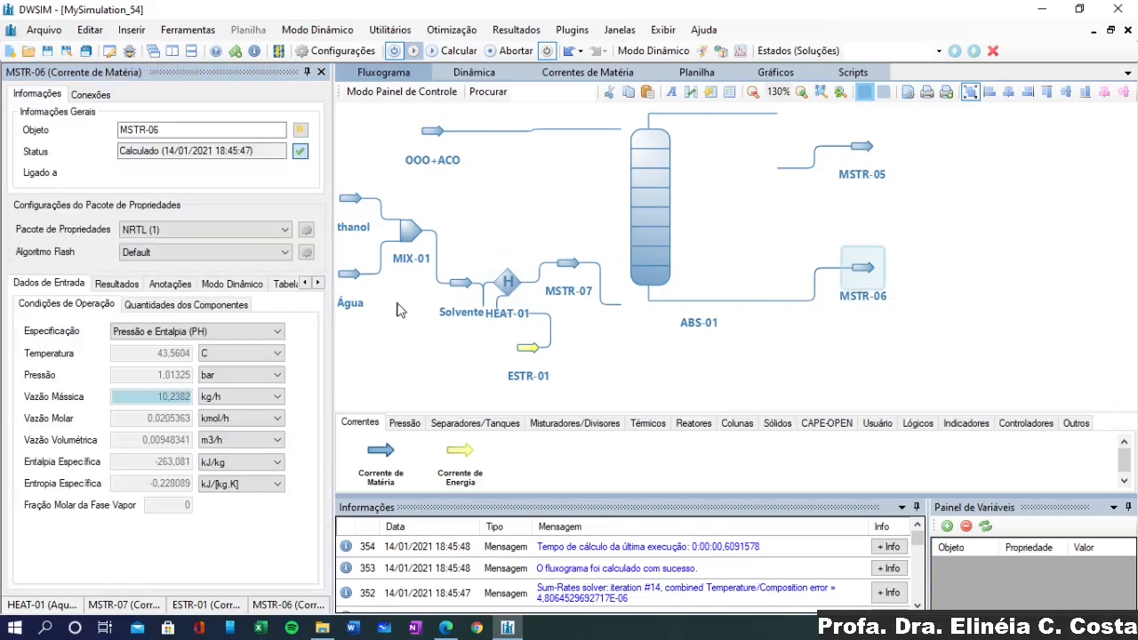
pyautogui.click(105, 283)
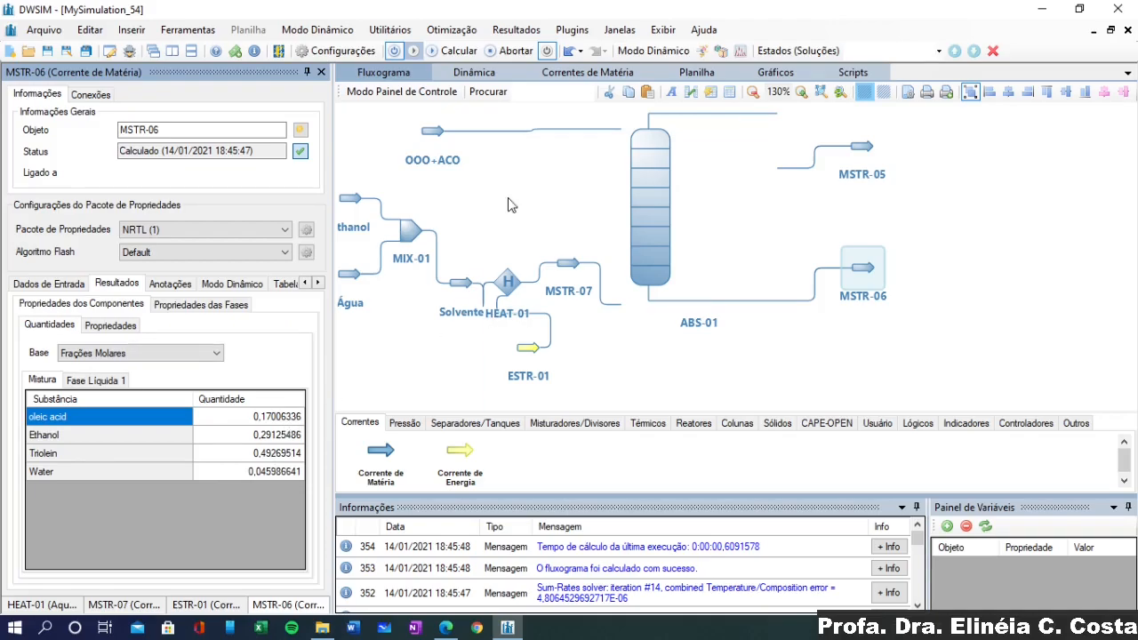
pyautogui.click(469, 56)
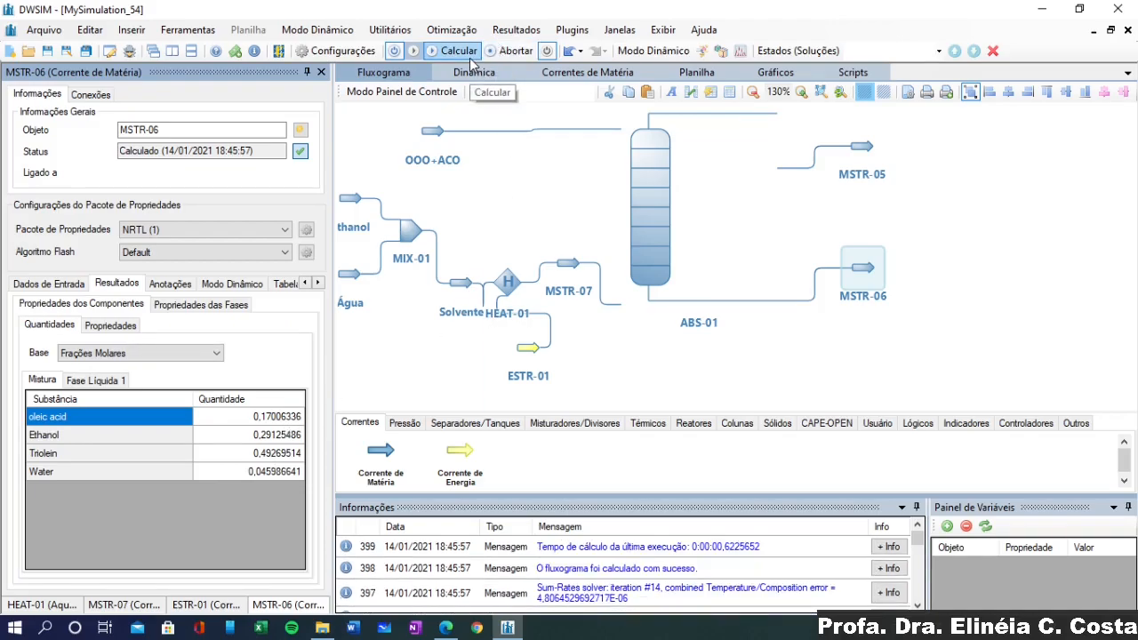
pyautogui.moveTo(578, 276)
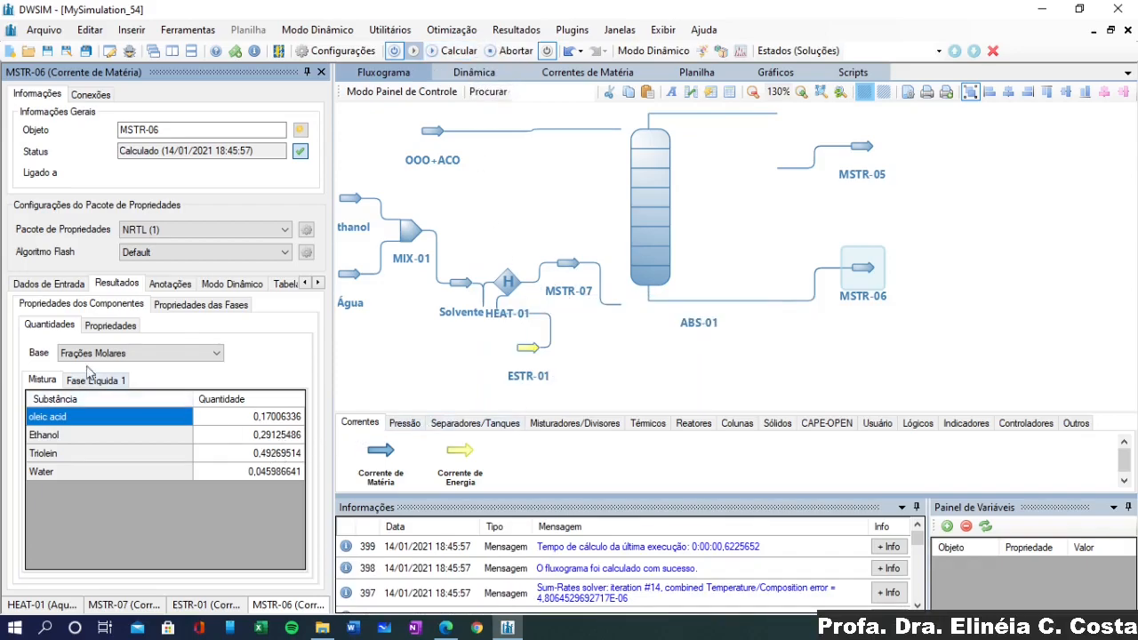
pyautogui.click(49, 282)
pyautogui.moveTo(157, 400)
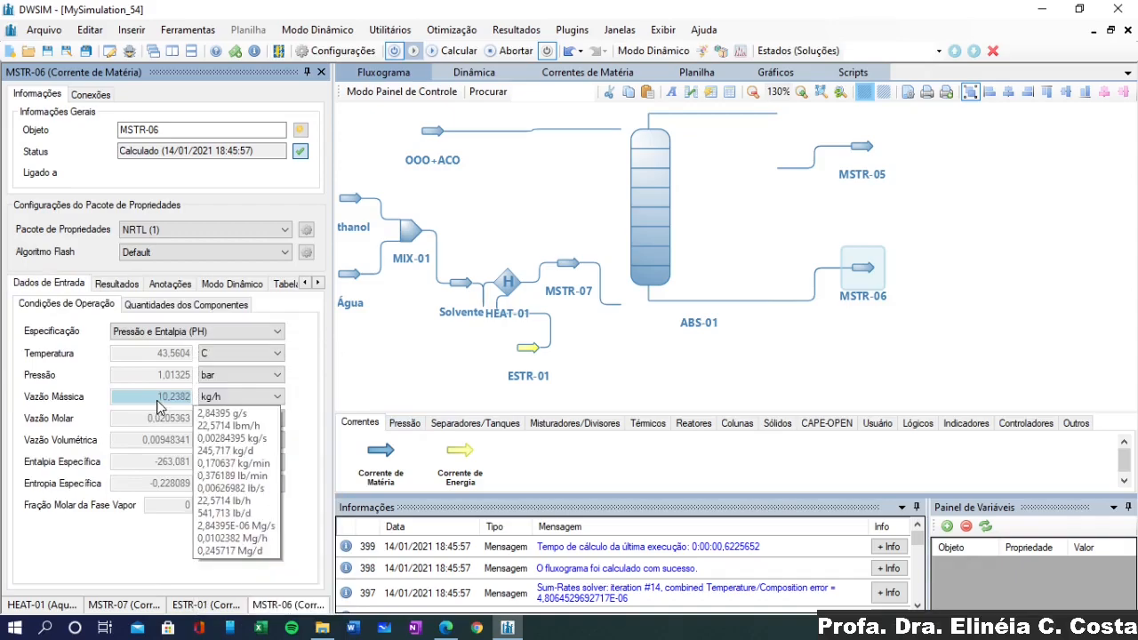
pyautogui.click(116, 284)
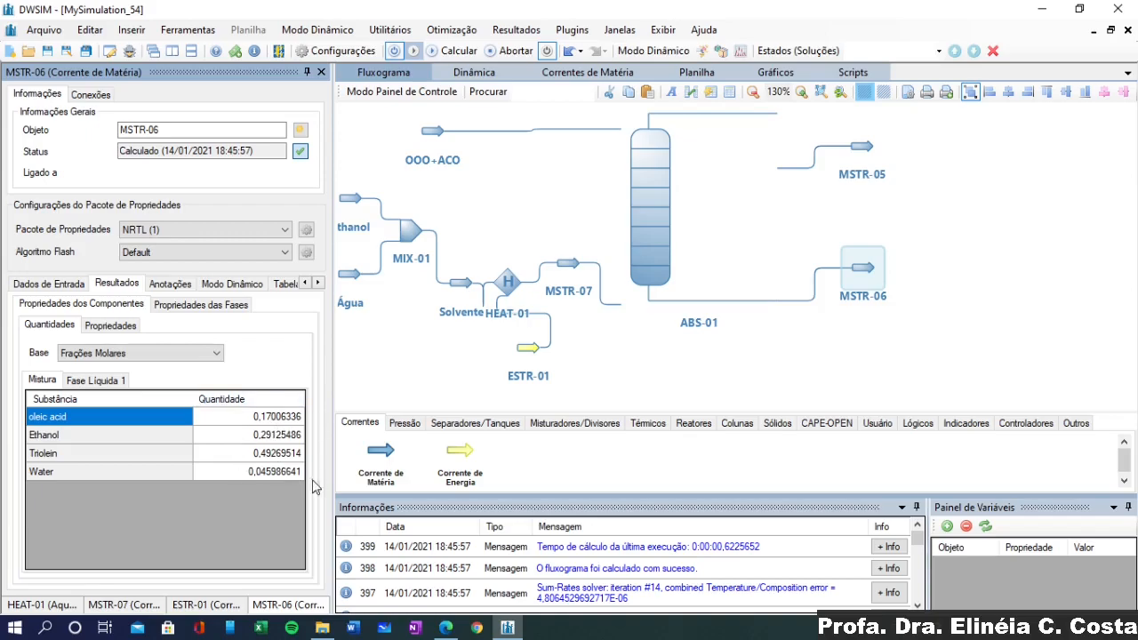
# Examine the component mass fractions of the MSTR-05 product stream, including its triolein content
pyautogui.click(860, 147)
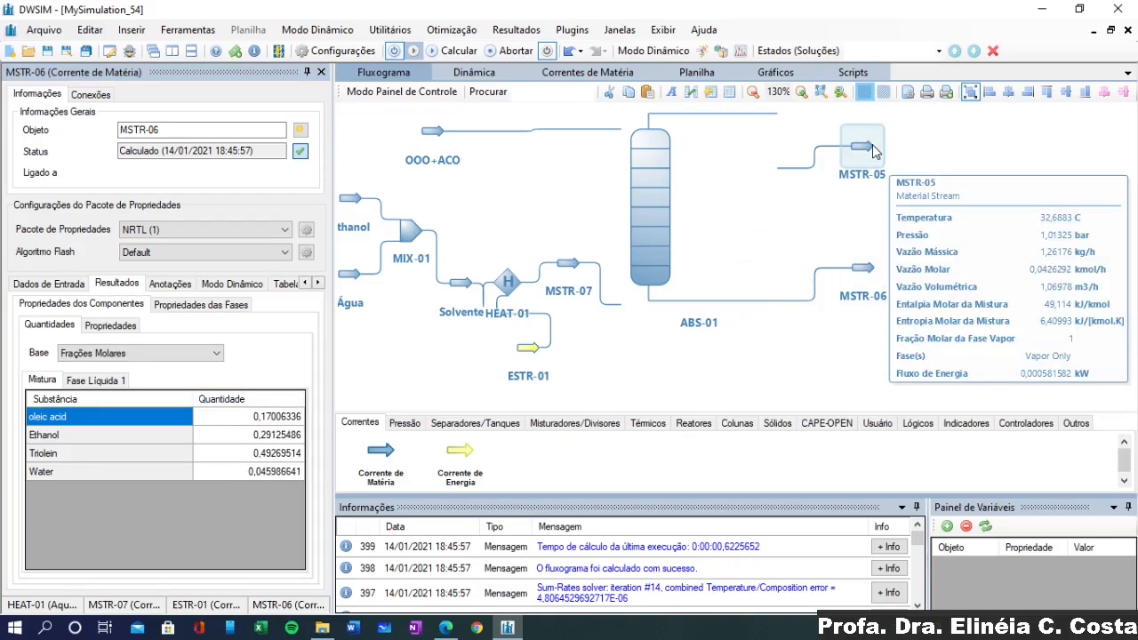
pyautogui.click(105, 283)
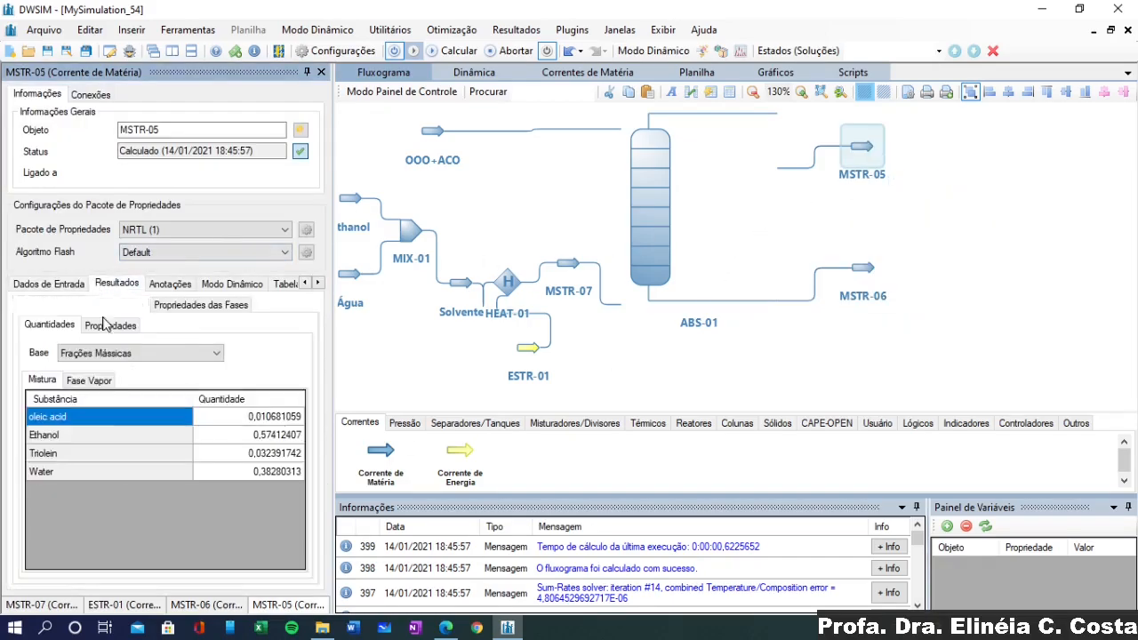
pyautogui.click(267, 455)
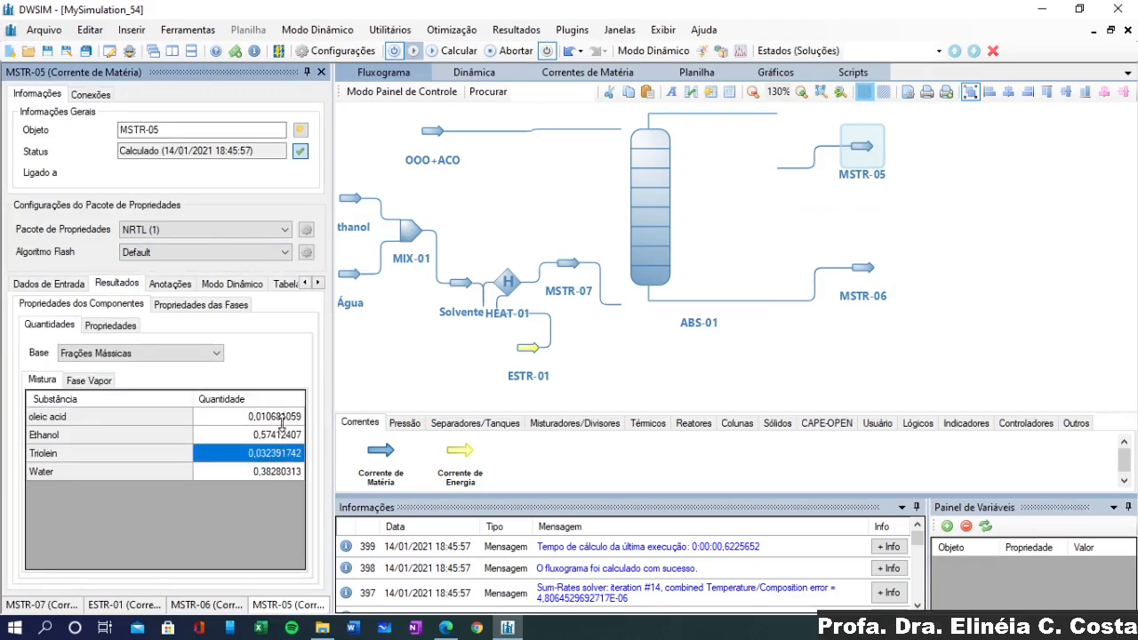
pyautogui.click(883, 177)
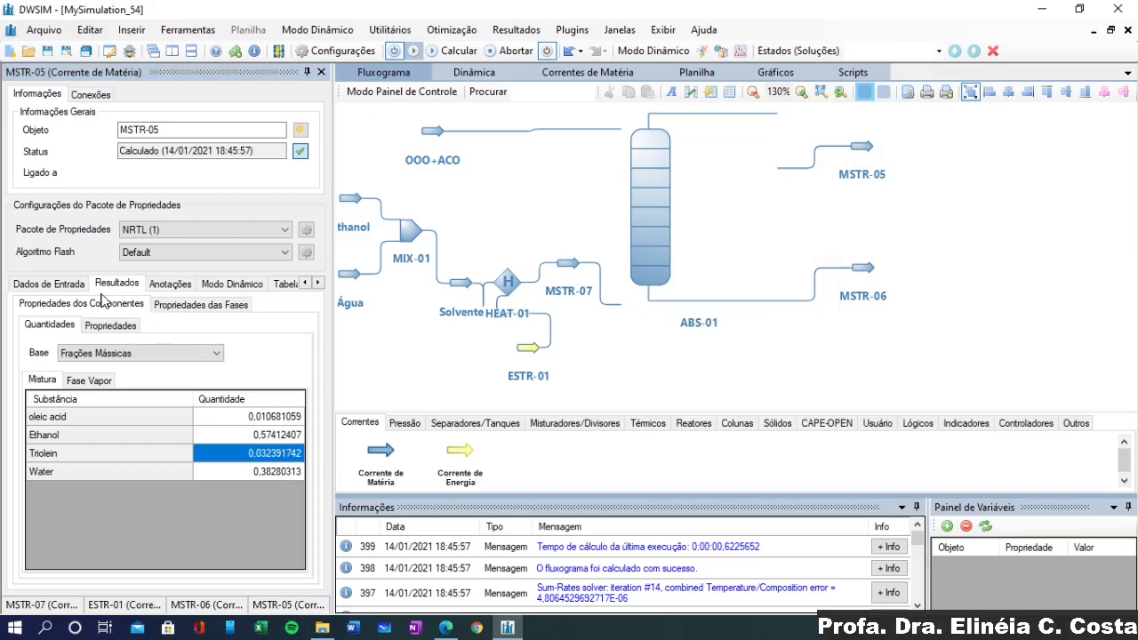
pyautogui.click(62, 288)
pyautogui.click(129, 288)
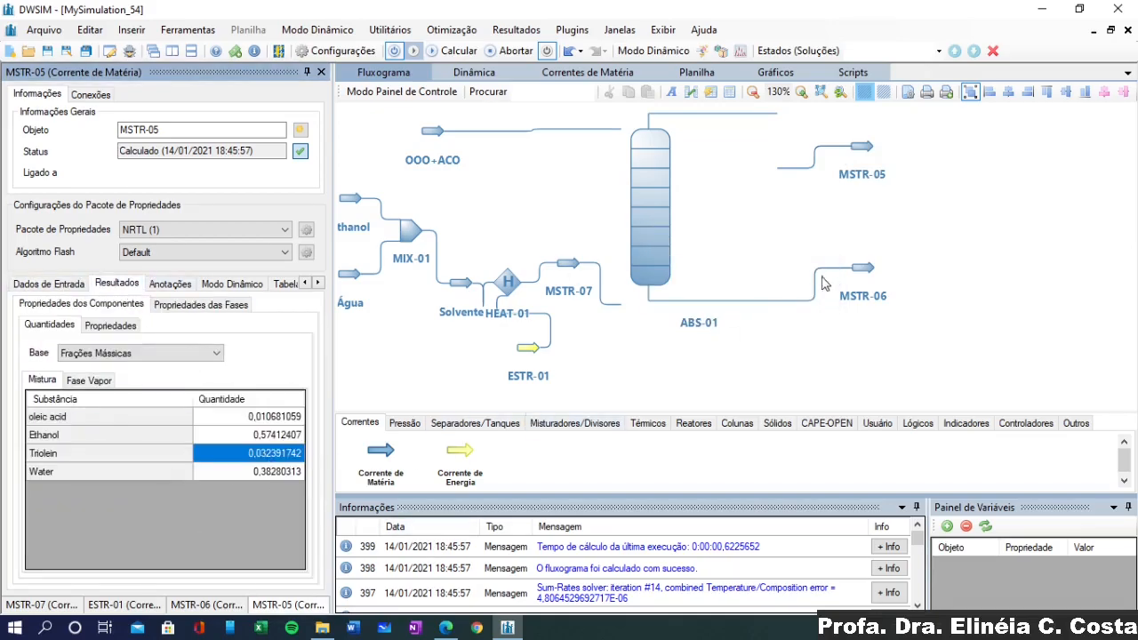
# Compare the oleic acid and ethanol fractions of MSTR-06 and MSTR-05, and check the conditions of feed MSTR-07
pyautogui.click(853, 271)
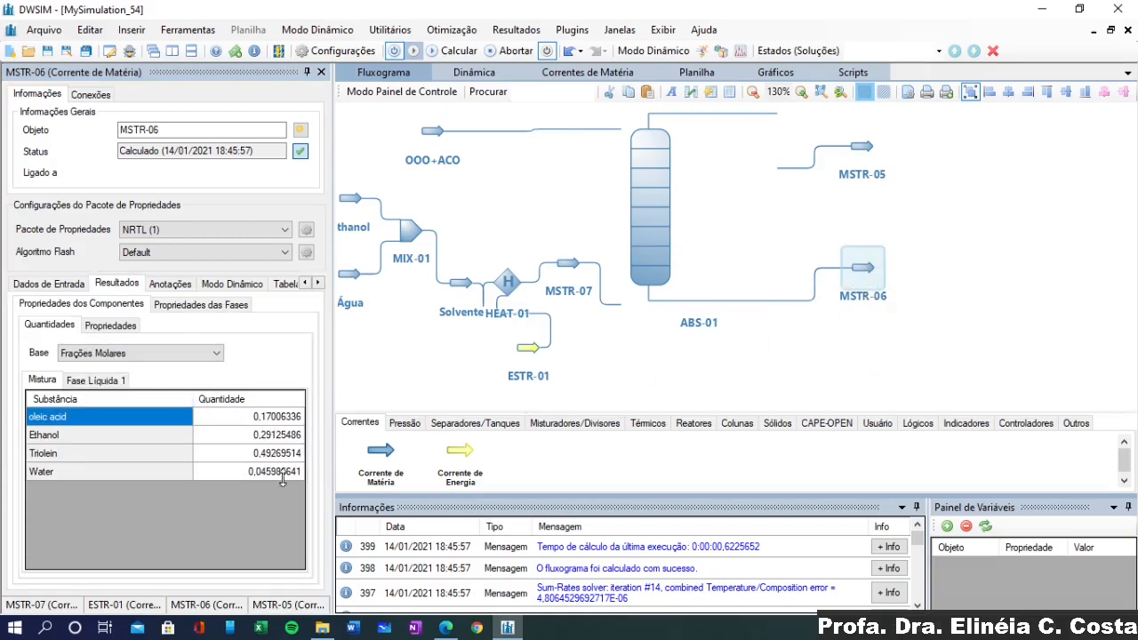
pyautogui.click(271, 417)
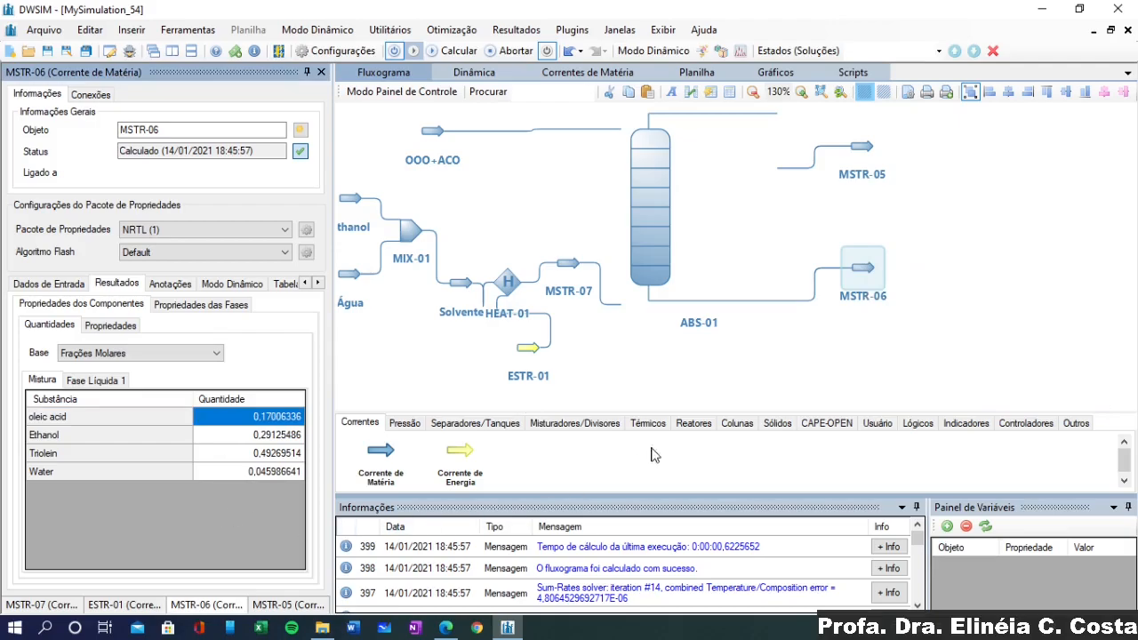
pyautogui.click(568, 274)
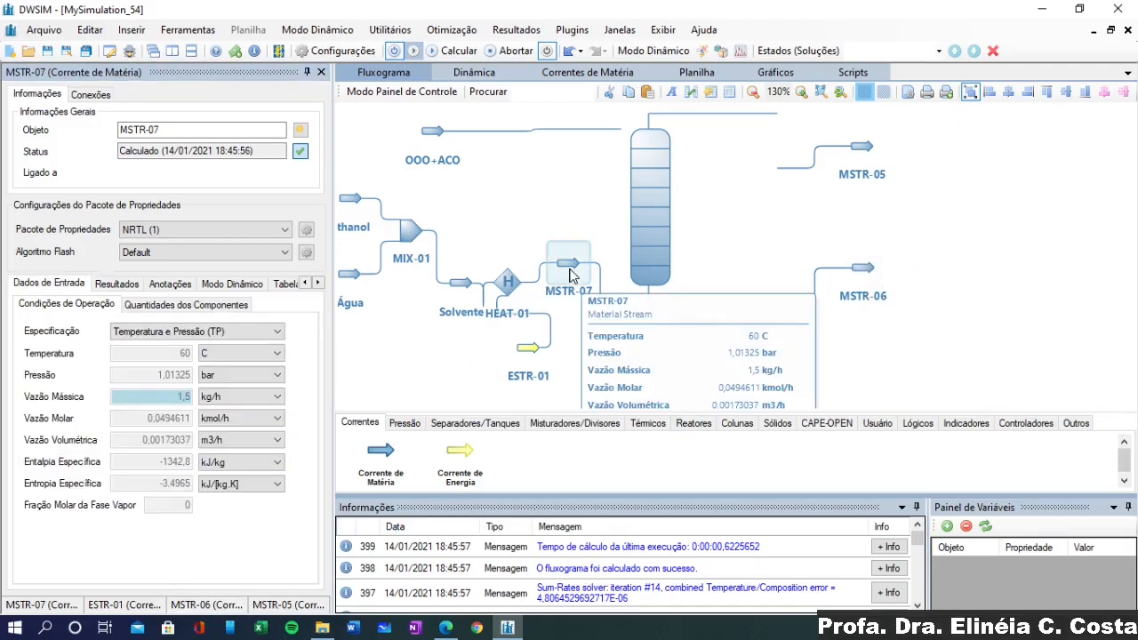
pyautogui.click(876, 280)
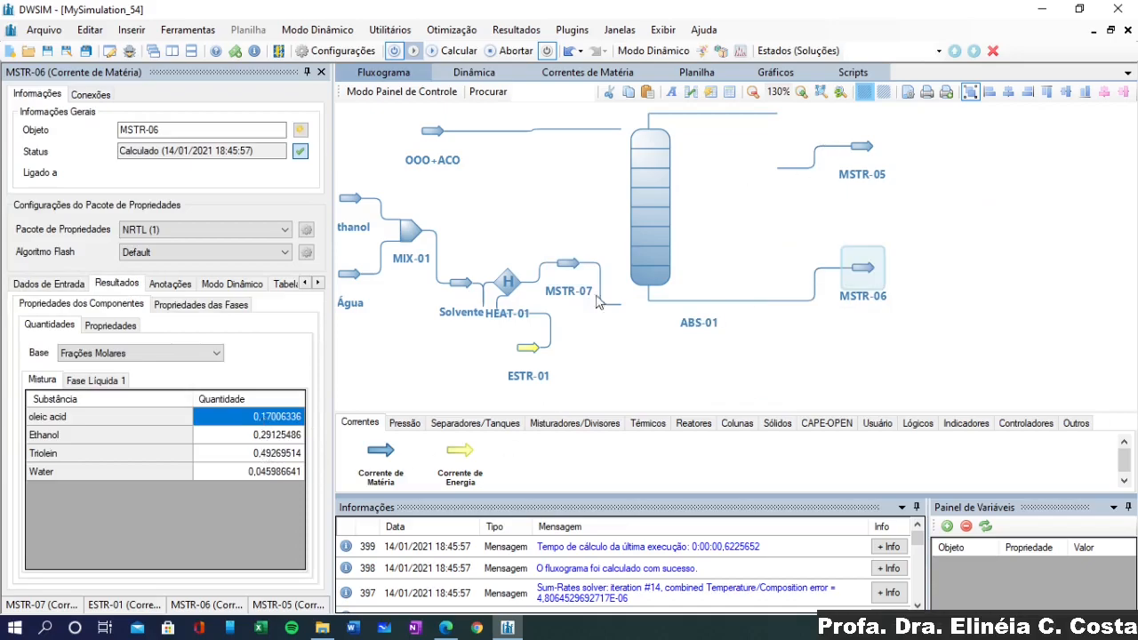
pyautogui.click(867, 146)
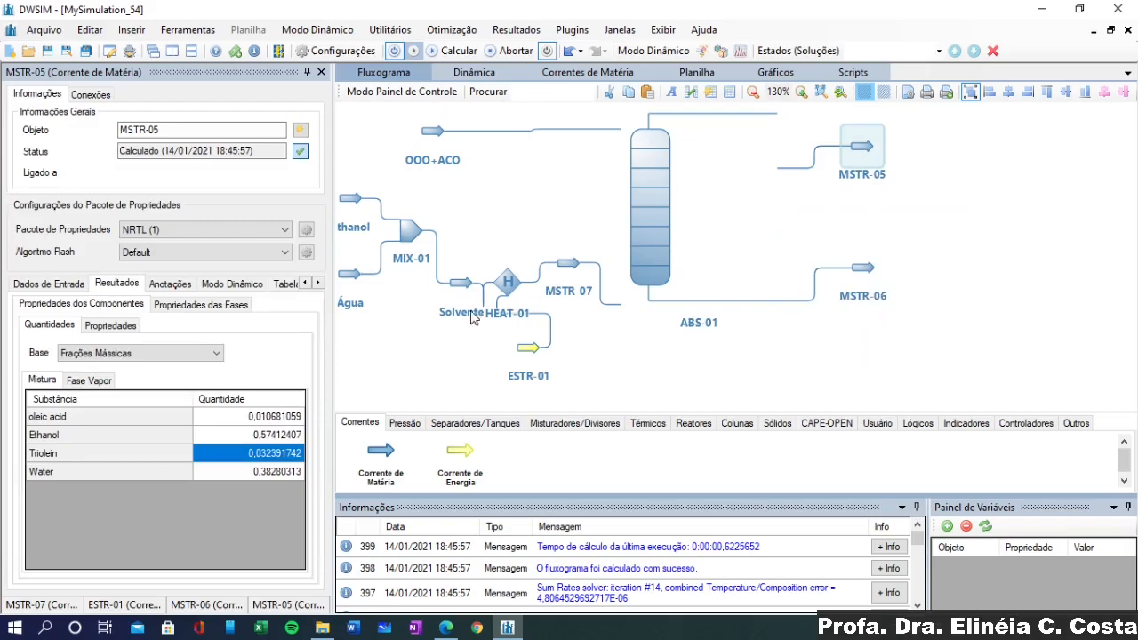
pyautogui.click(284, 442)
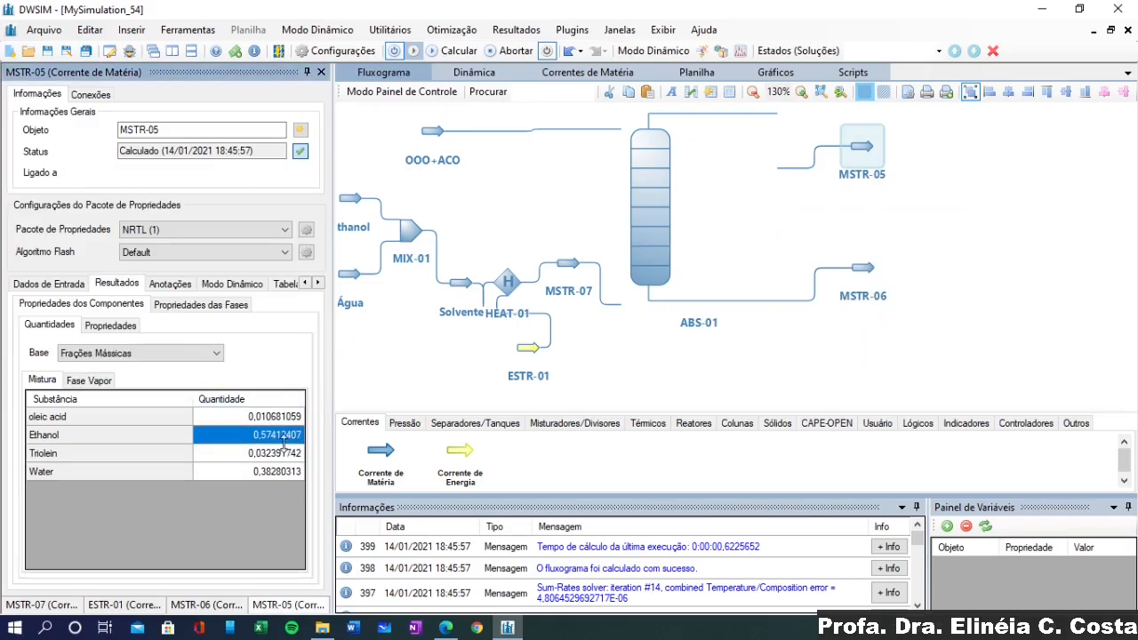
pyautogui.click(860, 268)
pyautogui.click(275, 438)
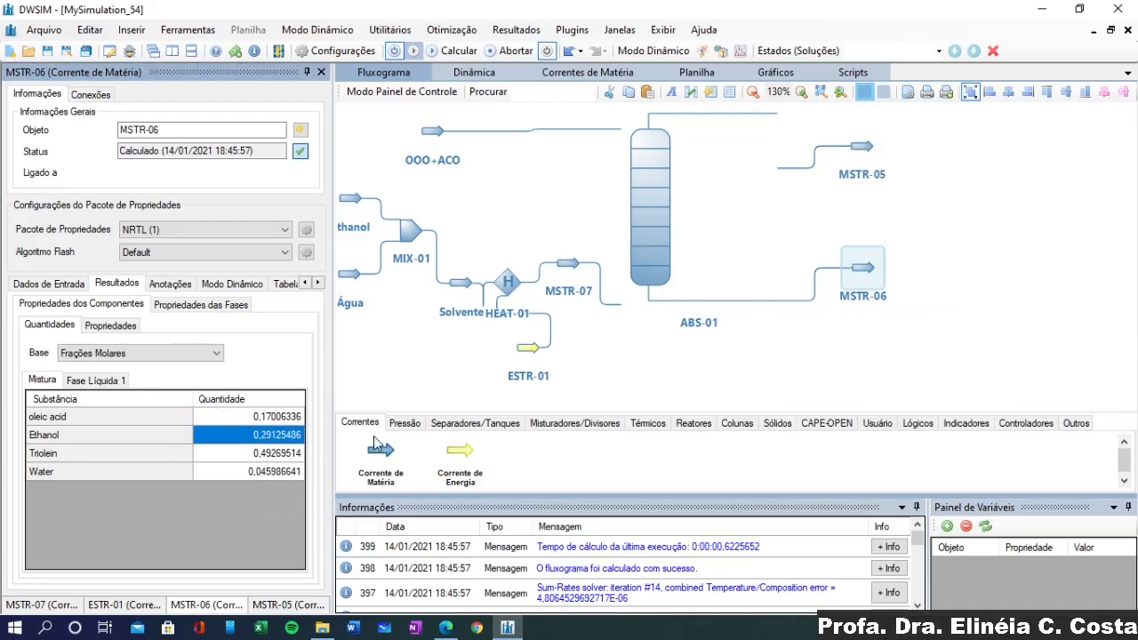
pyautogui.click(576, 271)
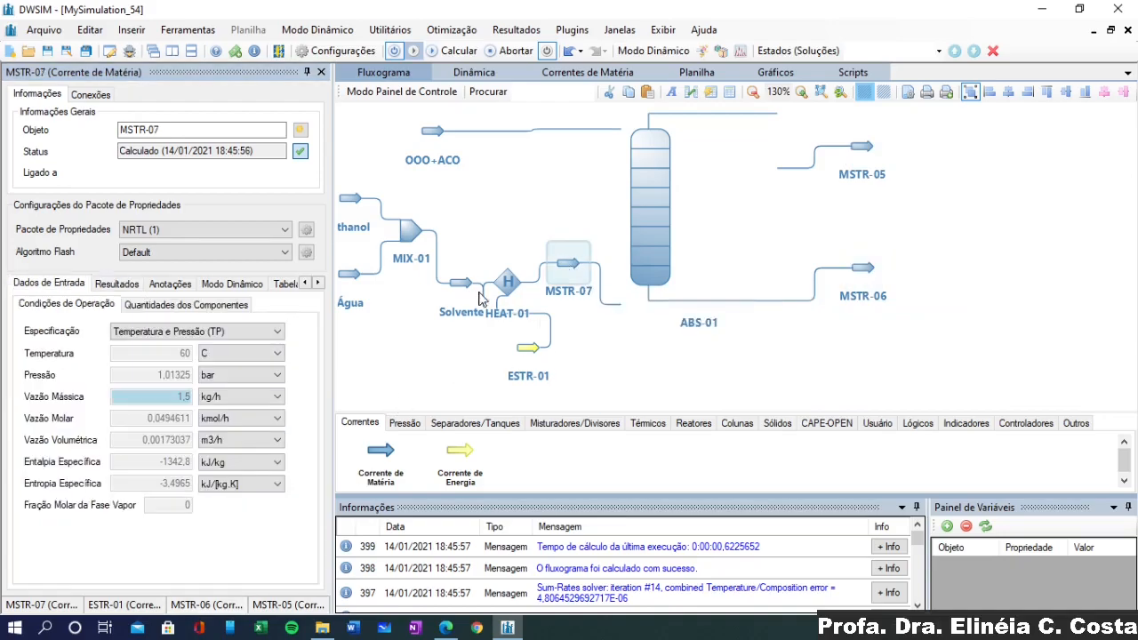
# Set the HEAT-01 outlet temperature to 45 °C
pyautogui.click(507, 289)
pyautogui.moveTo(213, 358); pyautogui.dragTo(283, 358)
pyautogui.write('45')
pyautogui.press('Return')
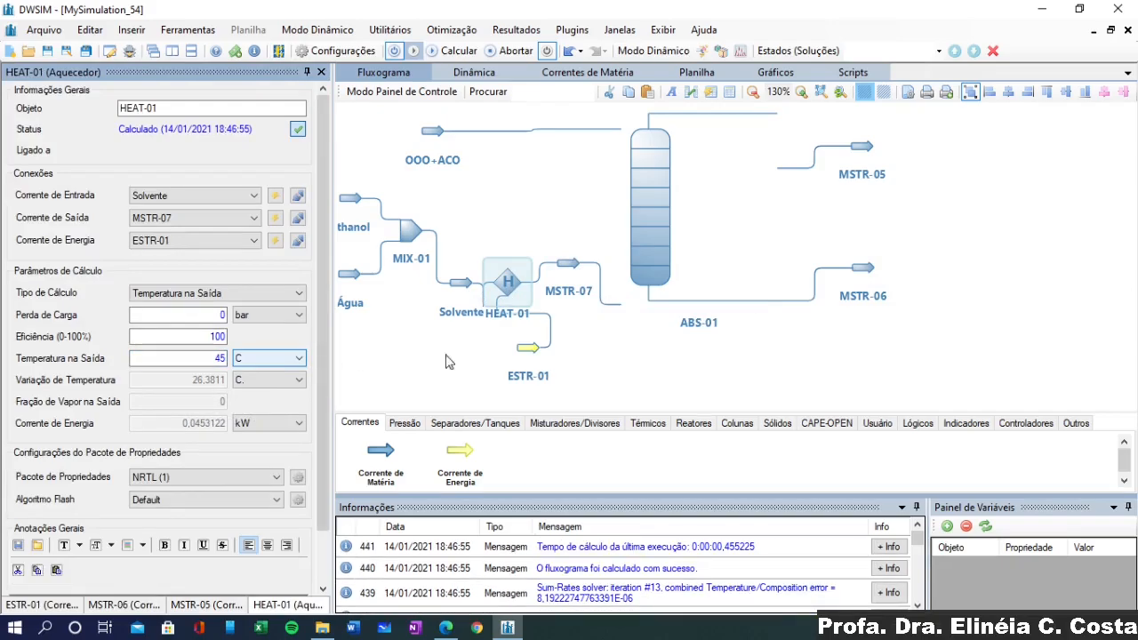
# Recalculate the flowsheet and examine the component mole fractions of MSTR-06, focusing on oleic acid
pyautogui.click(437, 51)
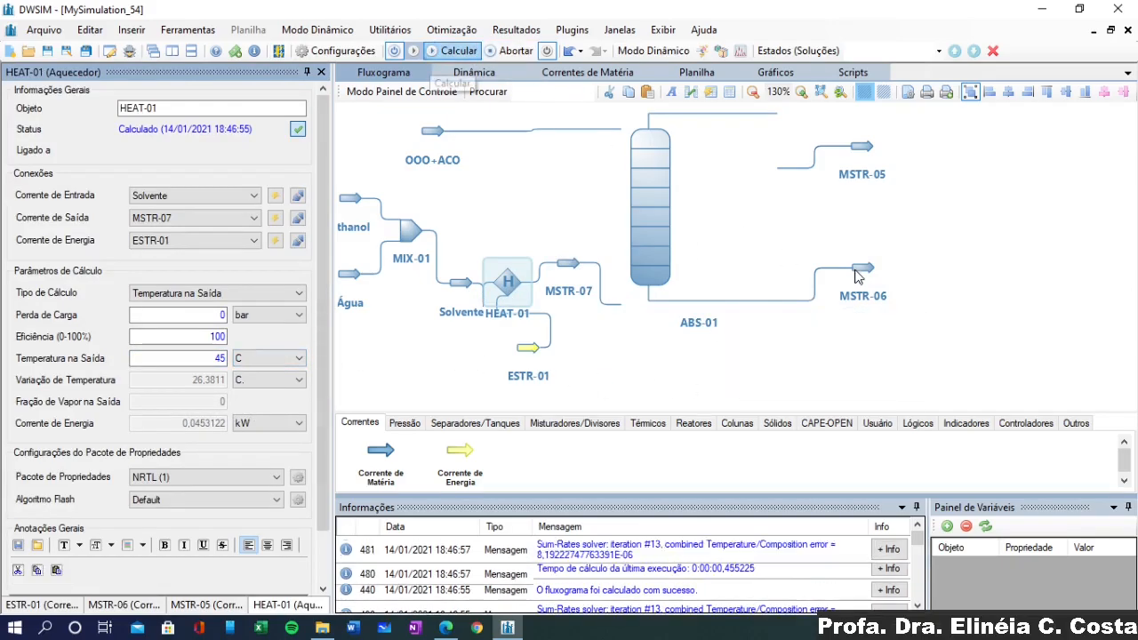
pyautogui.click(890, 276)
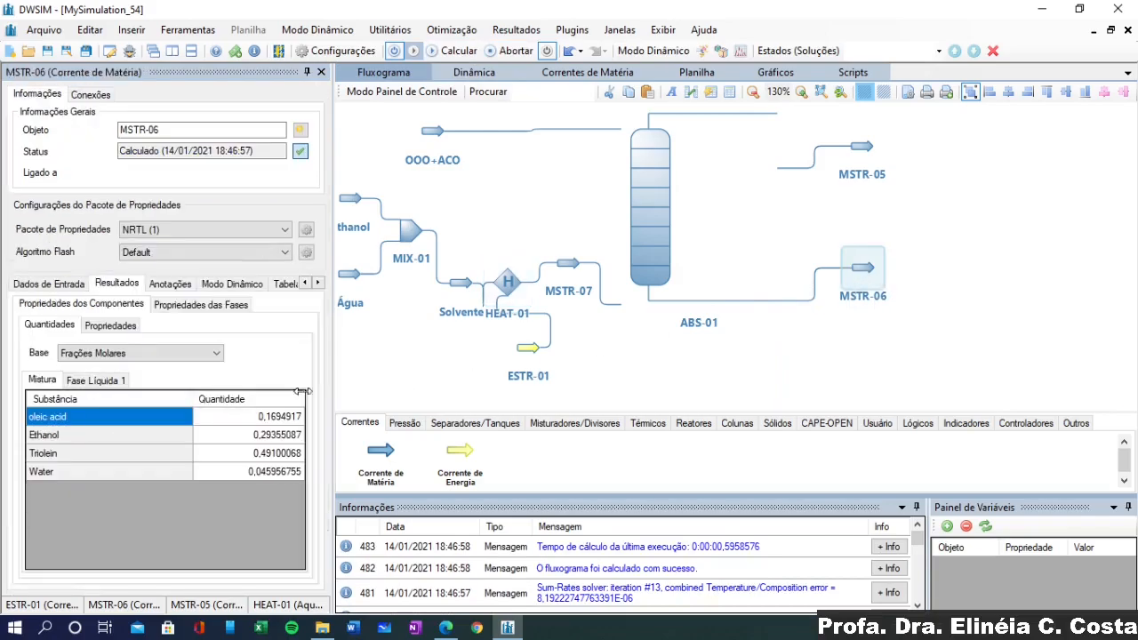
pyautogui.click(283, 418)
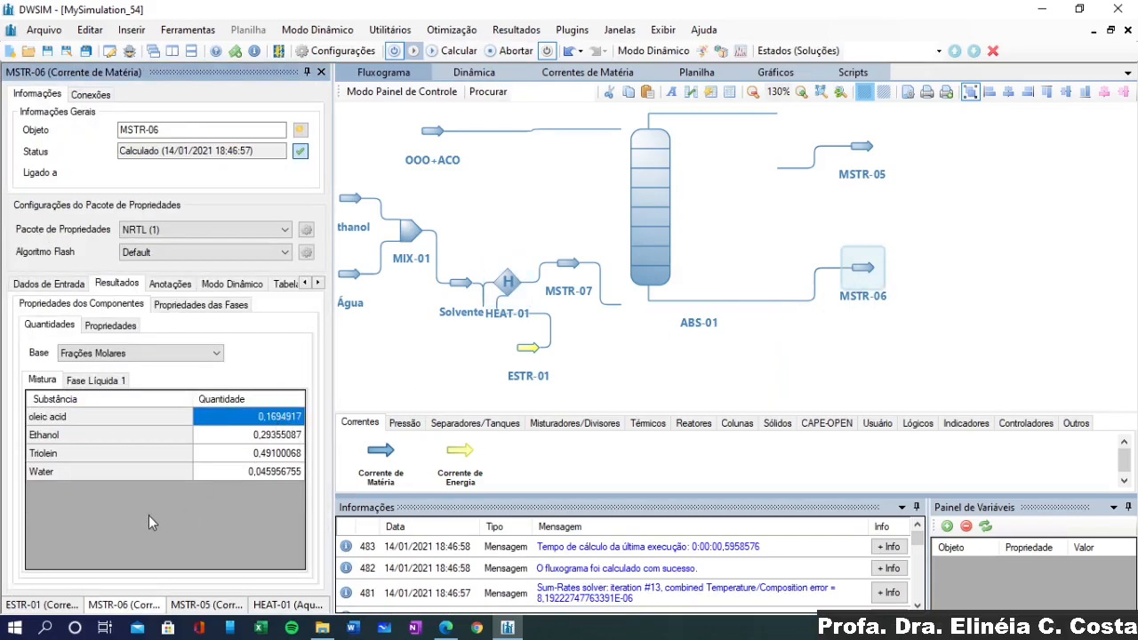
# Review the HEAT-01 settings and compare the component fractions of feed OOO+ACO with those of MSTR-06
pyautogui.click(511, 285)
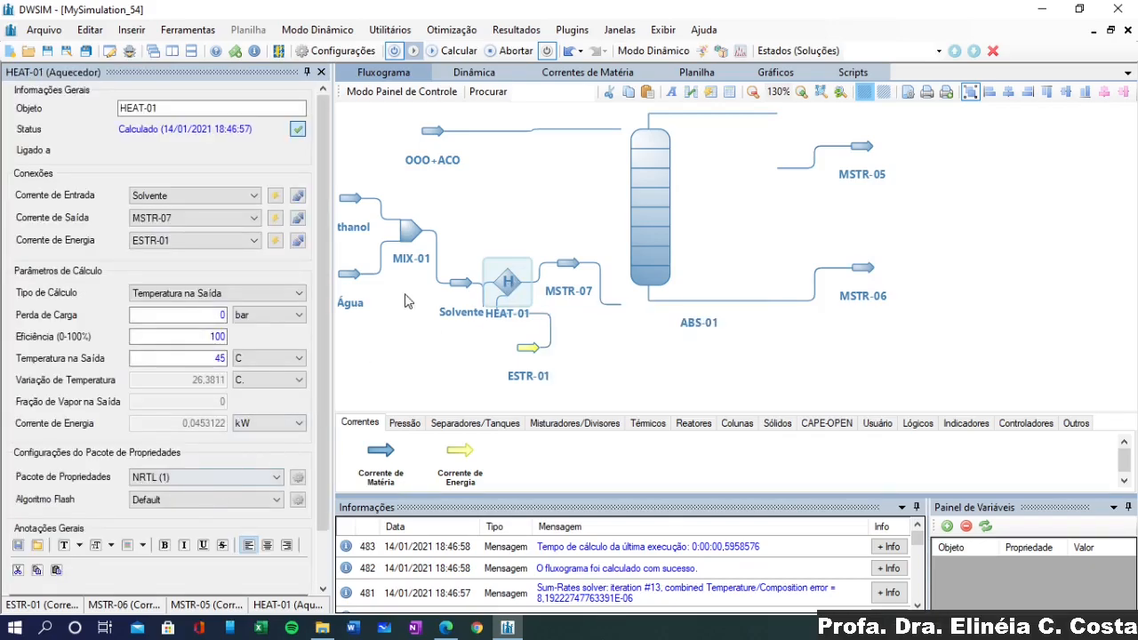
pyautogui.click(436, 140)
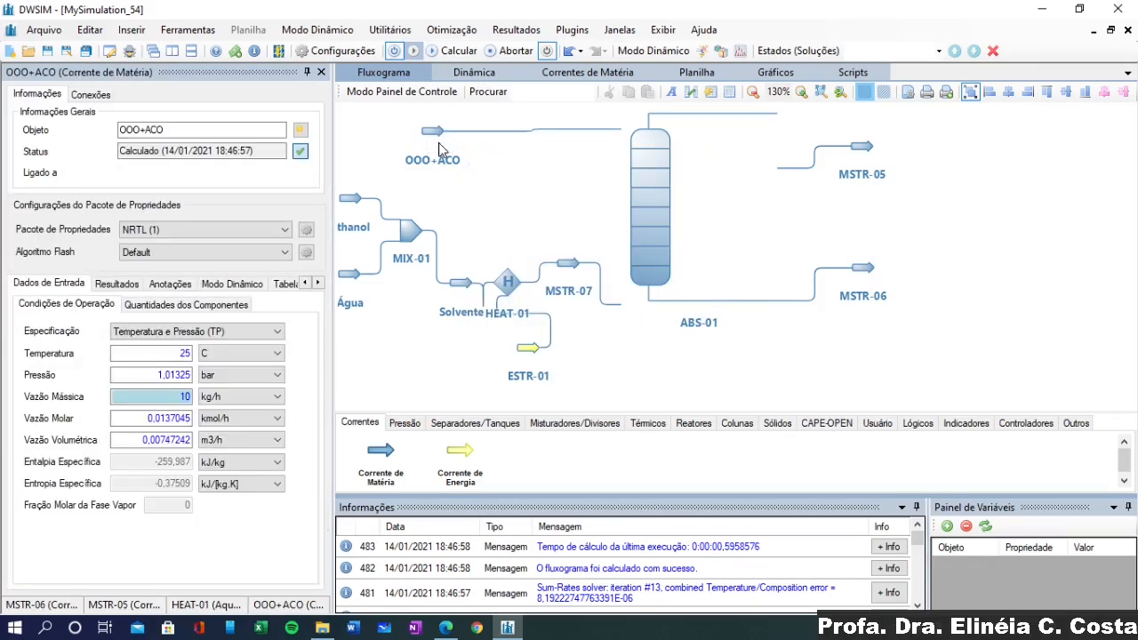
pyautogui.click(115, 286)
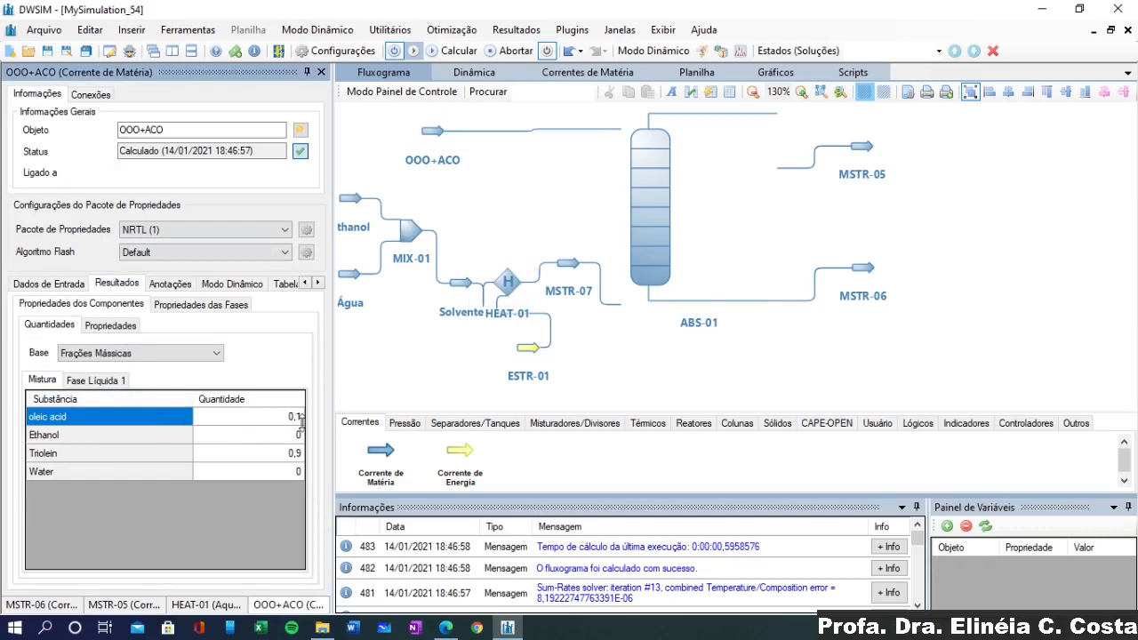
pyautogui.click(856, 270)
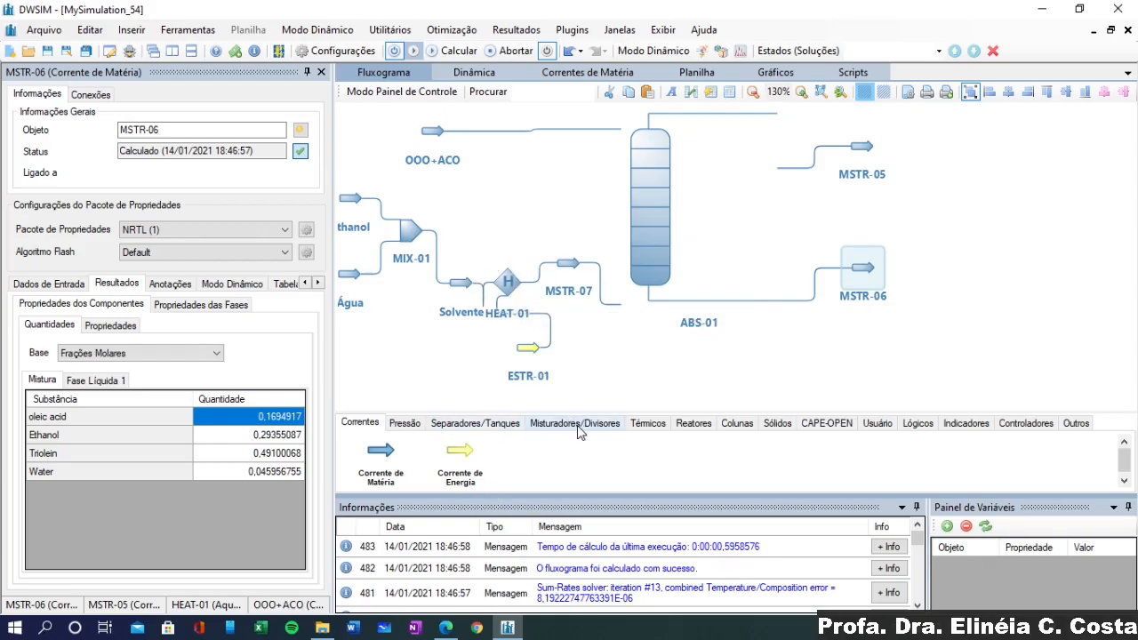
# Add a cooler (Resfriador) below the extraction column and set its calculation type to Temperatura na Saída
pyautogui.click(656, 424)
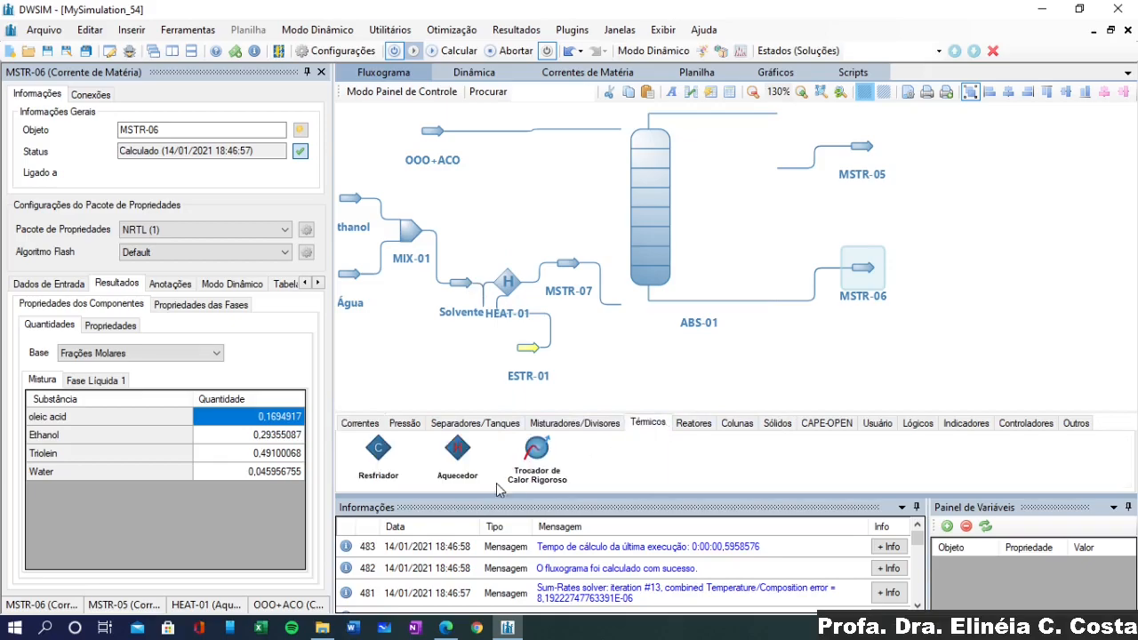
pyautogui.moveTo(391, 469); pyautogui.dragTo(614, 373)
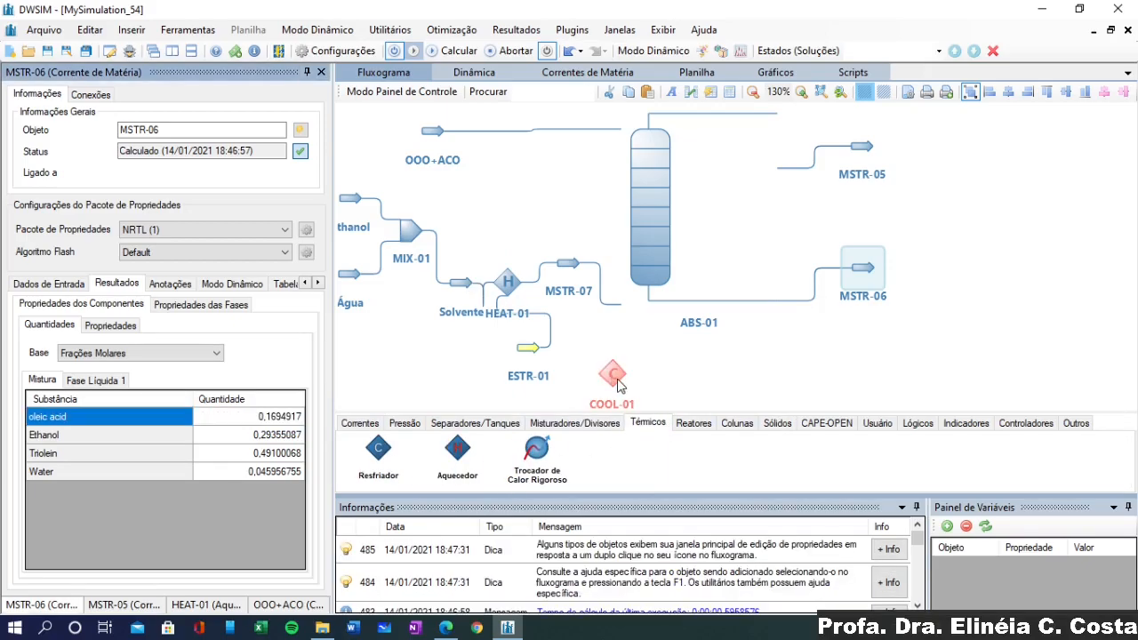
pyautogui.click(187, 294)
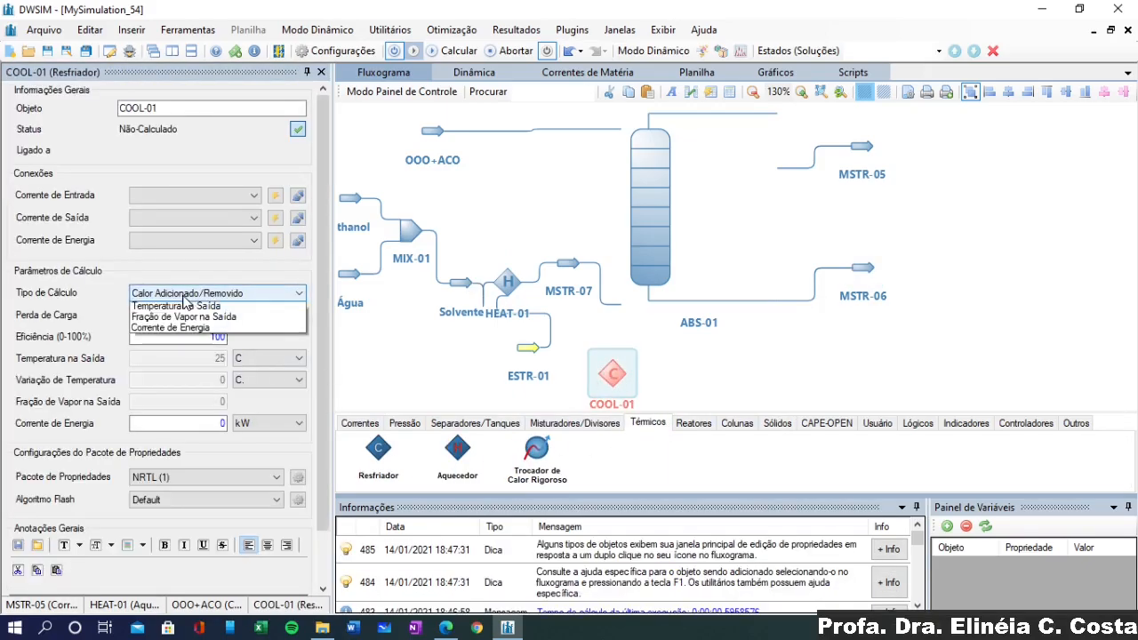
pyautogui.click(189, 329)
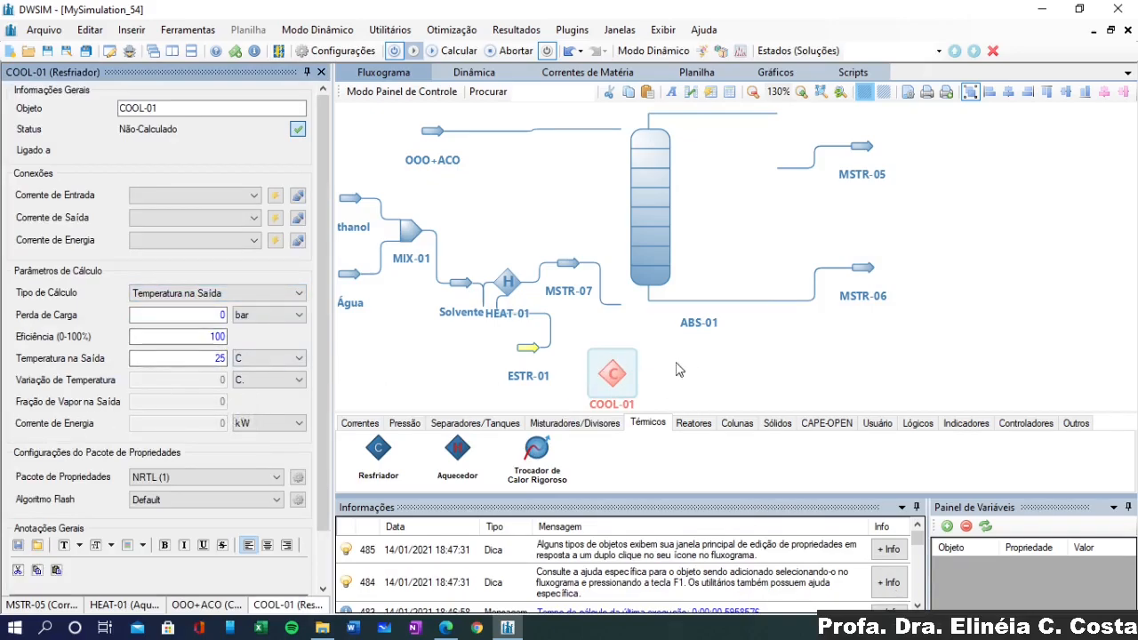
# Delete the cooler COOL-01 from the flowsheet
pyautogui.click(611, 384)
pyautogui.press('Delete')
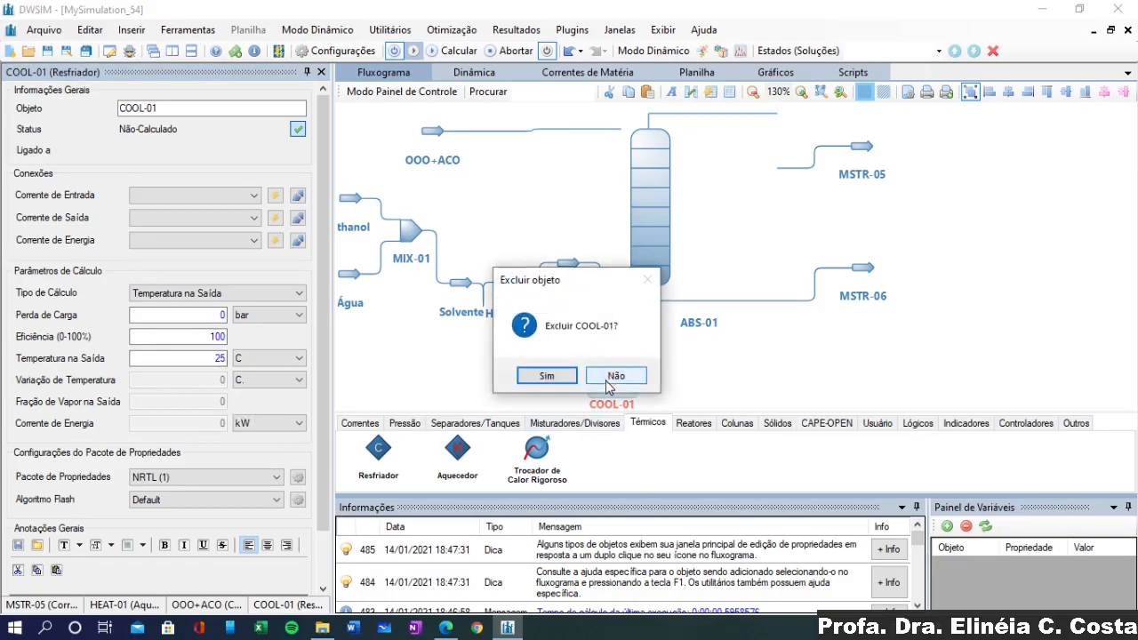
pyautogui.click(544, 374)
# Save the simulation in the Vídeos folder as "Exemplo para vídeo instrutivo"
pyautogui.click(48, 51)
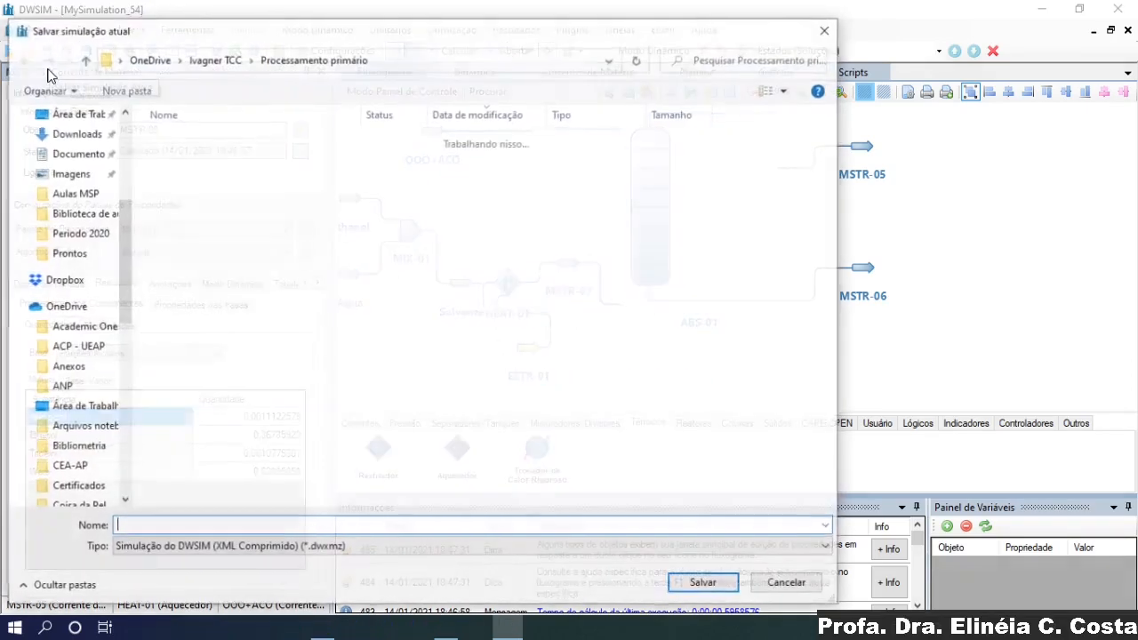
pyautogui.click(787, 583)
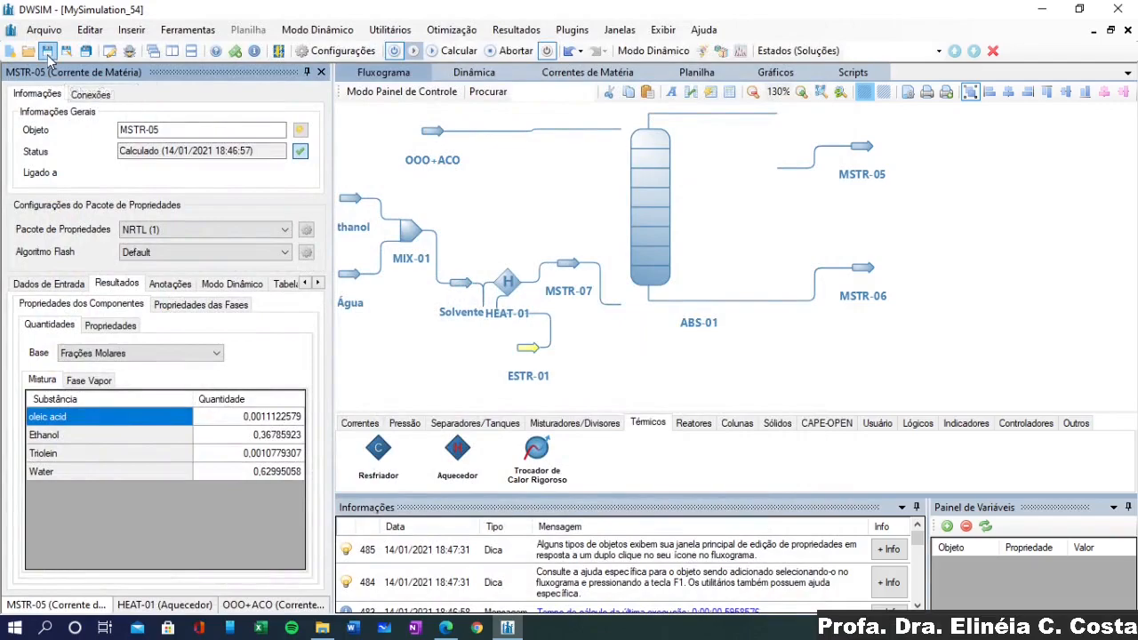
pyautogui.click(66, 52)
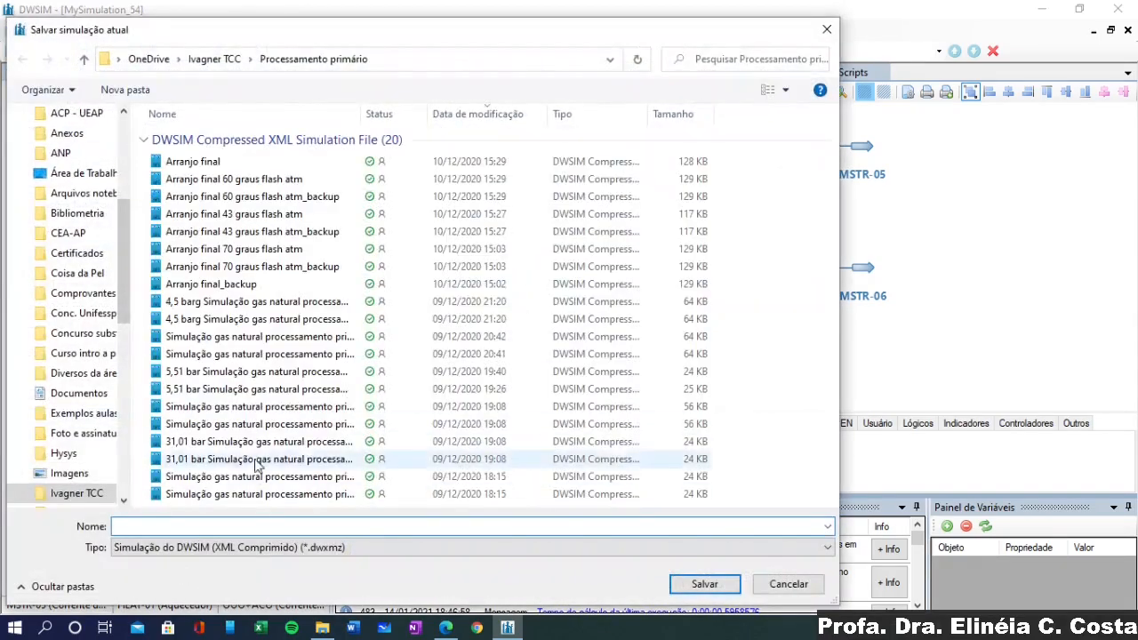
pyautogui.click(149, 58)
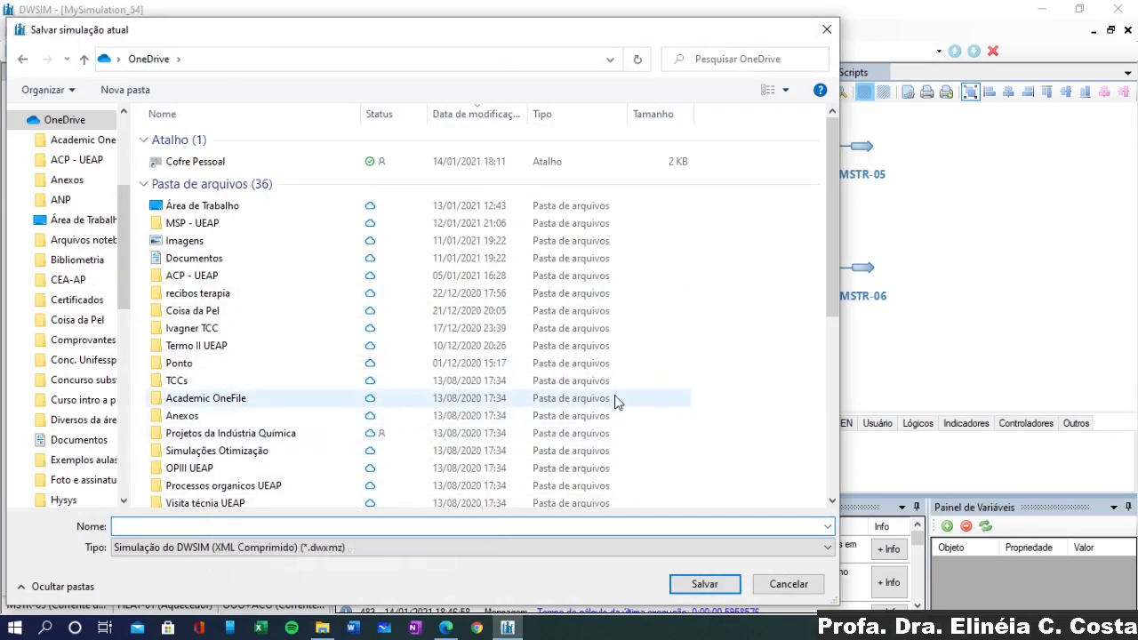
pyautogui.moveTo(124, 284); pyautogui.dragTo(118, 481)
pyautogui.click(63, 420)
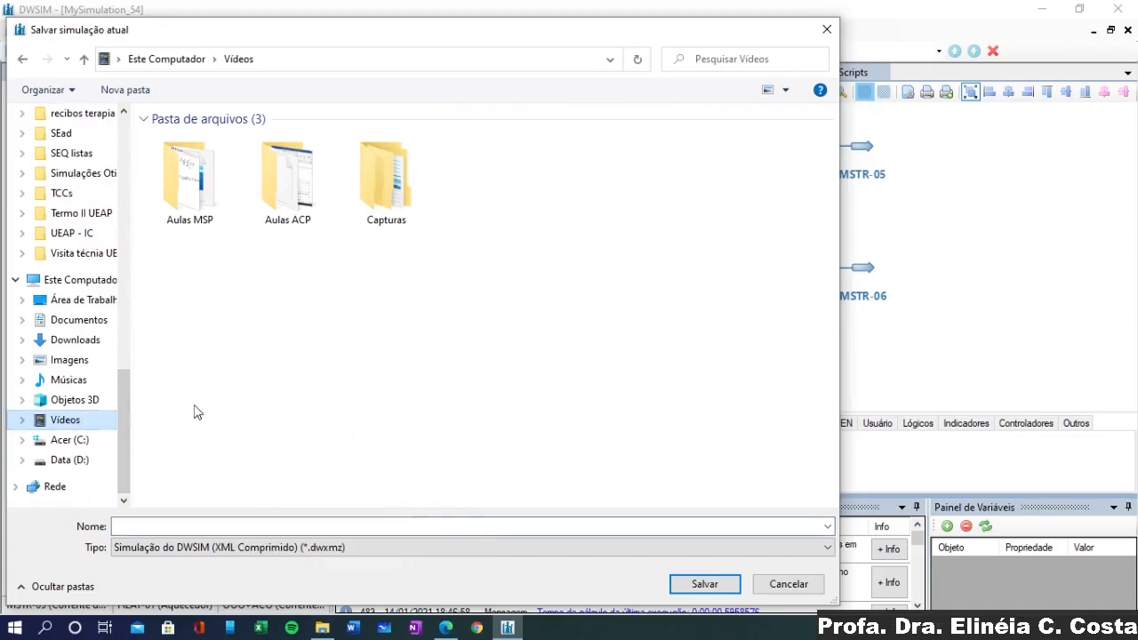
pyautogui.click(277, 525)
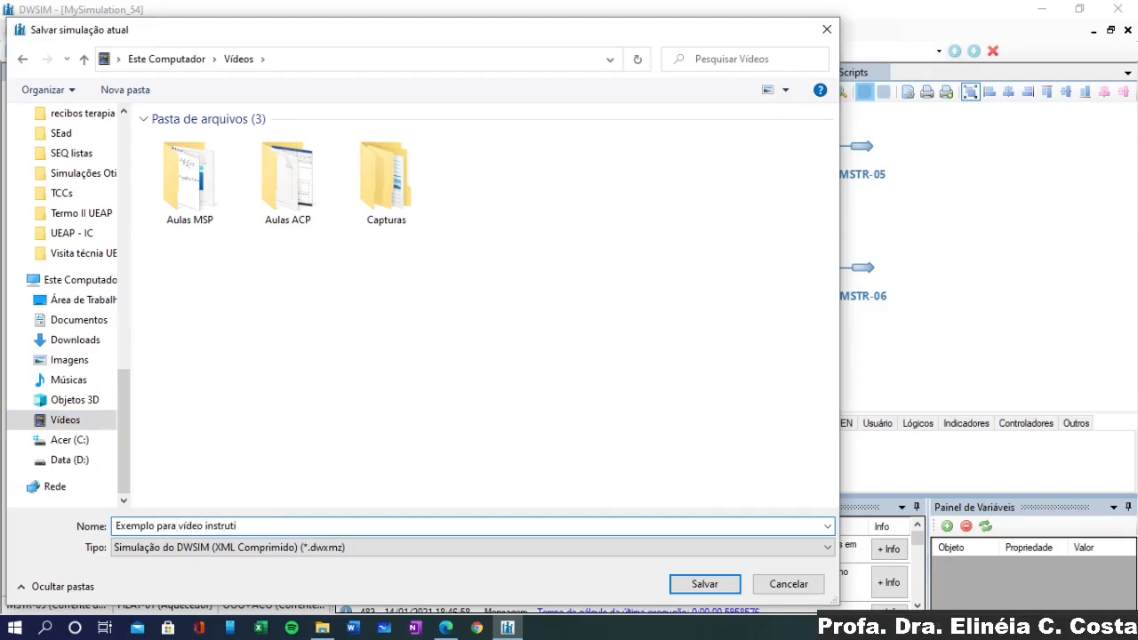
pyautogui.click(736, 583)
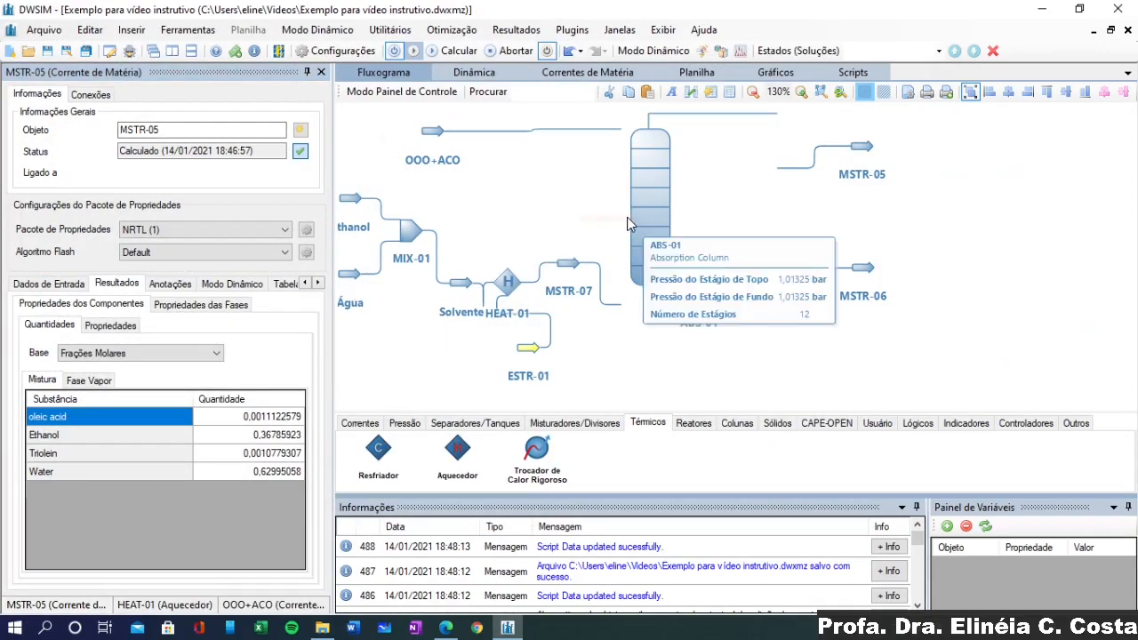
# Add a material stream in the empty area of the flowsheet outside the column's connections
pyautogui.moveTo(778, 212)
pyautogui.mouseDown()
pyautogui.moveTo(843, 216)
pyautogui.moveTo(763, 212)
pyautogui.mouseUp()
pyautogui.click(1051, 255)
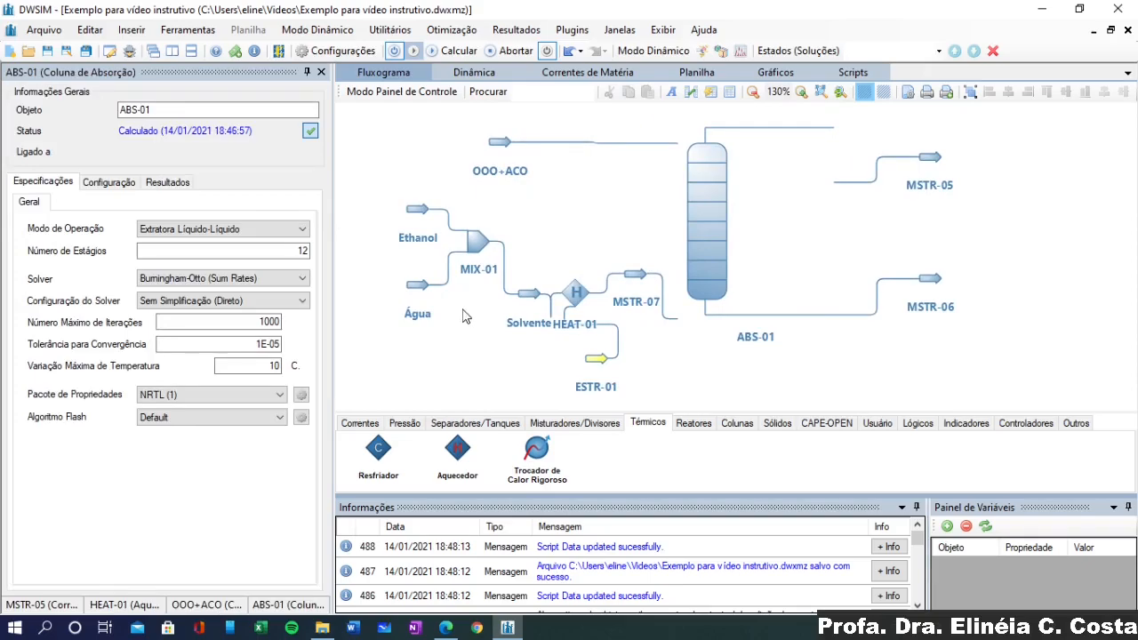
pyautogui.scroll(-3, 692, 349)
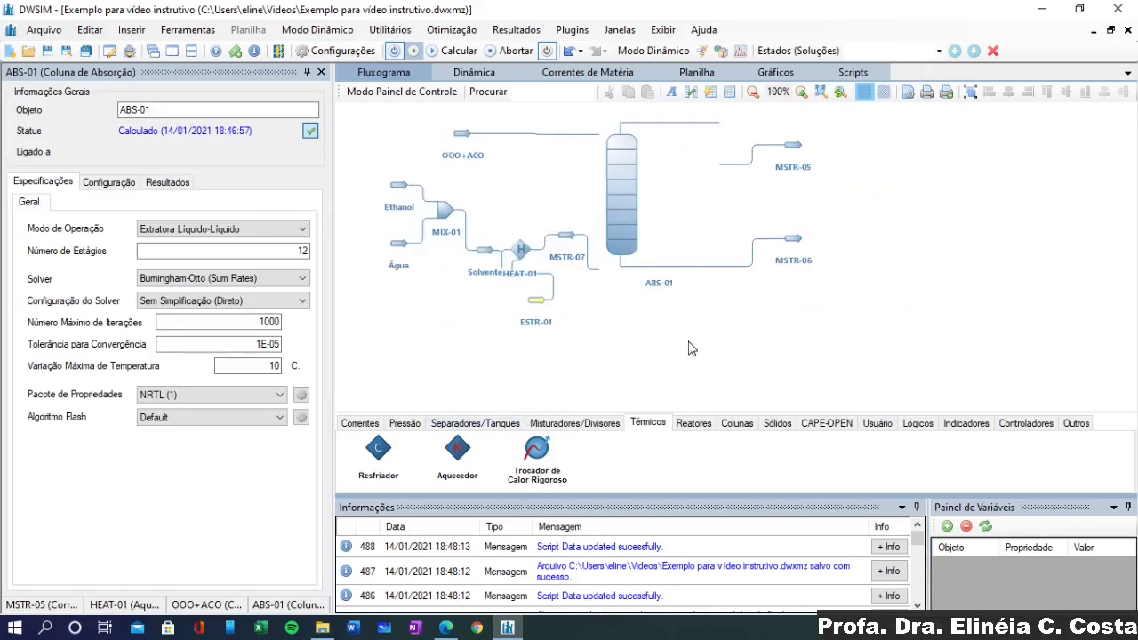
pyautogui.scroll(-6, 691, 349)
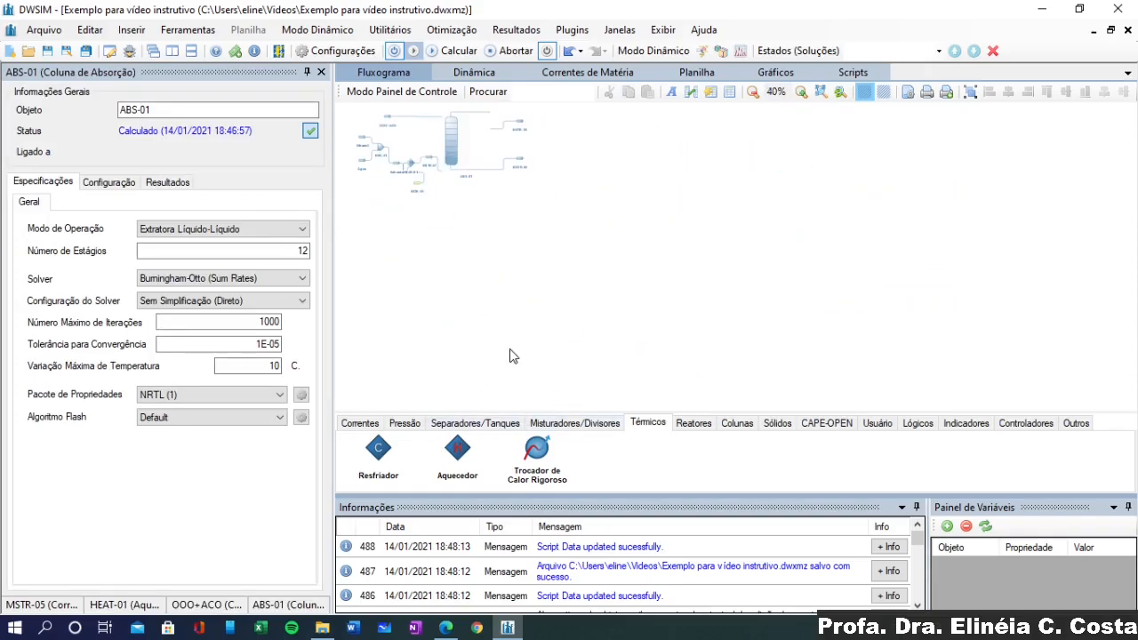
pyautogui.click(359, 423)
pyautogui.moveTo(378, 458); pyautogui.dragTo(557, 238)
pyautogui.scroll(6, 582, 260)
pyautogui.moveTo(885, 186); pyautogui.dragTo(756, 200)
pyautogui.moveTo(946, 348); pyautogui.dragTo(473, 264)
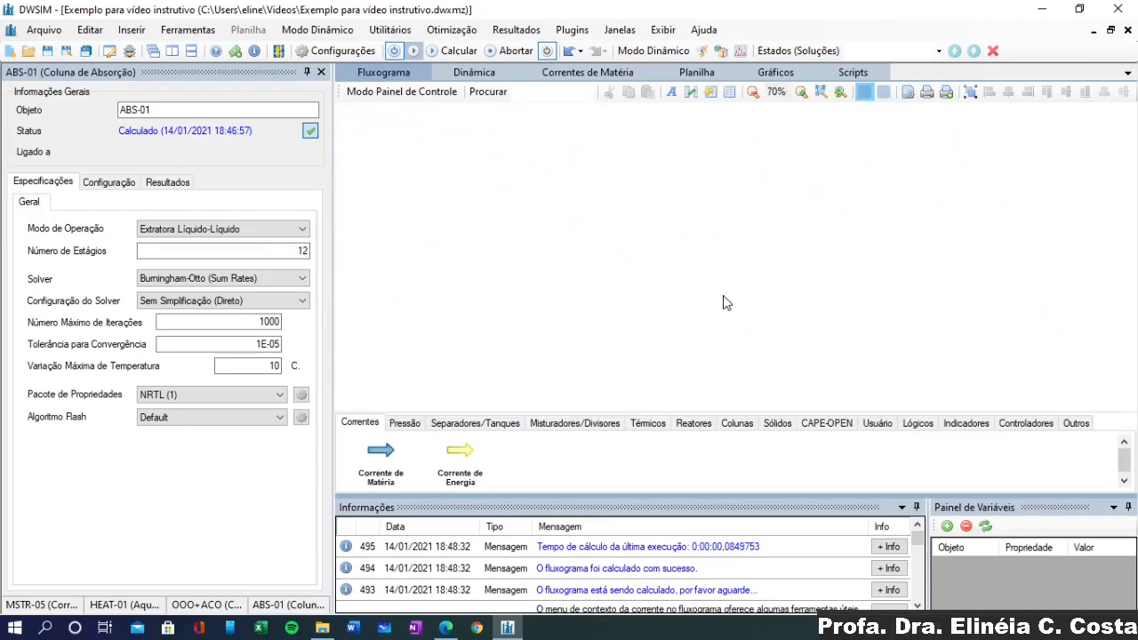
# Try to bring the flowsheet back into view and close the open object property editors
pyautogui.click(840, 92)
pyautogui.click(801, 92)
pyautogui.scroll(6, 684, 303)
pyautogui.scroll(-10, 678, 312)
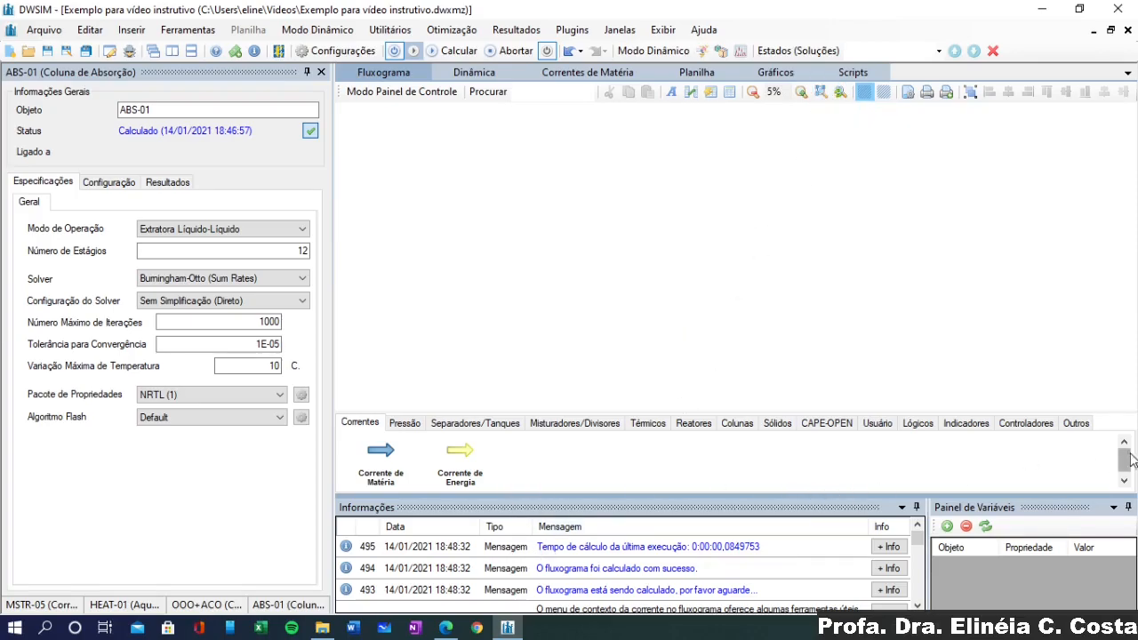
pyautogui.click(321, 72)
pyautogui.click(321, 72)
pyautogui.click(321, 72)
pyautogui.click(320, 72)
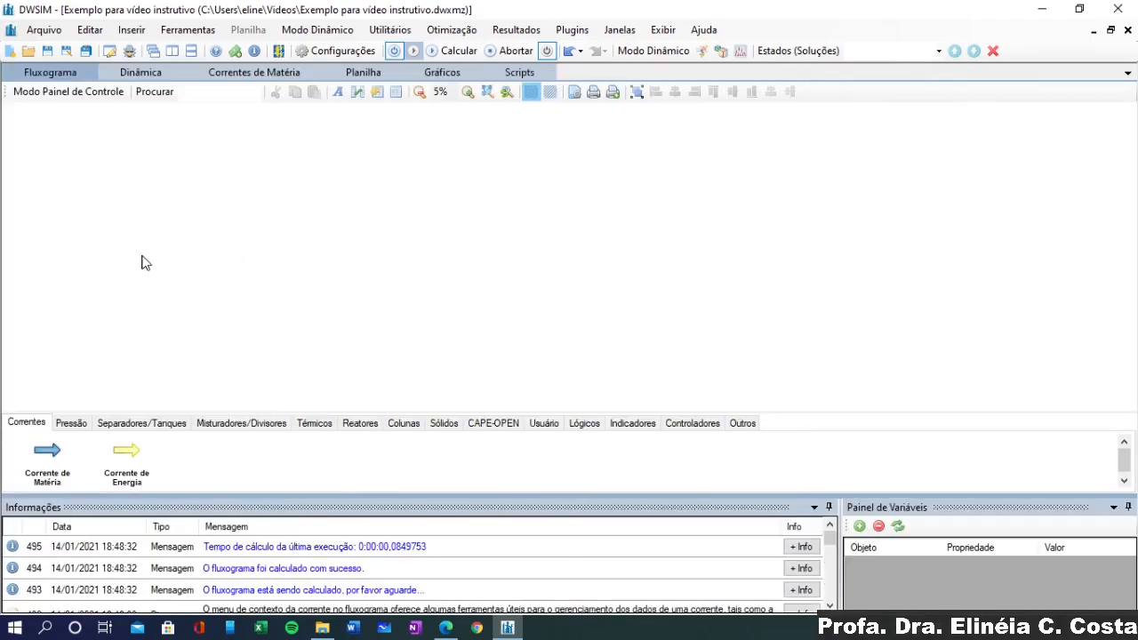
pyautogui.scroll(-3, 251, 349)
pyautogui.click(167, 73)
pyautogui.click(78, 74)
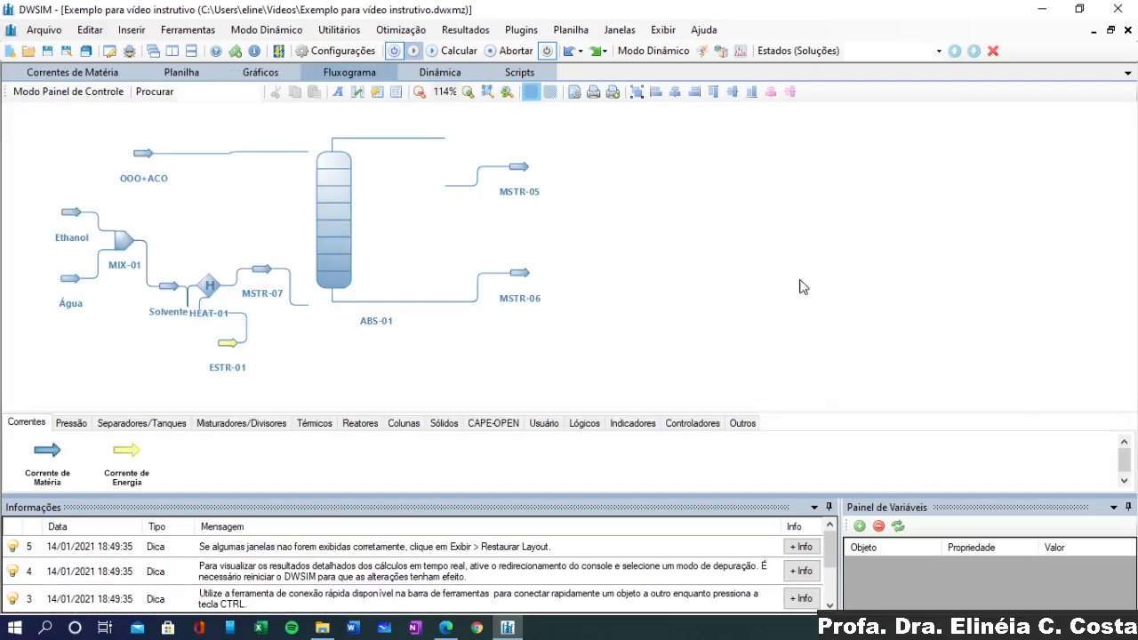
pyautogui.click(876, 628)
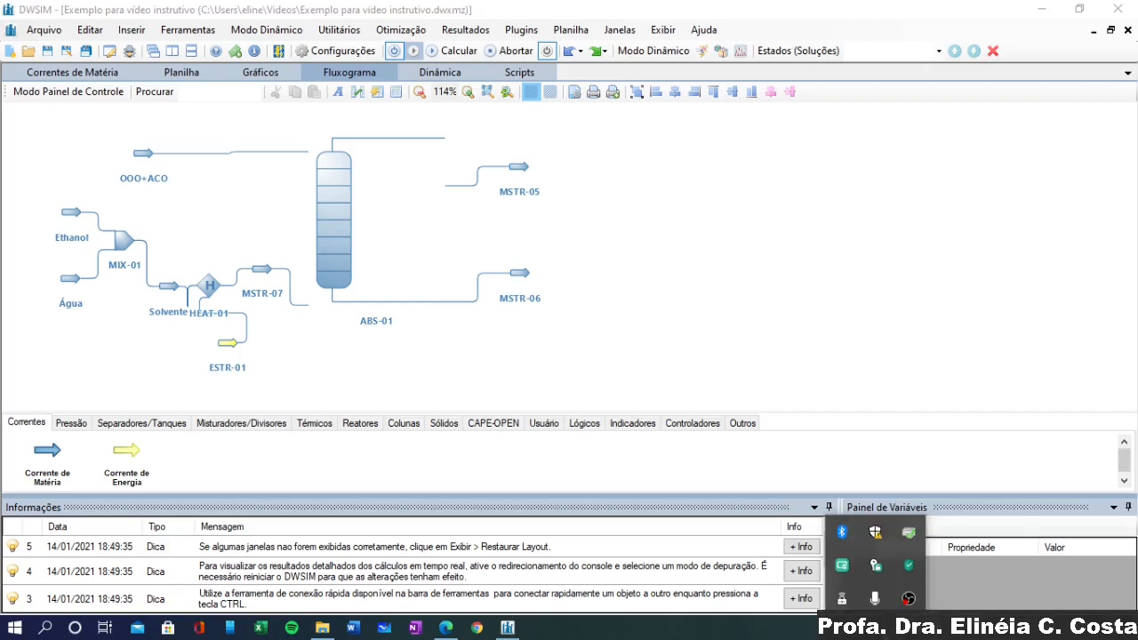
pyautogui.click(875, 628)
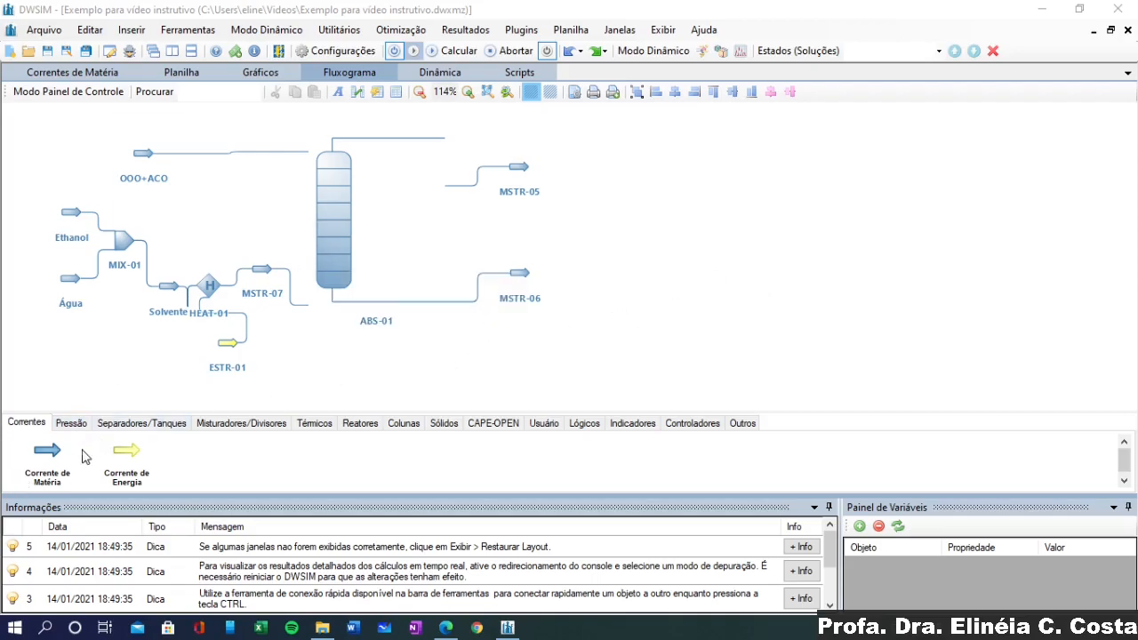
# Add a material stream beyond the column's product streams and check its operating conditions, including temperature and pressure
pyautogui.moveTo(47, 454); pyautogui.dragTo(722, 205)
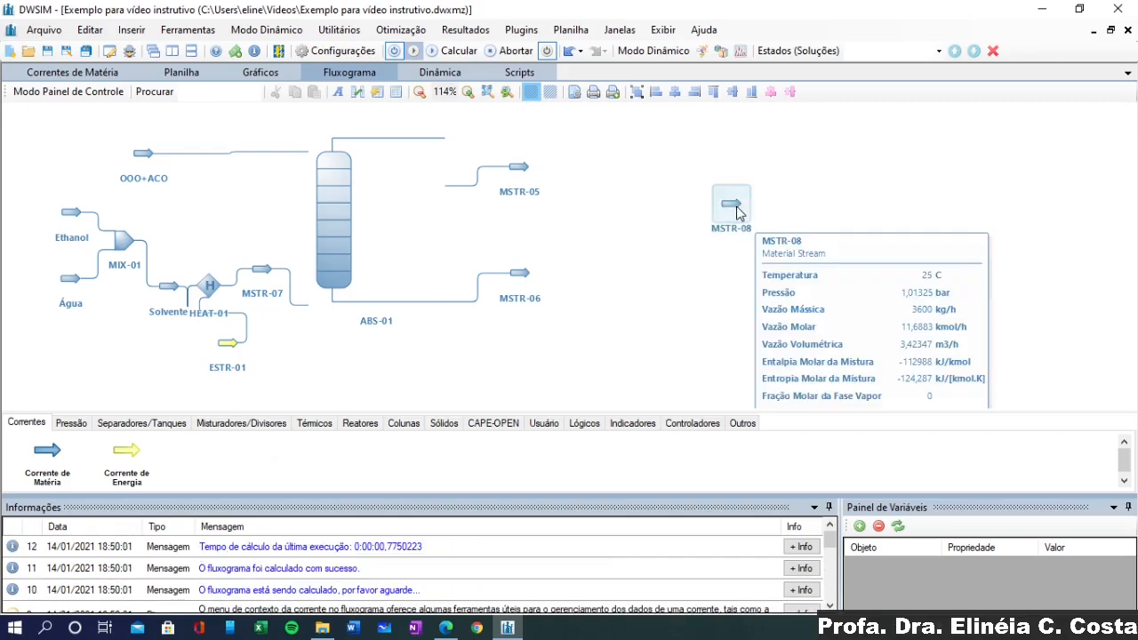
pyautogui.click(715, 206)
pyautogui.moveTo(994, 344); pyautogui.dragTo(505, 334)
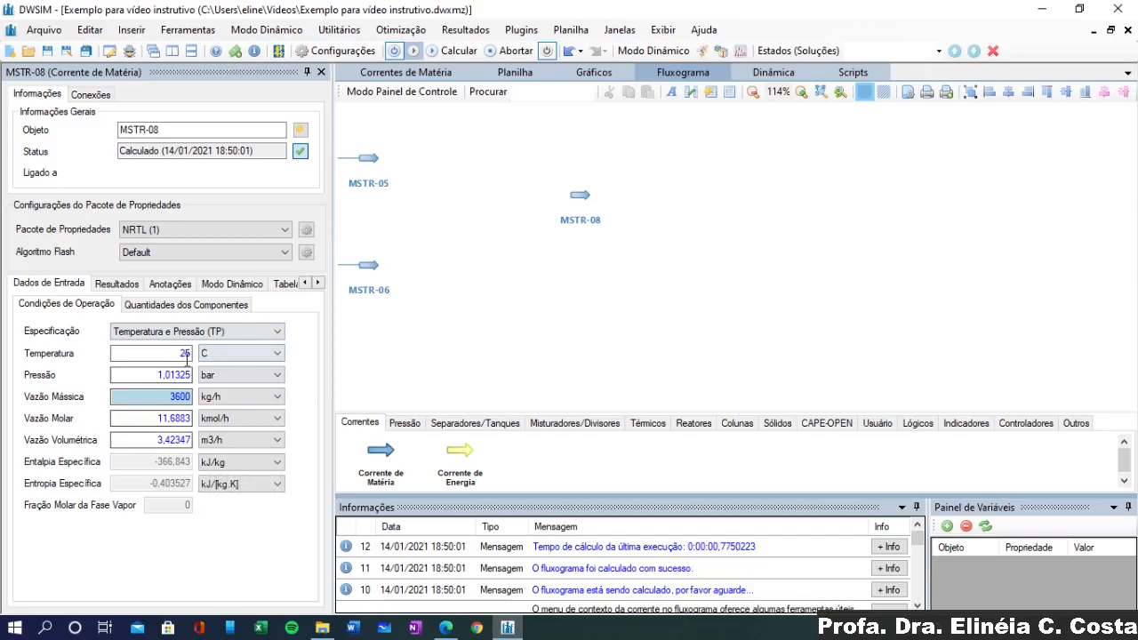
pyautogui.click(157, 375)
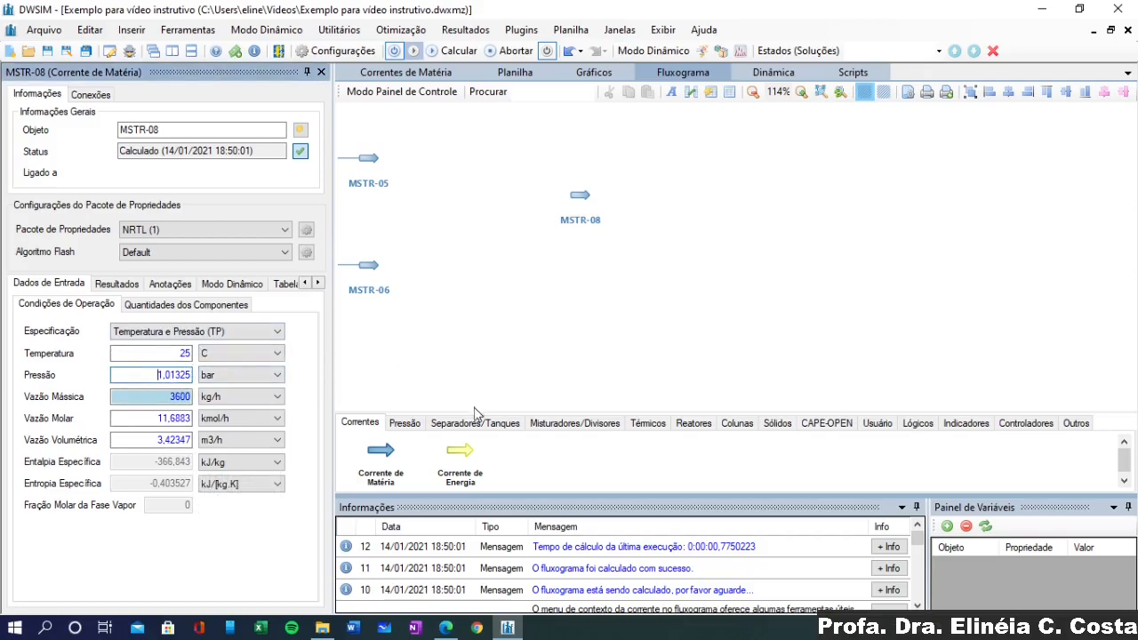
pyautogui.click(407, 424)
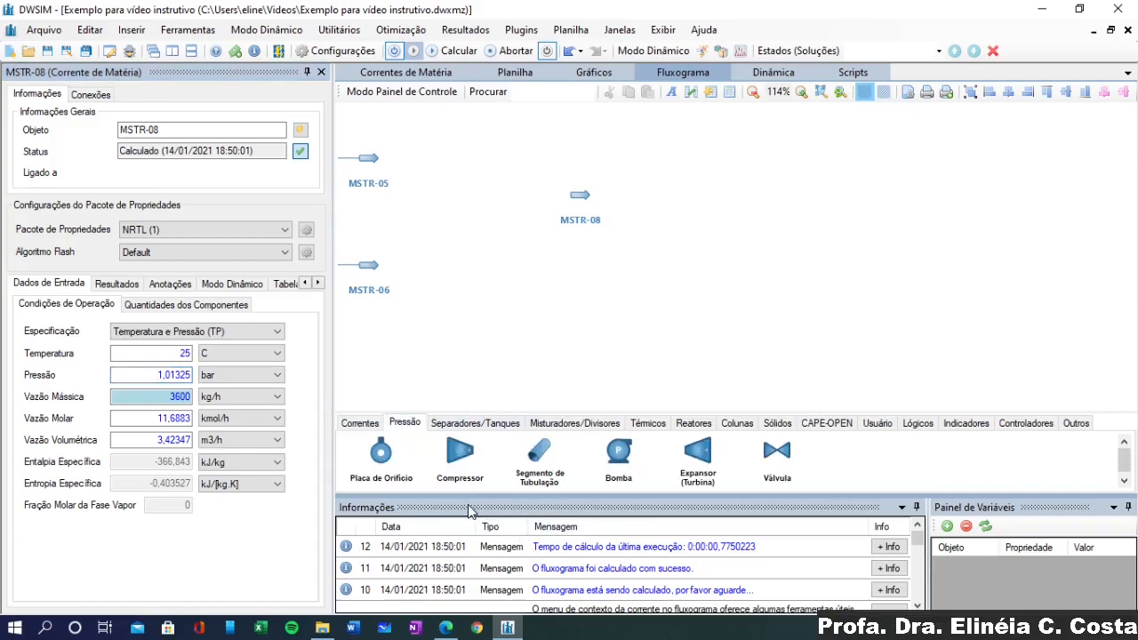
pyautogui.moveTo(762, 441); pyautogui.dragTo(661, 202)
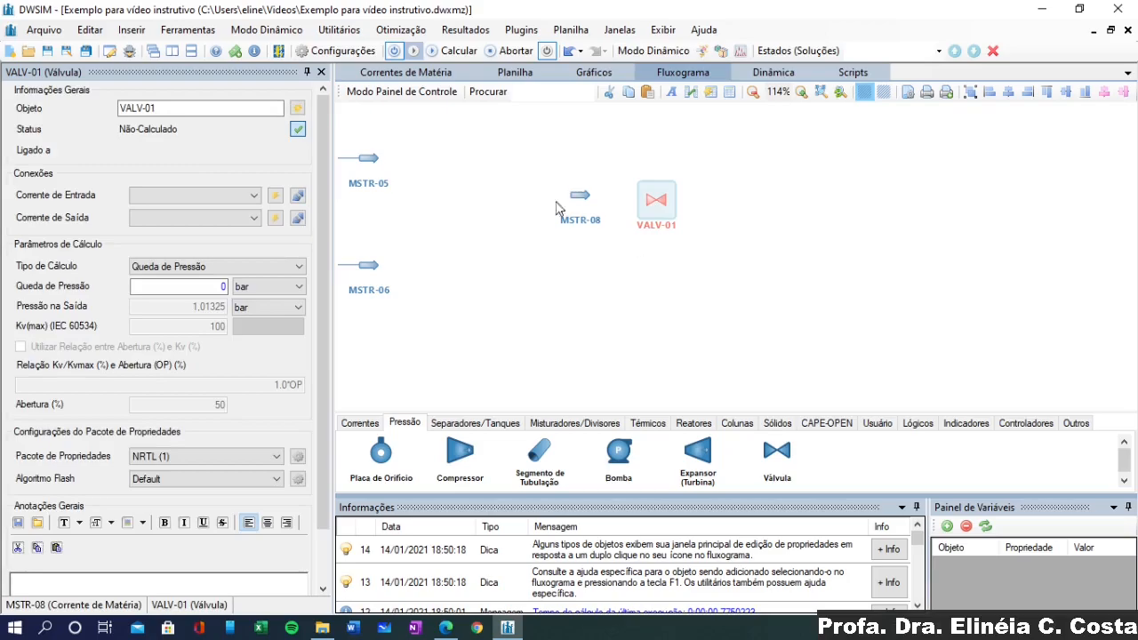
pyautogui.moveTo(667, 207); pyautogui.dragTo(718, 246)
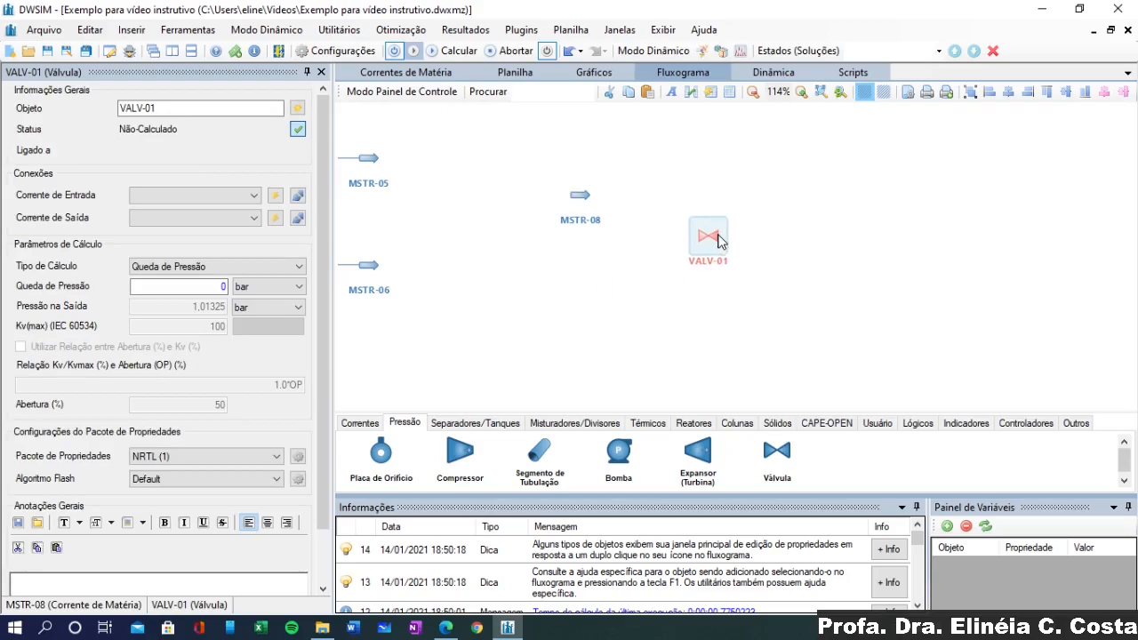
pyautogui.press('Delete')
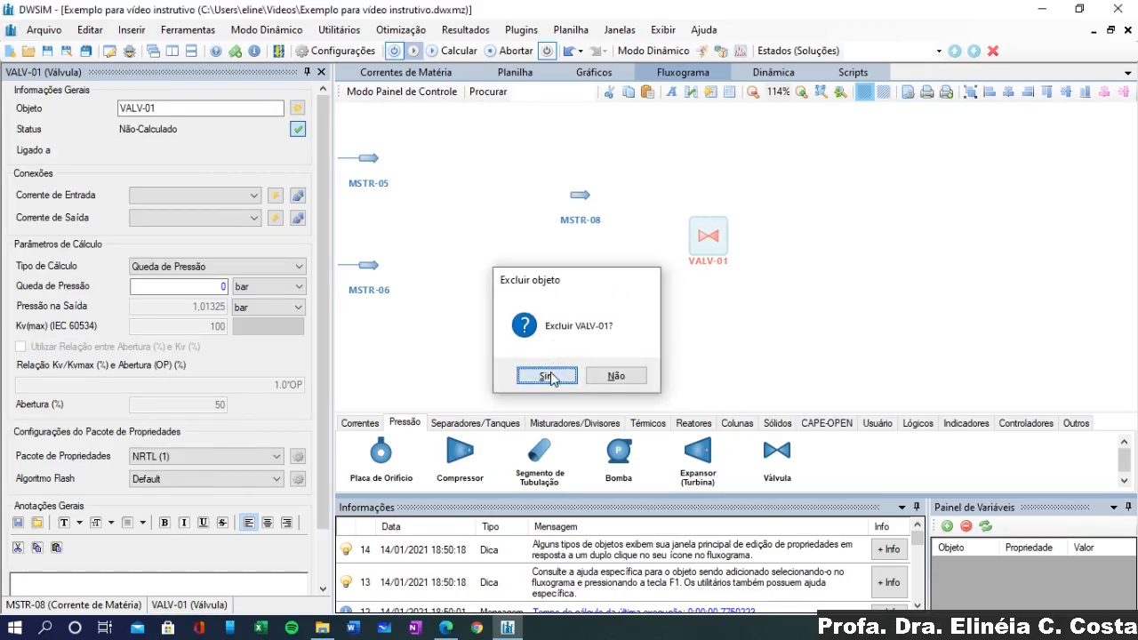
pyautogui.click(547, 377)
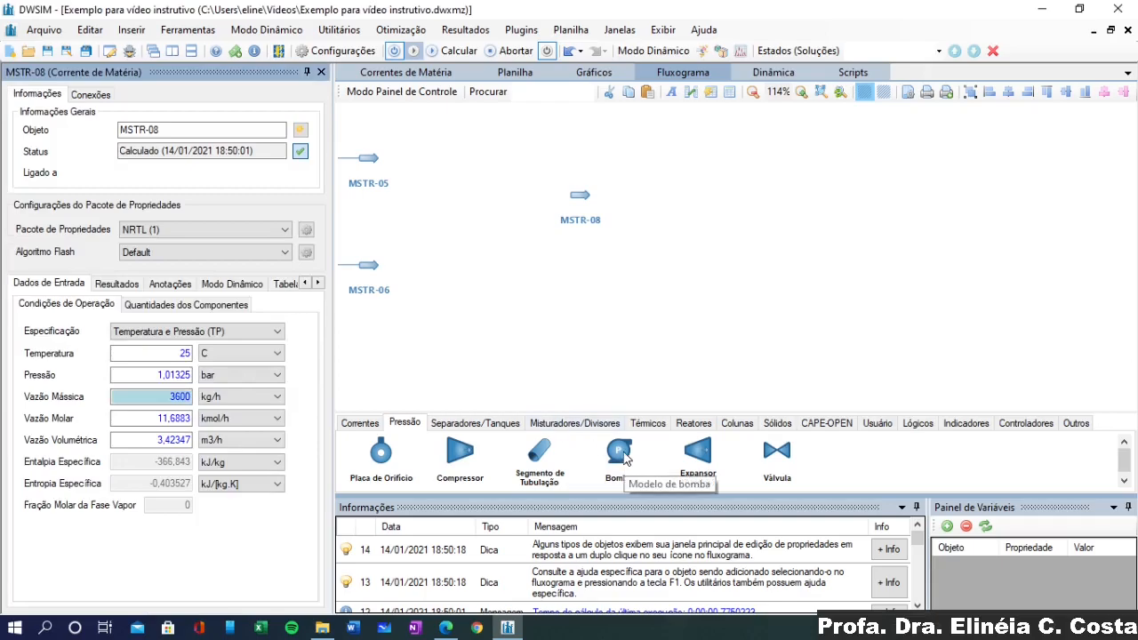
# Add a pump to the flowsheet and position it just beyond stream MSTR-08
pyautogui.moveTo(623, 461); pyautogui.dragTo(627, 195)
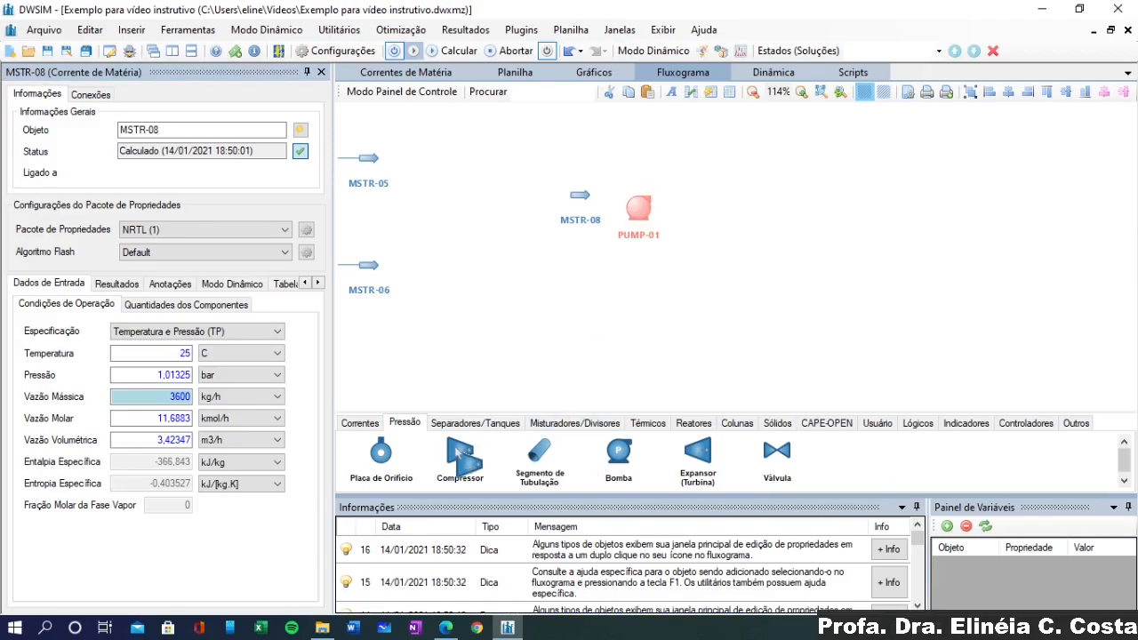
pyautogui.moveTo(644, 215); pyautogui.dragTo(638, 195)
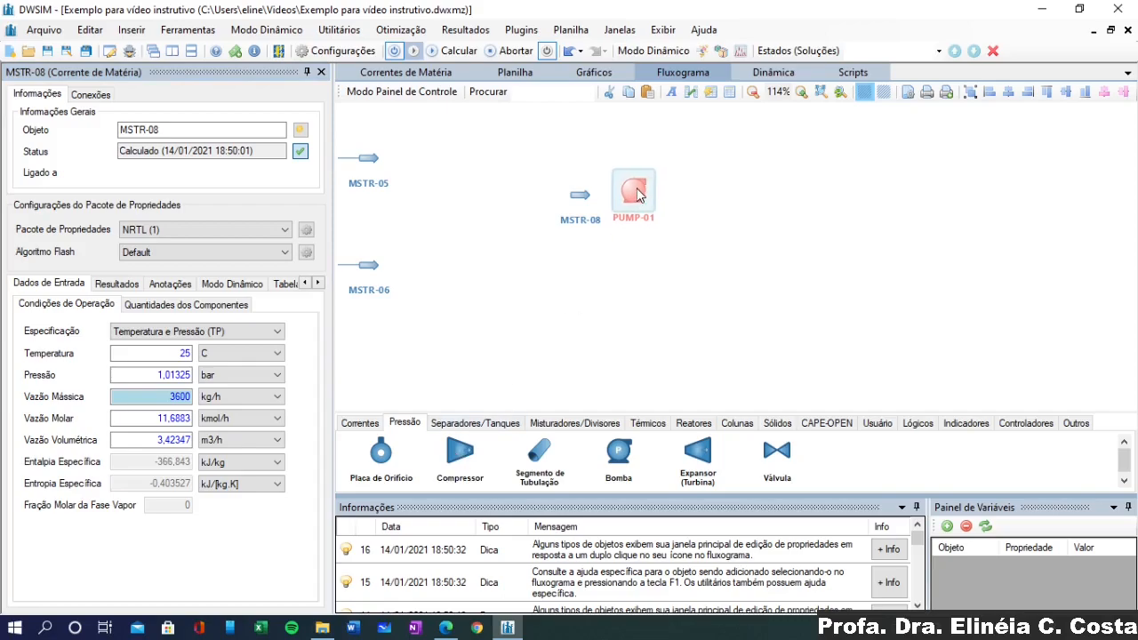
# Review stream MSTR-08's component amounts and its mixture and liquid phase properties, ending at its input data
pyautogui.moveTo(580, 202)
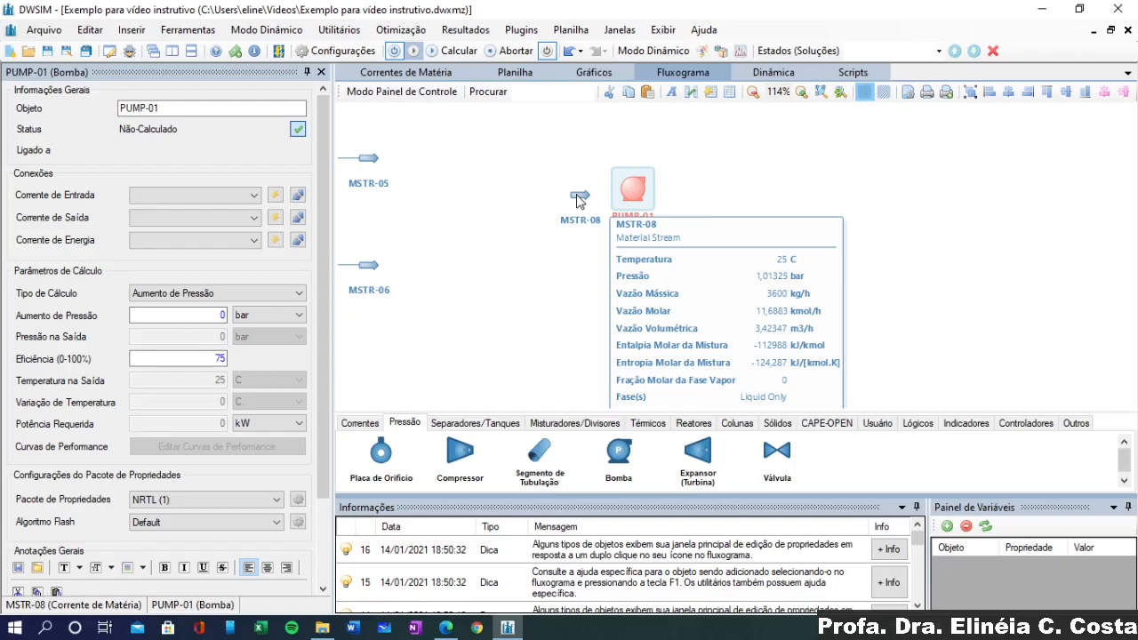
pyautogui.click(576, 200)
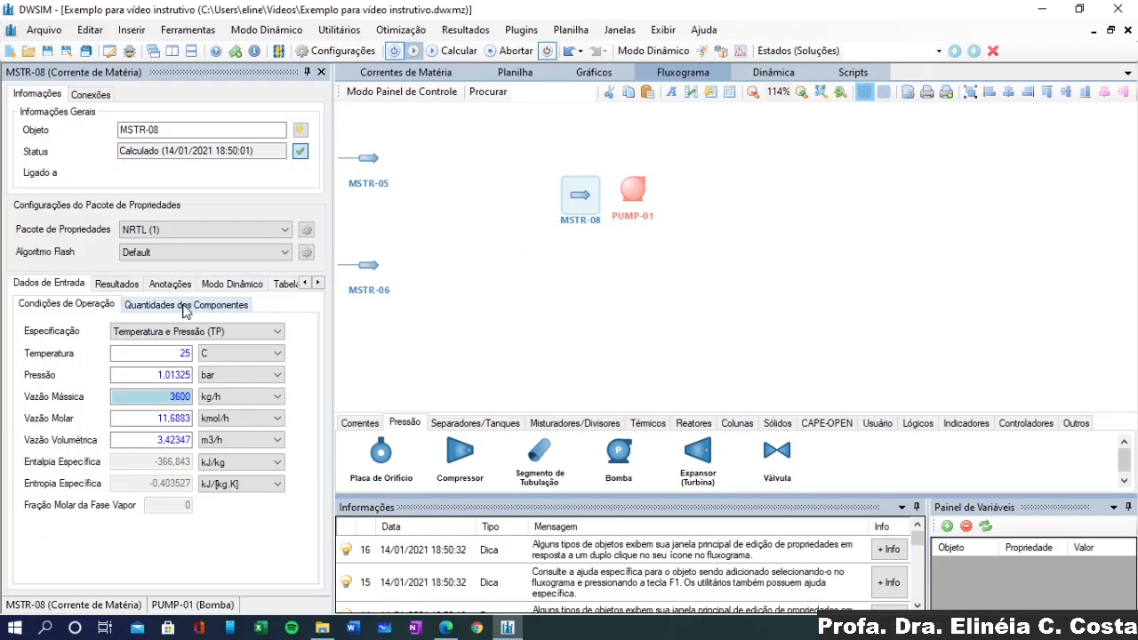
pyautogui.click(118, 284)
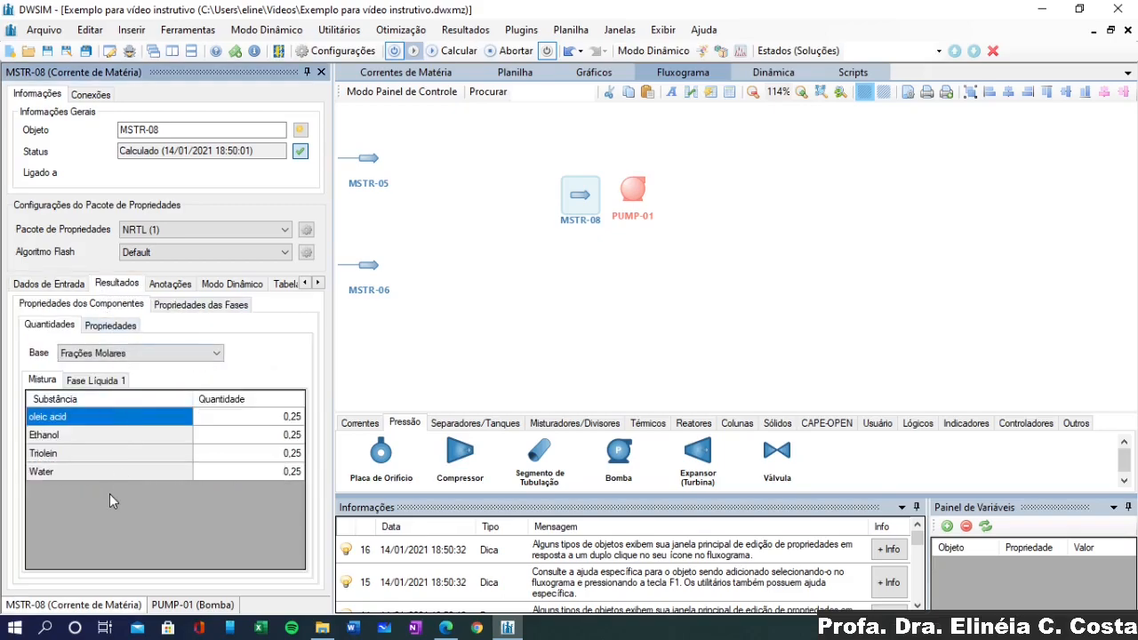
pyautogui.click(166, 307)
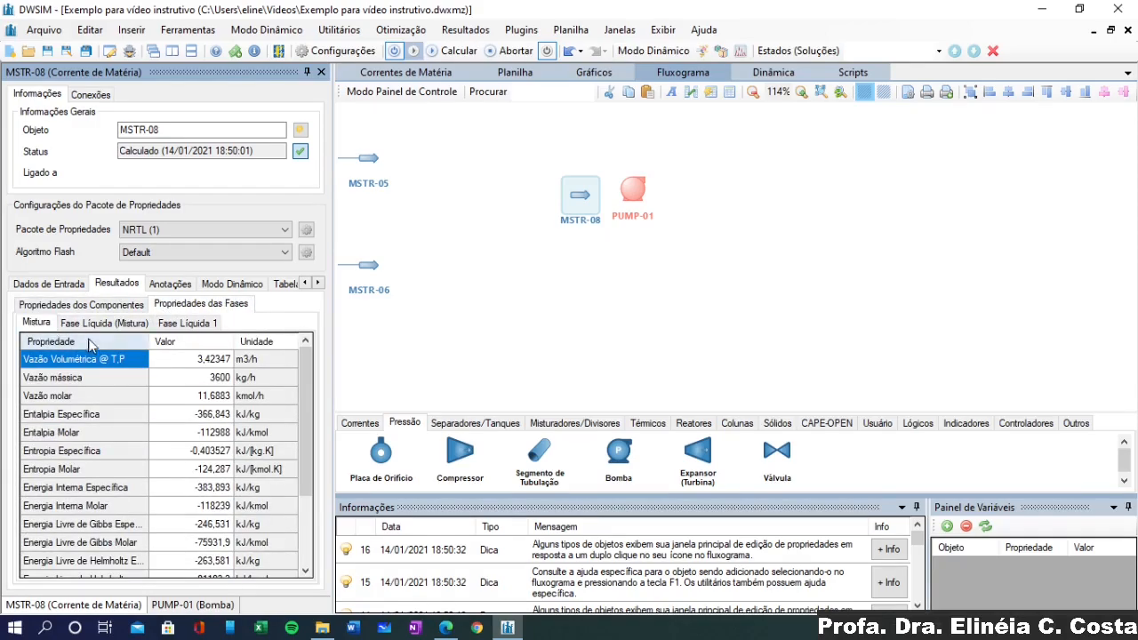
pyautogui.click(140, 325)
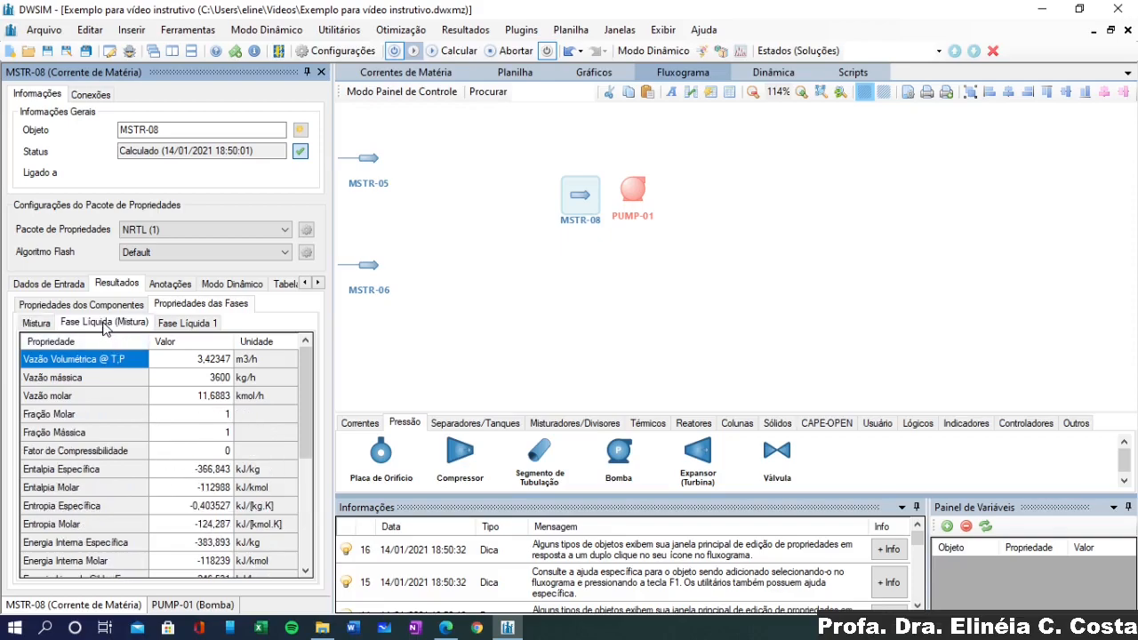
pyautogui.click(185, 323)
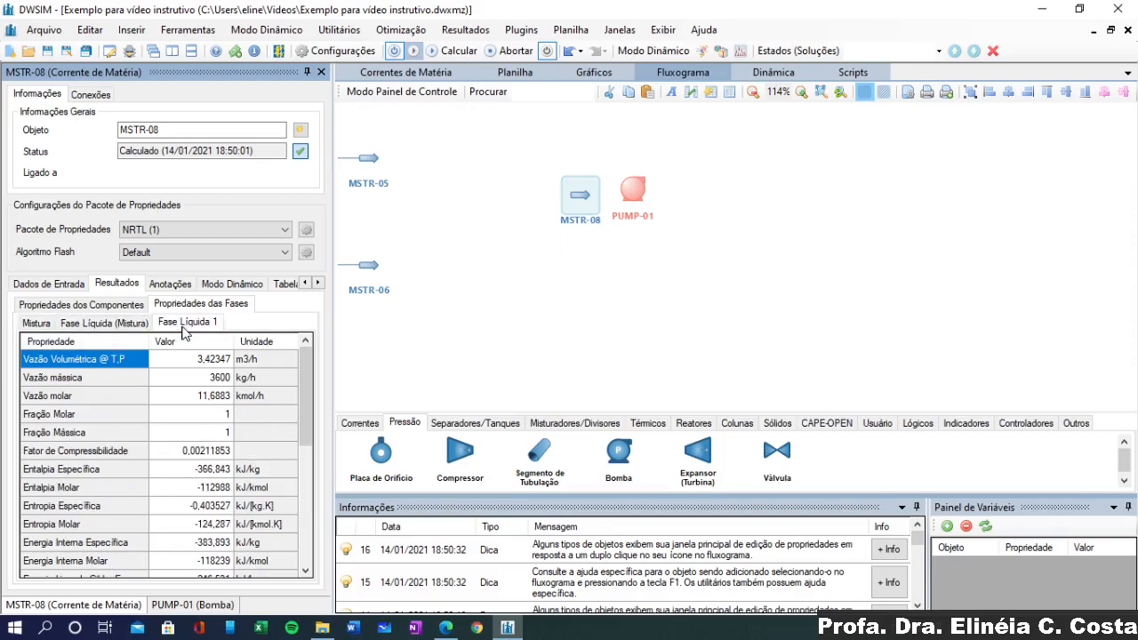
pyautogui.click(126, 325)
pyautogui.click(195, 323)
pyautogui.click(68, 286)
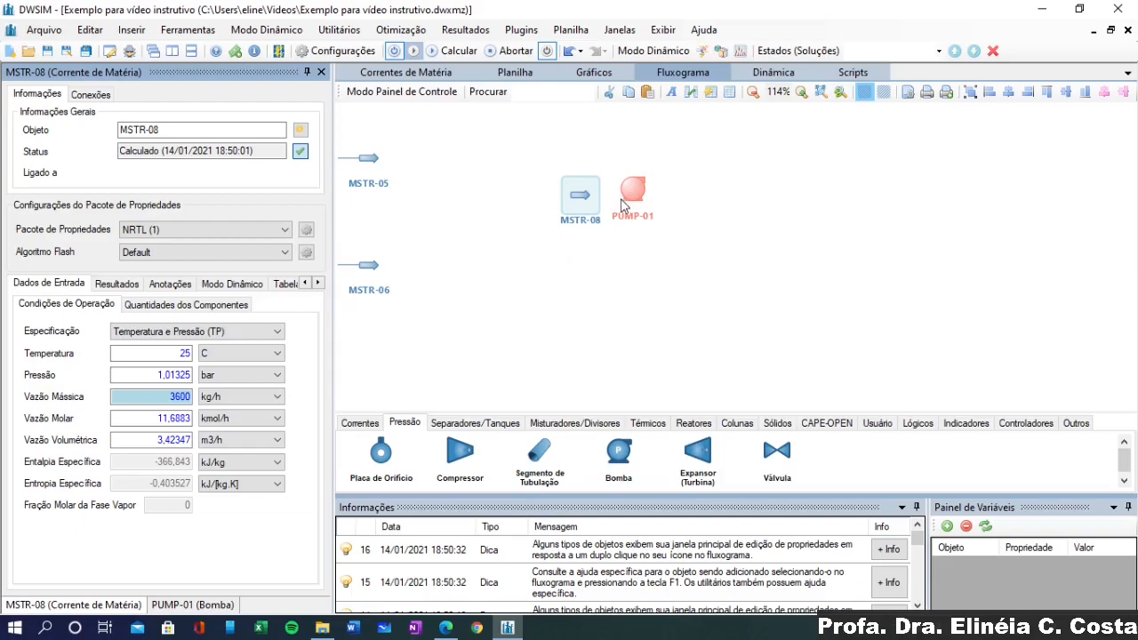
# Connect MSTR-08 as the pump's inlet and create new outlet material and energy streams for it
pyautogui.click(625, 189)
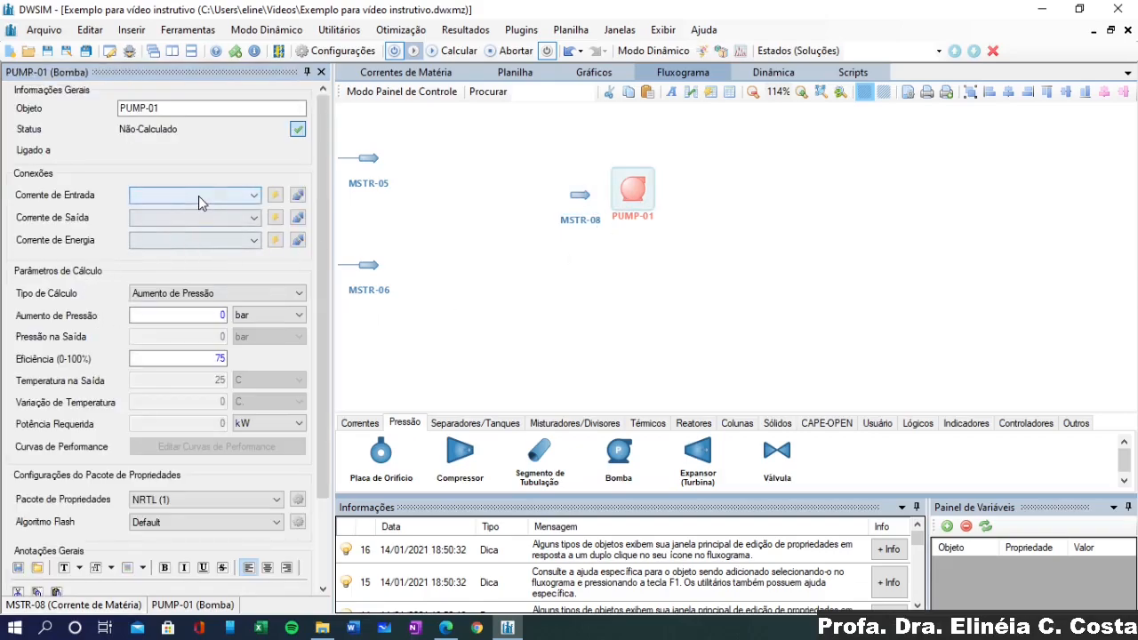
pyautogui.click(198, 196)
pyautogui.click(200, 282)
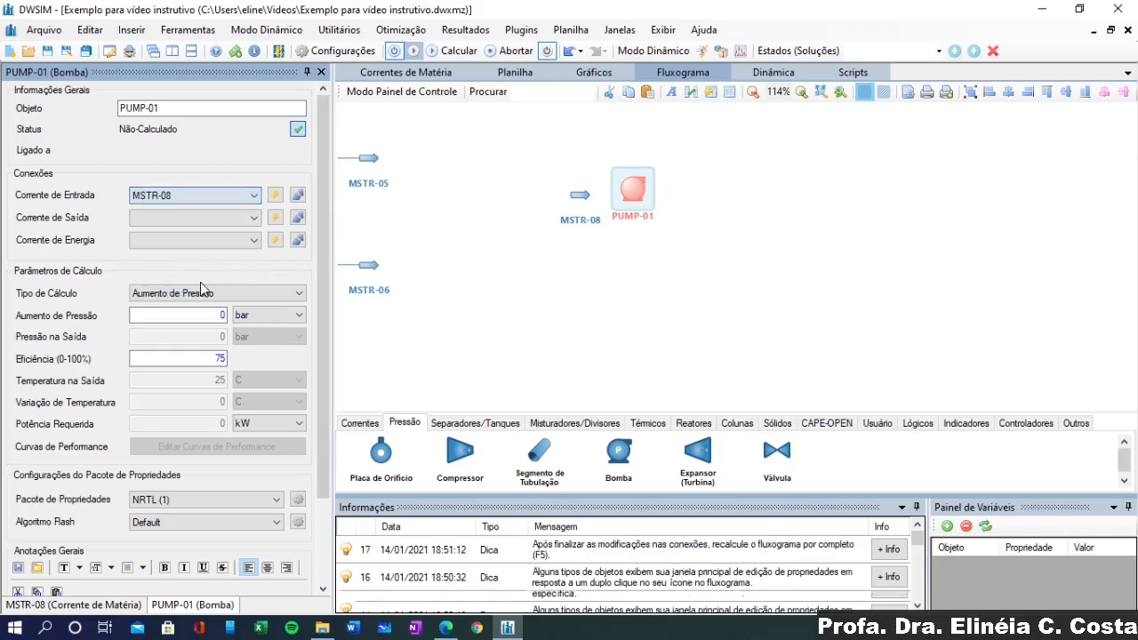
pyautogui.click(275, 217)
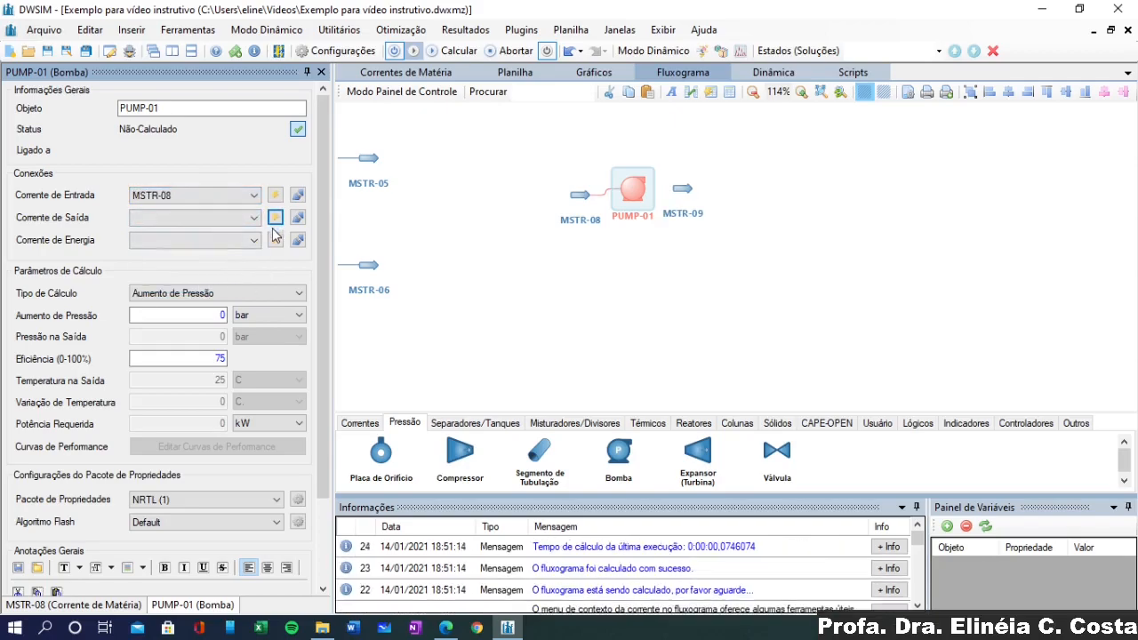
pyautogui.click(275, 242)
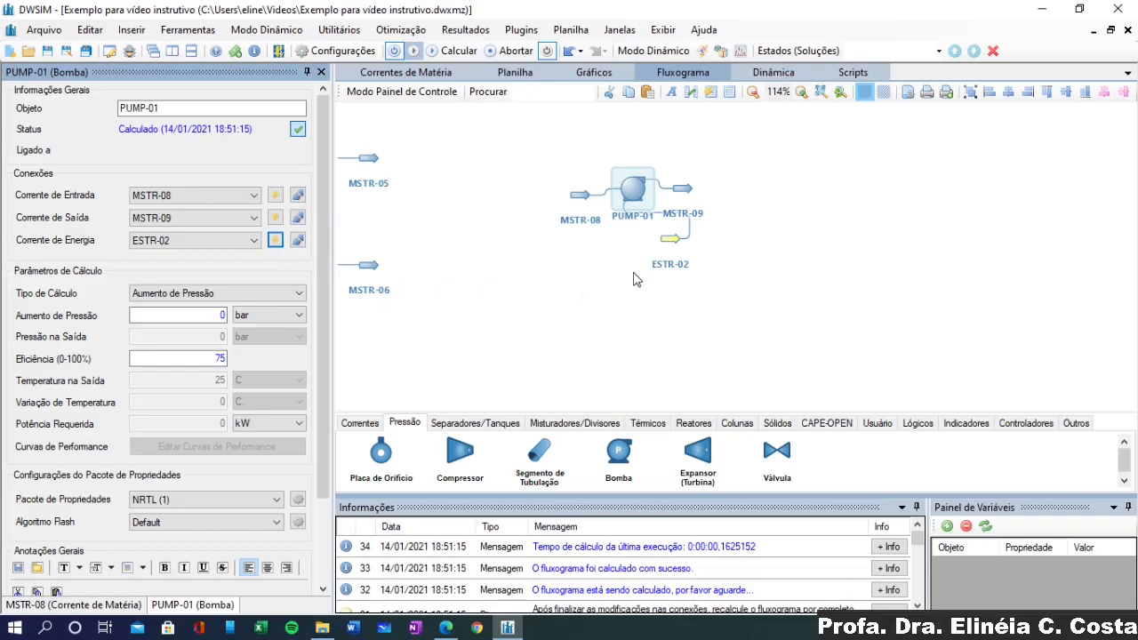
# Move the pump's energy stream directly below the pump and place the inlet stream farther from it
pyautogui.moveTo(671, 238); pyautogui.dragTo(620, 250)
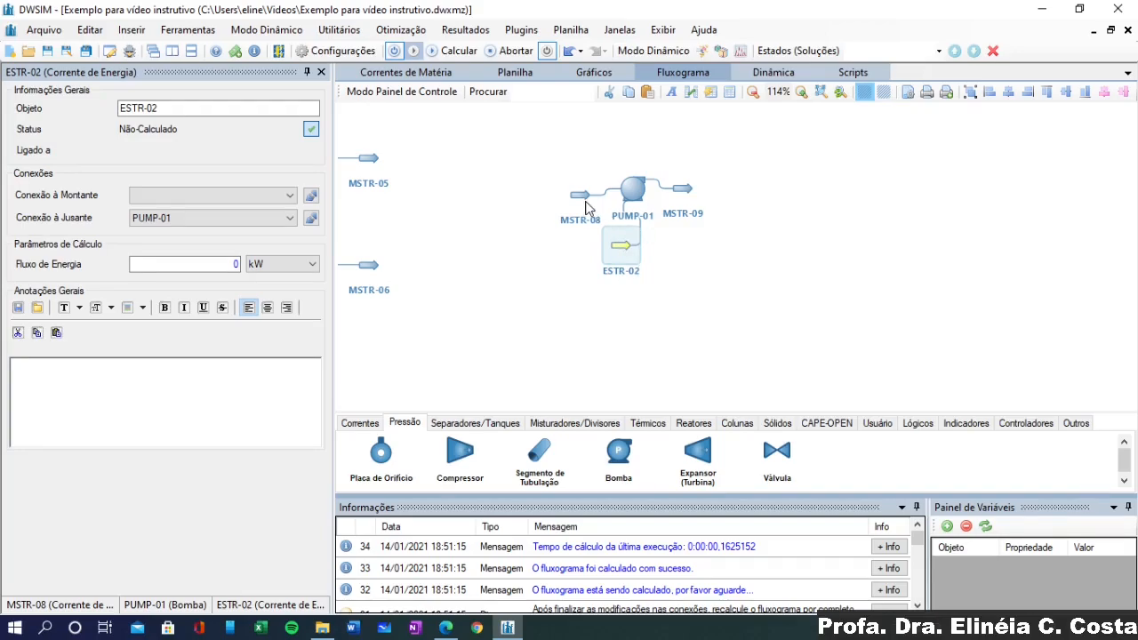
pyautogui.moveTo(587, 199); pyautogui.dragTo(561, 181)
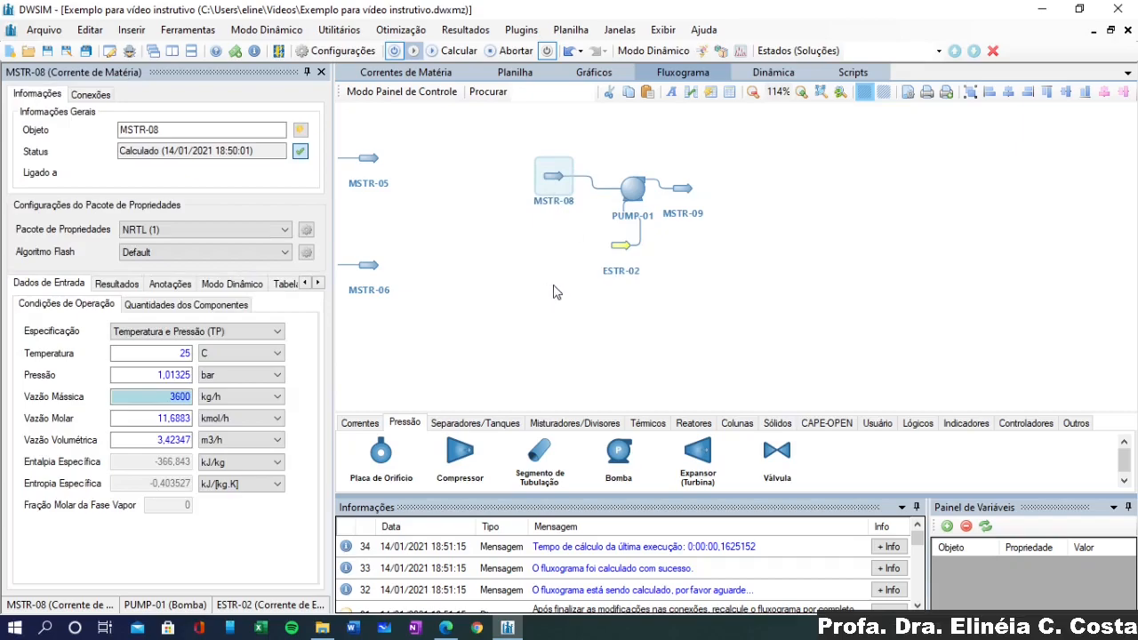
pyautogui.moveTo(694, 196)
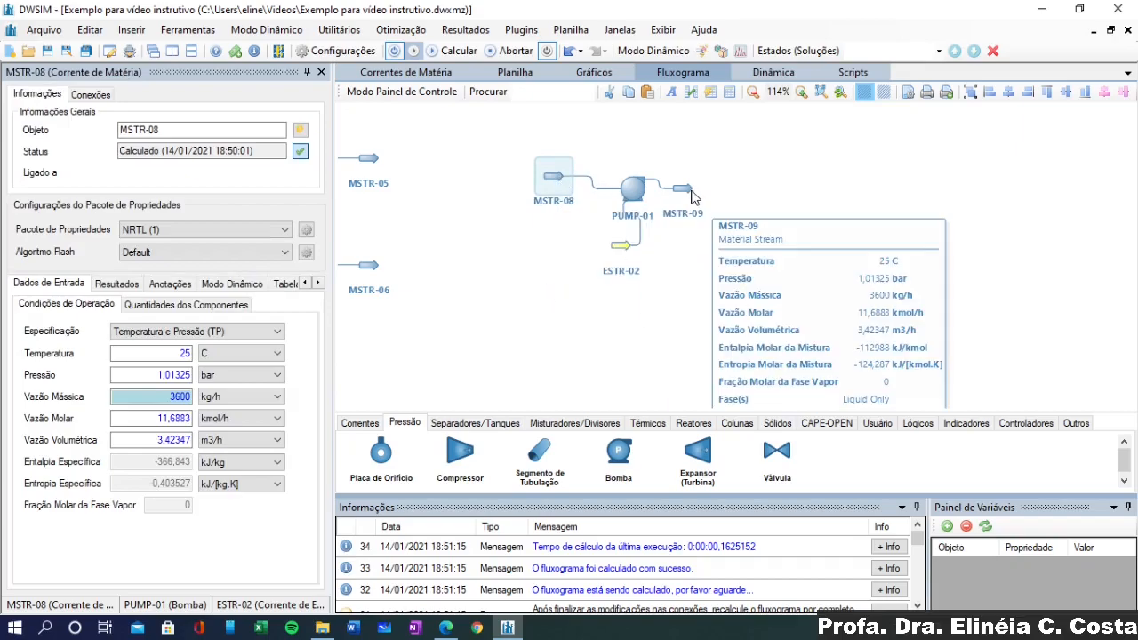
pyautogui.click(631, 191)
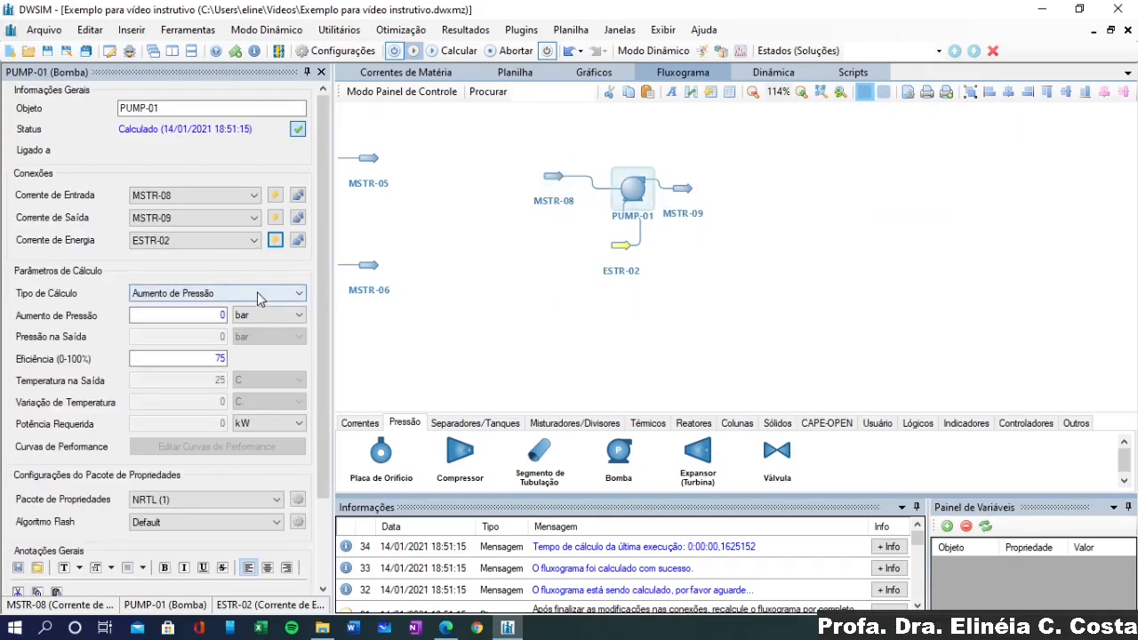
pyautogui.click(173, 316)
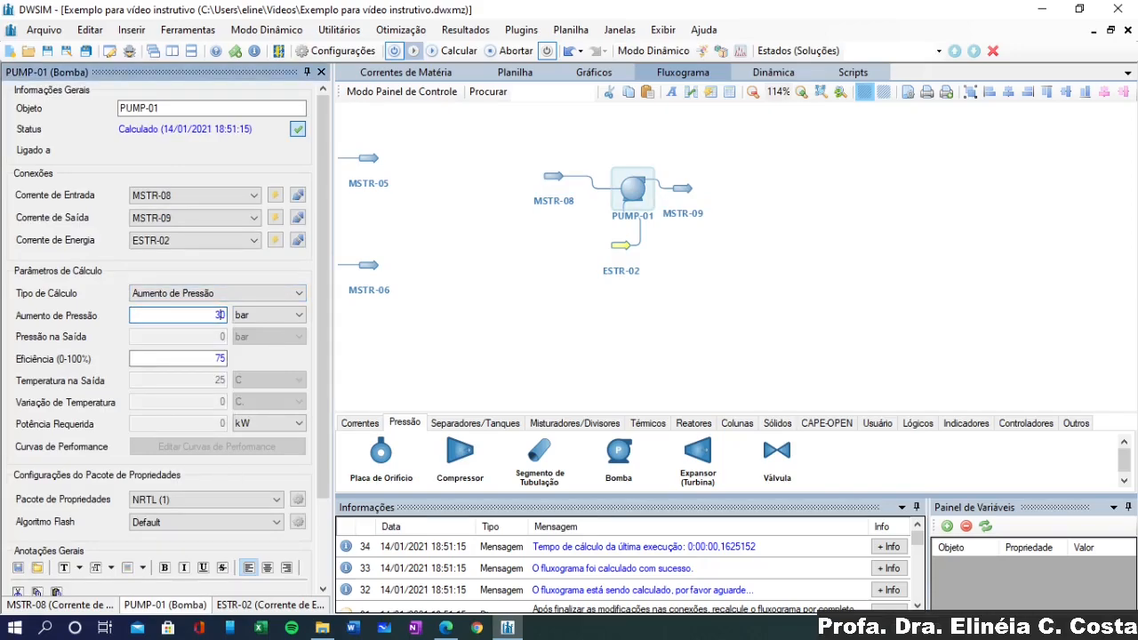
pyautogui.click(200, 294)
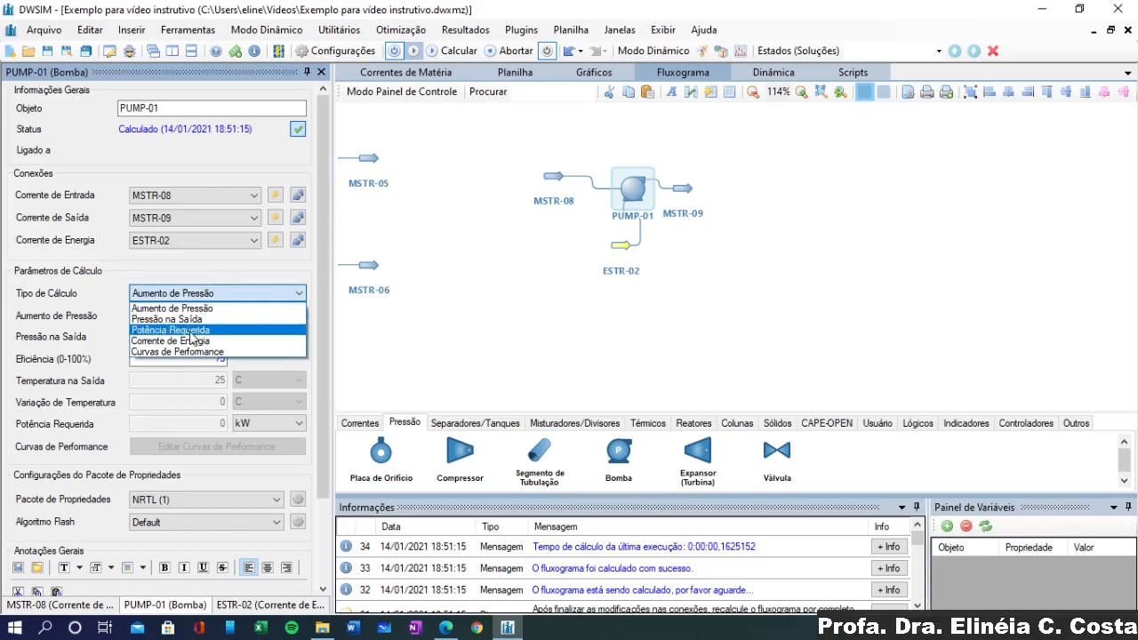
pyautogui.click(187, 320)
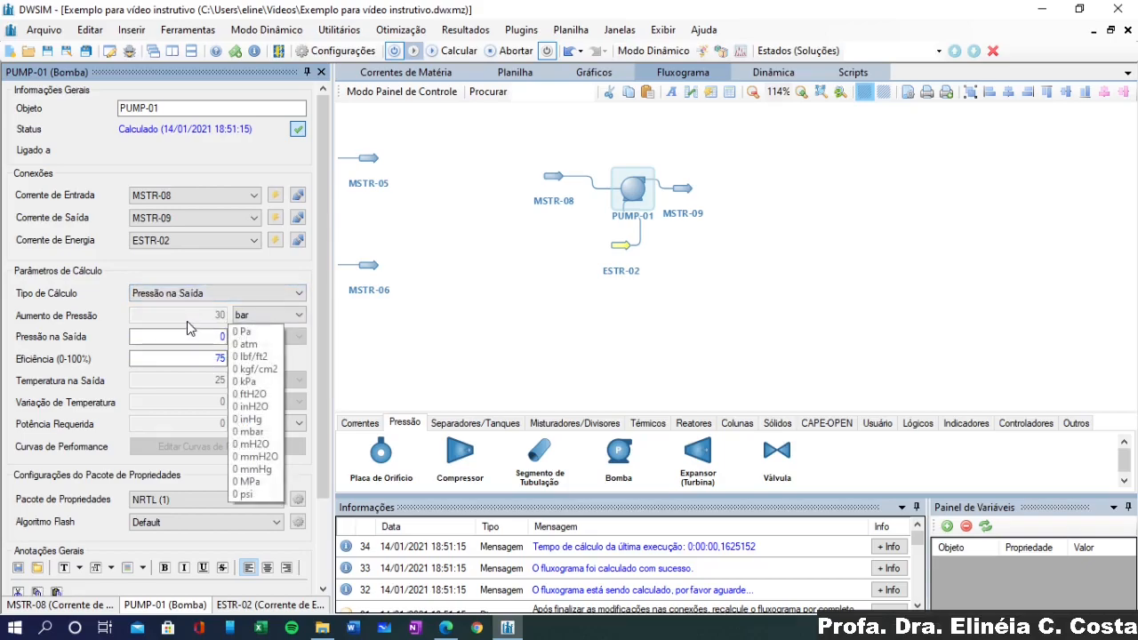
pyautogui.click(203, 295)
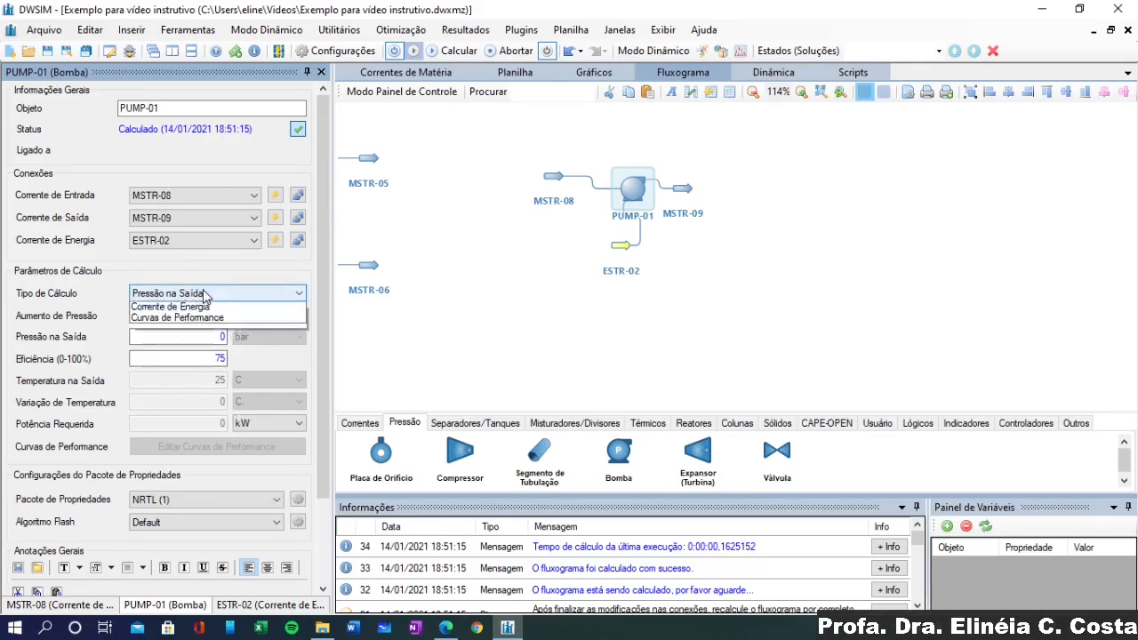
pyautogui.click(205, 308)
pyautogui.doubleClick(220, 315)
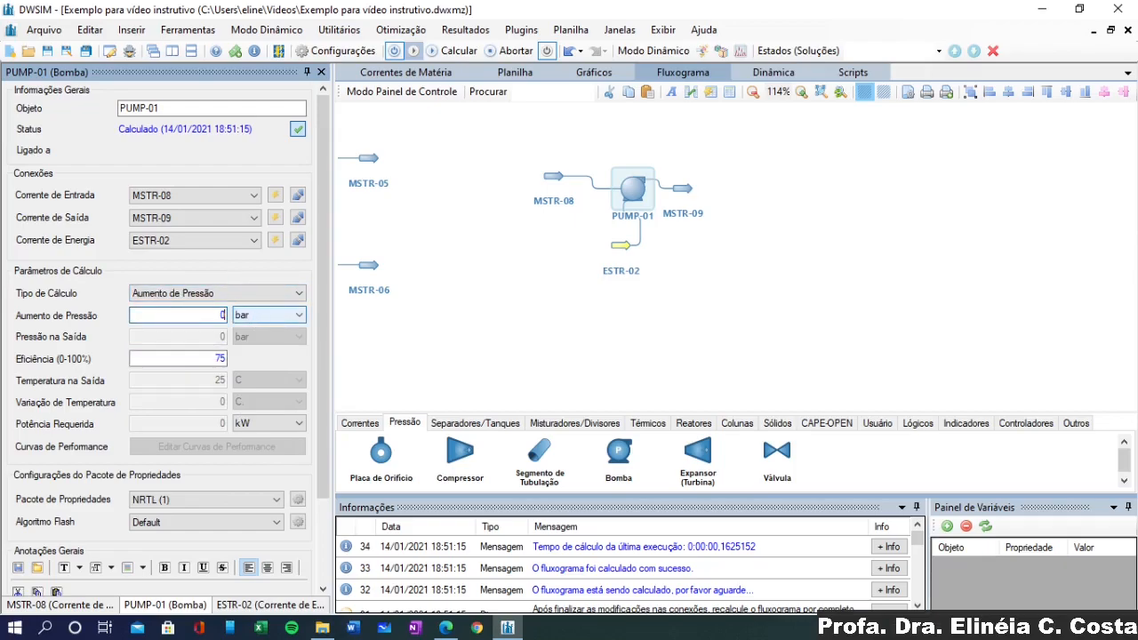
pyautogui.press('Return')
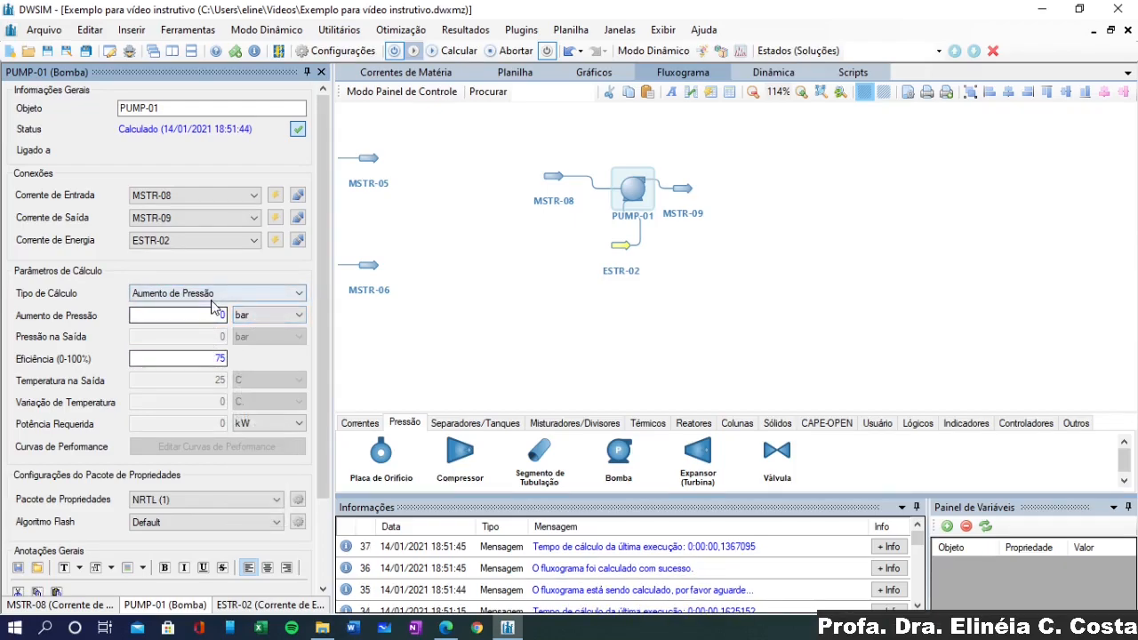
# Set the pump's calculation type to Pressão na Saída with an outlet pressure of 30 bar
pyautogui.click(213, 298)
pyautogui.click(206, 319)
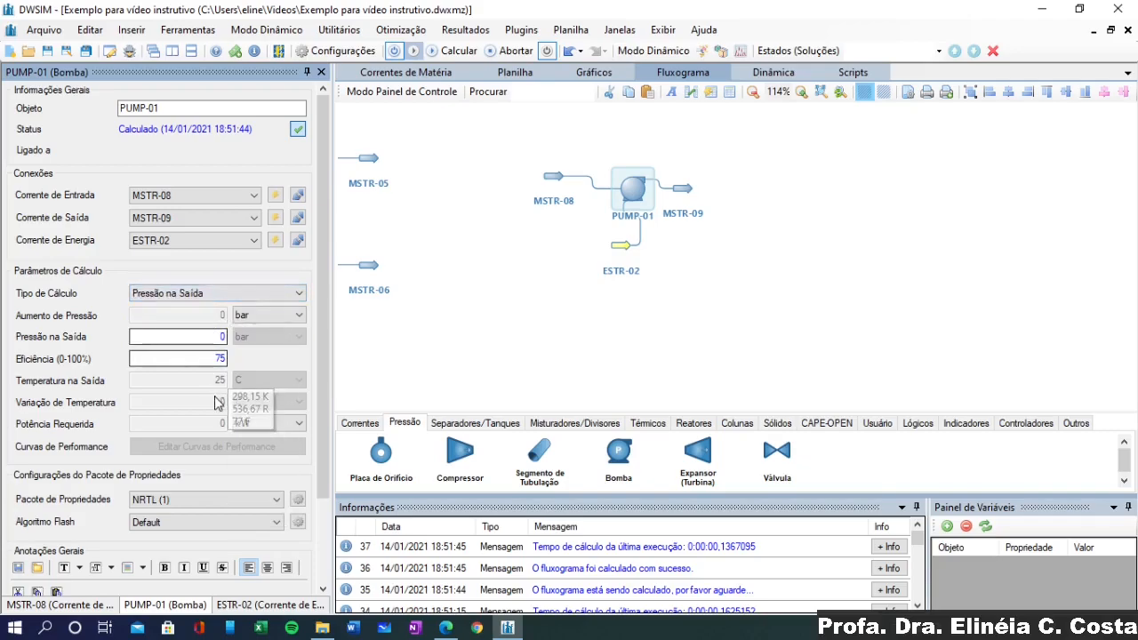
pyautogui.click(201, 339)
pyautogui.write('3')
pyautogui.press('Return')
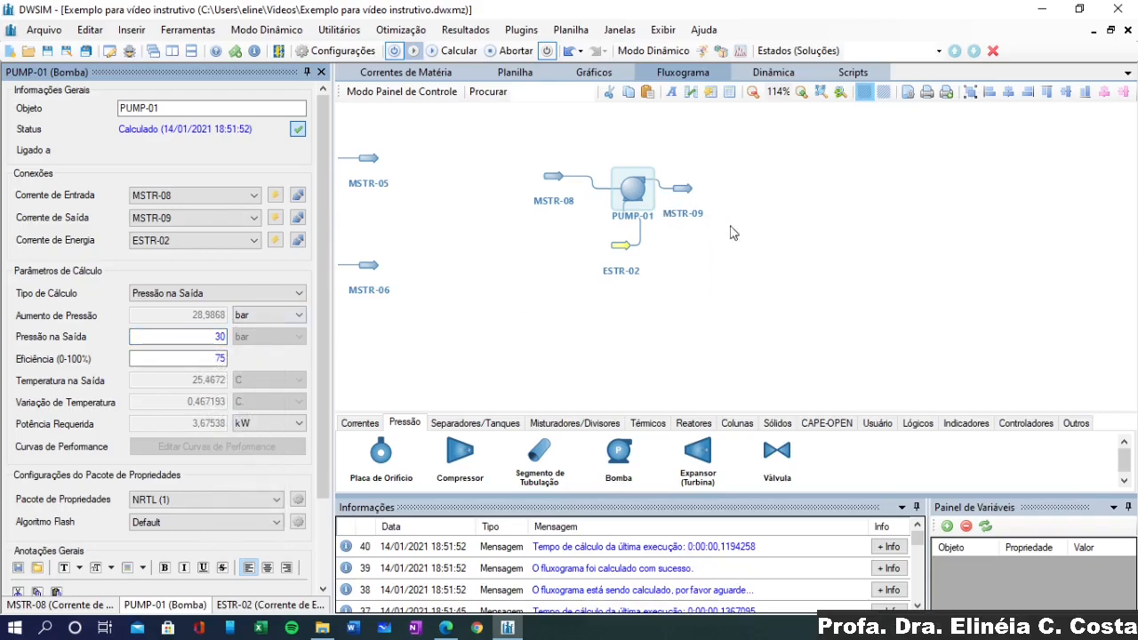
# Move the pump's outlet stream farther from the pump and compare its temperature and pressure with those of the inlet stream
pyautogui.moveTo(693, 197); pyautogui.dragTo(727, 178)
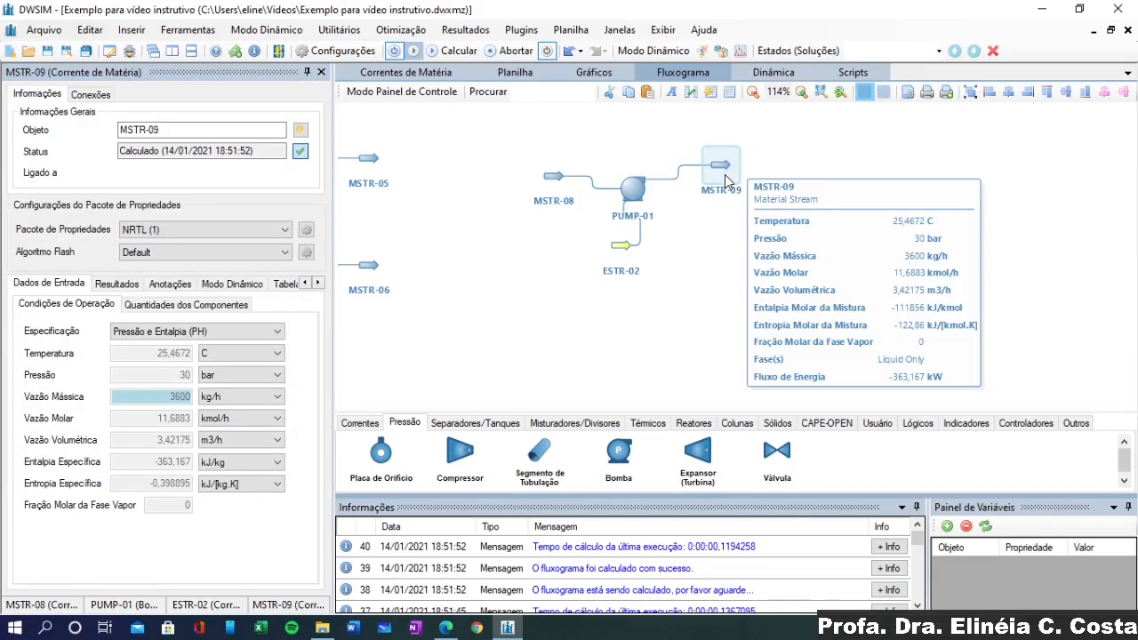
pyautogui.click(211, 374)
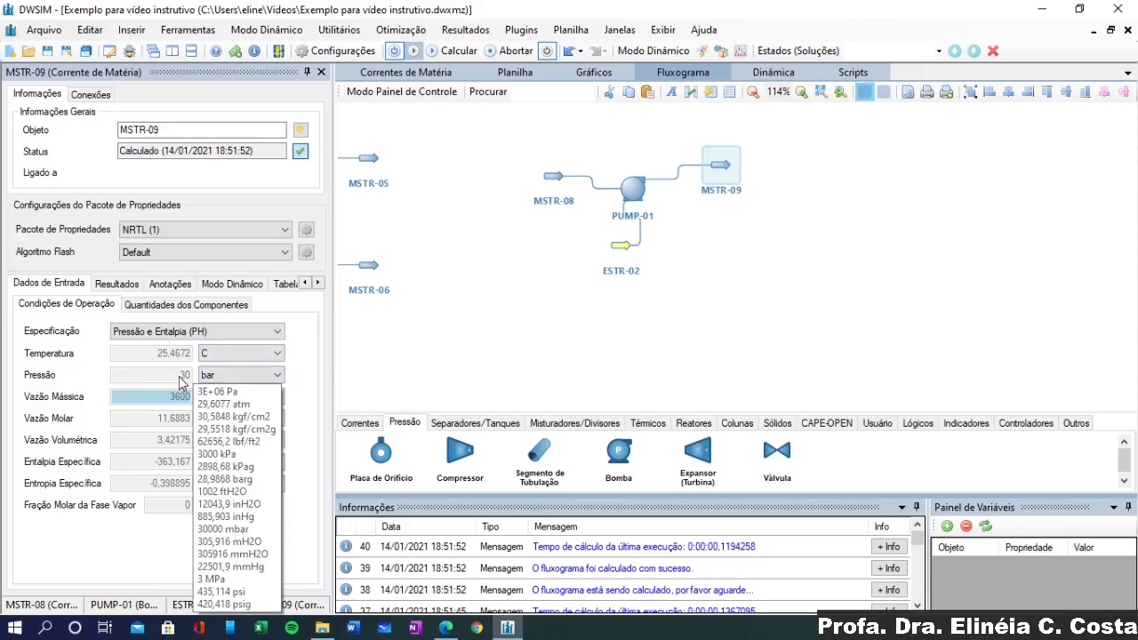
pyautogui.moveTo(156, 356)
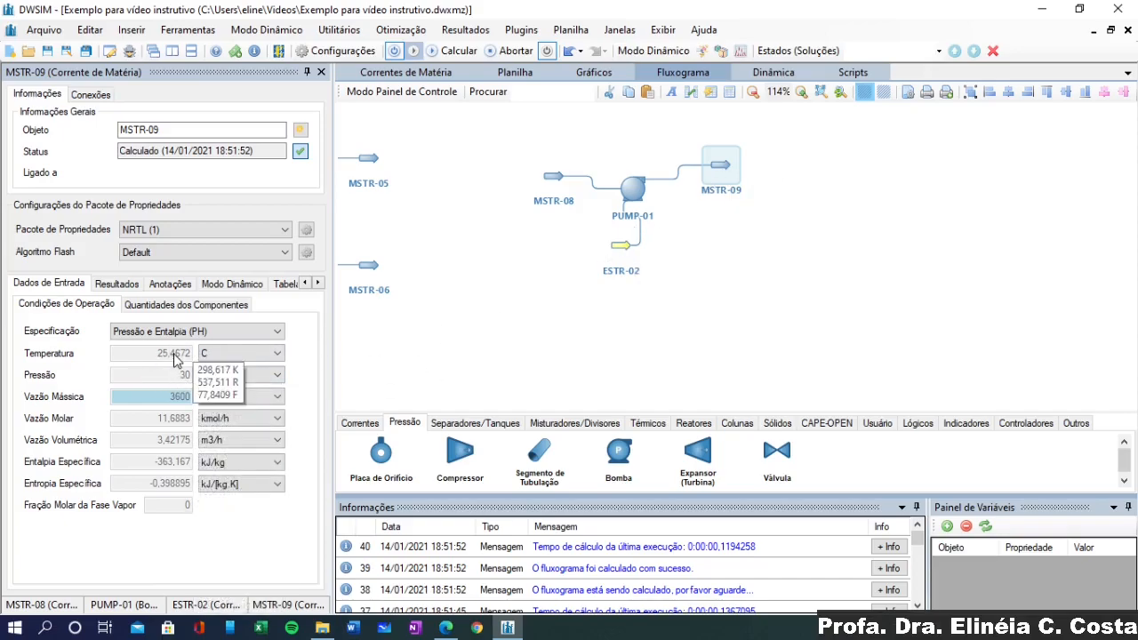
pyautogui.click(557, 182)
pyautogui.click(726, 165)
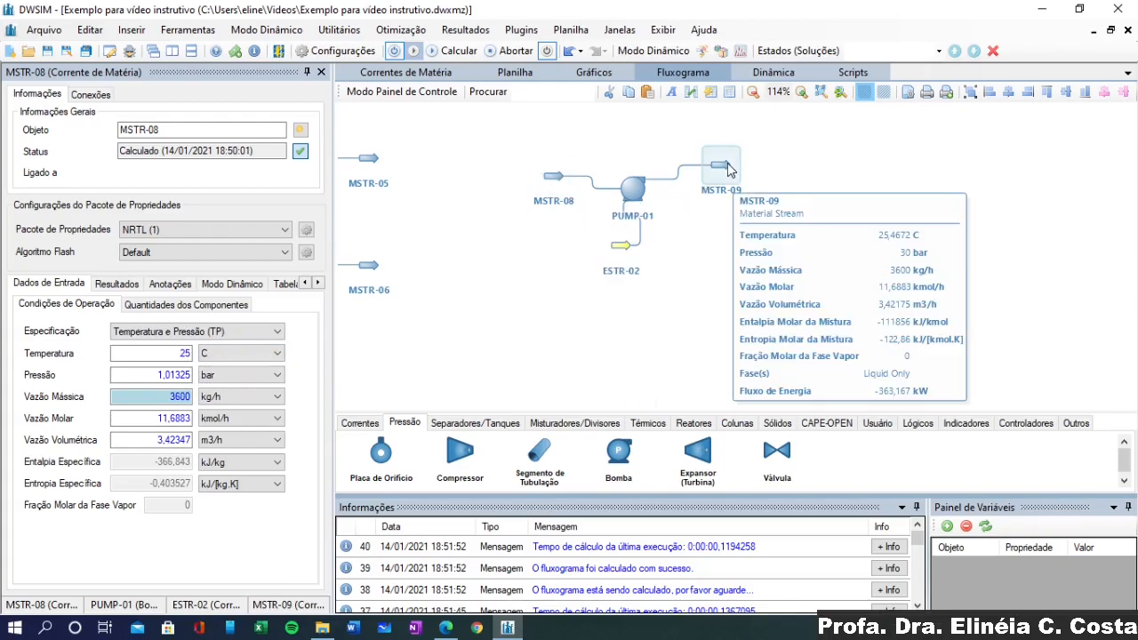
pyautogui.moveTo(172, 357)
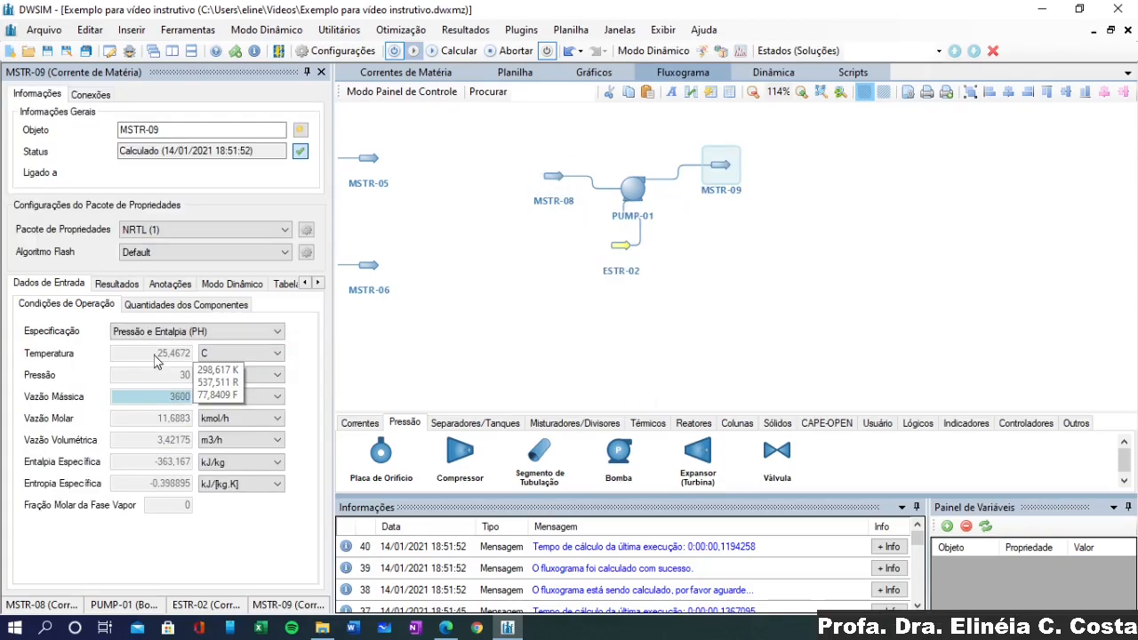
# Review the component quantities and liquid-phase properties of MSTR-09, and move the stream slightly up and closer to the pump
pyautogui.click(118, 284)
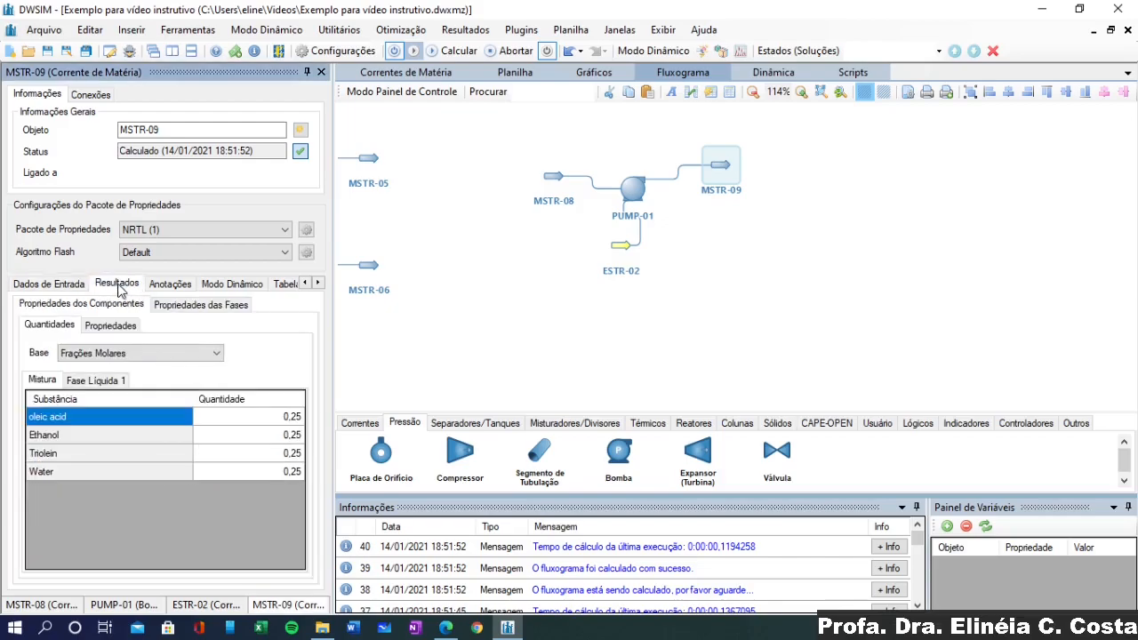
pyautogui.click(182, 305)
pyautogui.click(186, 321)
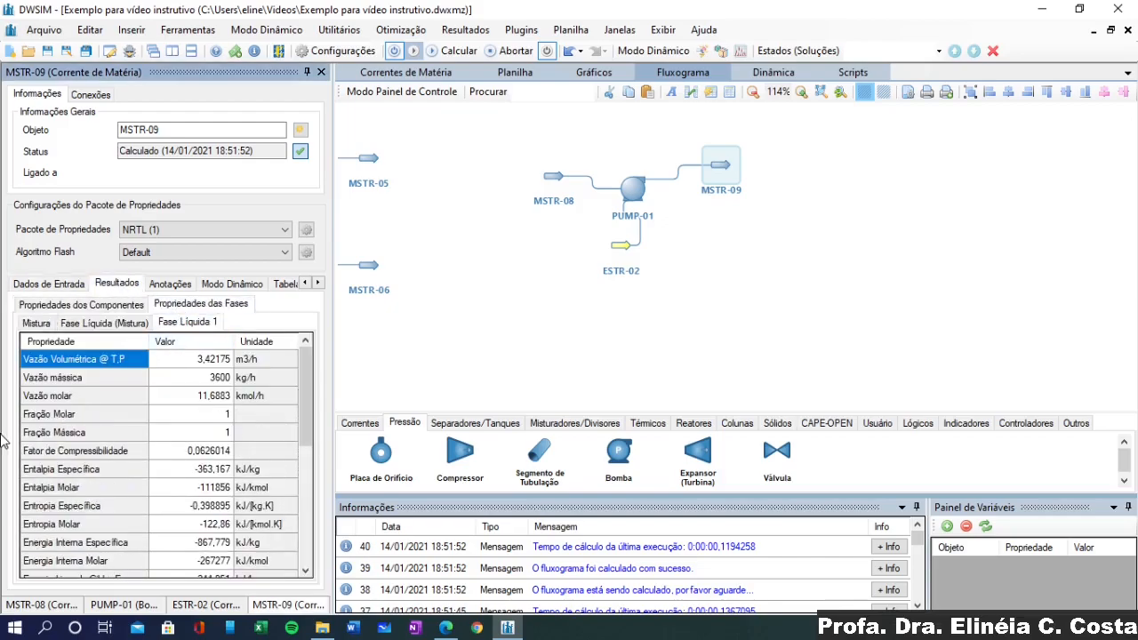
pyautogui.click(51, 284)
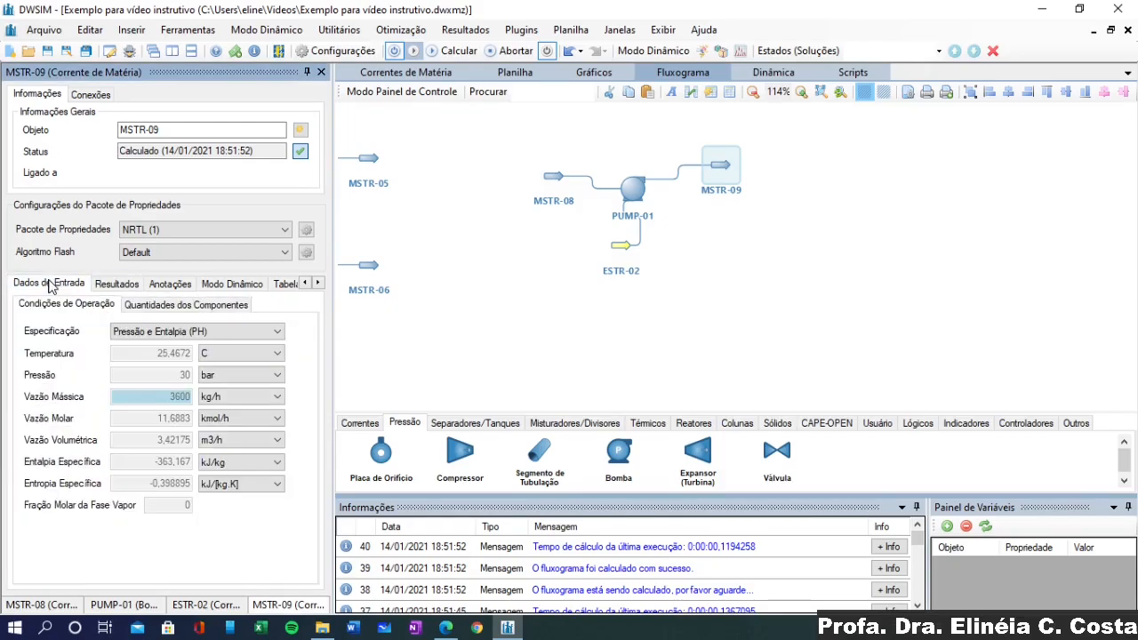
pyautogui.moveTo(722, 173); pyautogui.dragTo(699, 160)
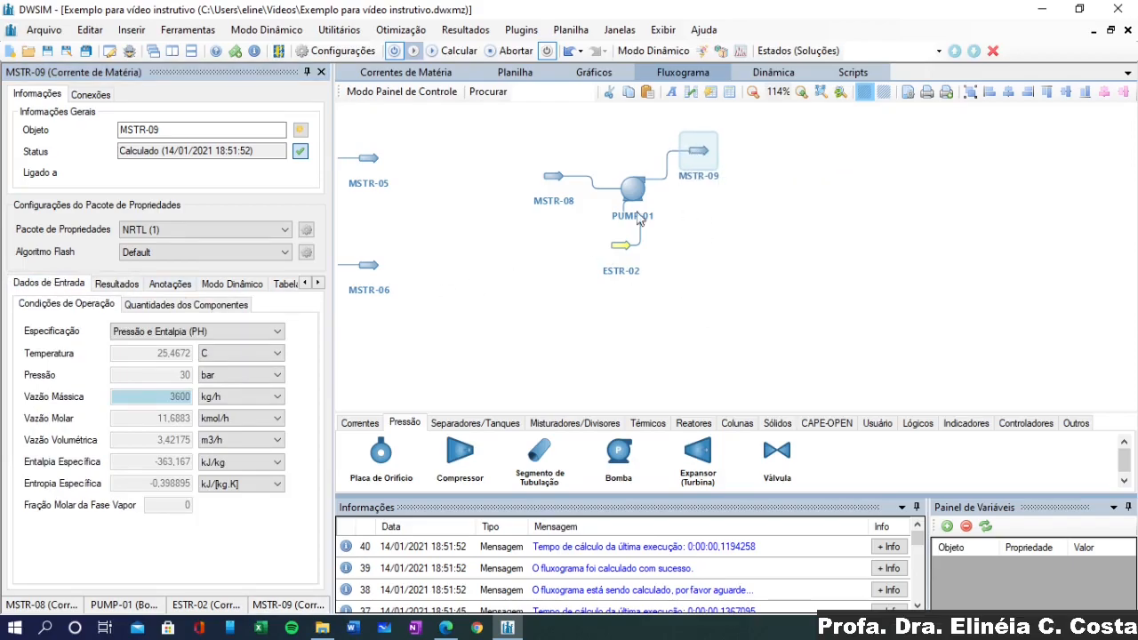
pyautogui.moveTo(456, 467); pyautogui.dragTo(700, 312)
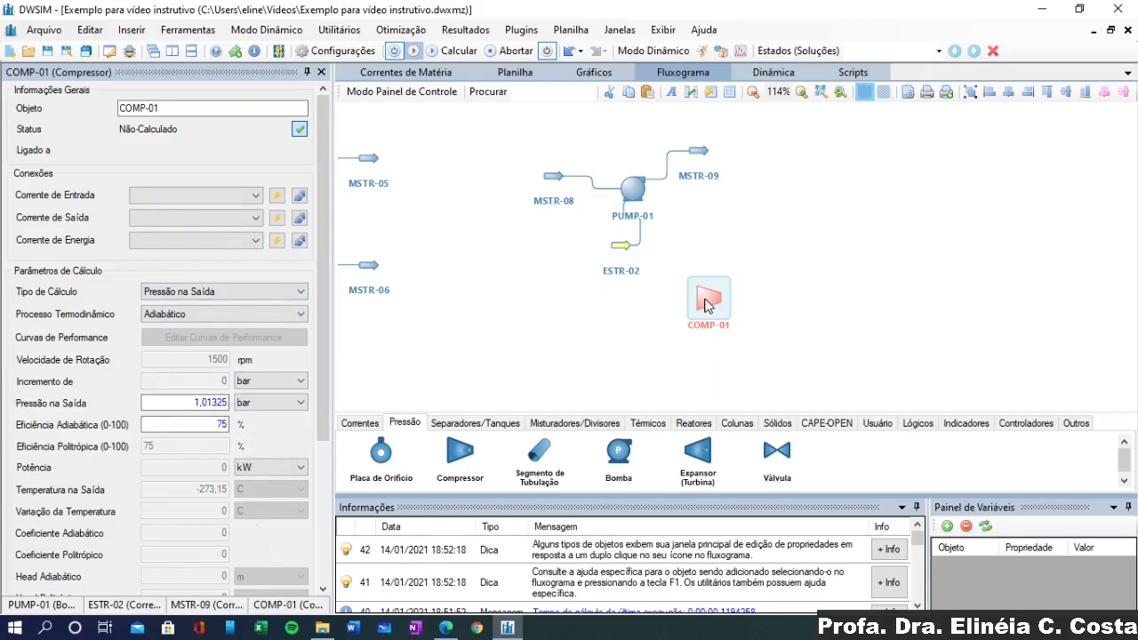
pyautogui.press('Delete')
pyautogui.press('Return')
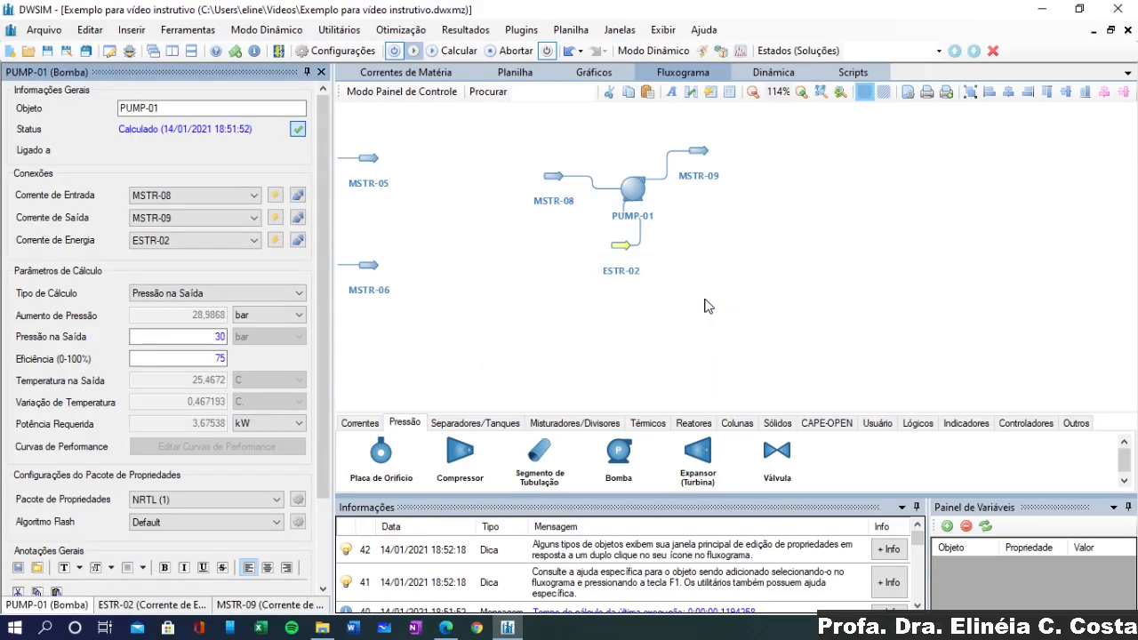
# Add a valve (Válvula) beyond MSTR-09, connect MSTR-09 as its inlet and create a new outlet stream for it
pyautogui.moveTo(776, 451); pyautogui.dragTo(768, 167)
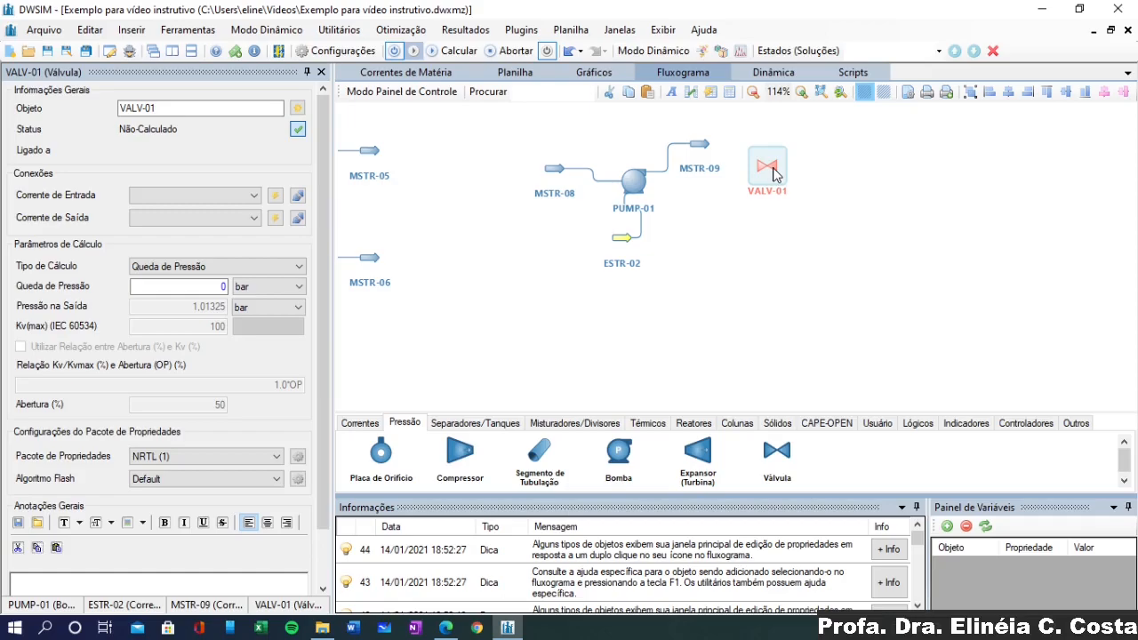
pyautogui.click(242, 195)
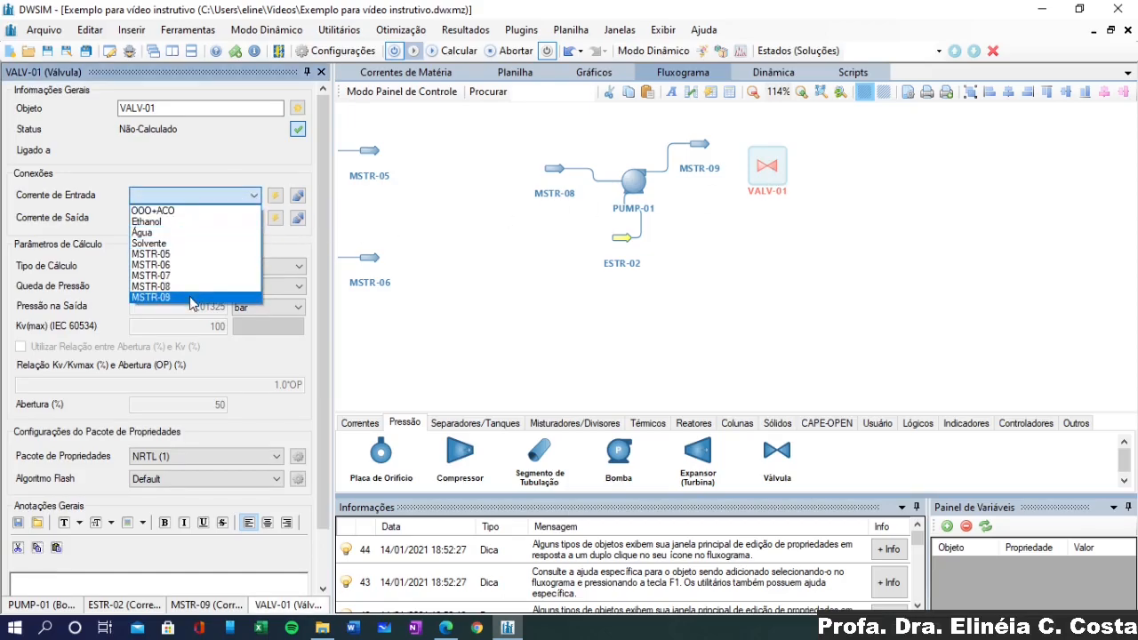
pyautogui.click(189, 296)
pyautogui.click(252, 220)
pyautogui.click(252, 221)
pyautogui.click(276, 218)
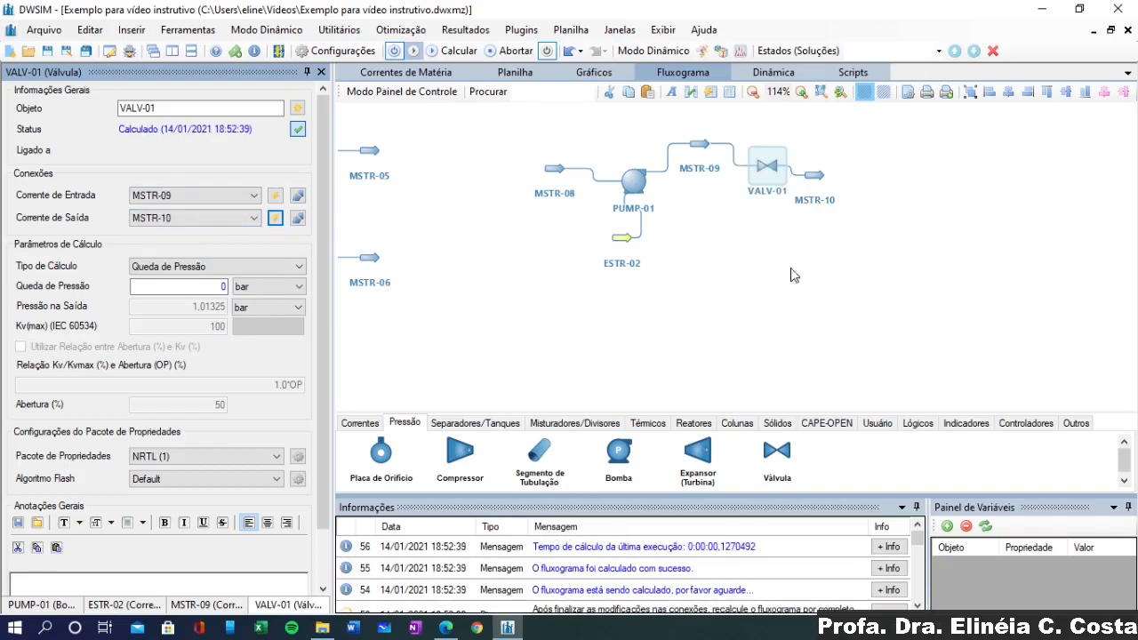
# Set the valve's calculation type to Pressão na Saída
pyautogui.moveTo(813, 183)
pyautogui.click(199, 271)
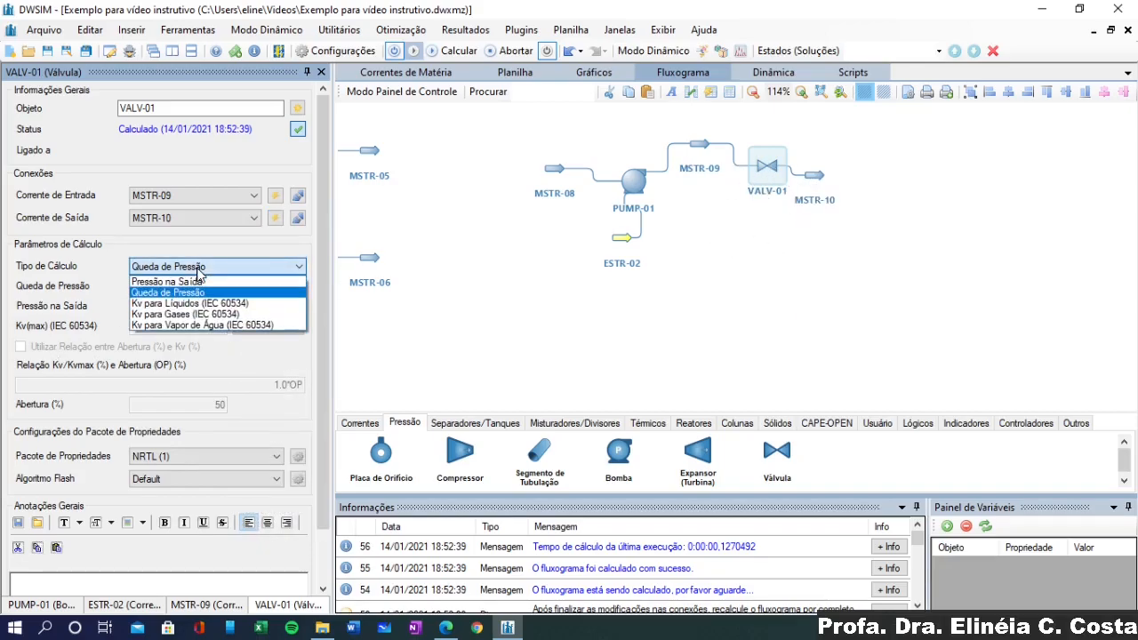
pyautogui.click(195, 274)
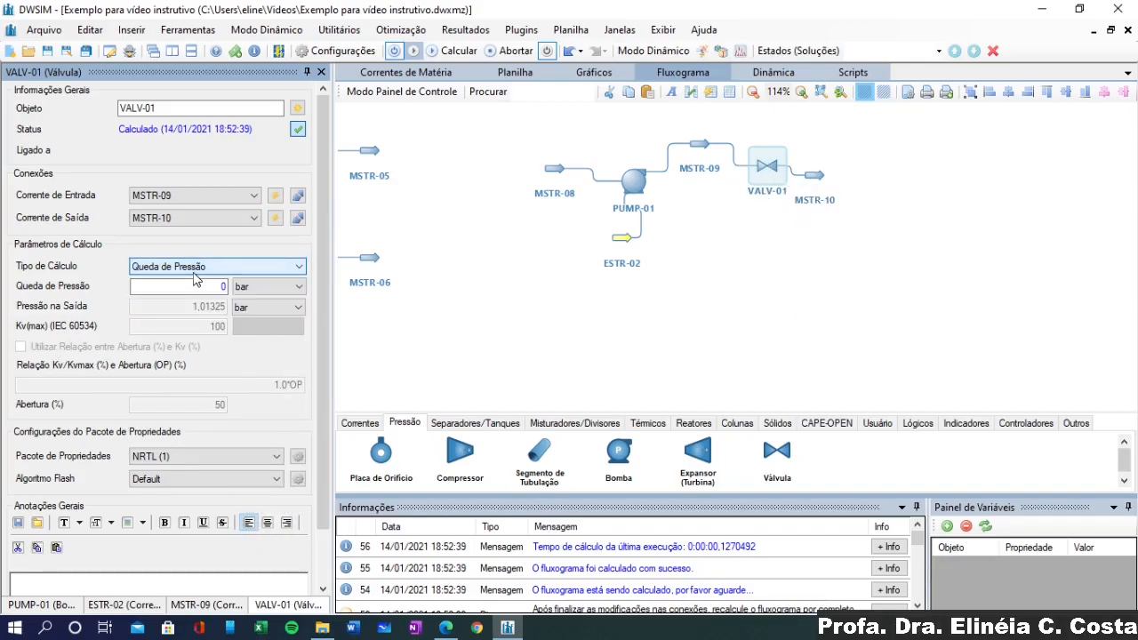
pyautogui.click(211, 271)
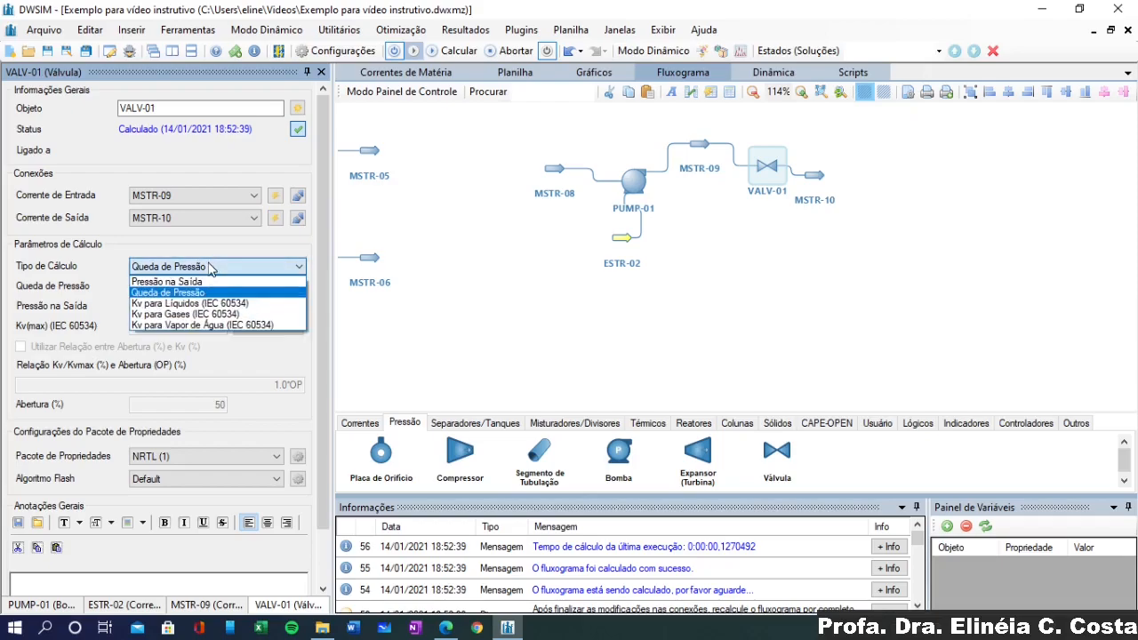
pyautogui.click(201, 281)
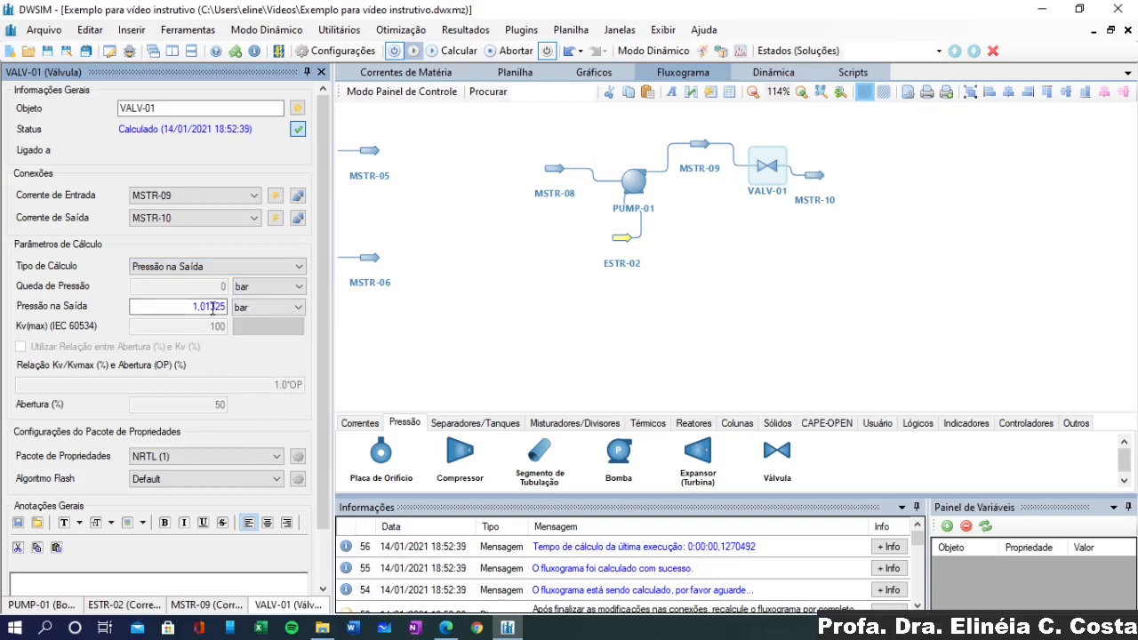
# Recalculate the flowsheet with the valve's outlet stream MSTR-10 open and check its pressure
pyautogui.click(528, 344)
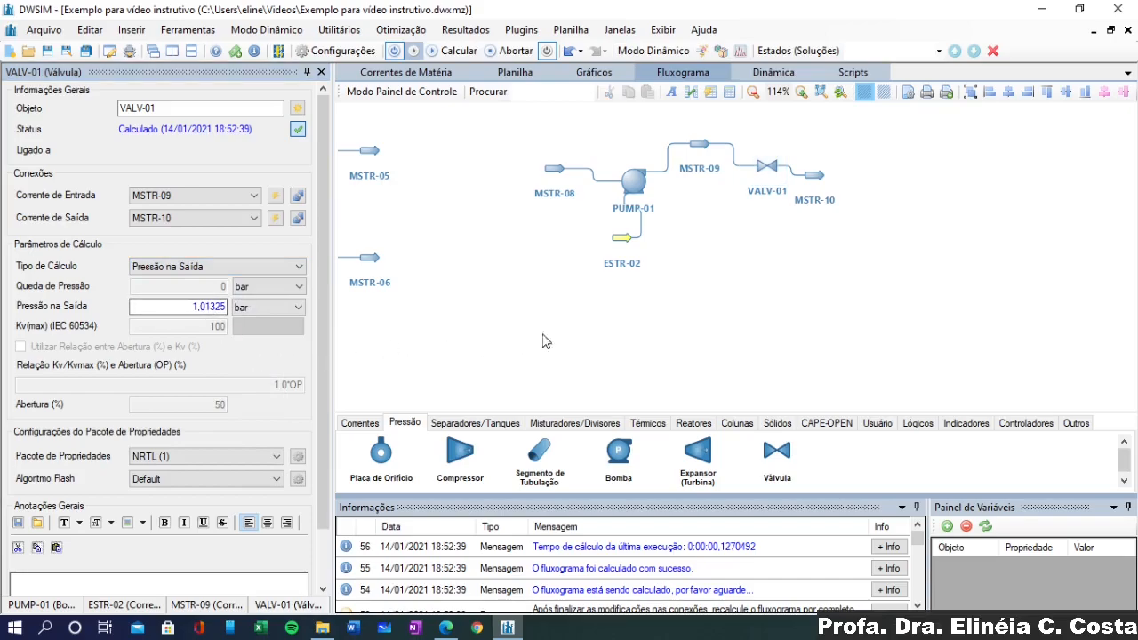
pyautogui.click(816, 177)
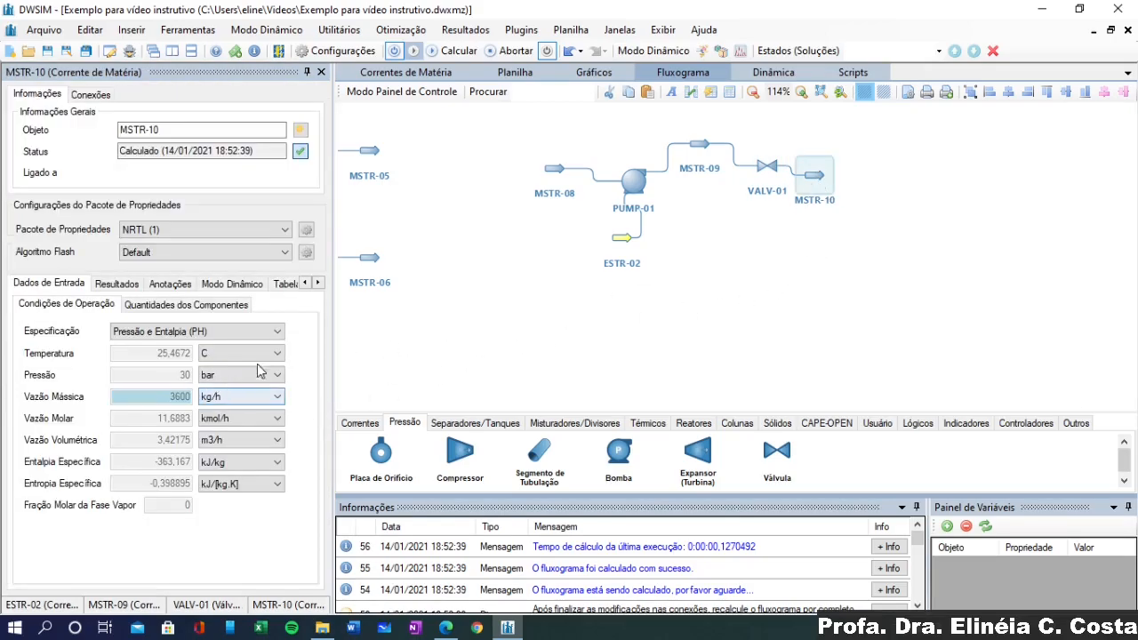
pyautogui.click(453, 54)
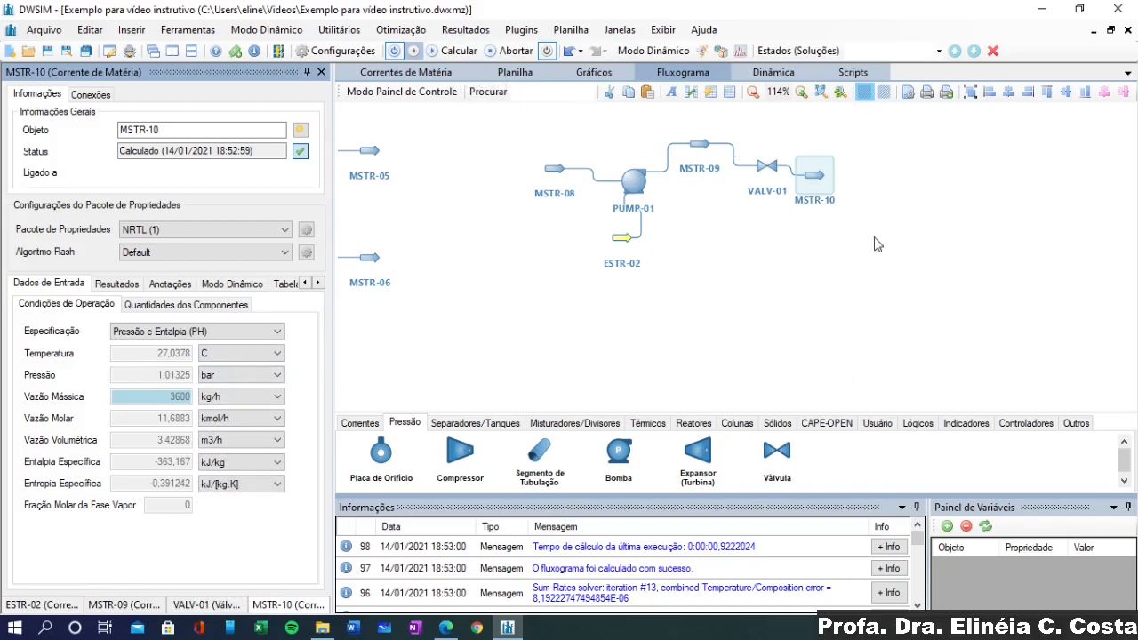
pyautogui.moveTo(173, 377)
# Place a stream splitter (Divisor de Correntes) beyond MSTR-10 and shift MSTR-10 up and closer to it
pyautogui.click(478, 424)
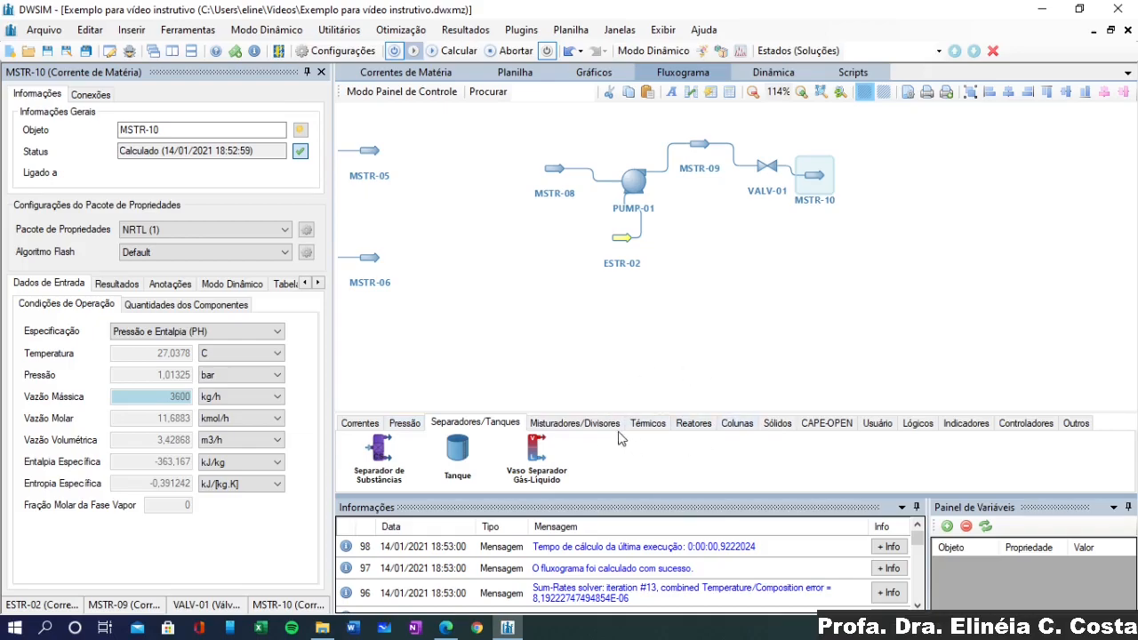
pyautogui.click(563, 425)
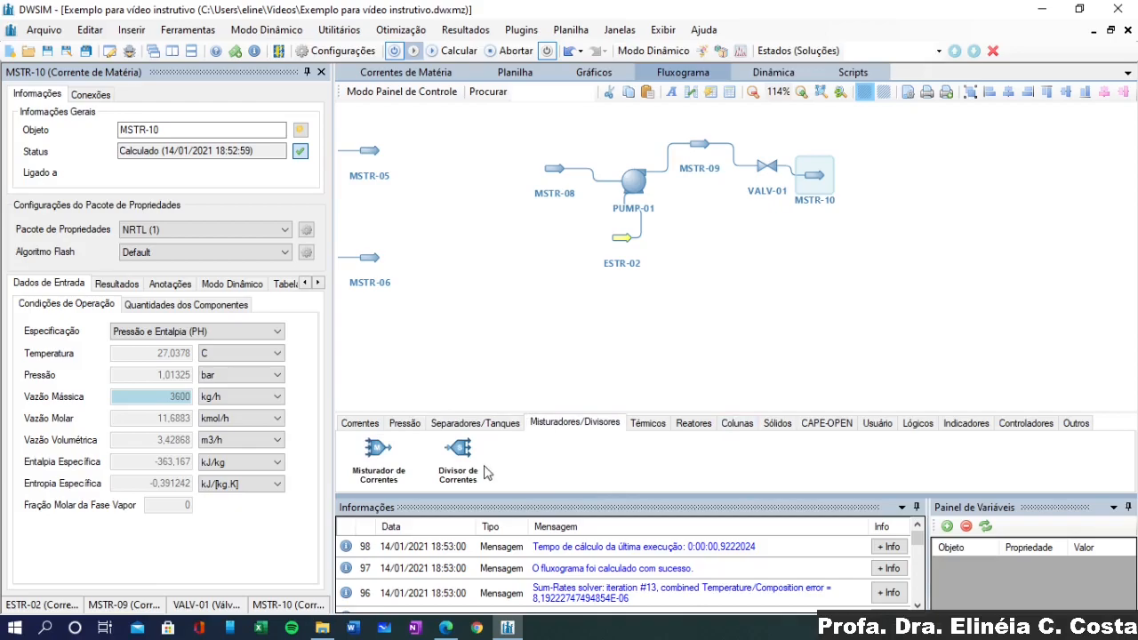
pyautogui.moveTo(458, 449); pyautogui.dragTo(880, 167)
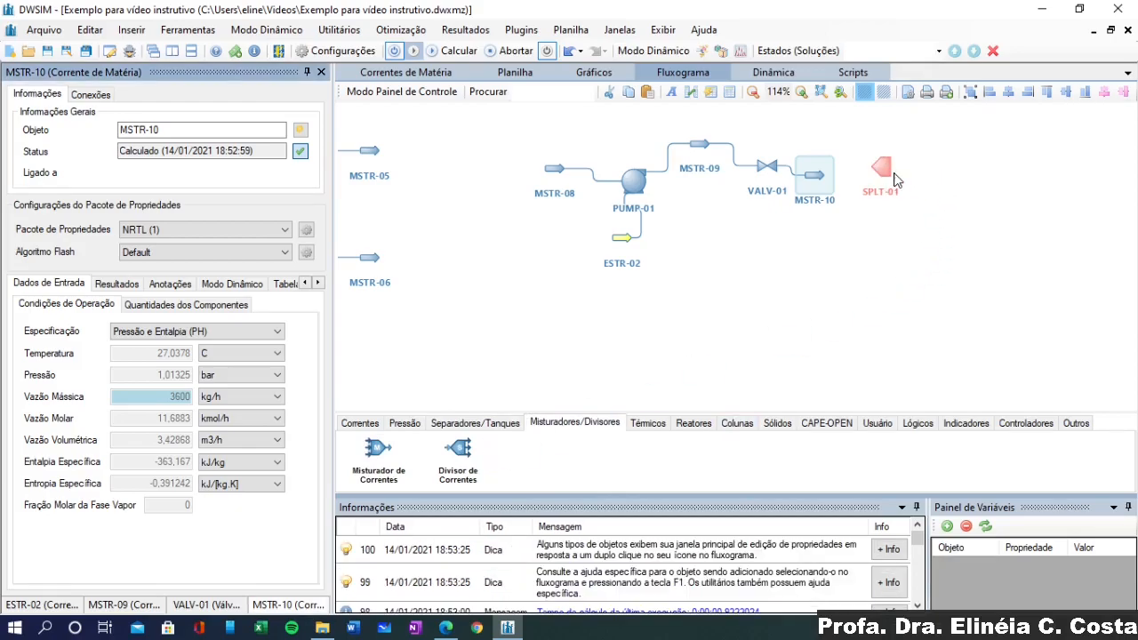
pyautogui.click(885, 170)
pyautogui.moveTo(811, 181); pyautogui.dragTo(830, 166)
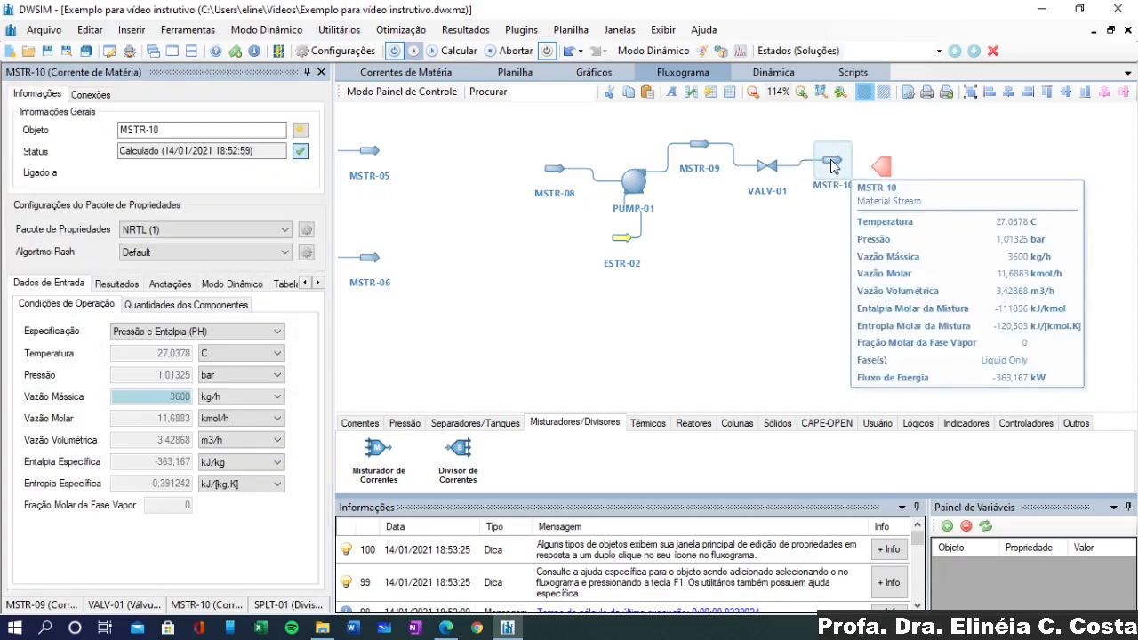
pyautogui.click(884, 163)
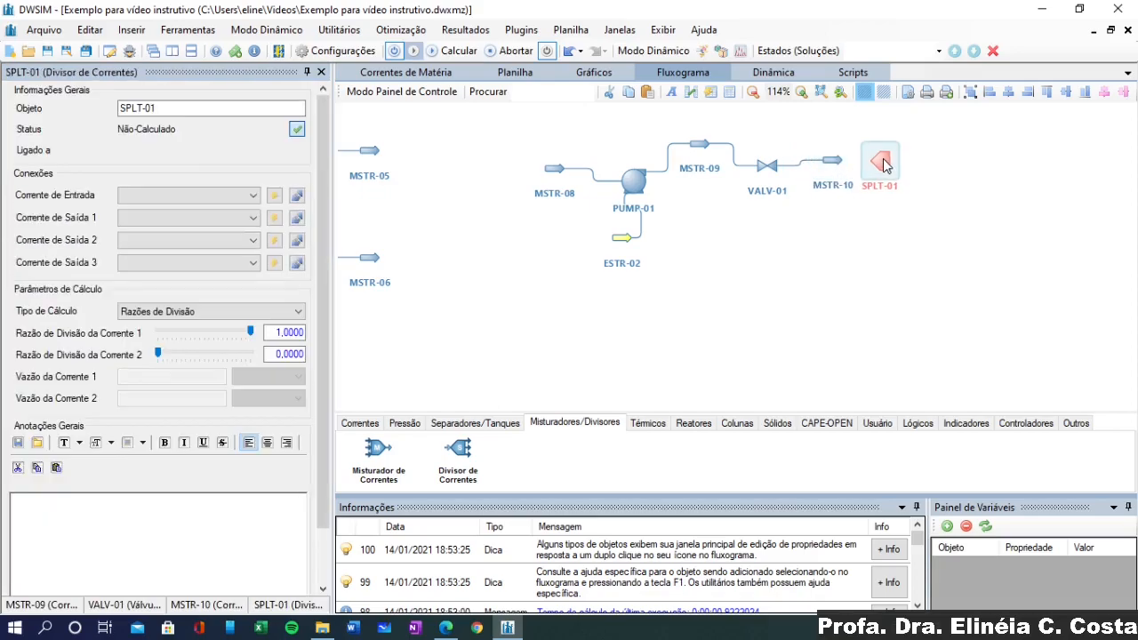
# Connect MSTR-10 as the splitter's inlet, create two new outlet streams, and spread the outlets apart vertically
pyautogui.click(252, 196)
pyautogui.click(221, 308)
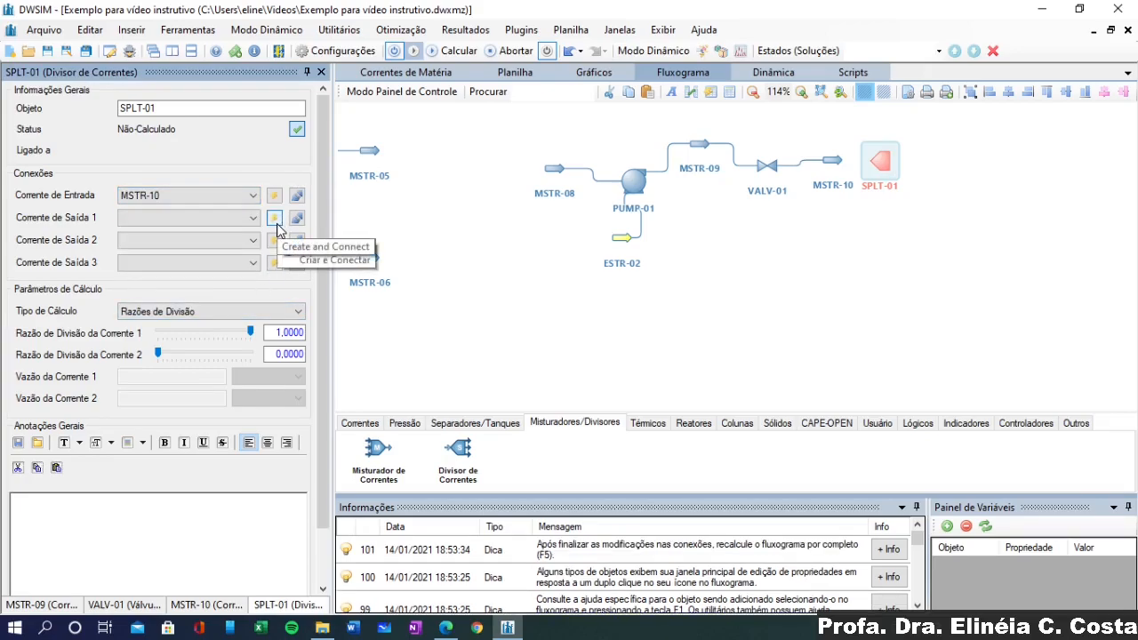
pyautogui.click(274, 218)
pyautogui.click(274, 240)
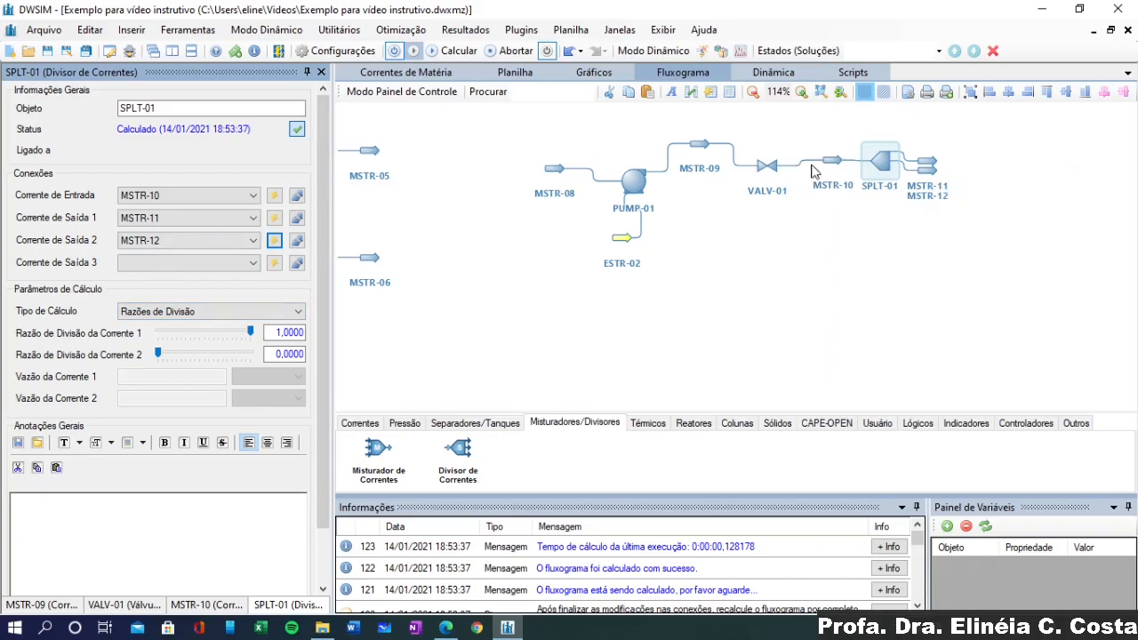
pyautogui.moveTo(929, 172); pyautogui.dragTo(929, 139)
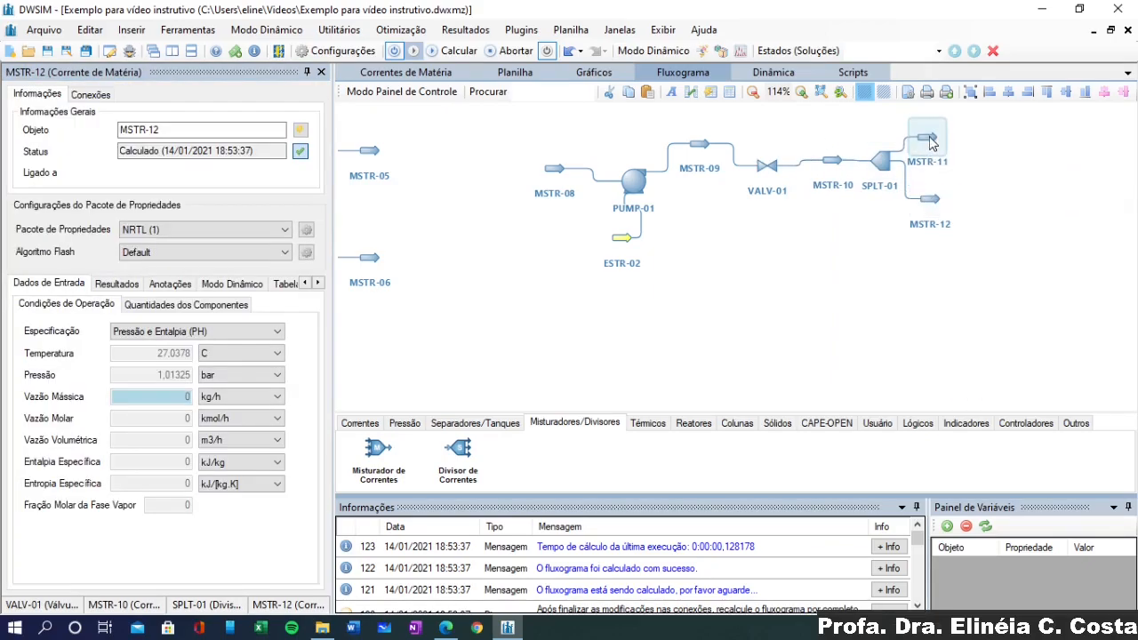
# Set the splitter's Razão de Divisão da Corrente 1 to 0,5 and recalculate the flowsheet
pyautogui.click(879, 161)
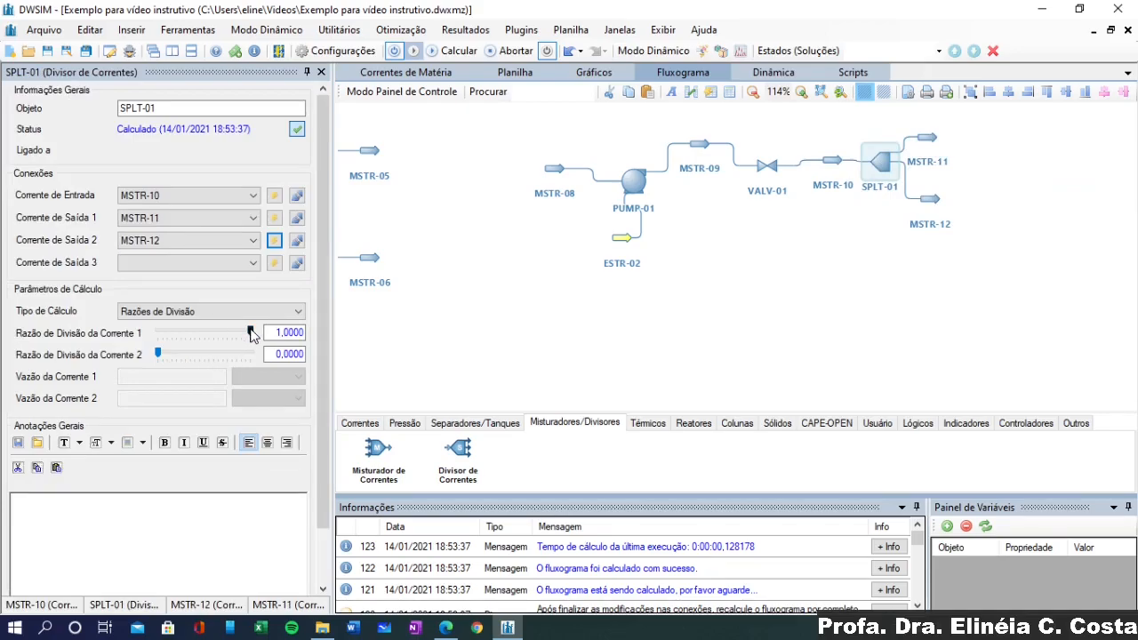
pyautogui.moveTo(253, 335); pyautogui.dragTo(207, 336)
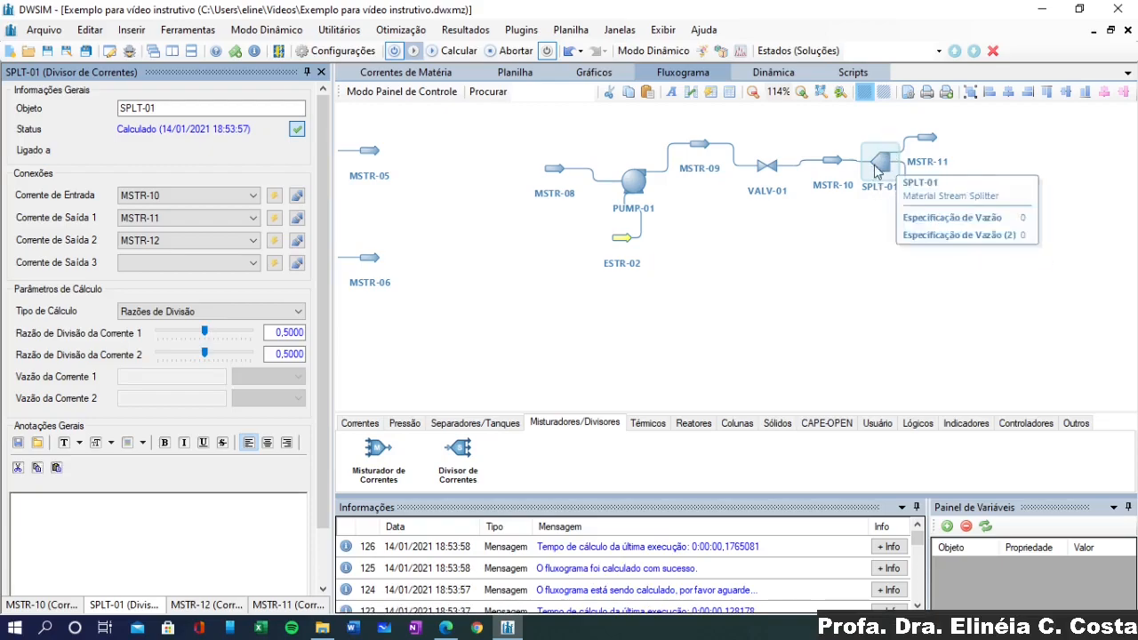
pyautogui.moveTo(820, 183); pyautogui.dragTo(811, 216)
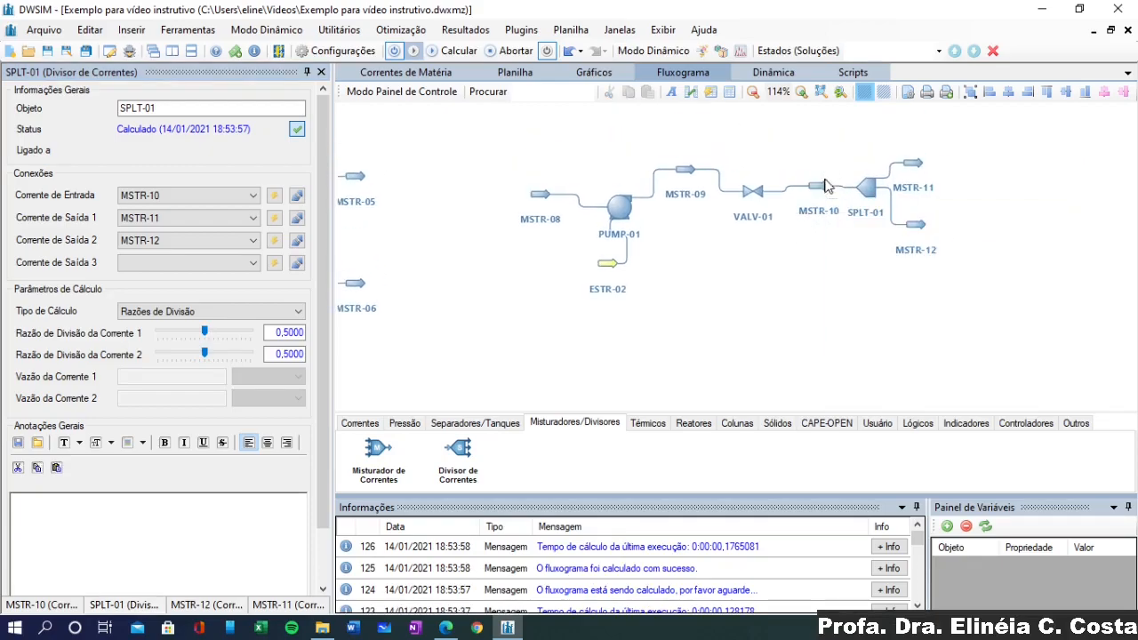
pyautogui.click(455, 51)
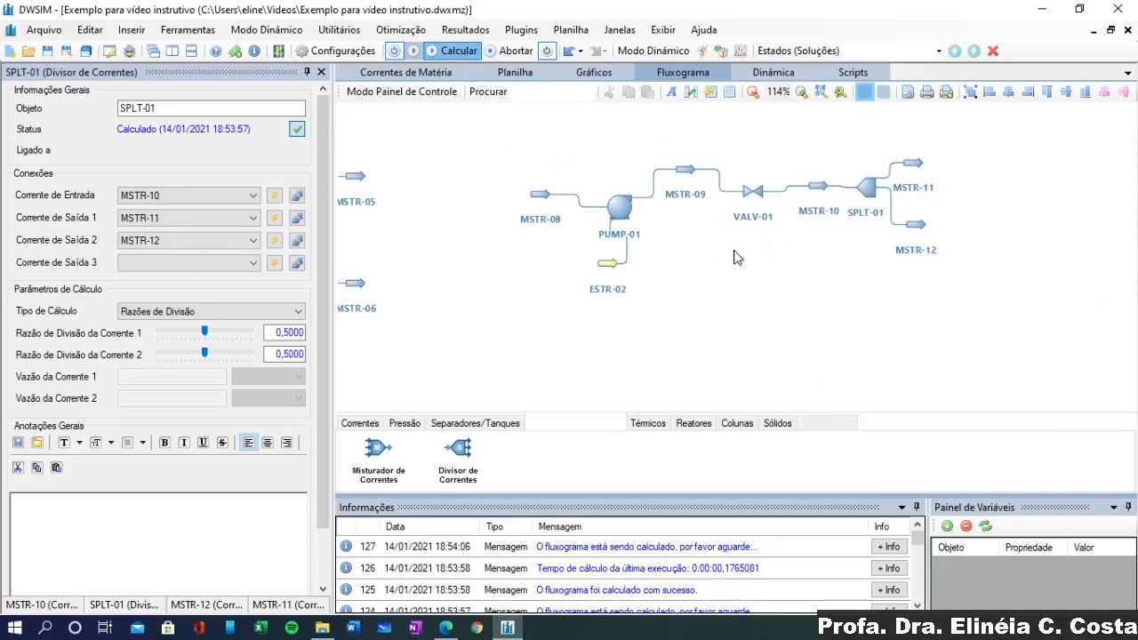
# Compare the mass flows of the splitter's outlets MSTR-11 and MSTR-12 with that of its inlet MSTR-10
pyautogui.moveTo(811, 195)
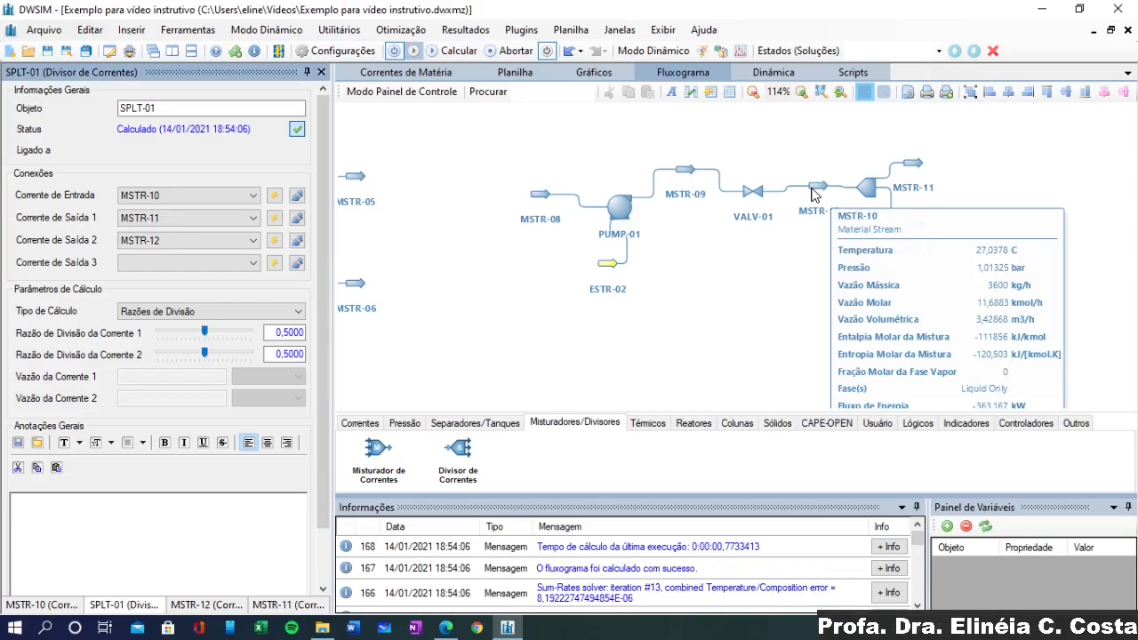
pyautogui.moveTo(911, 169)
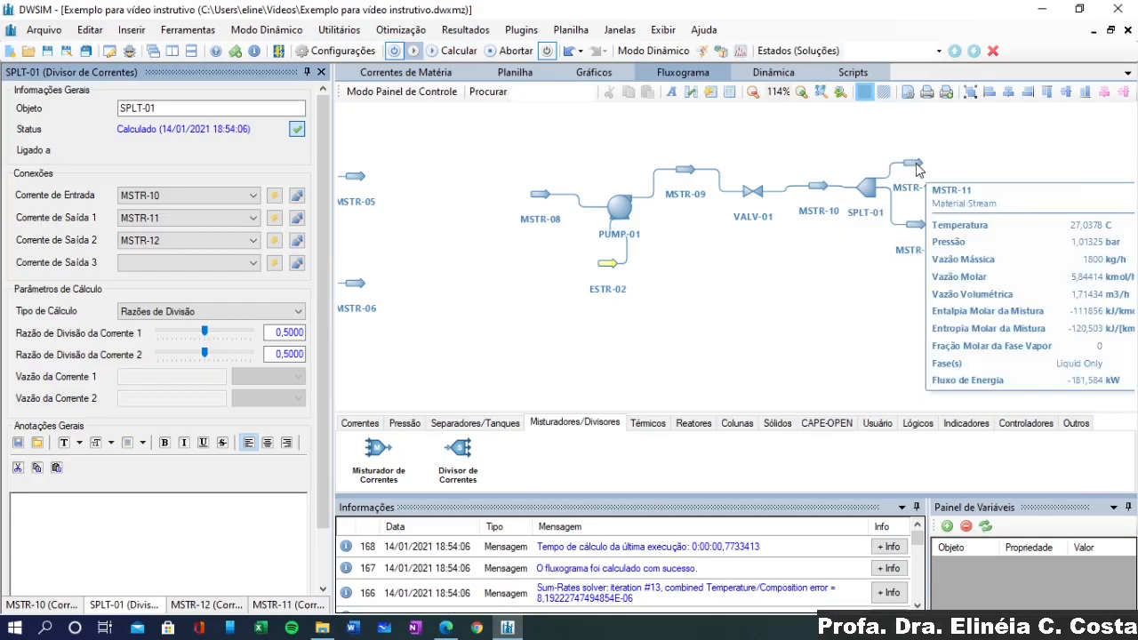
pyautogui.moveTo(913, 234)
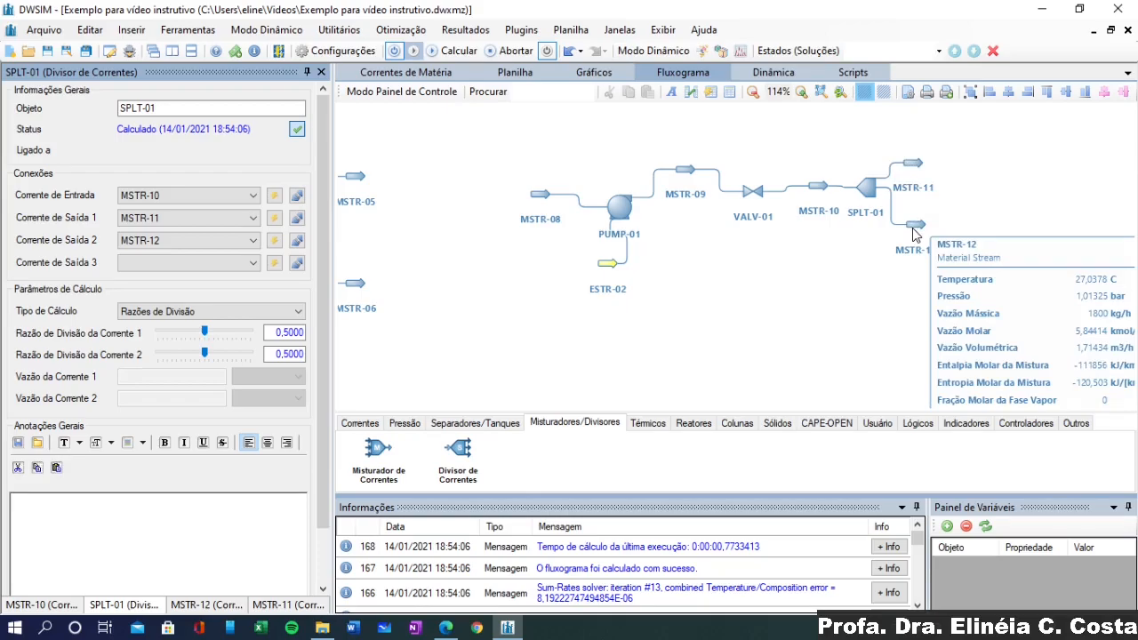
pyautogui.click(911, 163)
pyautogui.moveTo(178, 401)
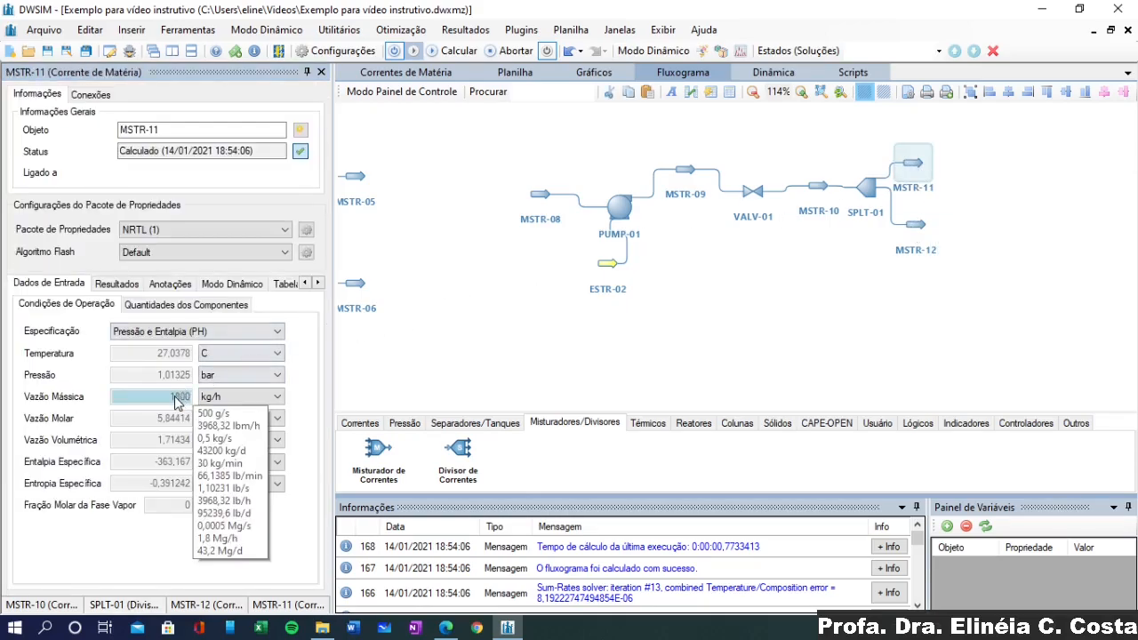
pyautogui.click(916, 224)
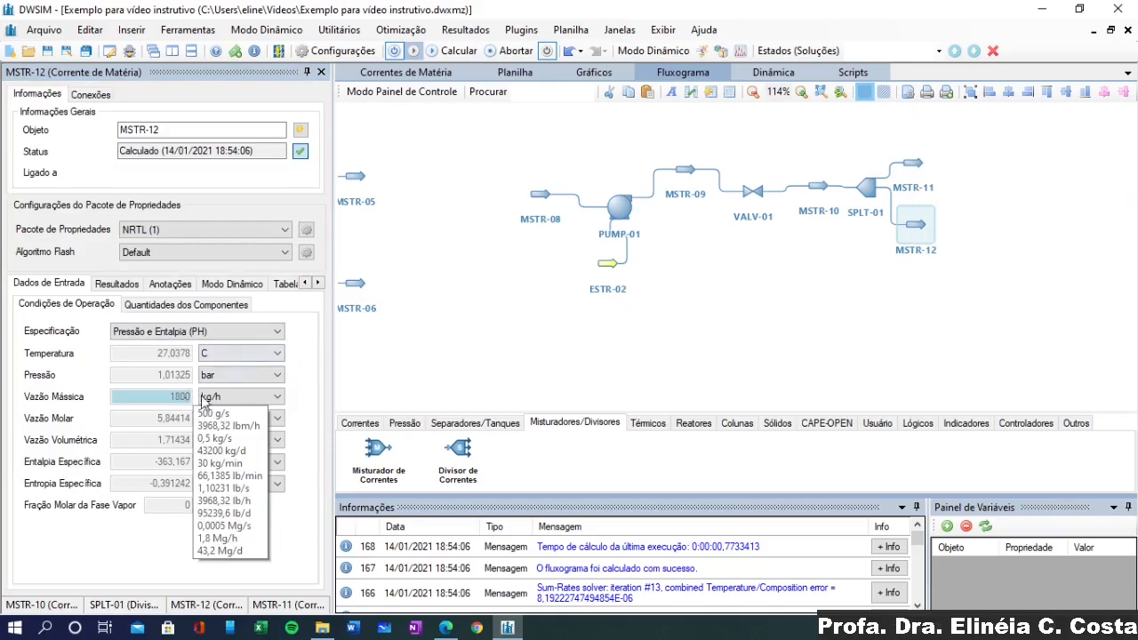
# Set the splitter's Razão de Divisão da Corrente 1 to 0,6
pyautogui.click(867, 187)
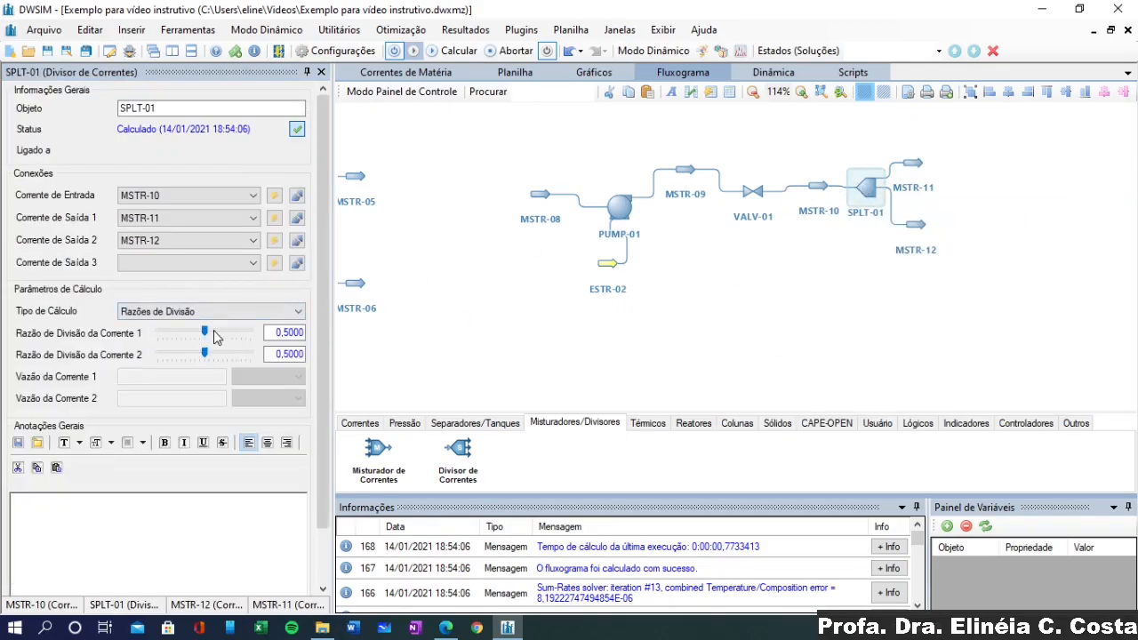
pyautogui.moveTo(204, 331); pyautogui.dragTo(214, 330)
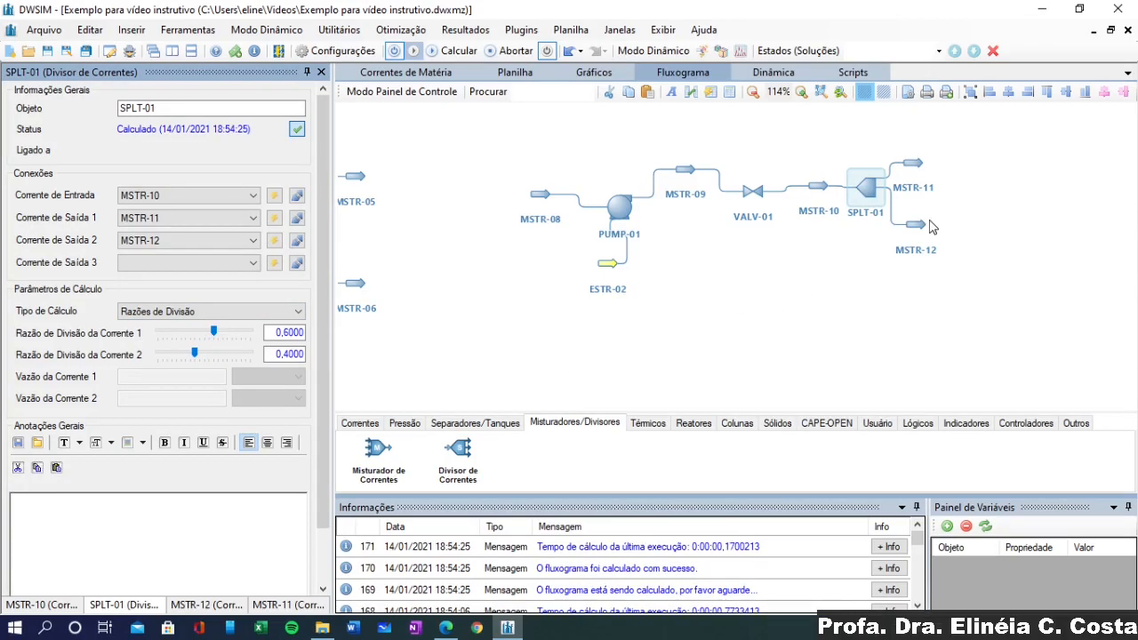
# Recalculate the flowsheet and check the mass flows of the splitter's outlets MSTR-12 and MSTR-11
pyautogui.click(452, 51)
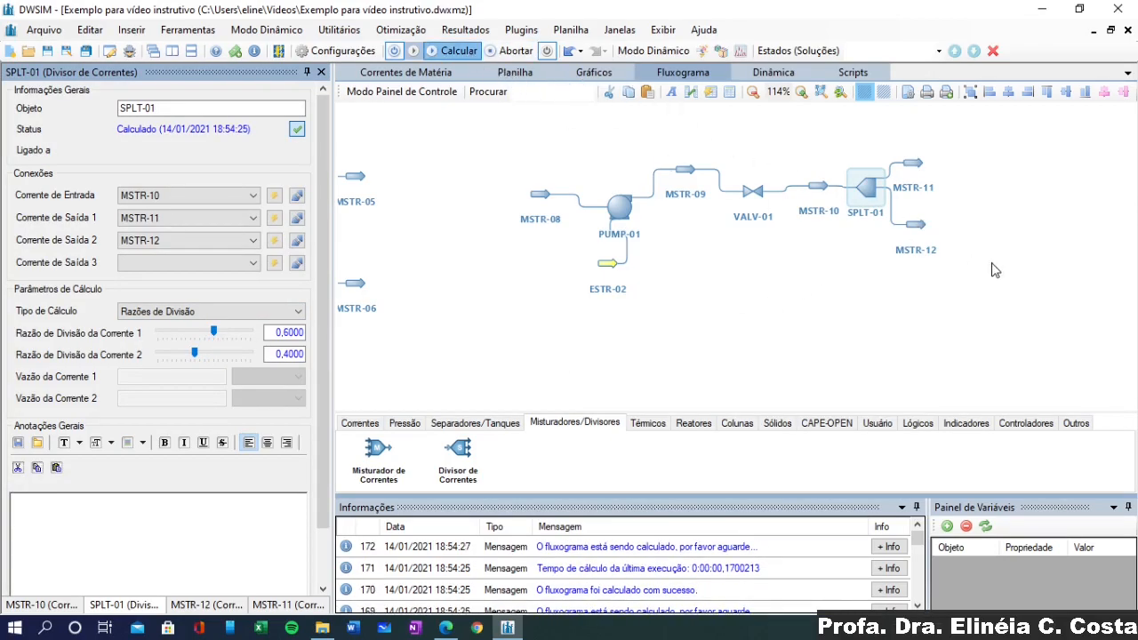
pyautogui.click(920, 233)
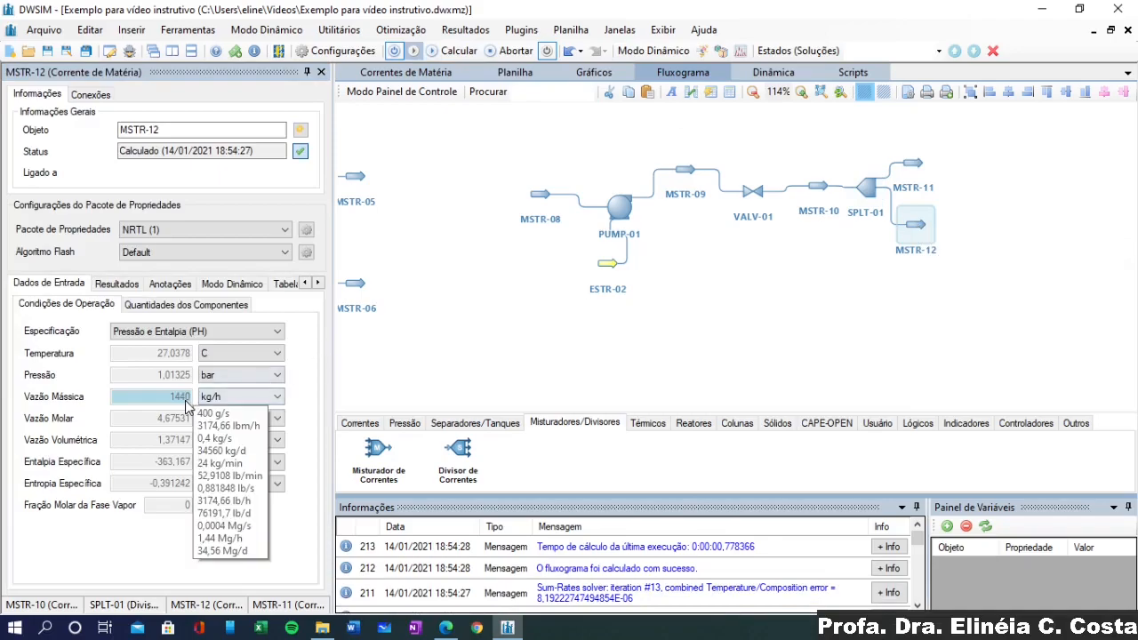
pyautogui.click(913, 163)
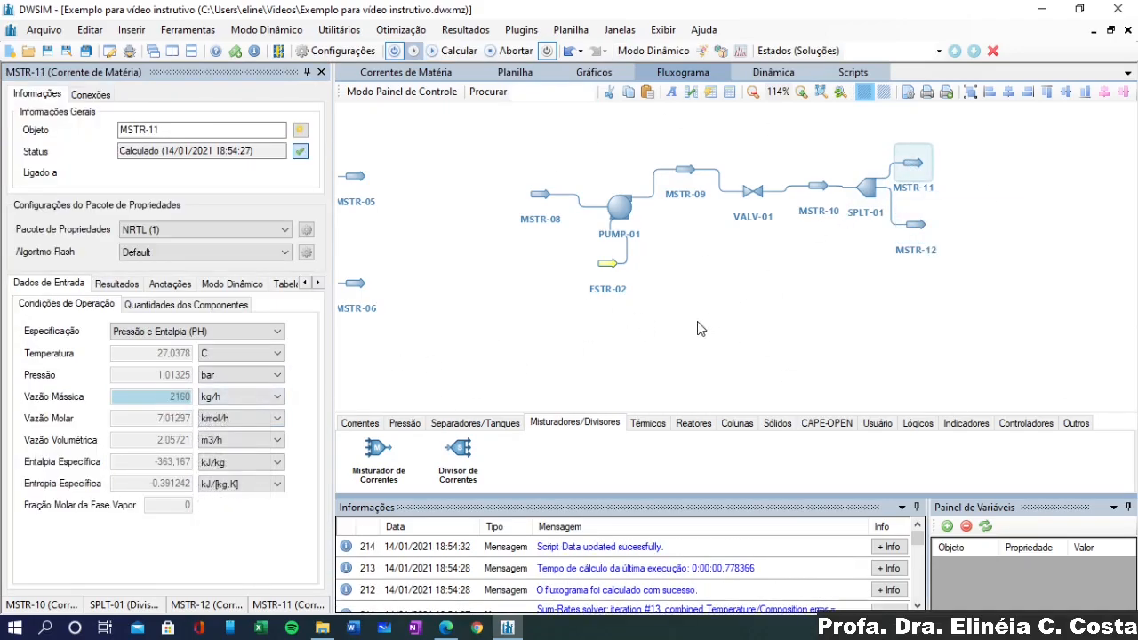
# Look through the equipment available in the palette's Colunas, Reatores, Correntes, Pressão and Separadores/Tanques categories
pyautogui.click(703, 425)
pyautogui.click(735, 424)
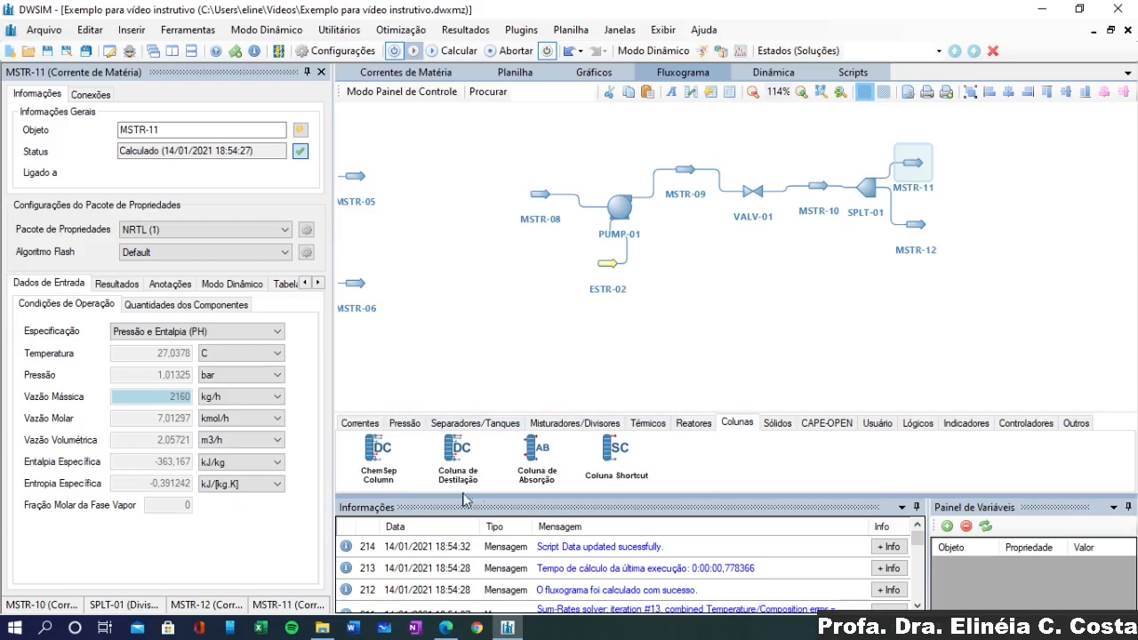
pyautogui.click(693, 424)
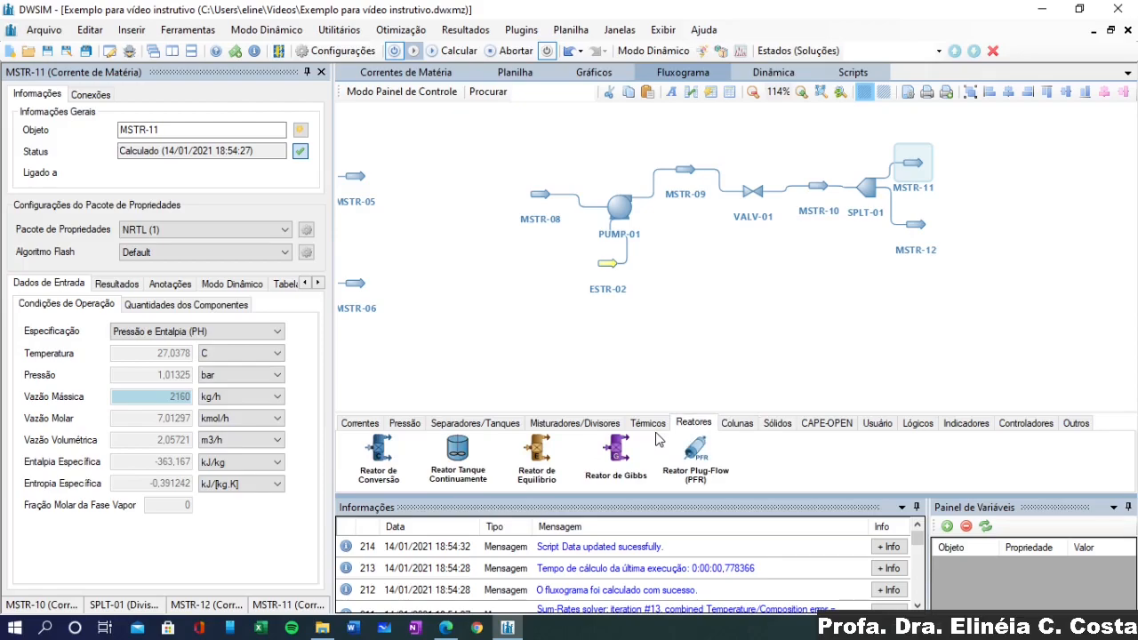
pyautogui.click(360, 424)
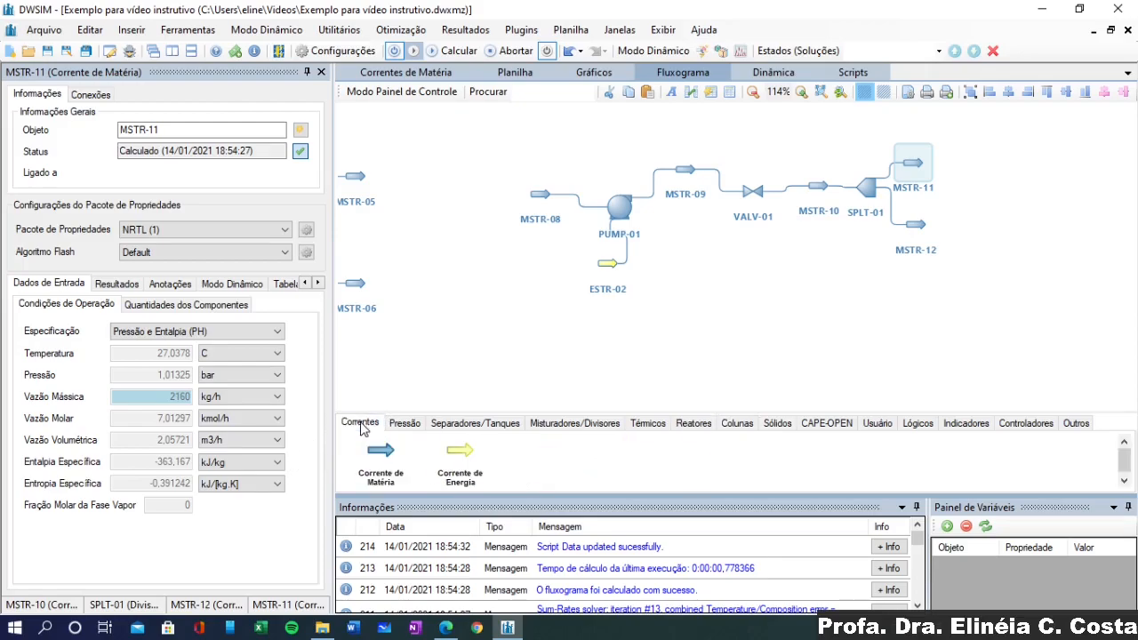
pyautogui.click(404, 424)
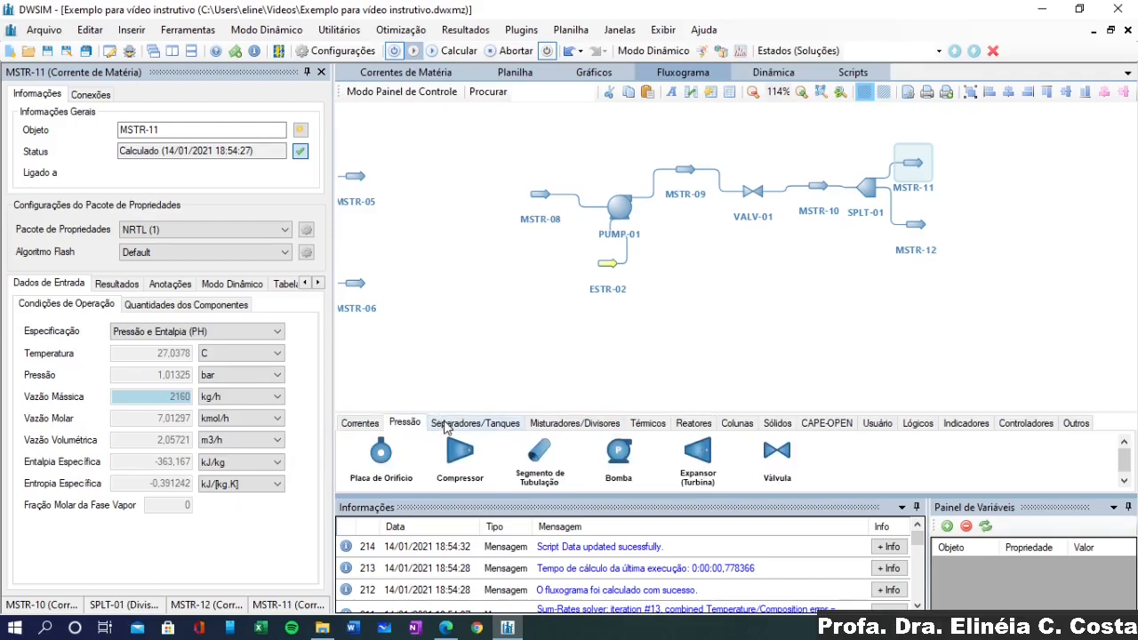
pyautogui.click(447, 426)
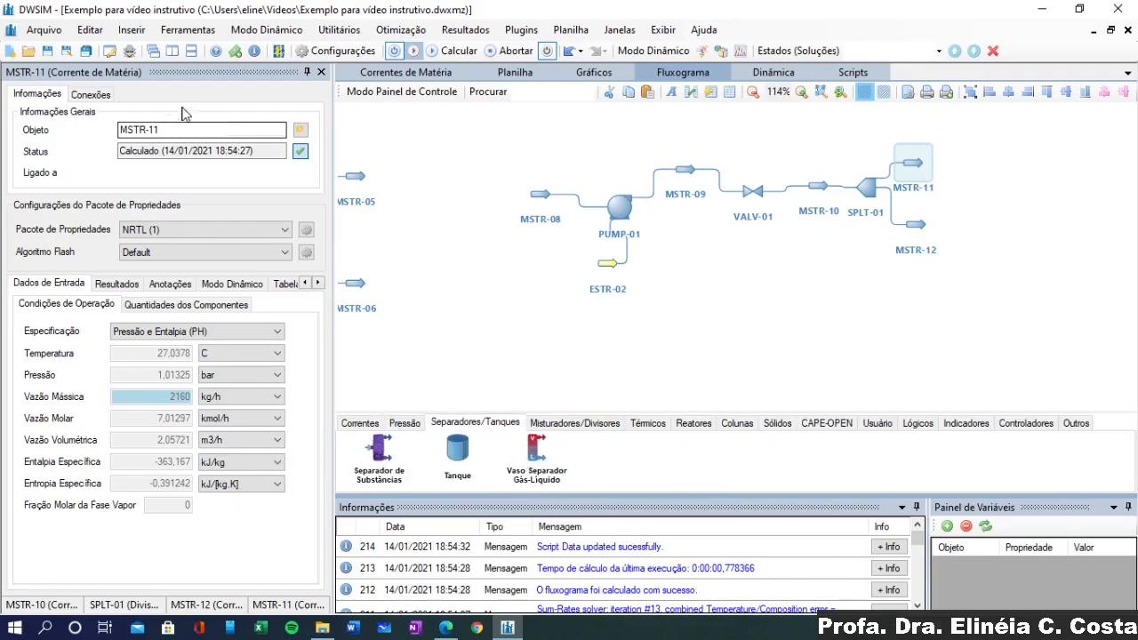
# Save the simulation to its existing file
pyautogui.click(47, 50)
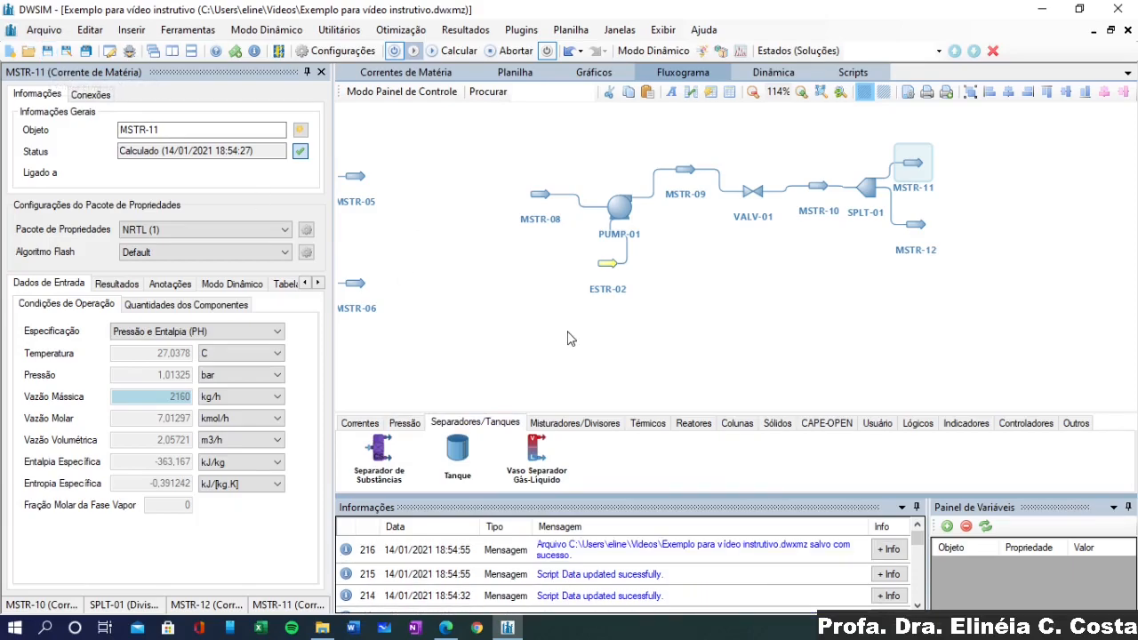